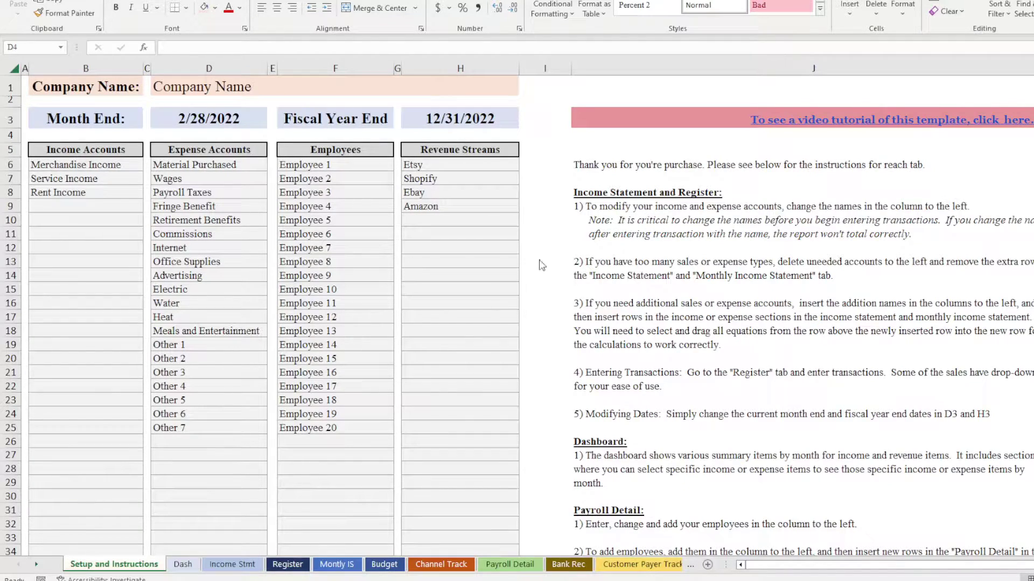
- Look through the blank template's sheets, including Income Stmt, Register, Channel Track and Payroll Detail, ending on the Dash sheet
click(183, 564)
click(232, 565)
click(285, 565)
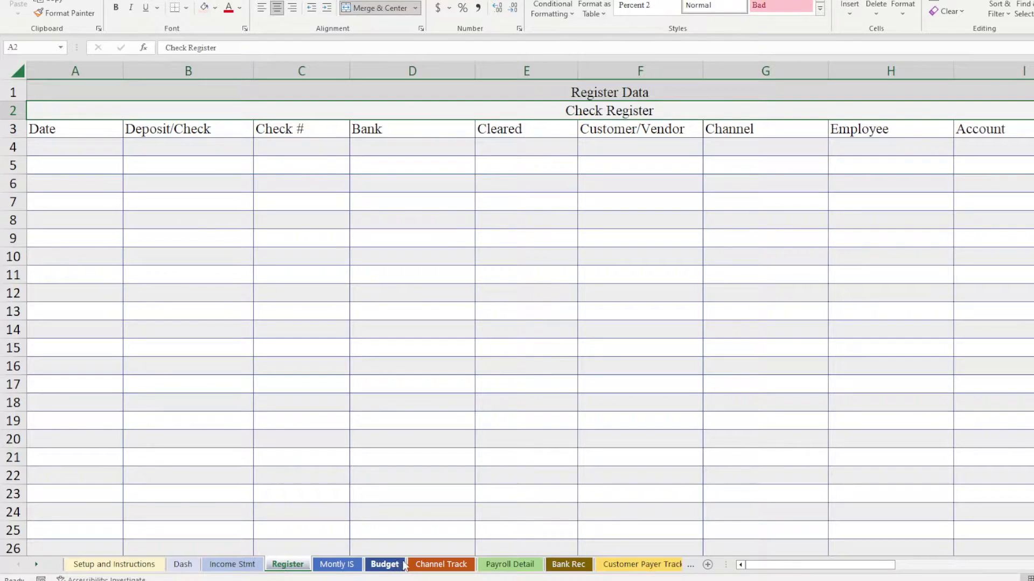
click(441, 565)
click(506, 566)
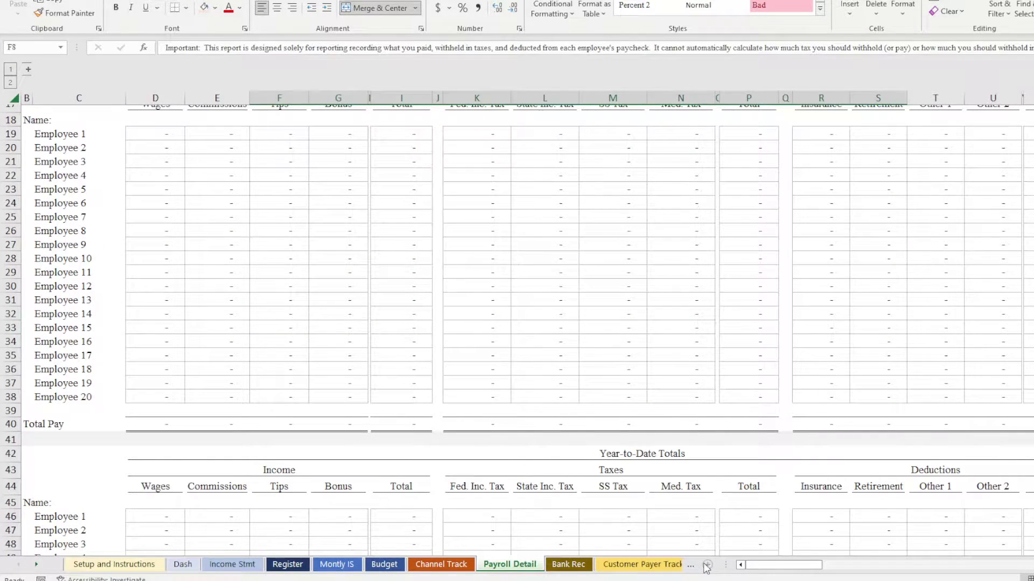
click(182, 565)
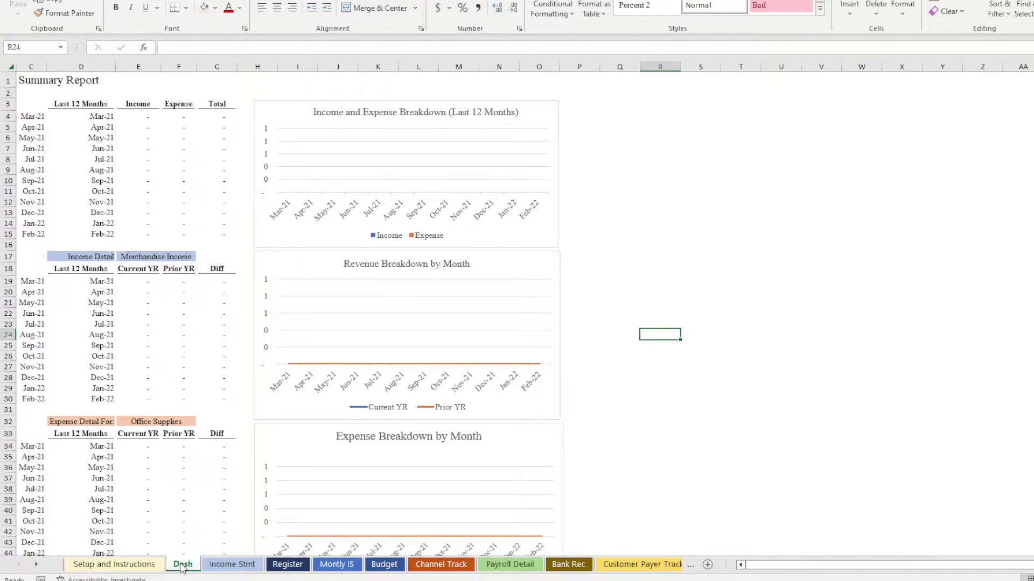
- Switch to the other PL Master_Payroll_Bank Rec workbook, which has the Setup and Instructions sheet open
mouse_move(292, 580)
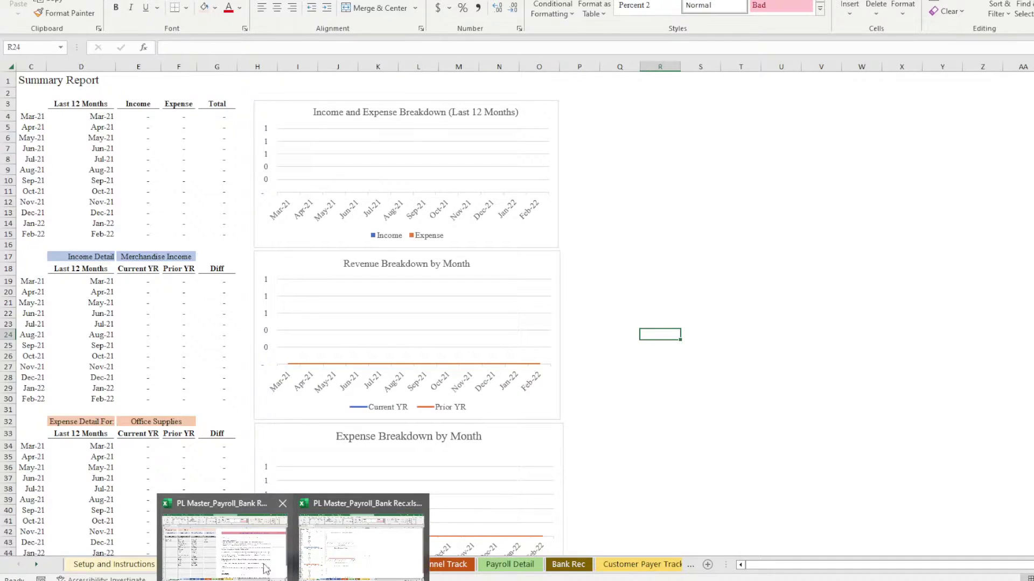
mouse_move(262, 556)
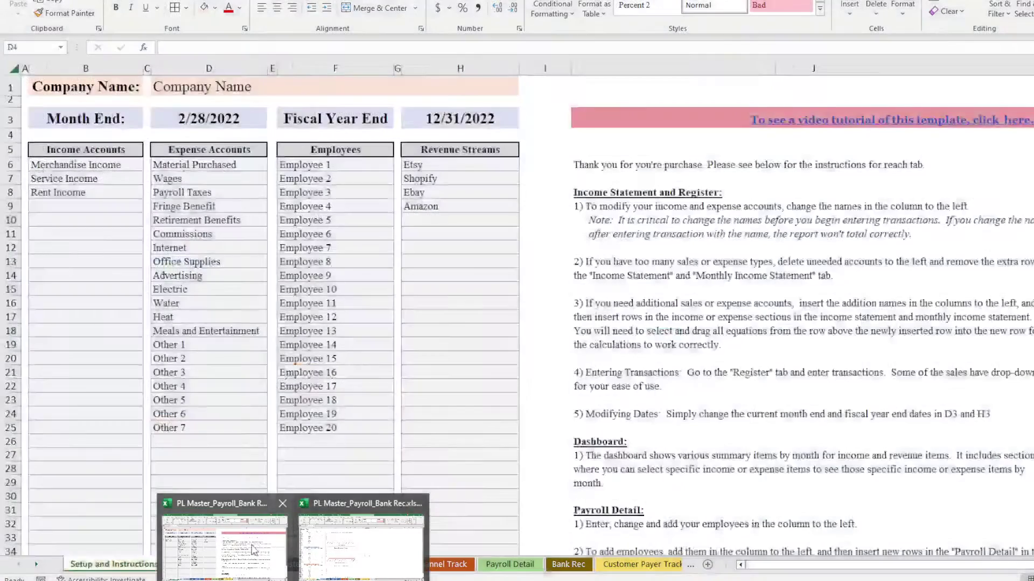
click(254, 552)
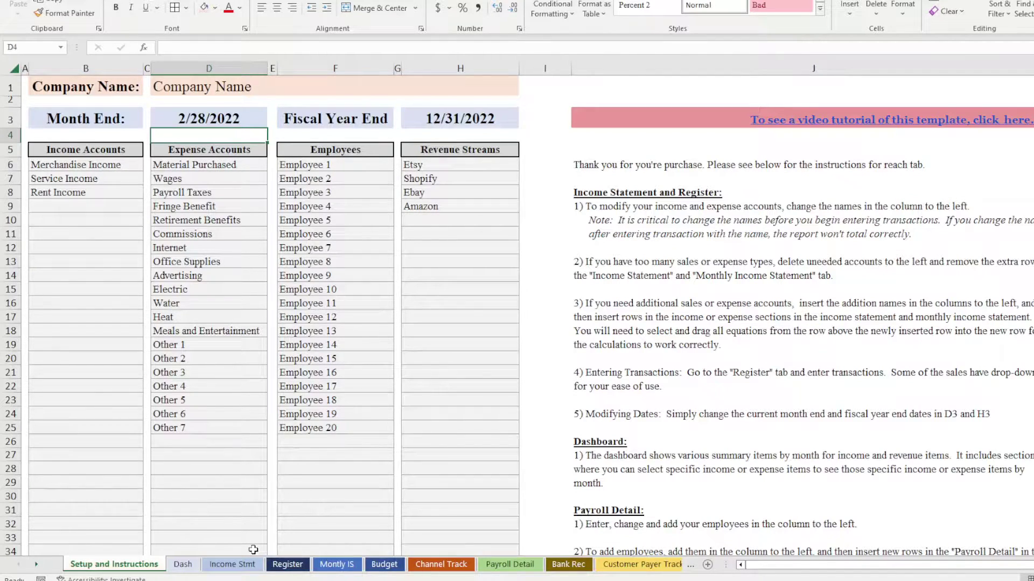
- Set the Fiscal Year End date on the Setup and Instructions sheet to 6/30/2022
click(198, 119)
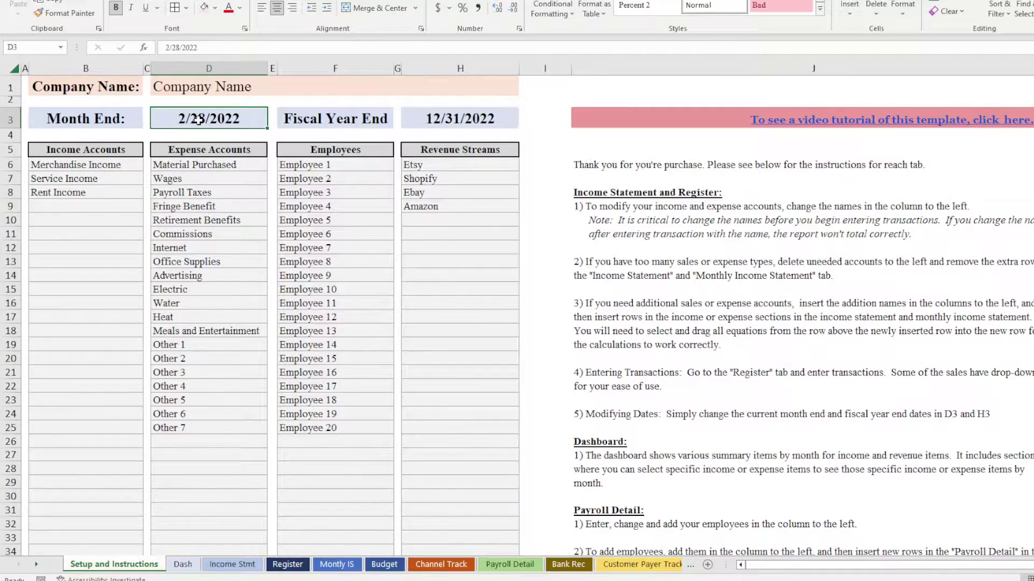
click(455, 123)
text(6/30/)
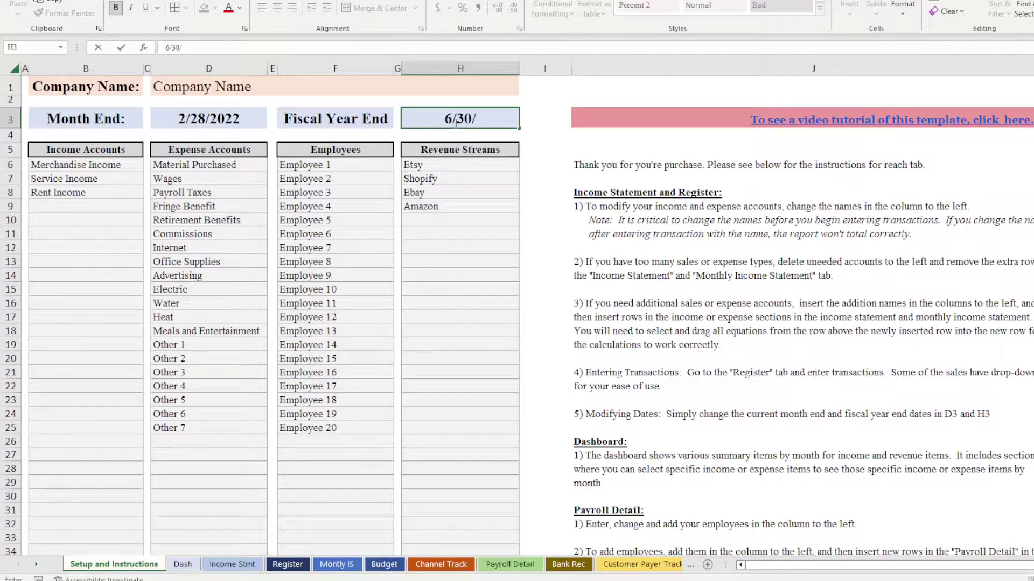
text(2022)
key(Return)
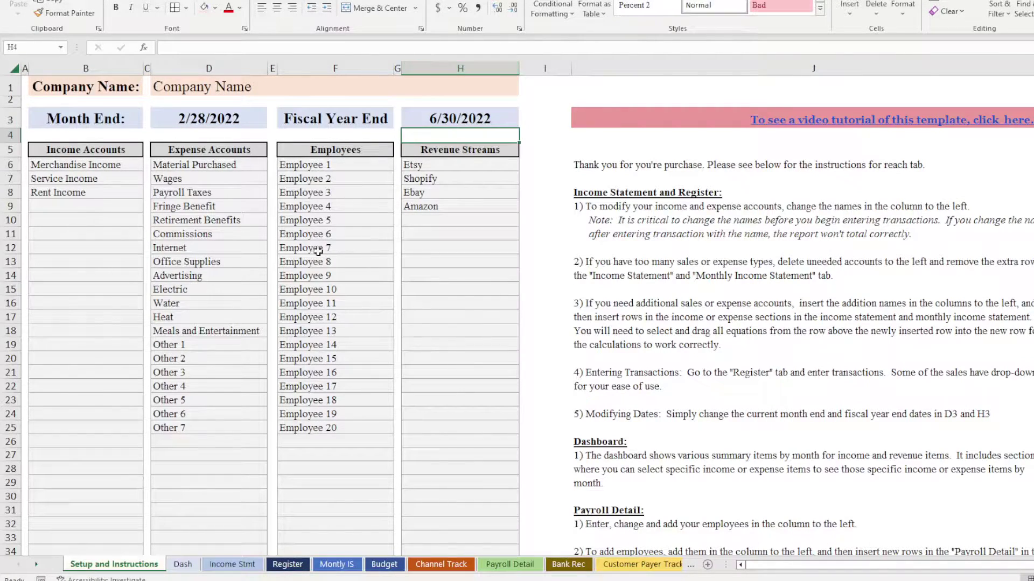
- Review the year-to-date Merchandise Income budget in the income statement and the account and revenue stream lists on the setup sheet
click(231, 565)
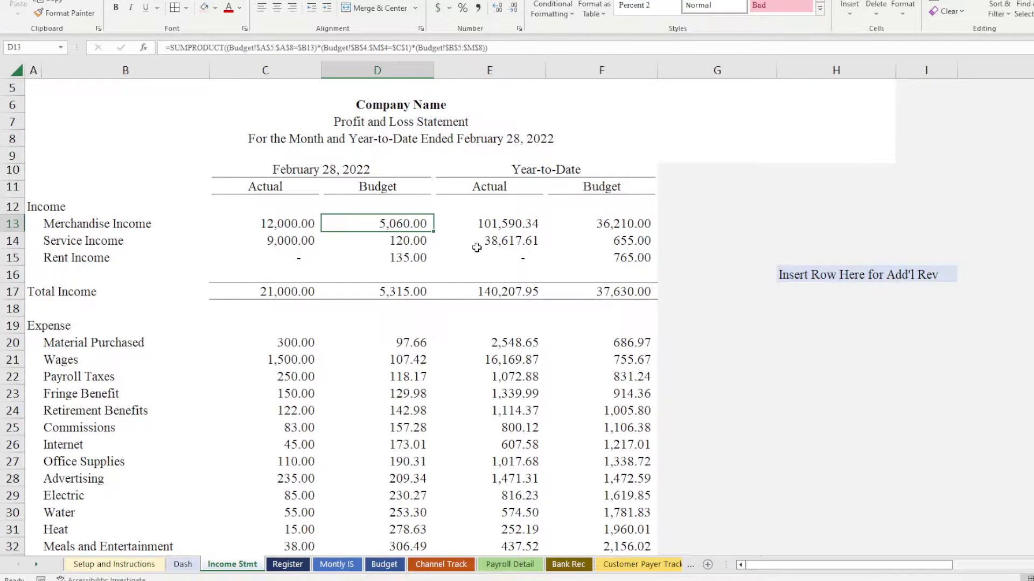
click(612, 224)
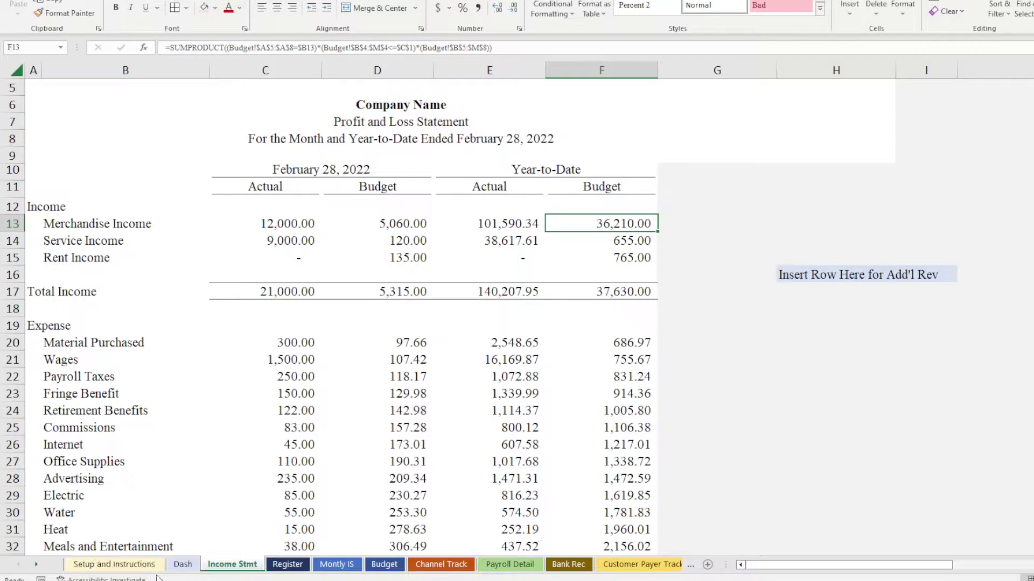
click(114, 564)
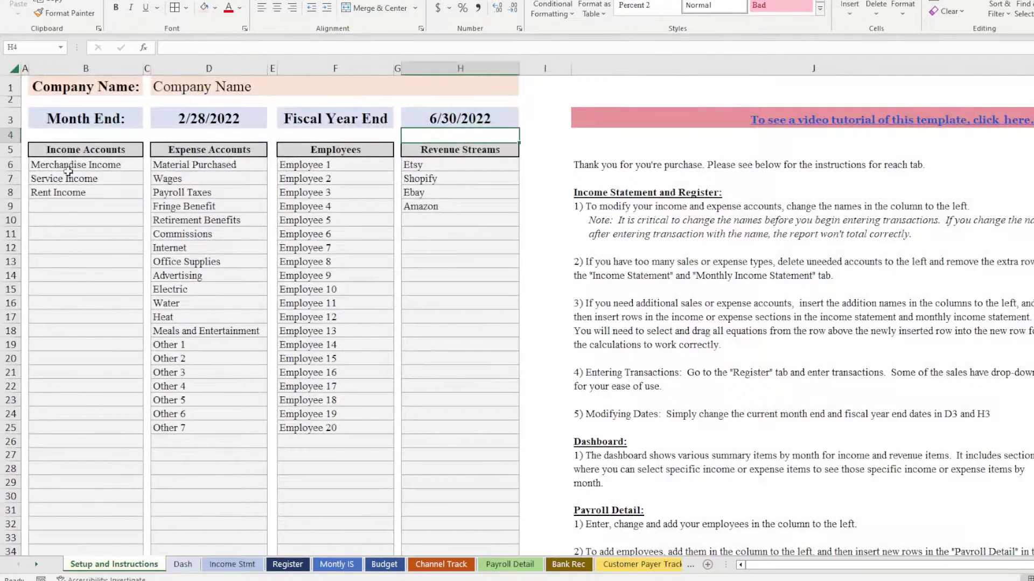
drag(73, 162, 83, 496)
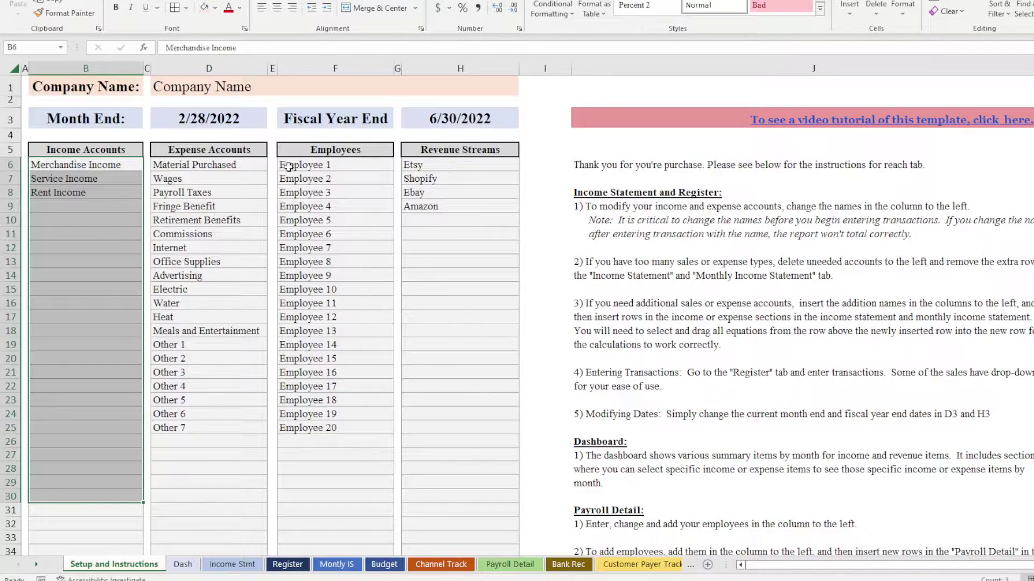
drag(431, 170, 431, 346)
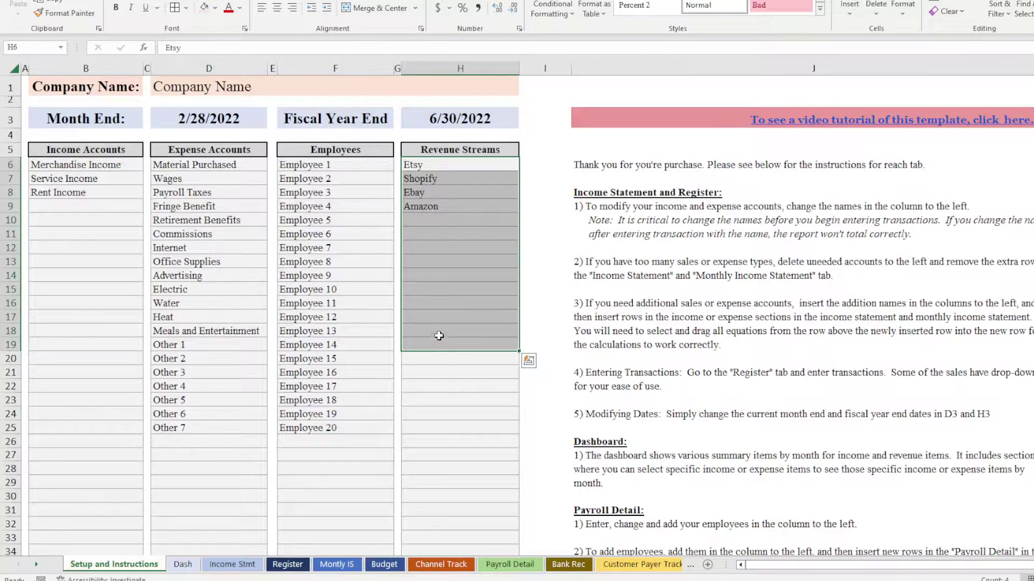
click(89, 196)
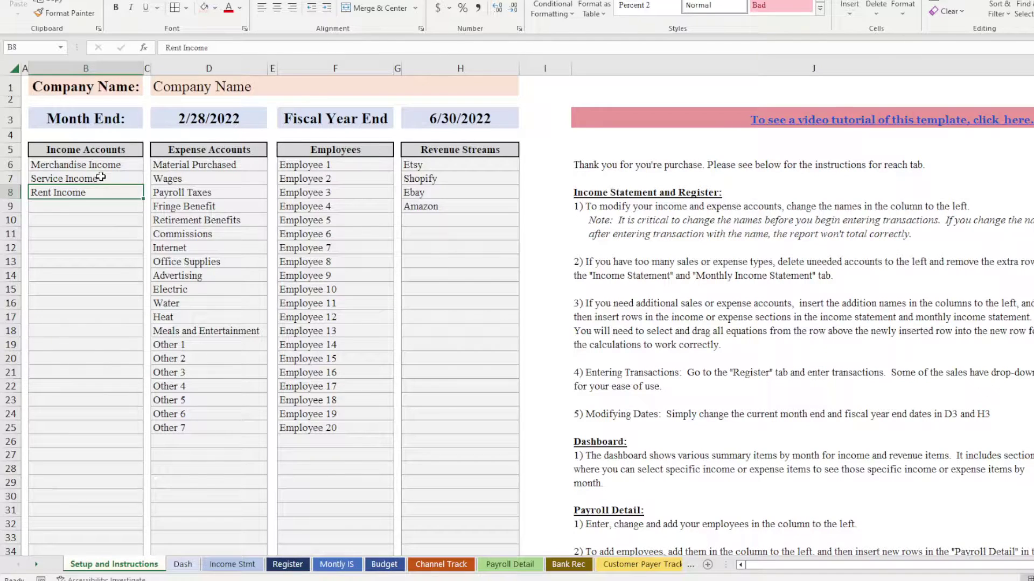
click(176, 238)
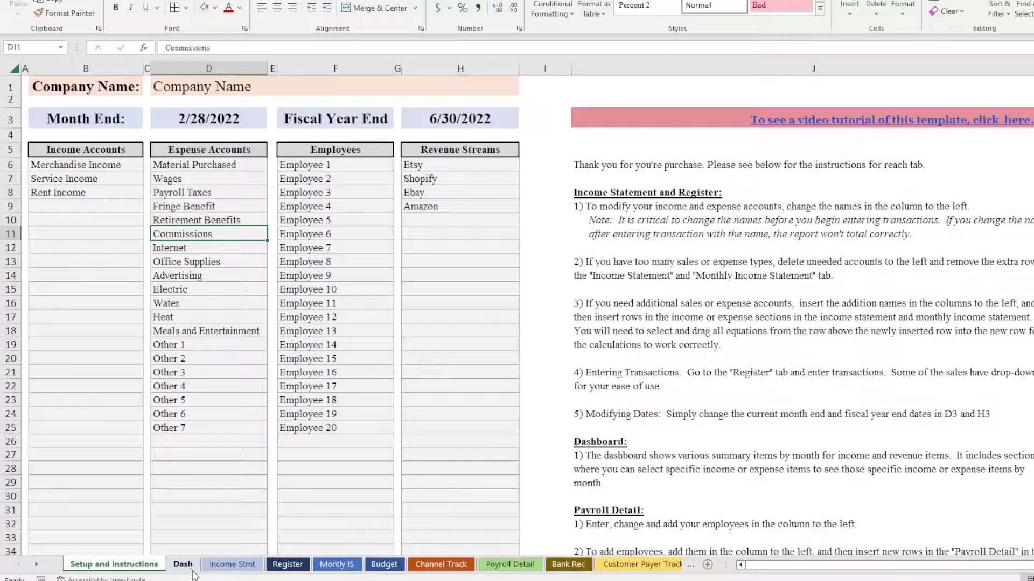
- Rename the Rent Income account in the Income Accounts list to Test 1
click(72, 194)
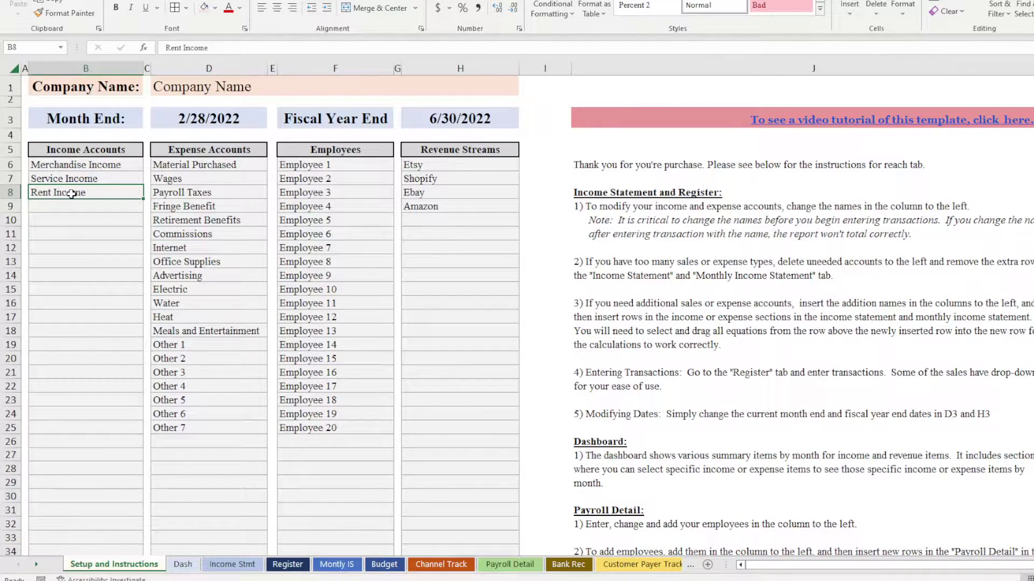
text(Test 1)
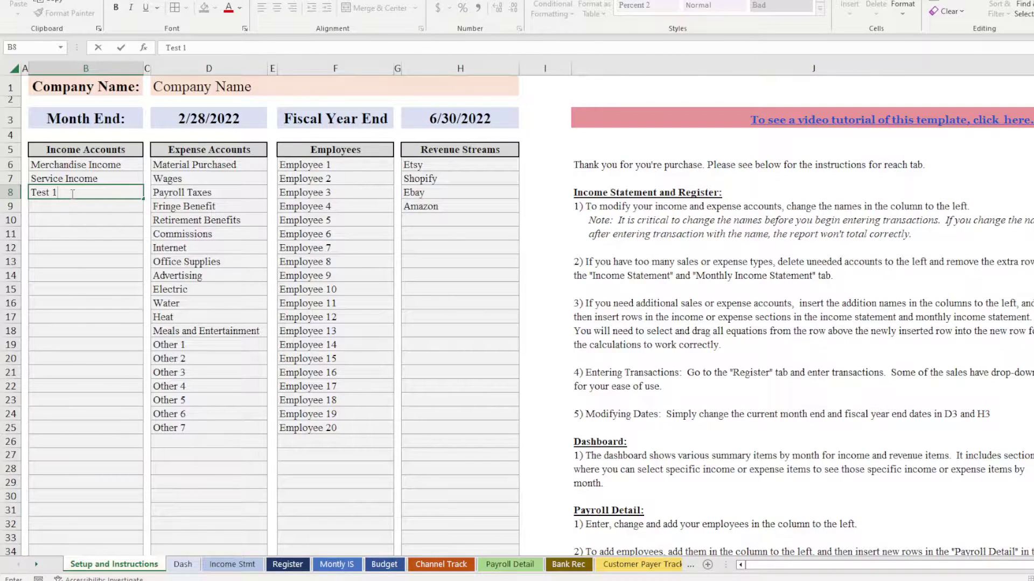
key(Return)
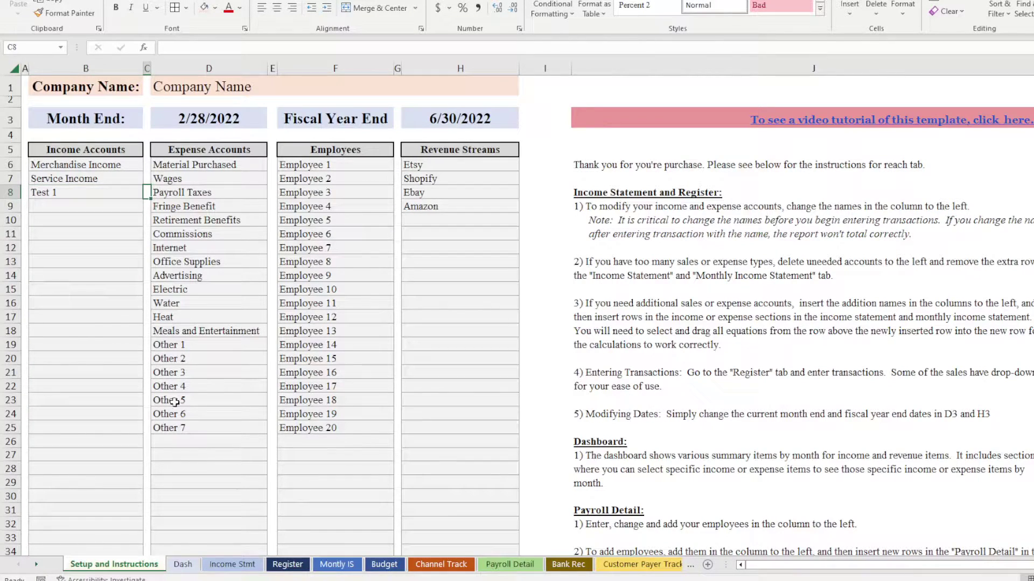
- Check the renamed income account in the income statement, the monthly income statement and the budget sheet
click(232, 564)
drag(75, 259, 81, 225)
click(280, 566)
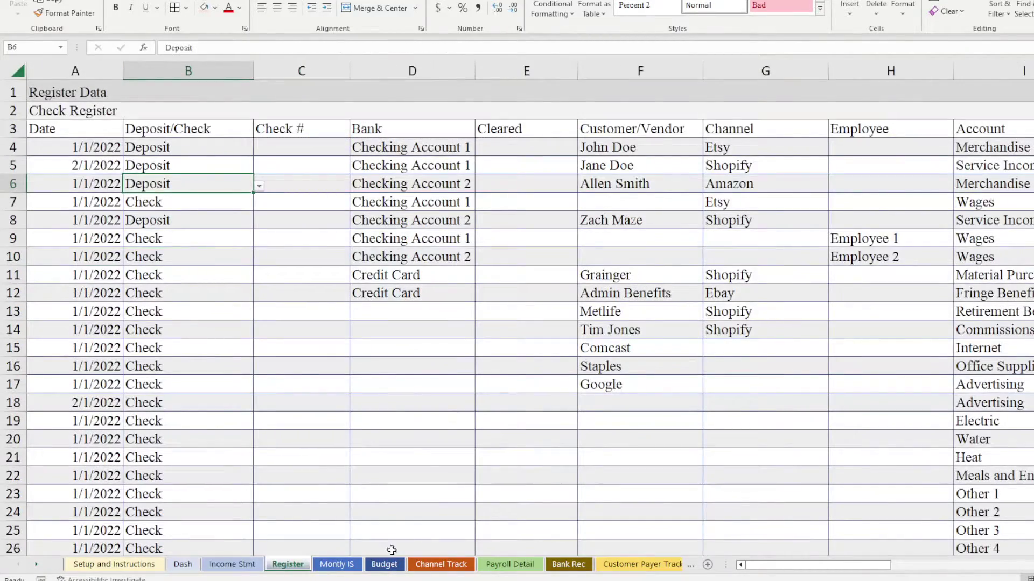
click(336, 565)
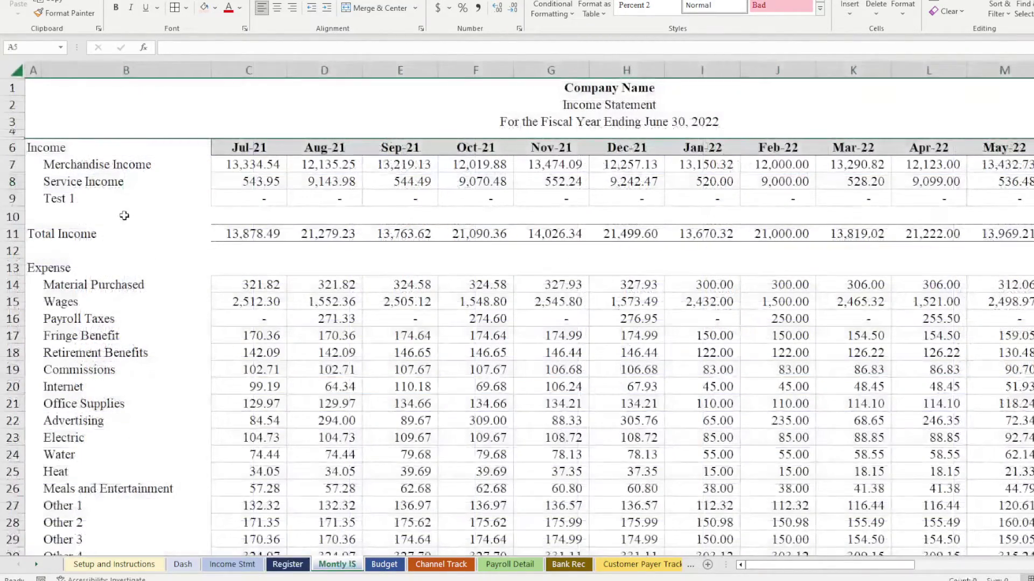
click(385, 564)
click(56, 133)
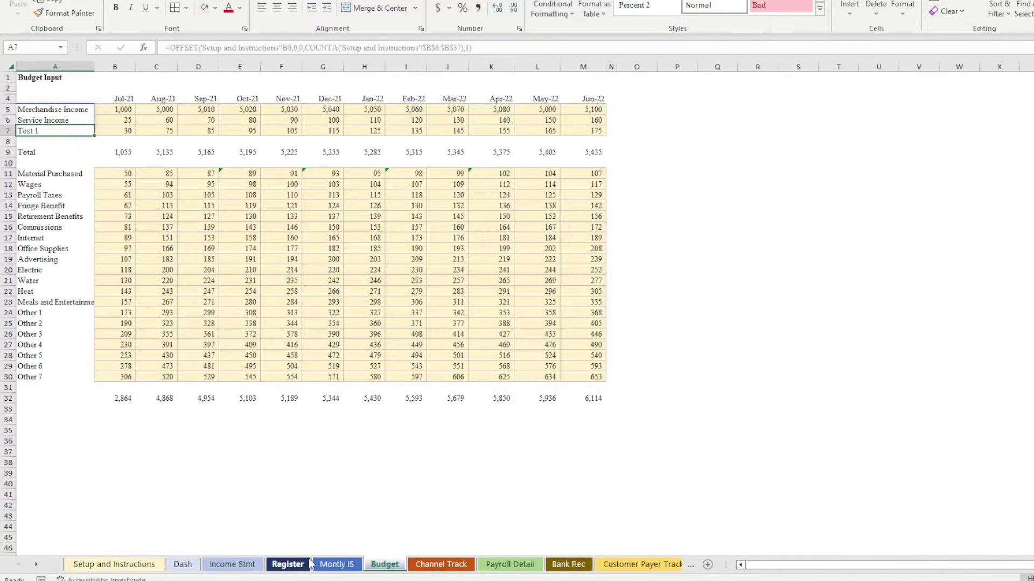
- Inspect the account choices offered for the Amazon deposit in row 6 of the Register, leaving the entry as it is
click(287, 565)
click(997, 142)
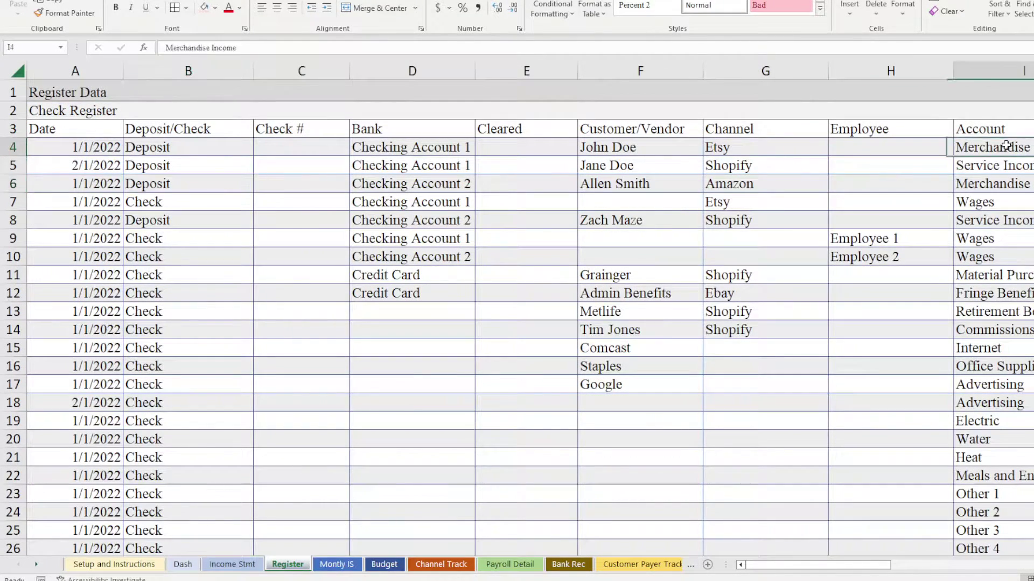
click(191, 189)
click(1026, 185)
key(alt+Down)
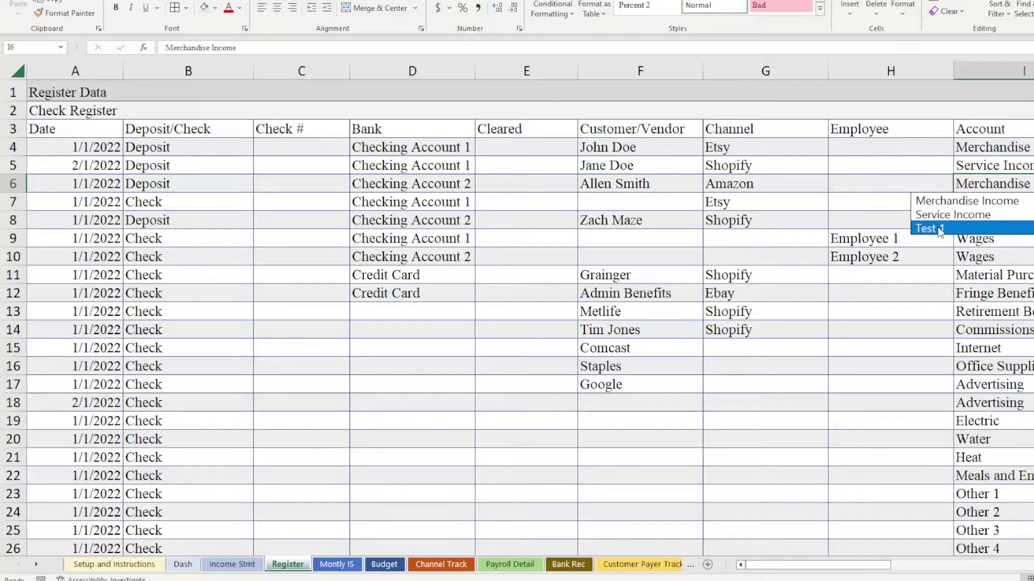
key(Escape)
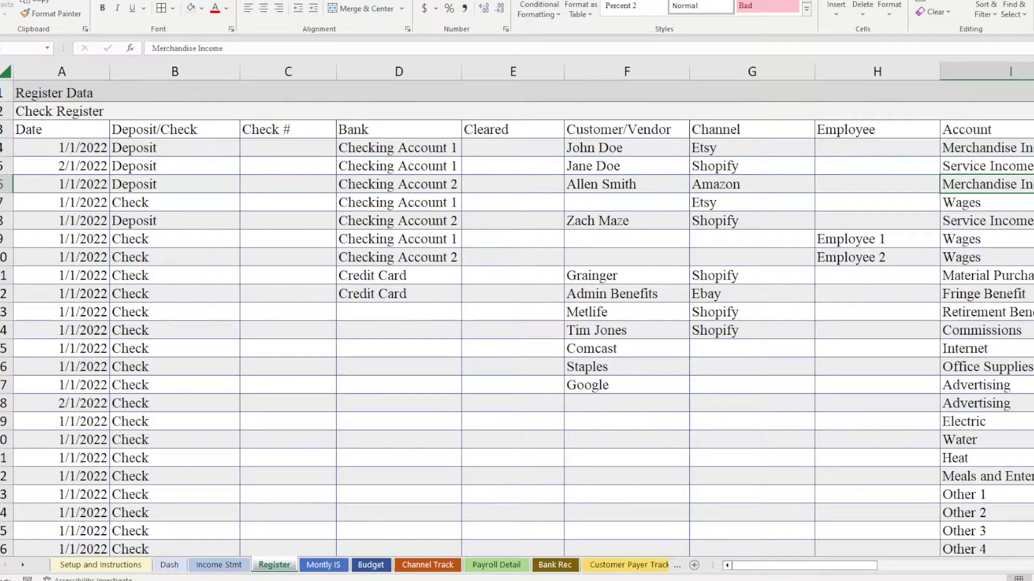
- Hide column K, next to the Amount column, in the Register sheet
scroll(517, 318, down, 1)
scroll(517, 318, down, 1)
scroll(517, 317, down, 1)
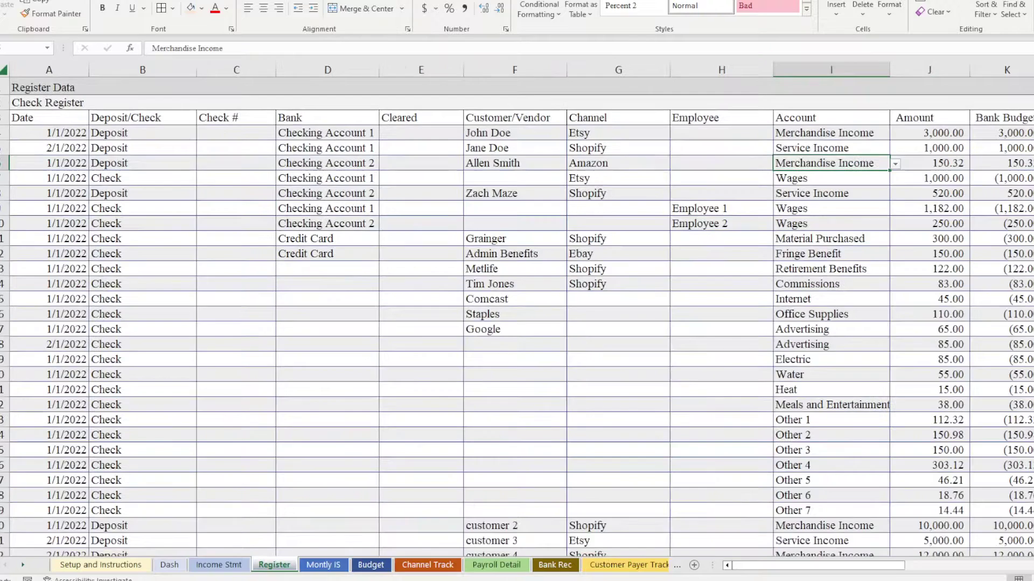
right_click(1012, 70)
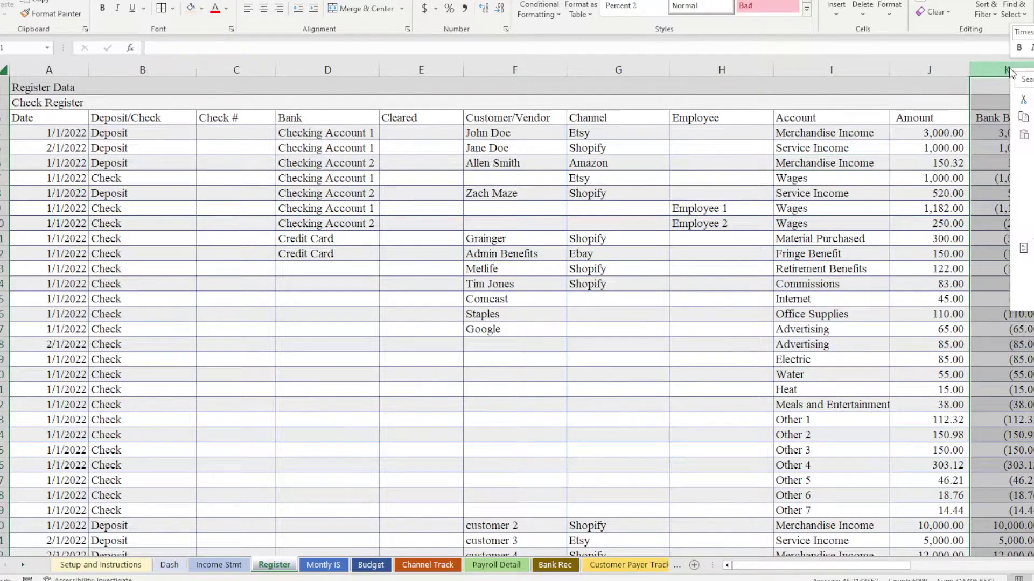
click(1015, 283)
click(803, 309)
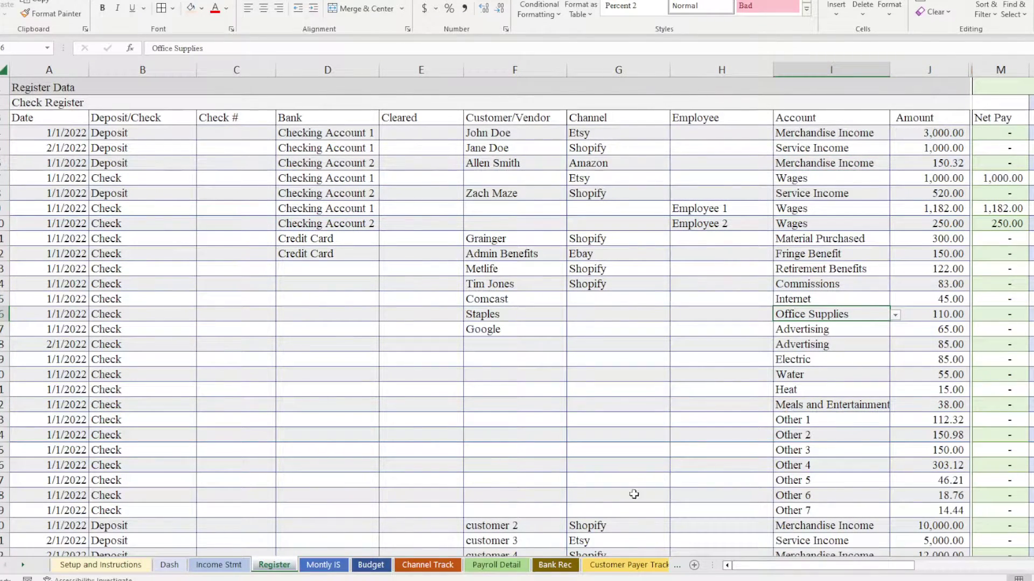
- Undo the recent edits, covering the hidden Register column, the Test 1 account name and the fiscal year end date
click(118, 565)
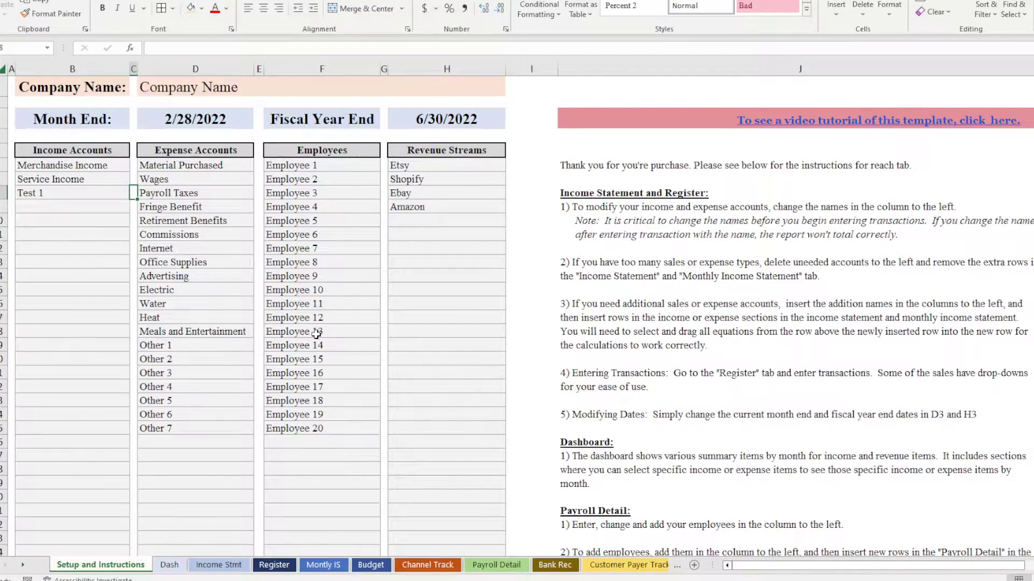
click(42, 195)
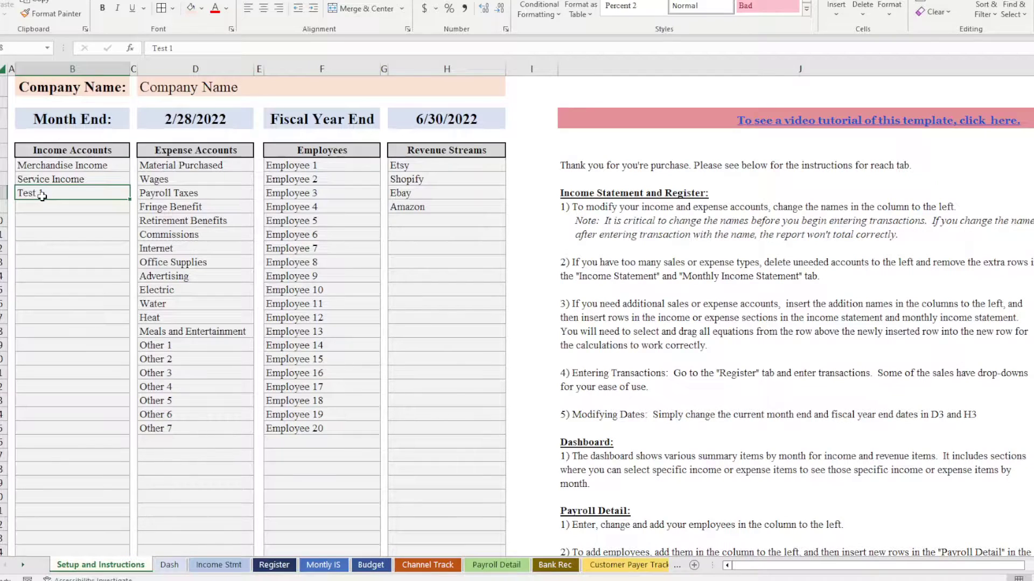
click(274, 565)
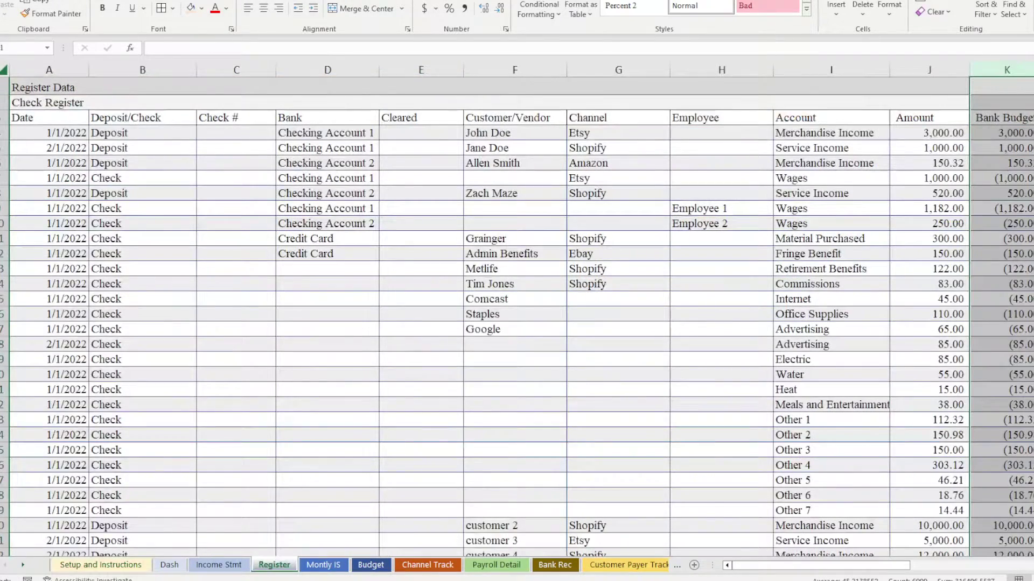
scroll(517, 310, up, 3)
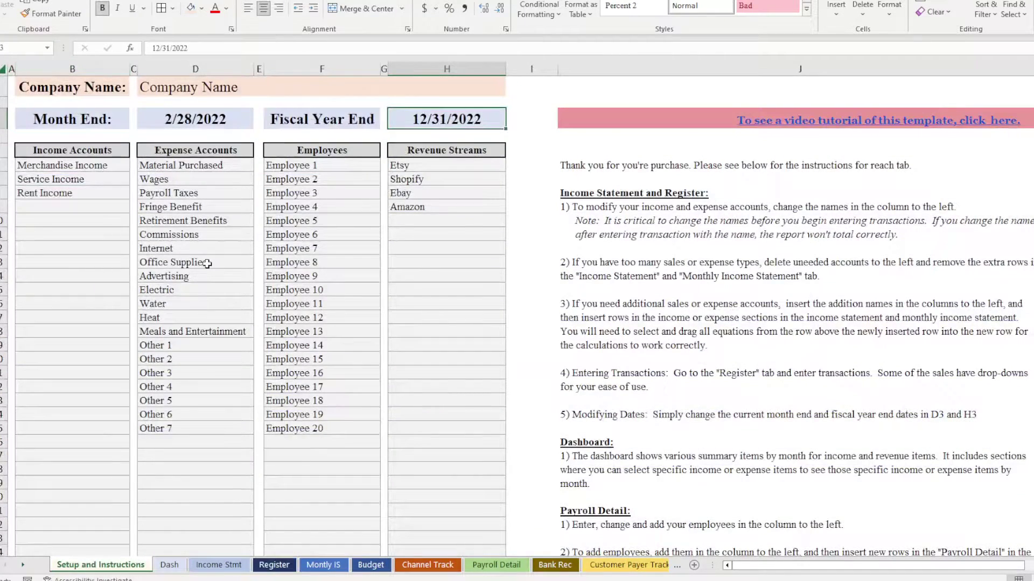
- Examine the expense accounts and the template instructions on the Setup and Instructions sheet
click(206, 264)
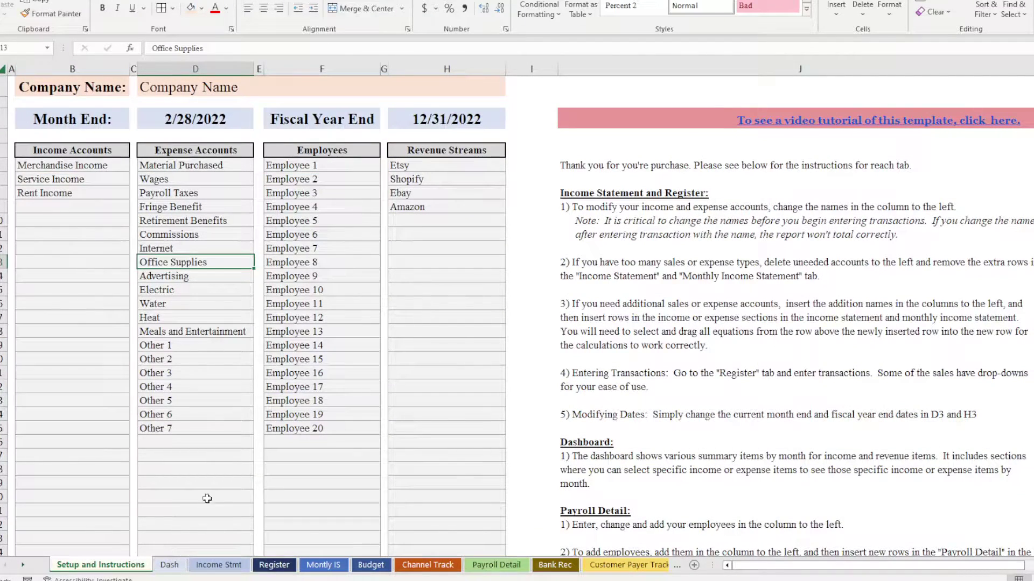
click(544, 306)
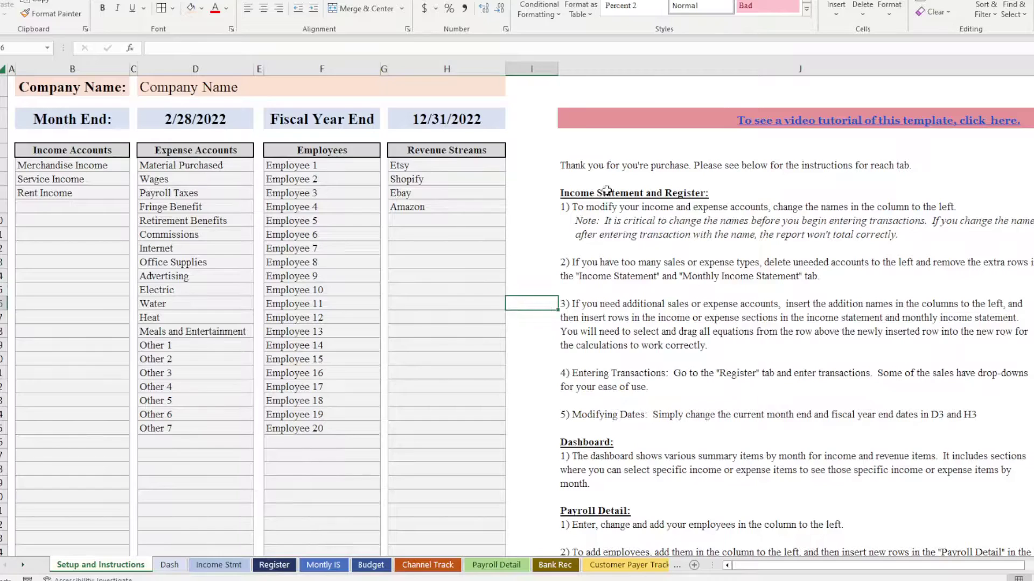
click(700, 119)
scroll(578, 343, down, 1)
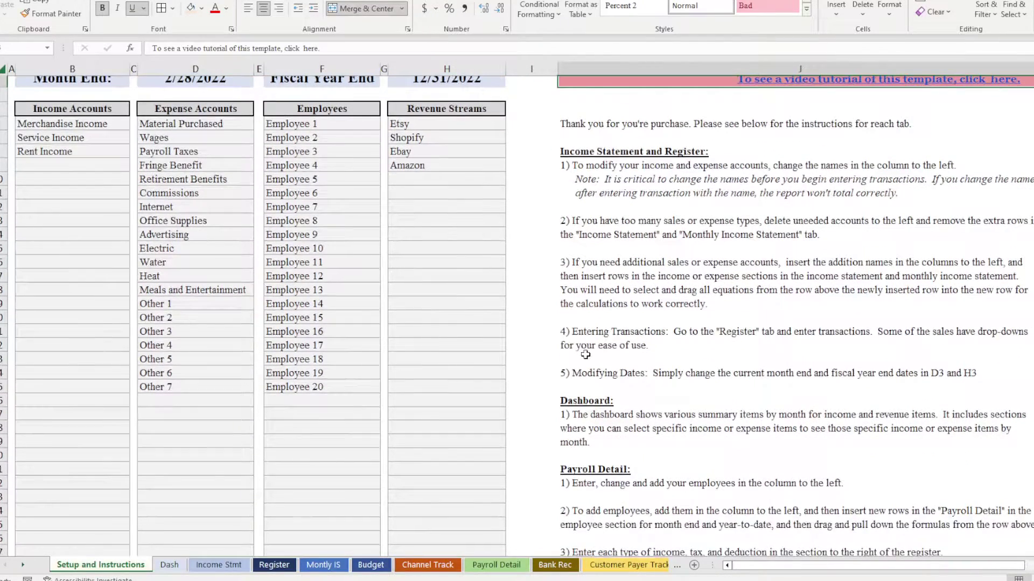
- Read the template instructions for each tab, from Income Statement and Register through Customer/Payor Tracker
scroll(653, 346, up, 1)
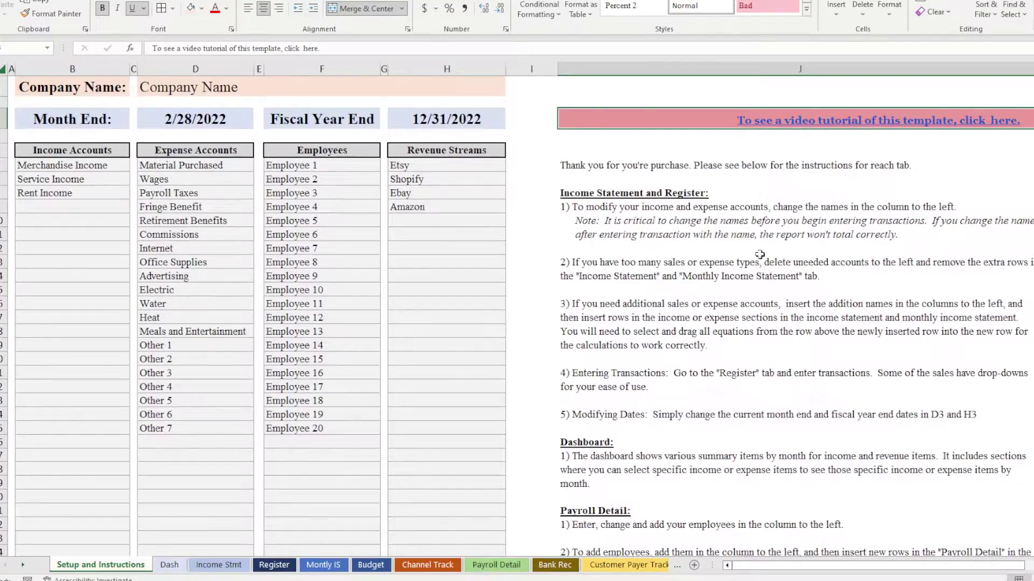
scroll(817, 154, down, 7)
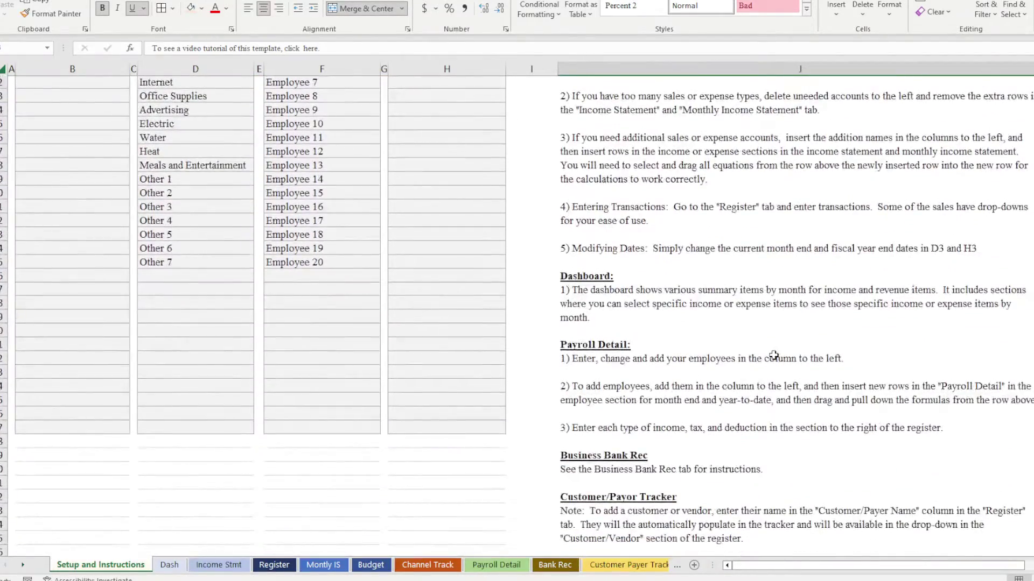
scroll(770, 357, down, 1)
scroll(767, 359, up, 7)
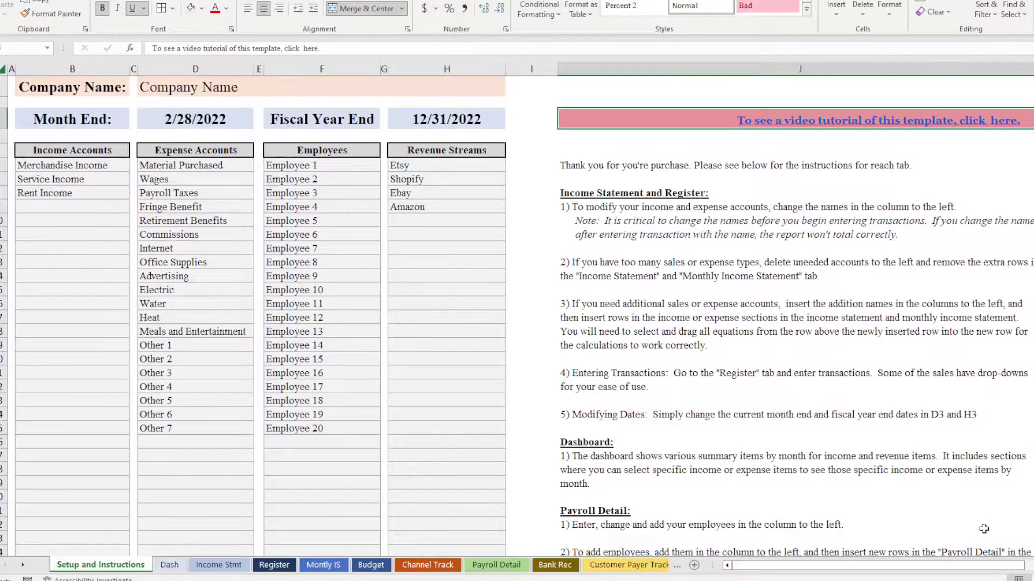
drag(940, 570, 996, 569)
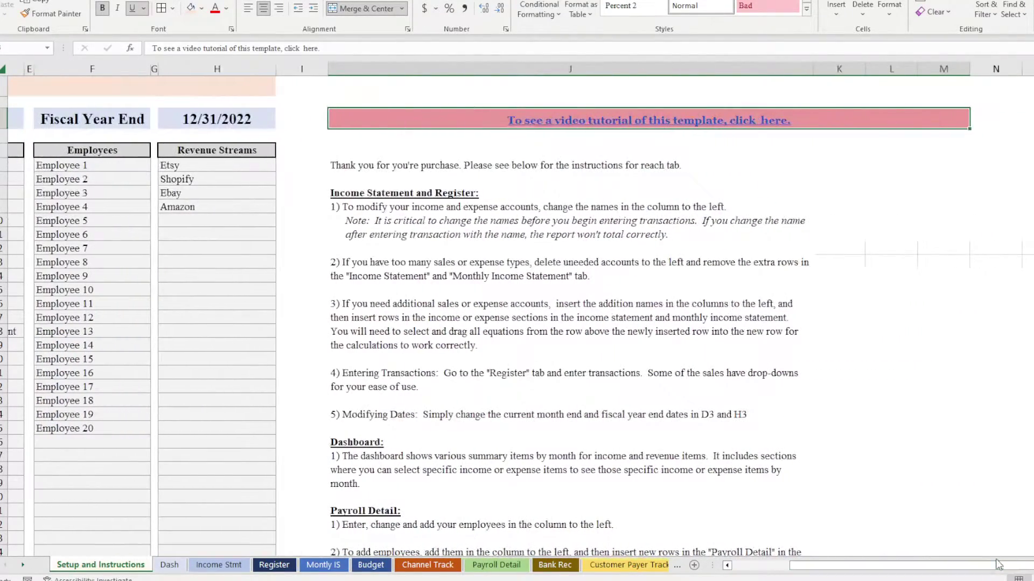
scroll(898, 449, down, 6)
scroll(898, 449, down, 1)
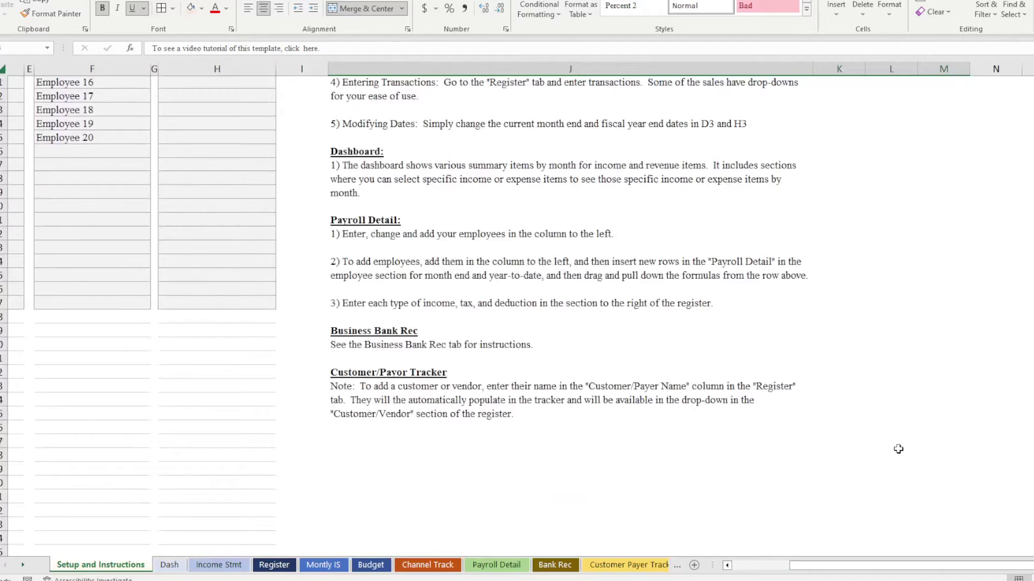
scroll(898, 449, up, 7)
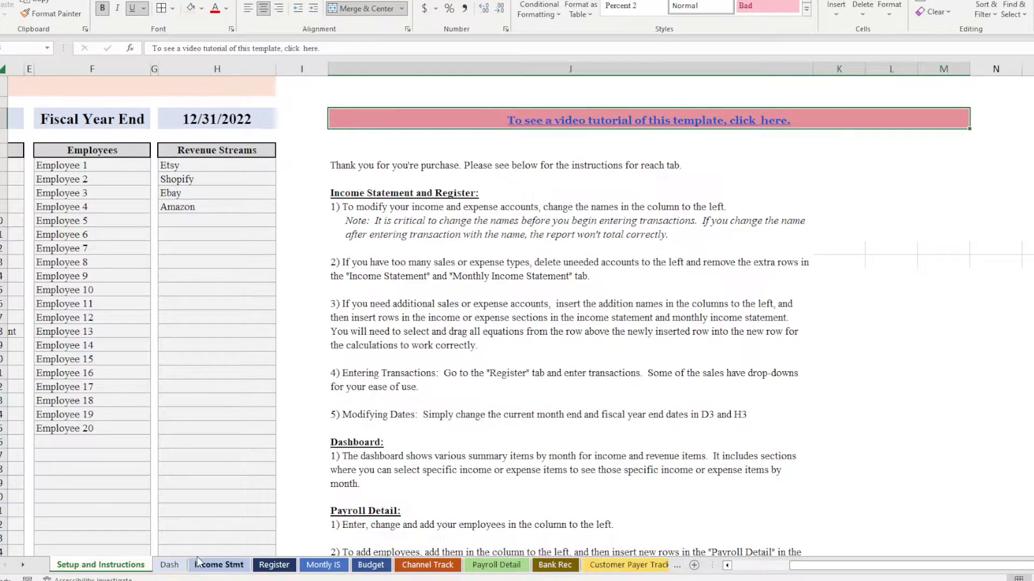
- In the Dash sheet's income detail, switch the account to Service Income and back to Merchandise Income
click(169, 565)
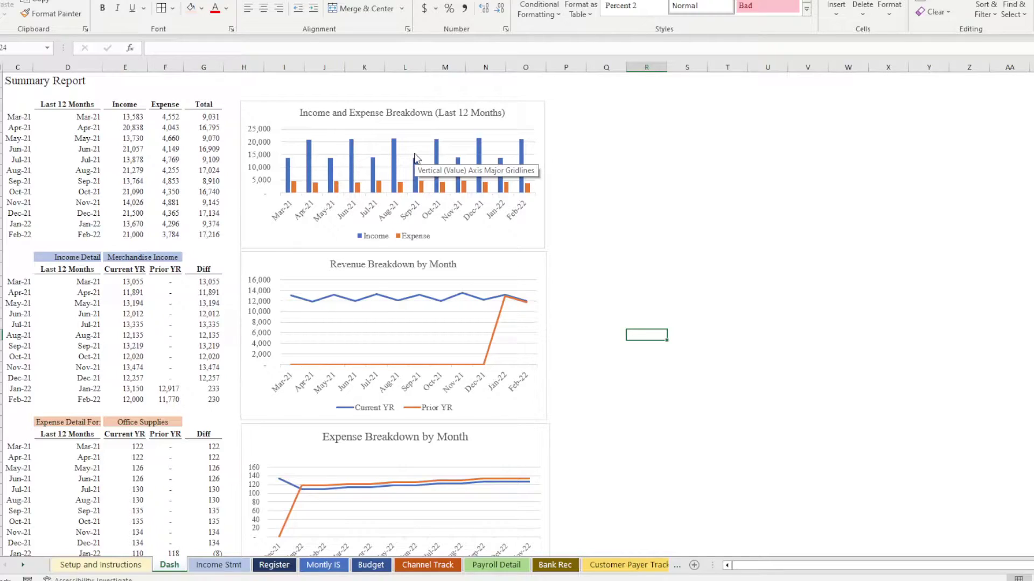
click(119, 261)
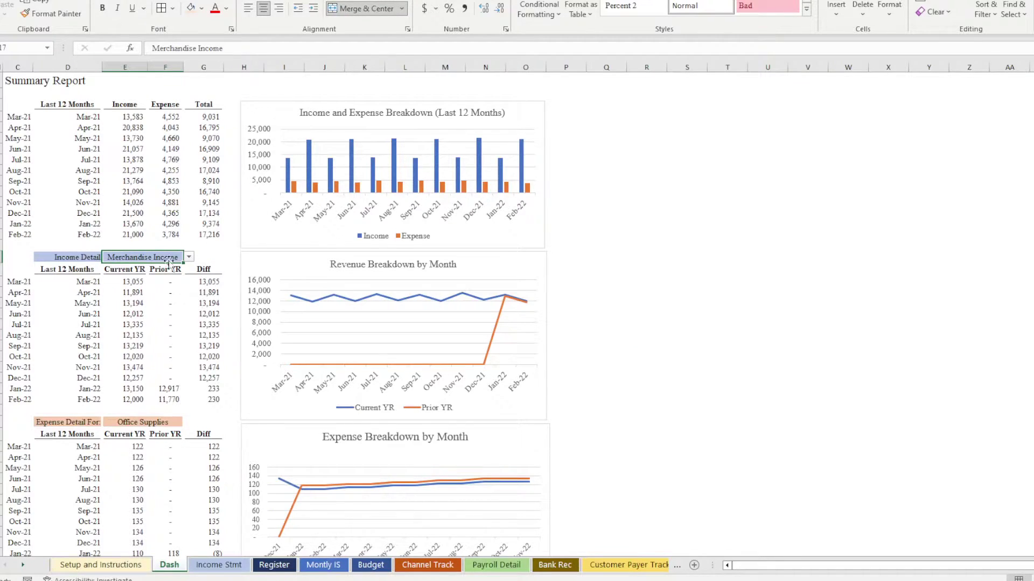
click(189, 258)
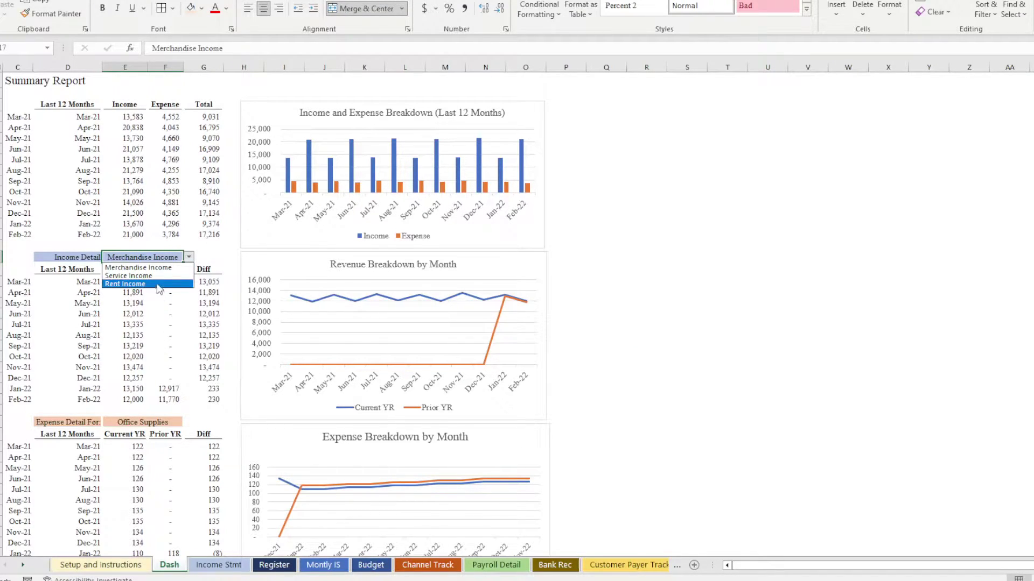
click(154, 277)
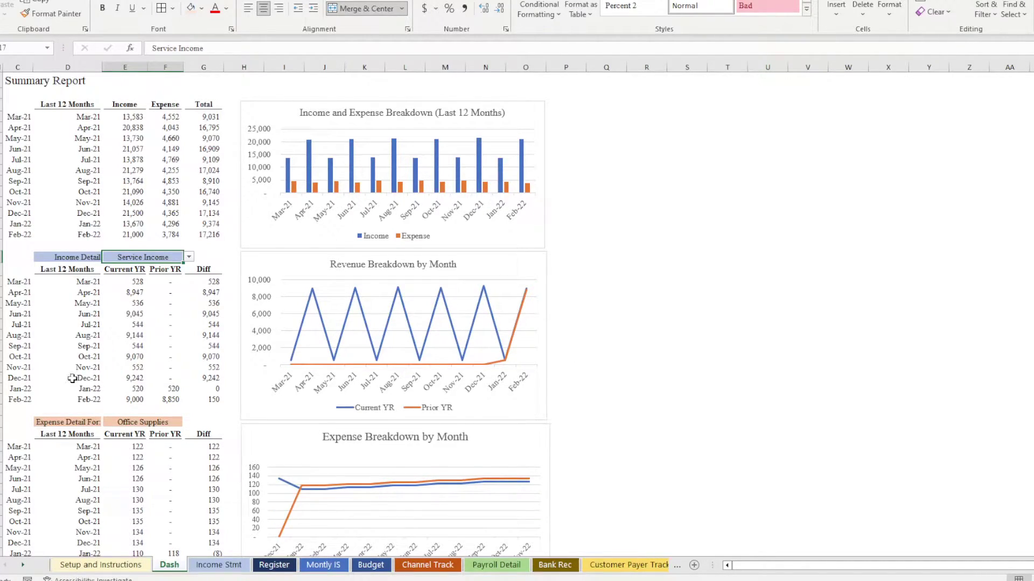
click(189, 257)
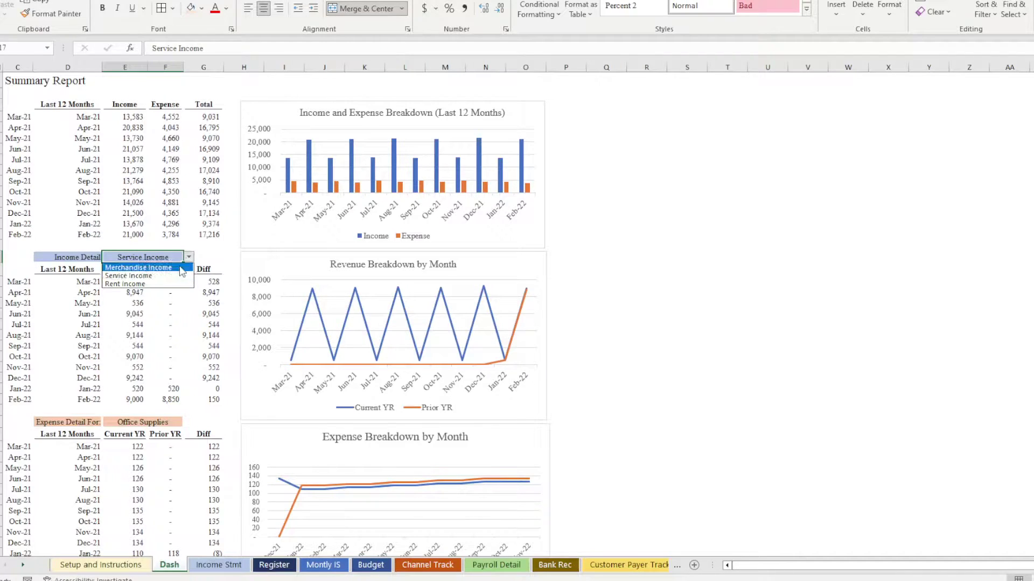
click(176, 271)
- Inspect the expense accounts offered for the Dash sheet's expense detail, leaving Office Supplies selected
scroll(323, 377, down, 1)
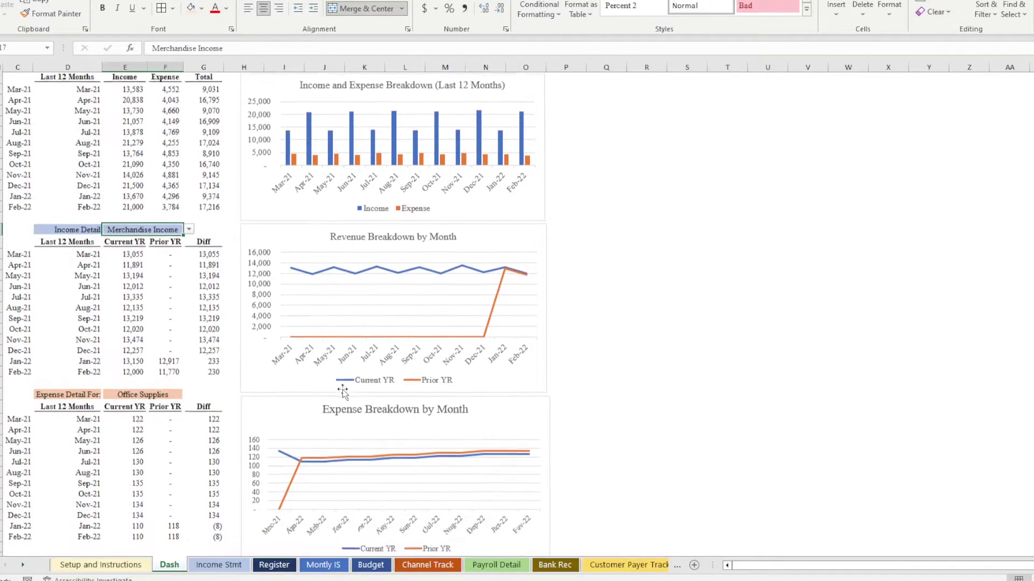
click(124, 386)
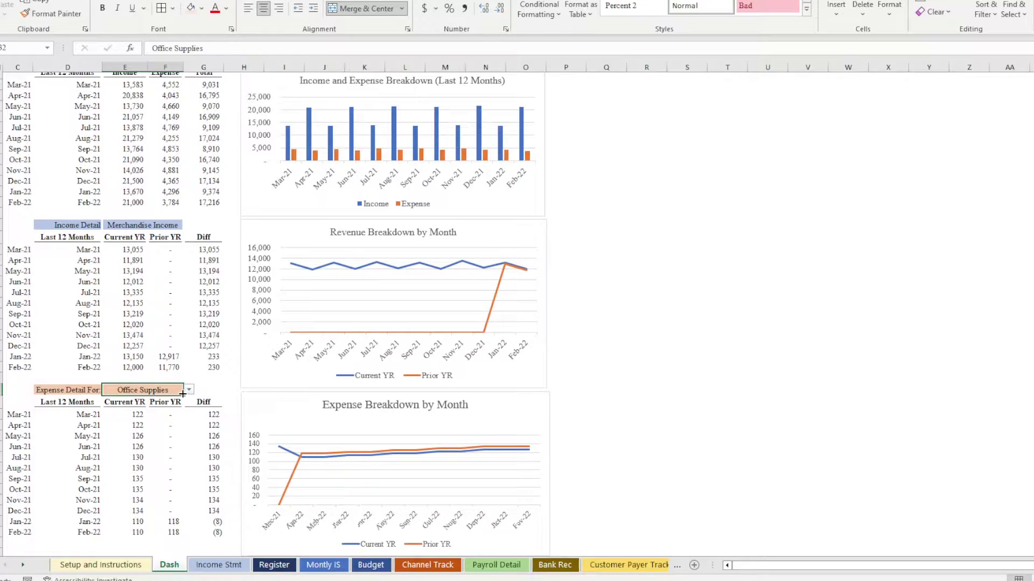
scroll(785, 412, down, 1)
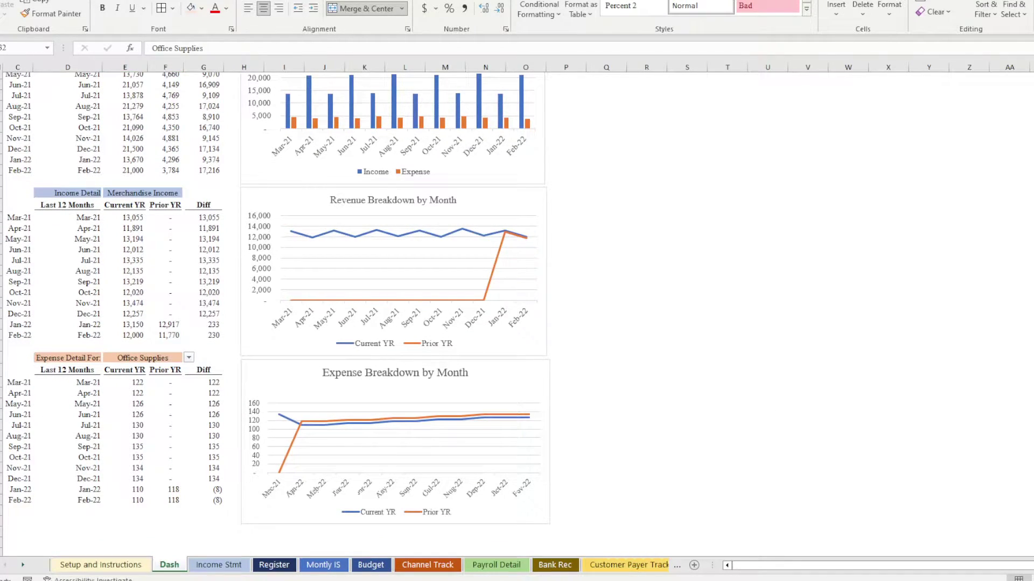
click(190, 358)
click(188, 357)
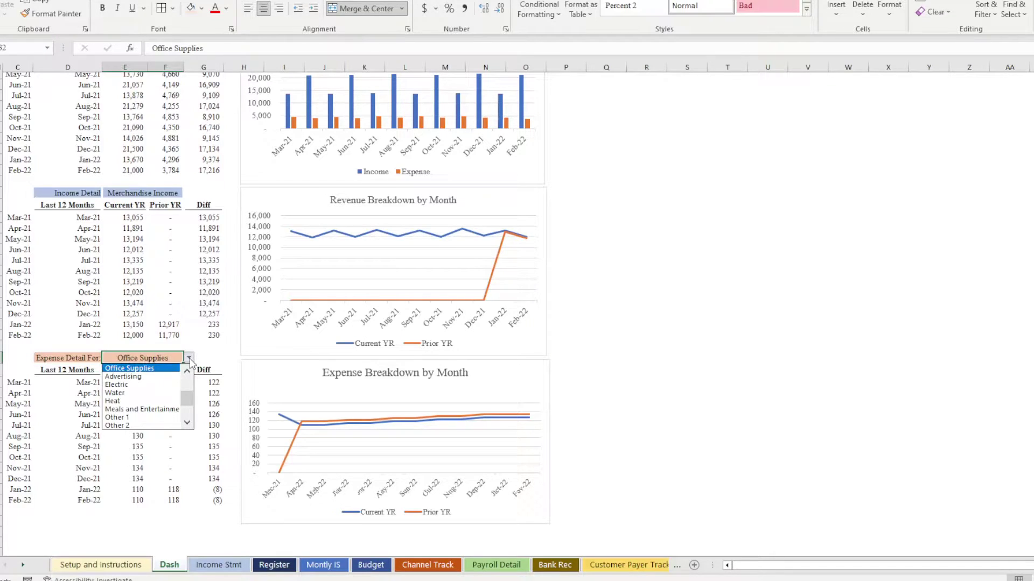
drag(186, 400, 196, 380)
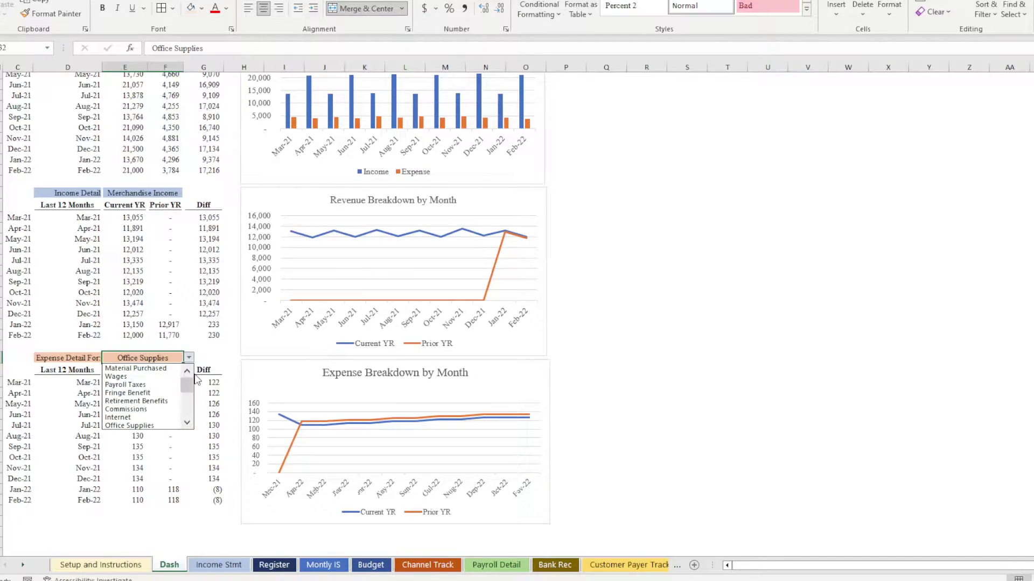
click(156, 466)
- Check the Setup and Instructions sheet, then return to the Summary Report on the Dash sheet
click(102, 566)
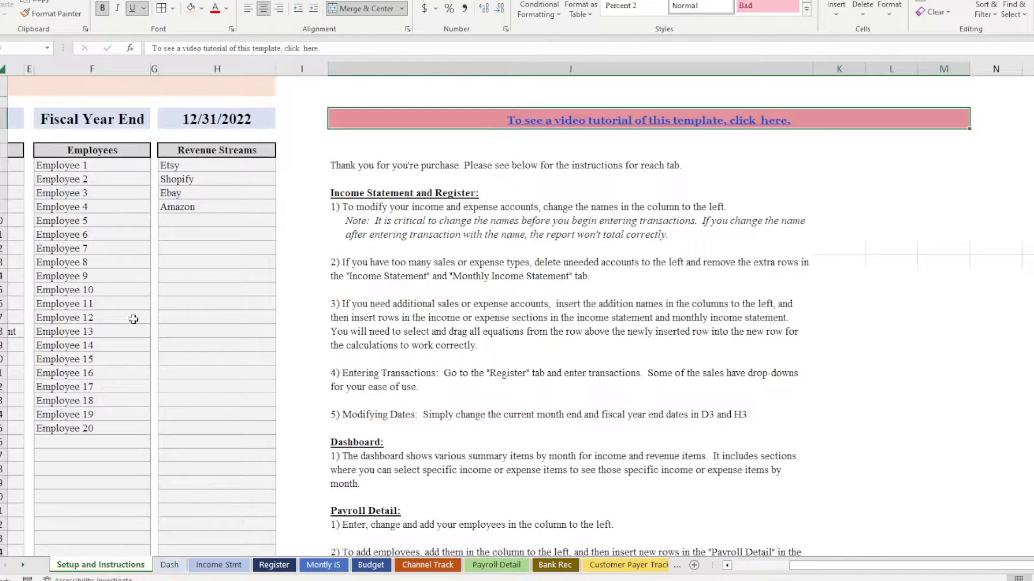
click(179, 566)
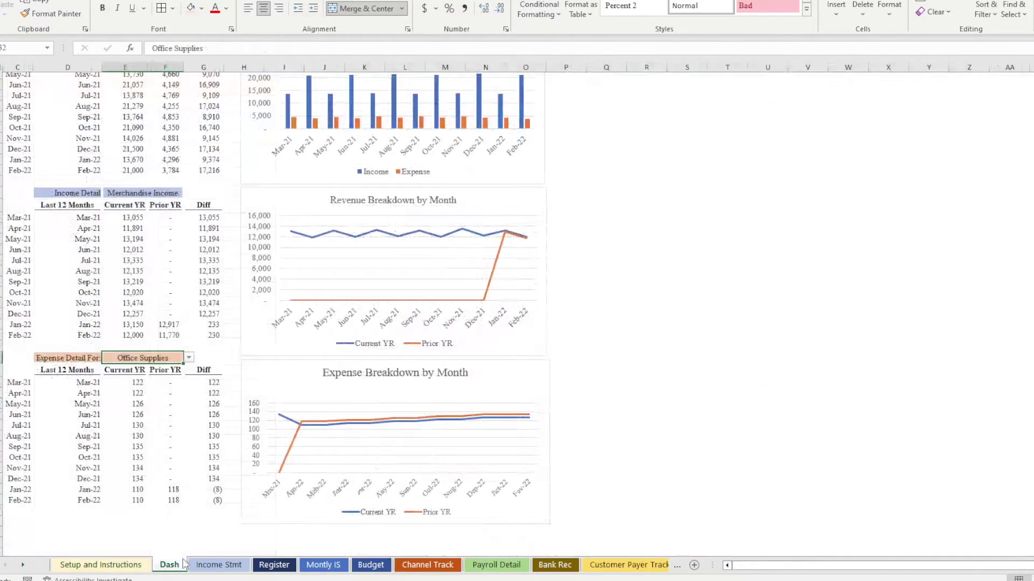
scroll(221, 353, up, 2)
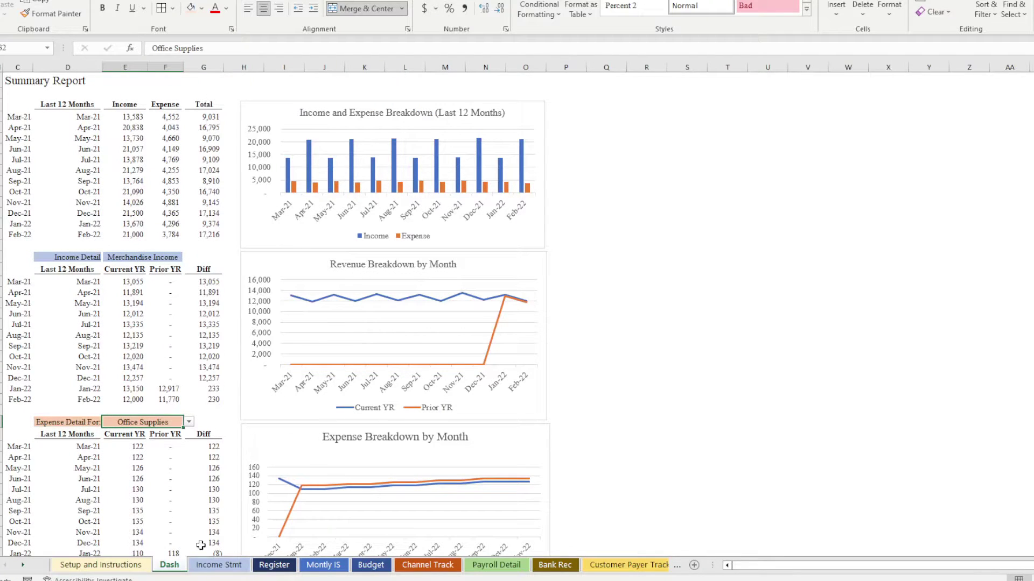
- Examine the income and expense account lists and their formulas in the Income Stmt sheet
click(203, 566)
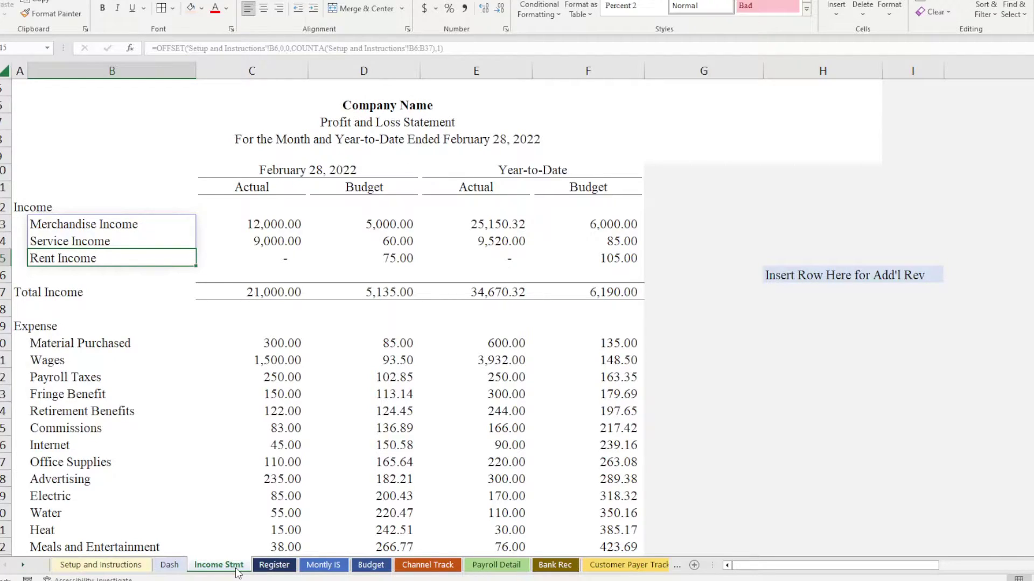
click(267, 378)
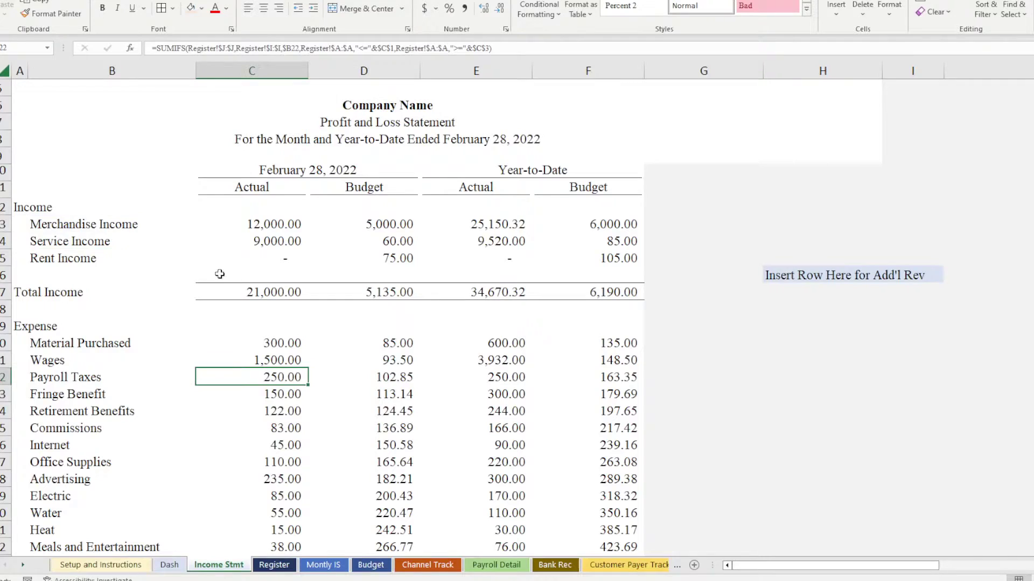
drag(128, 227, 117, 251)
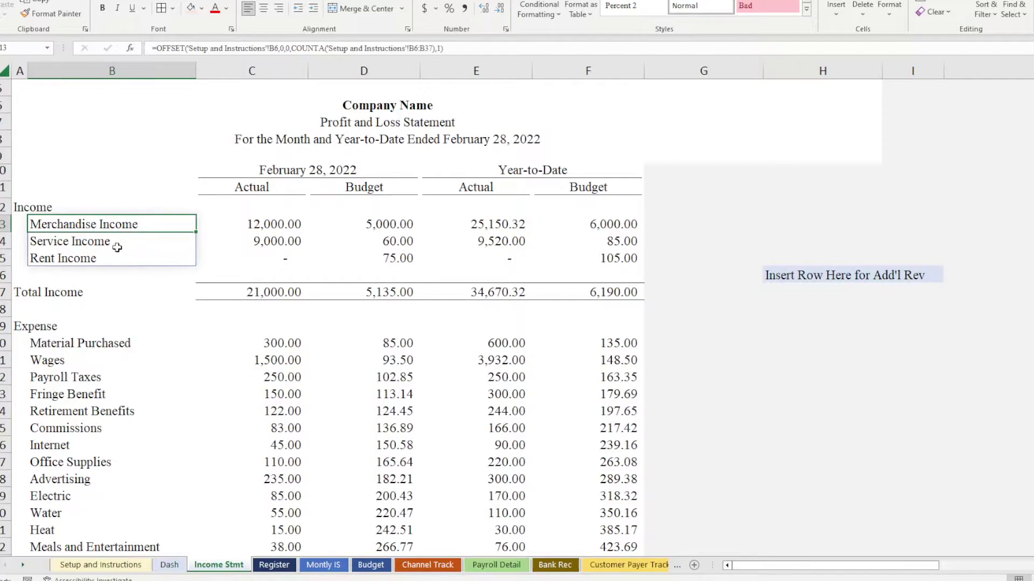
click(100, 341)
scroll(170, 469, down, 5)
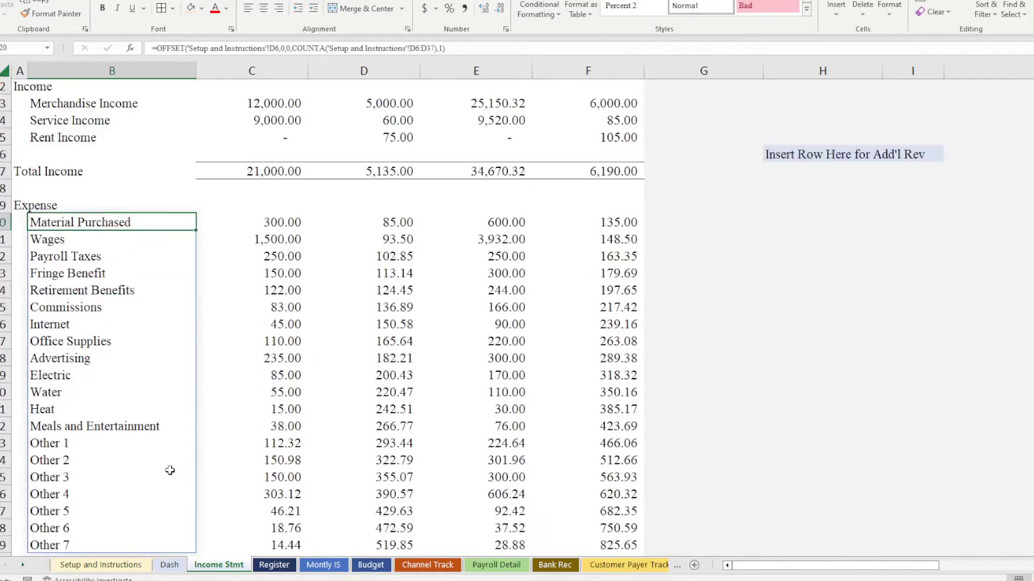
scroll(165, 456, up, 4)
scroll(164, 304, up, 1)
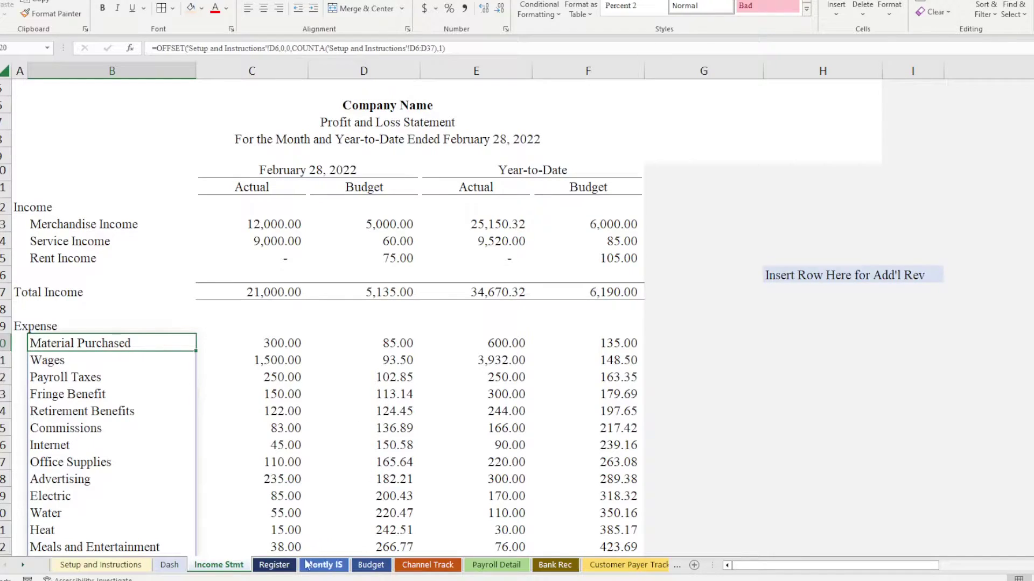
- Hide the Bank Budget column K in the Register sheet
click(275, 565)
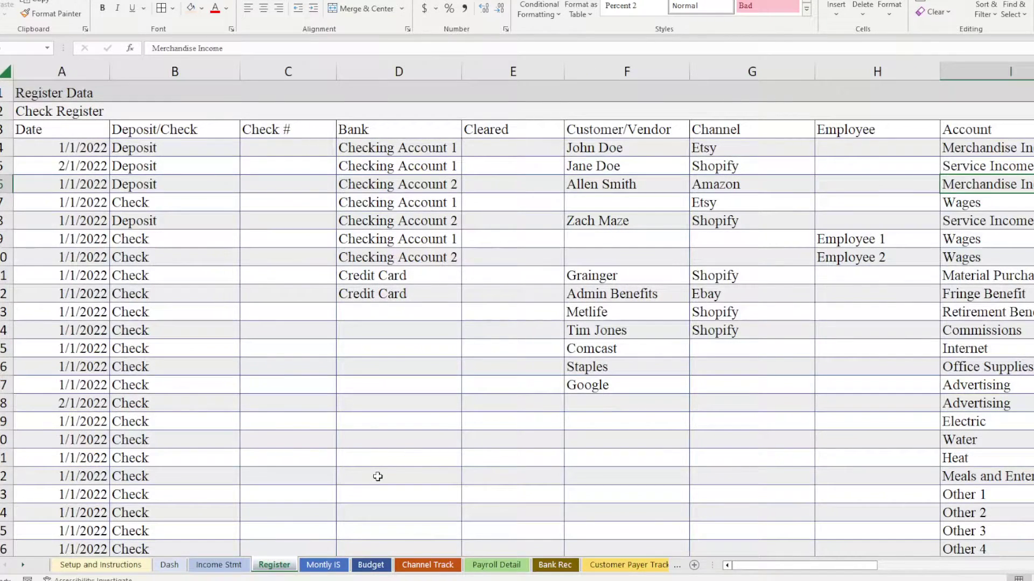
click(393, 445)
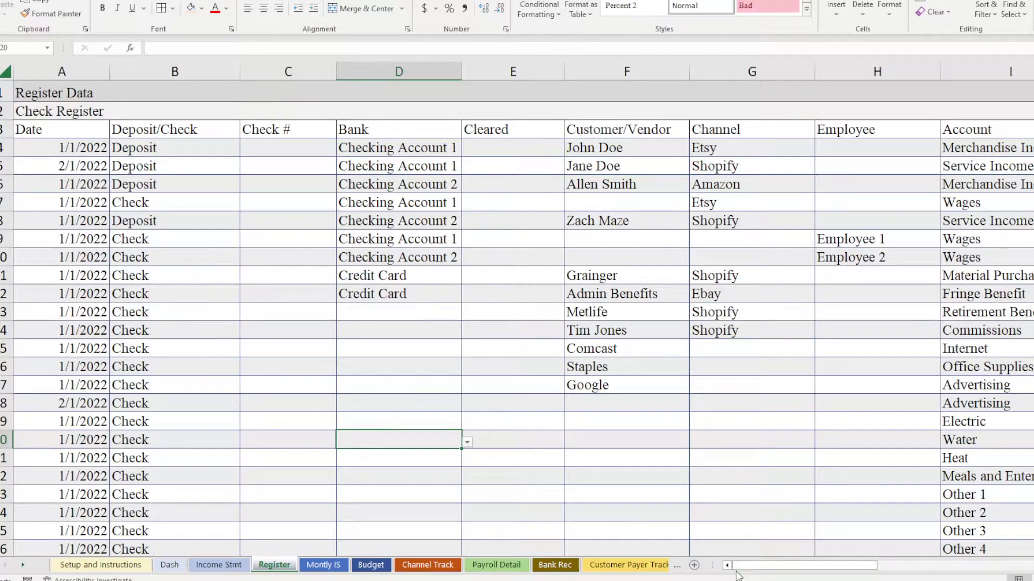
drag(745, 569, 802, 569)
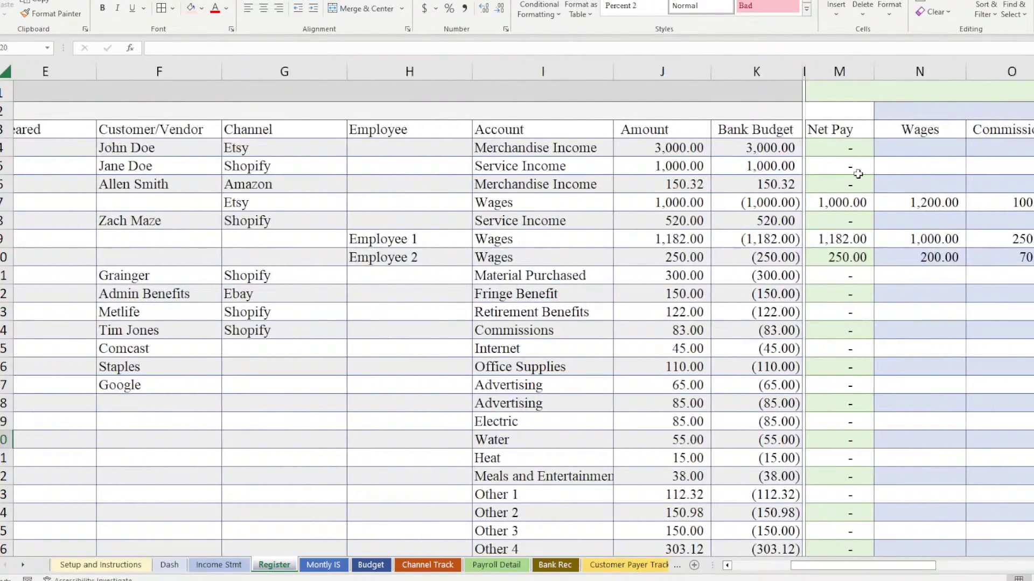
right_click(774, 73)
click(803, 290)
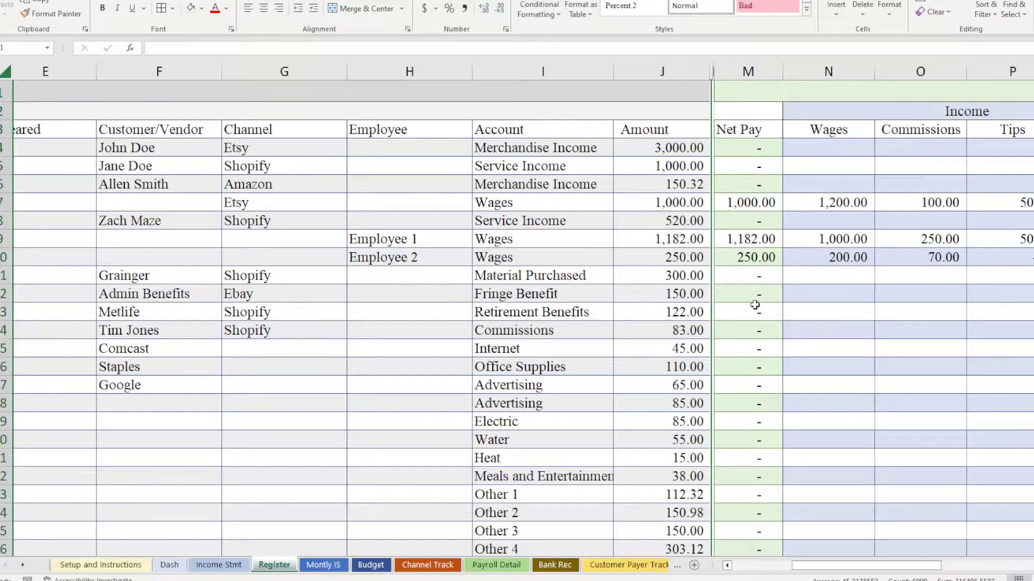
- Inspect the Deposit/Check options for the first Register entry in row 4, leaving it as Deposit
drag(881, 566, 815, 551)
click(193, 154)
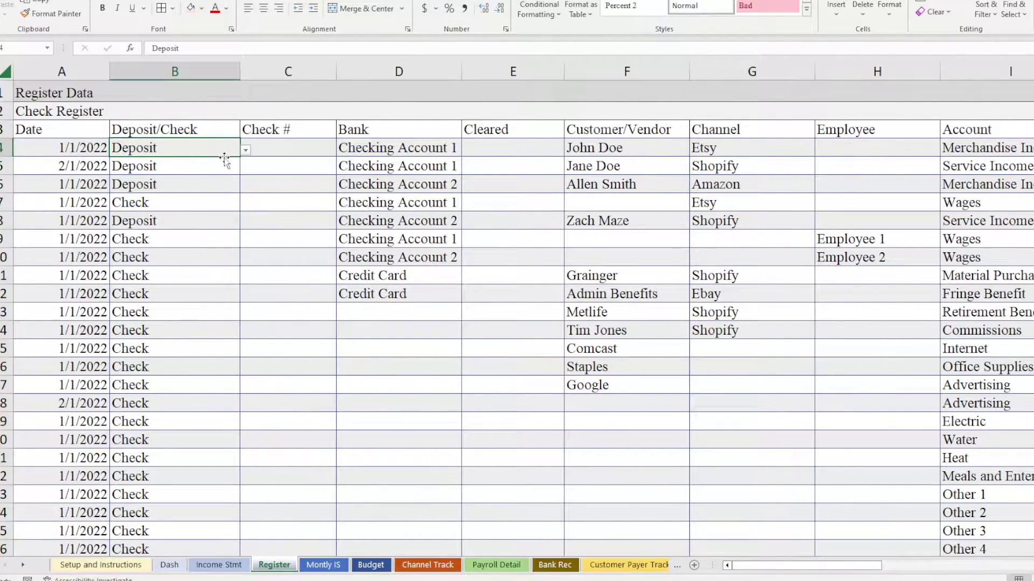
click(246, 150)
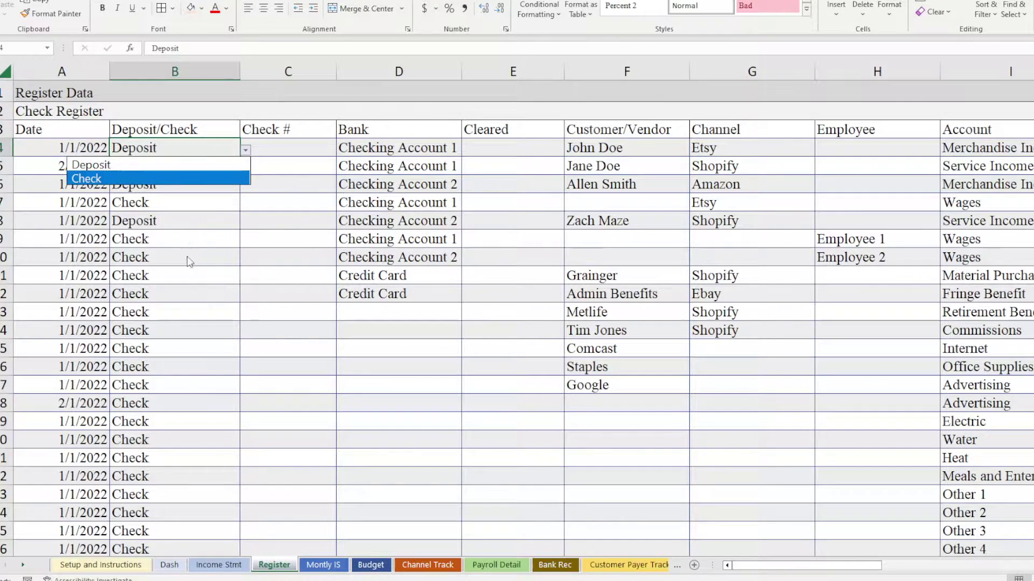
key(Escape)
- Review the Check #, Bank and Cleared cells in Register row 4 and the bank choices offered, keeping Checking Account 1
click(281, 156)
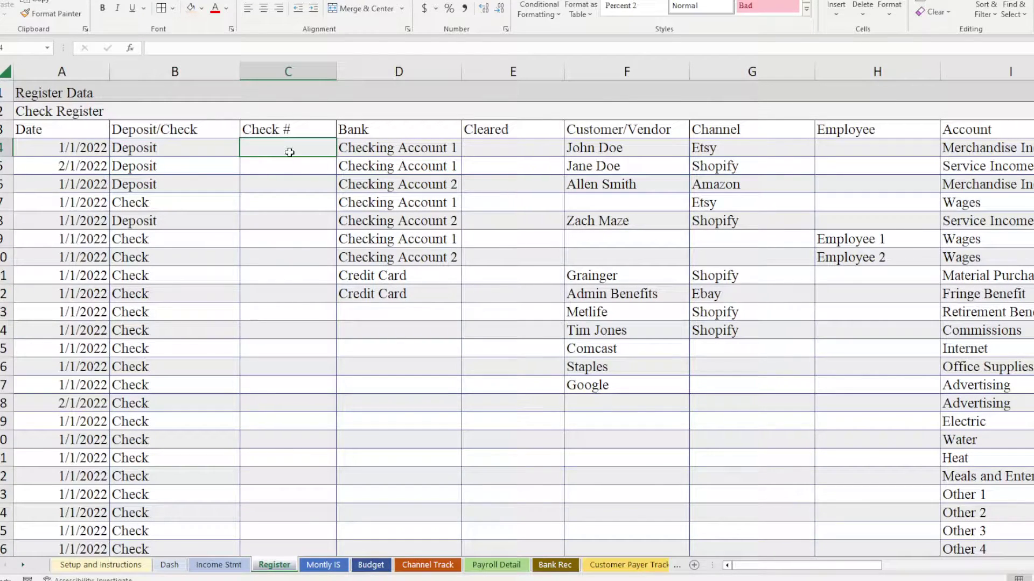
click(352, 148)
click(508, 149)
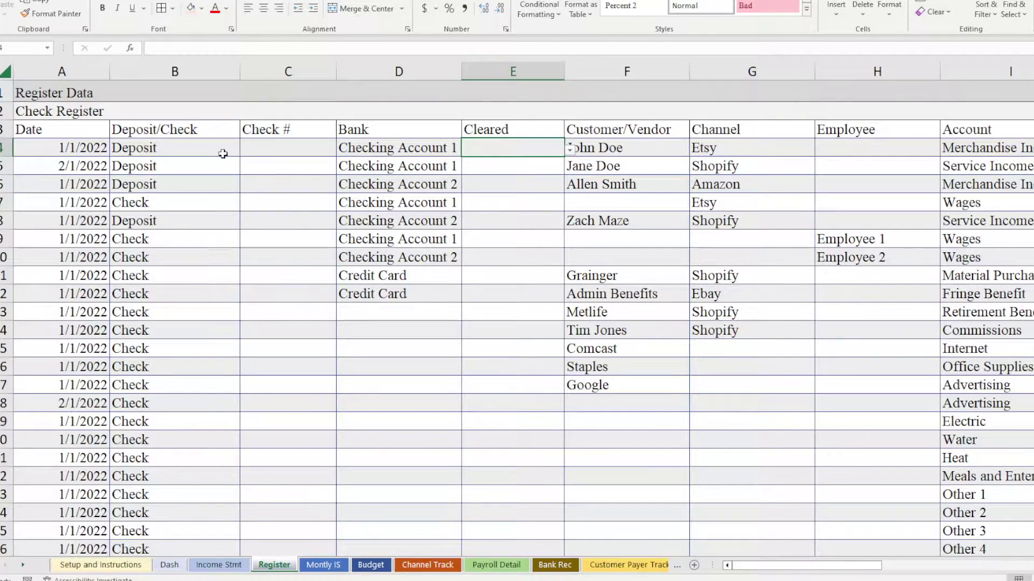
click(286, 153)
click(405, 152)
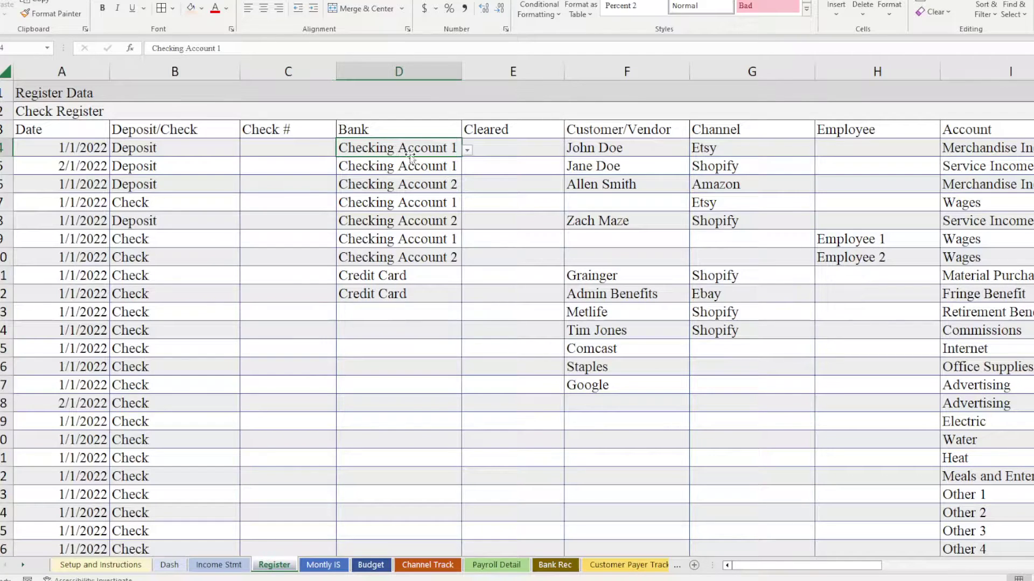
click(467, 151)
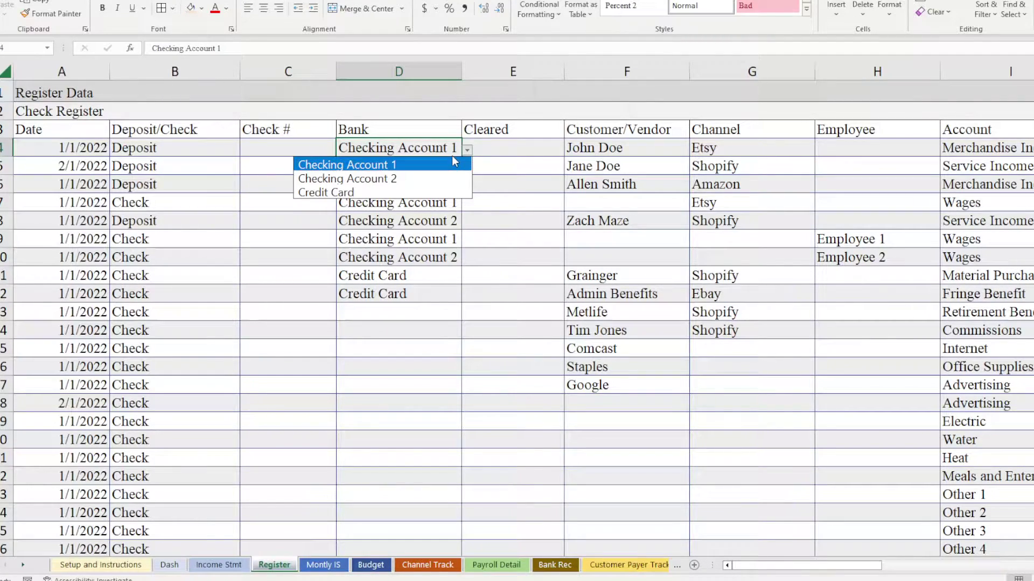
click(387, 244)
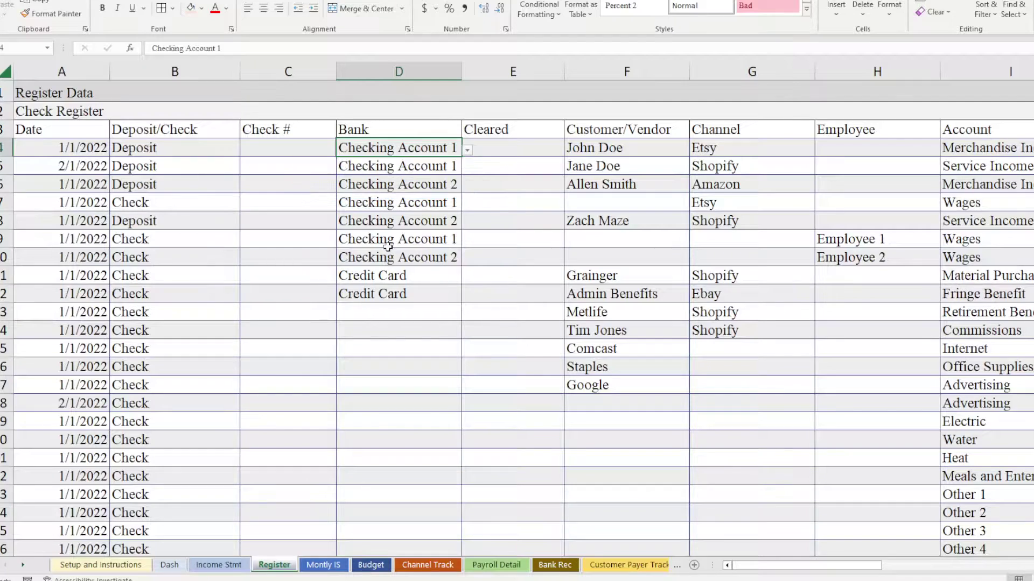
- Inspect the choices offered for the Cleared cell in Register row 4, leaving it blank
click(485, 144)
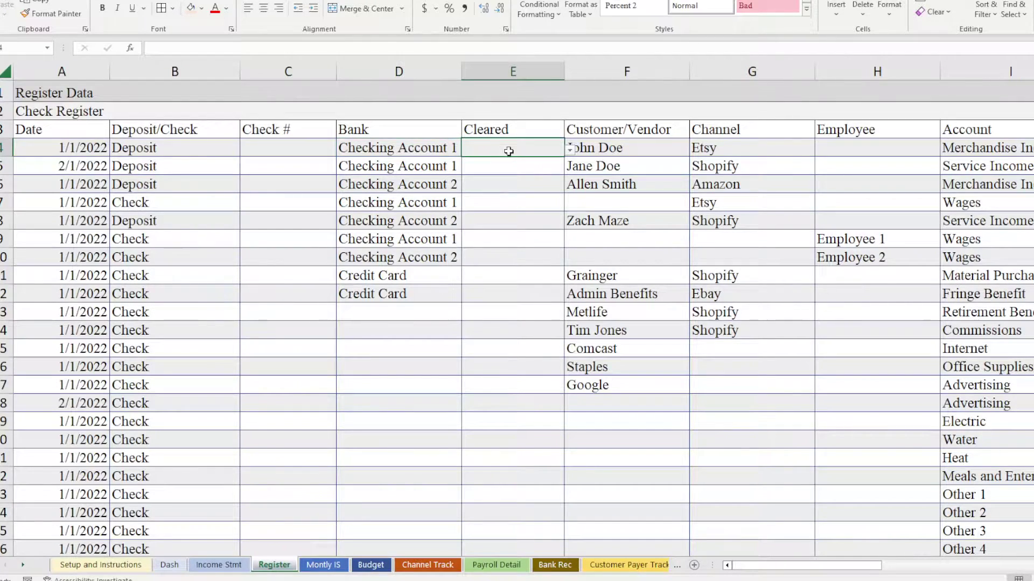
click(570, 151)
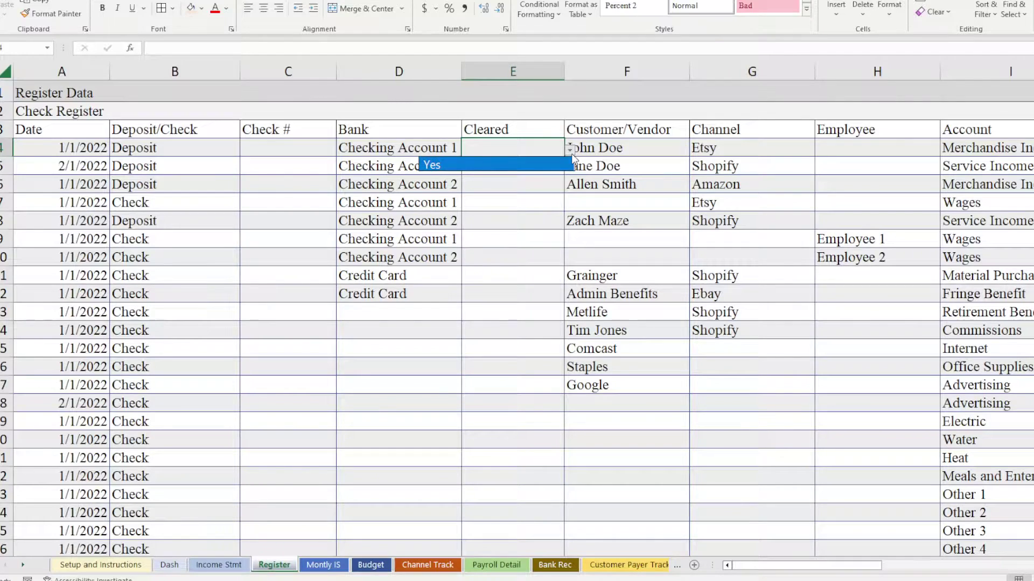
click(571, 153)
- Review the Customer/Vendor, Channel and Employee cells of the first Register entry in row 4
click(595, 151)
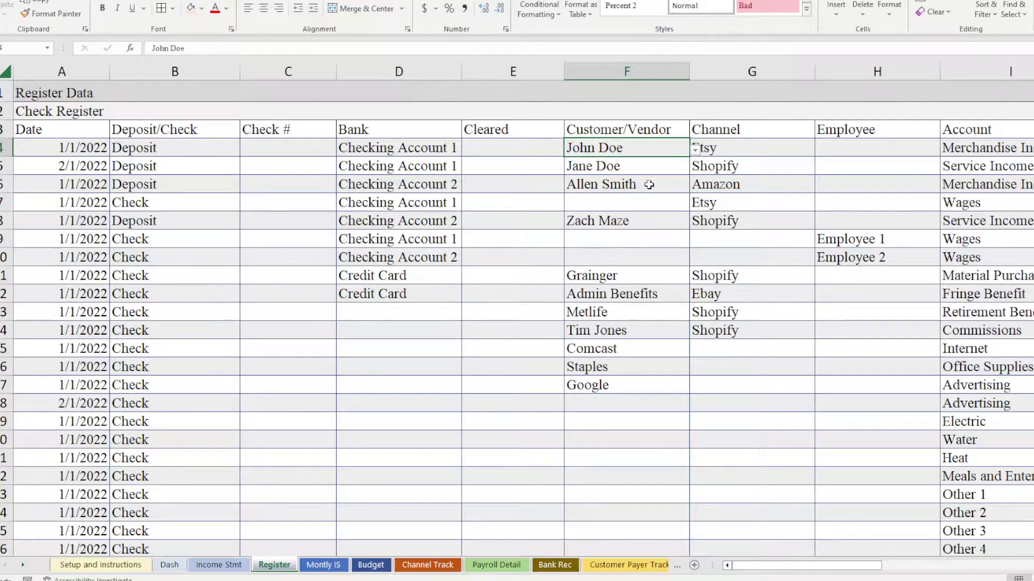
click(728, 149)
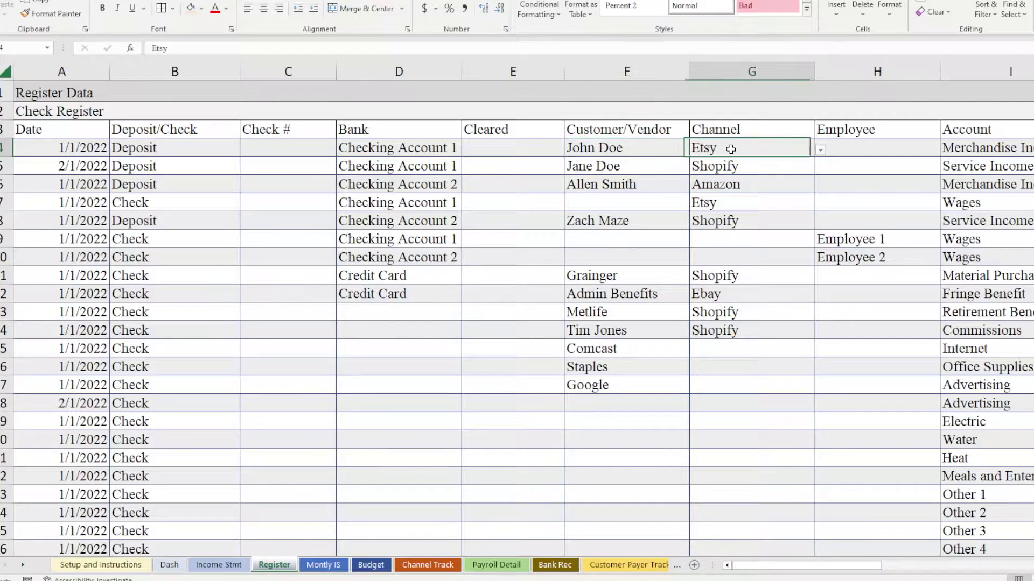
click(623, 149)
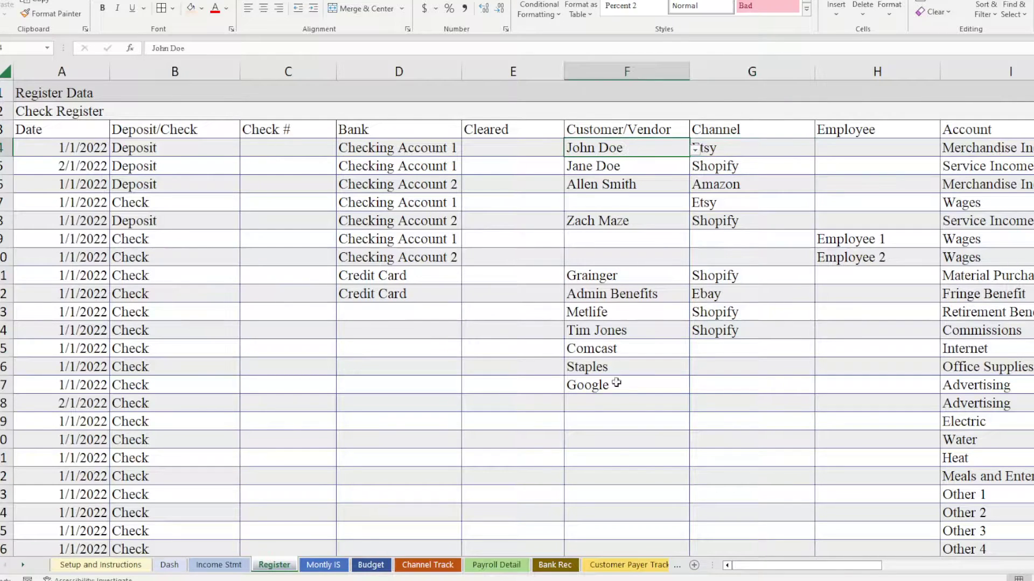
click(724, 152)
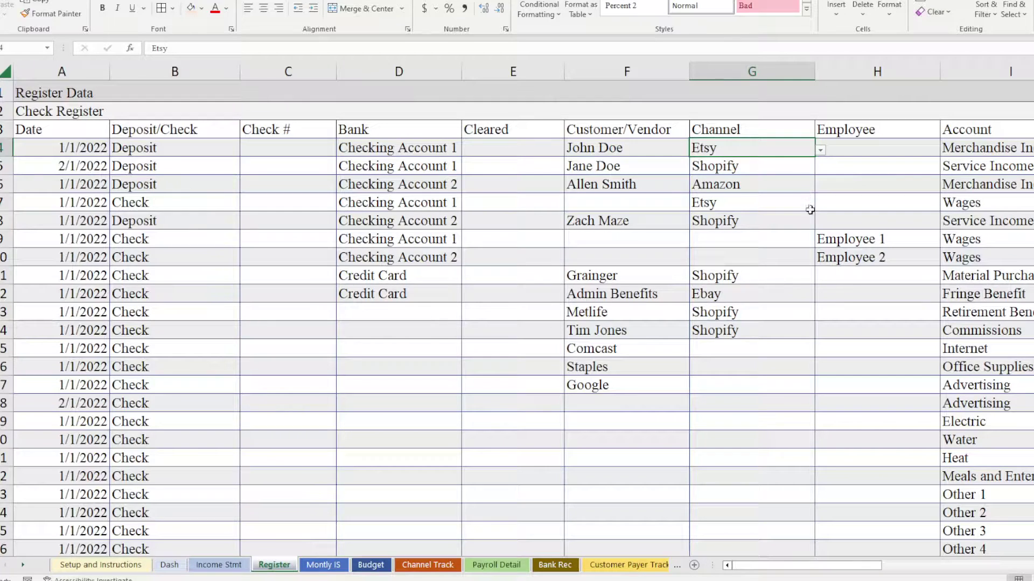
click(879, 149)
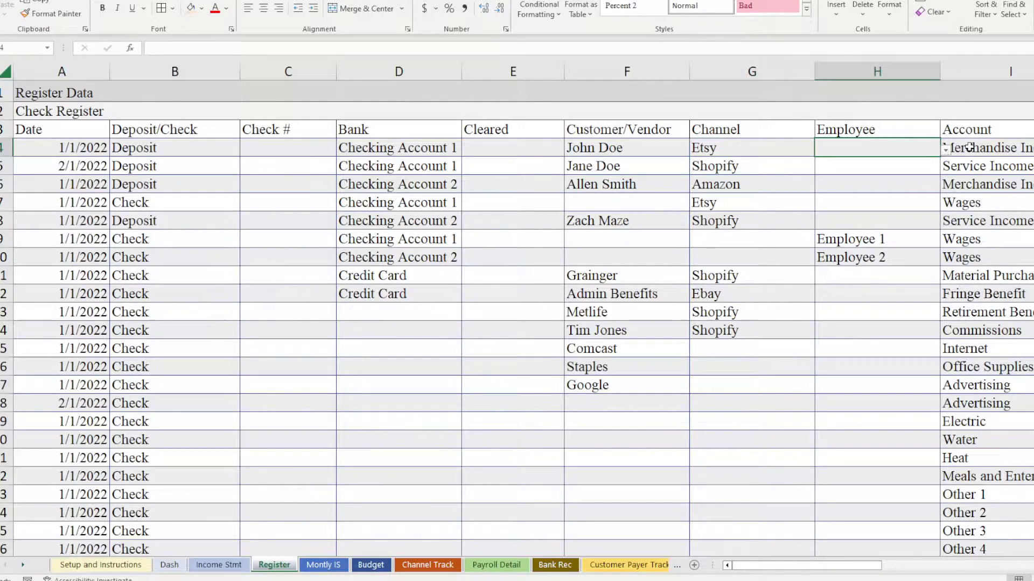
- Inspect the income account choices for Register row 4, keeping Merchandise Income, and review the entry's Amount cell
drag(848, 571, 863, 571)
click(866, 151)
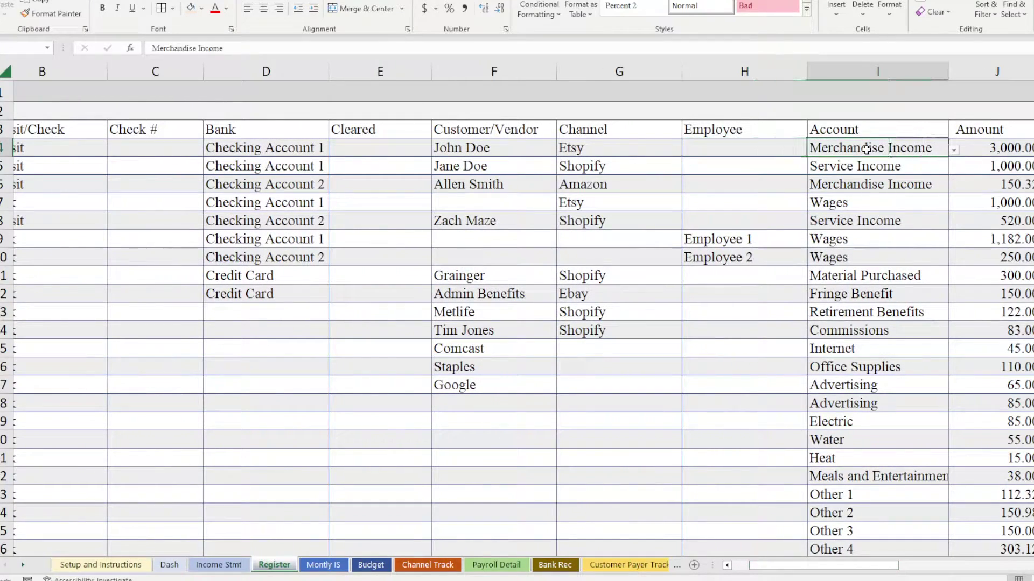
click(953, 150)
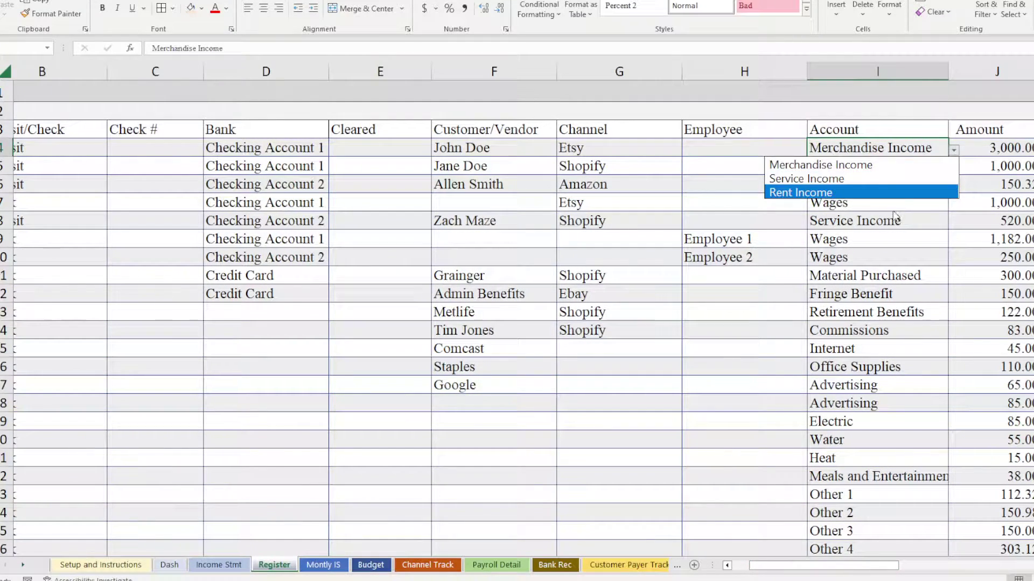
click(992, 159)
click(997, 150)
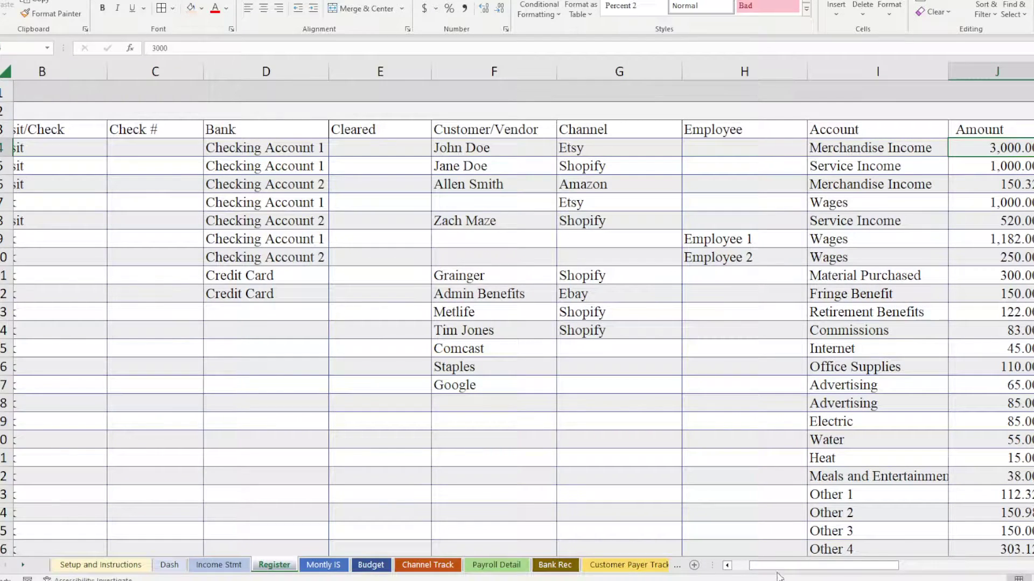
- Review the Income, Taxes and Deductions columns of the Register's Paycheck Data section
drag(779, 572, 889, 569)
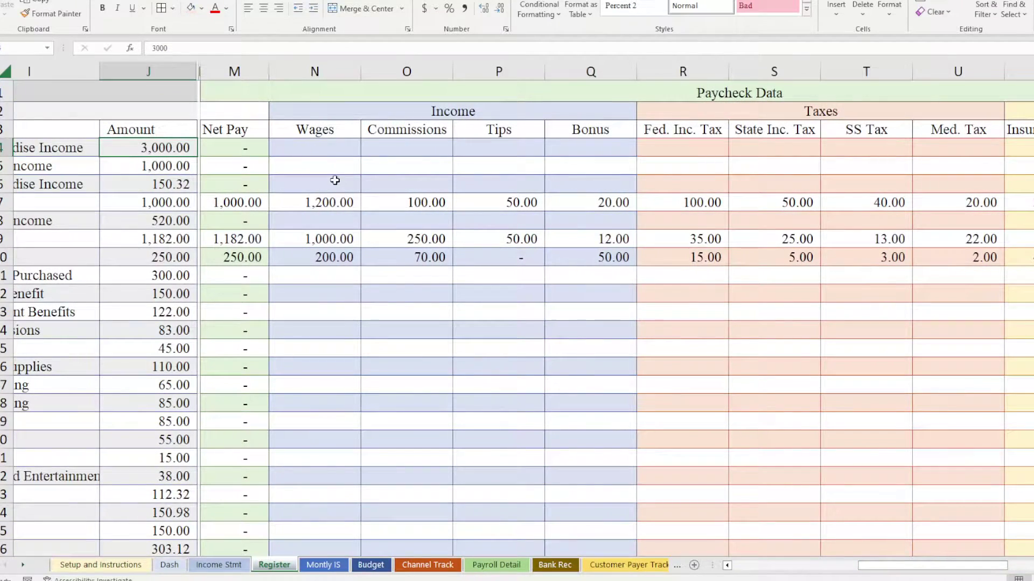
click(319, 147)
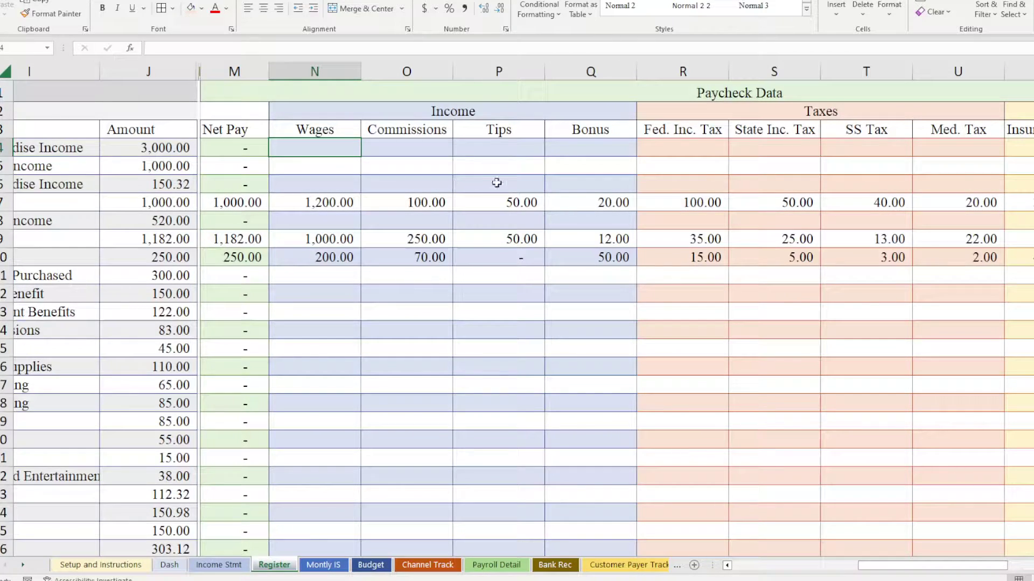
drag(675, 145, 953, 182)
drag(961, 572, 1004, 571)
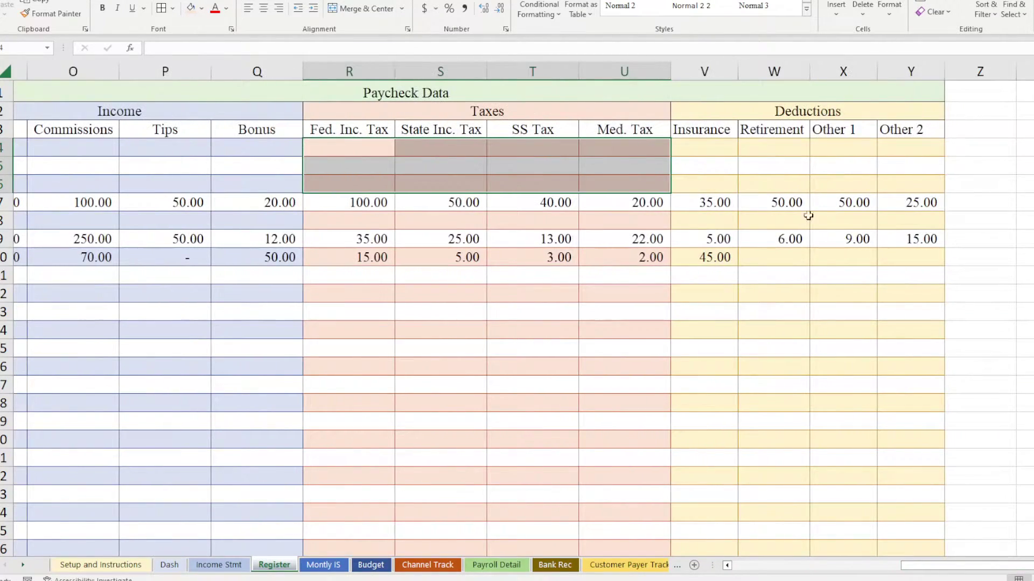
click(799, 168)
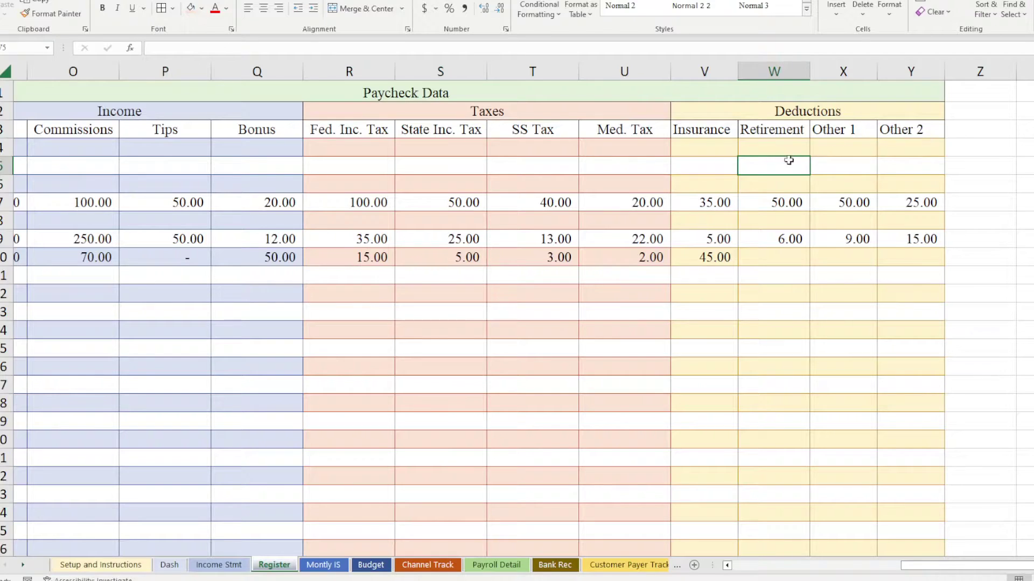
- Compare the Register's Amount and Net Pay columns and inspect the Net Pay formula in row 4
drag(917, 563, 883, 555)
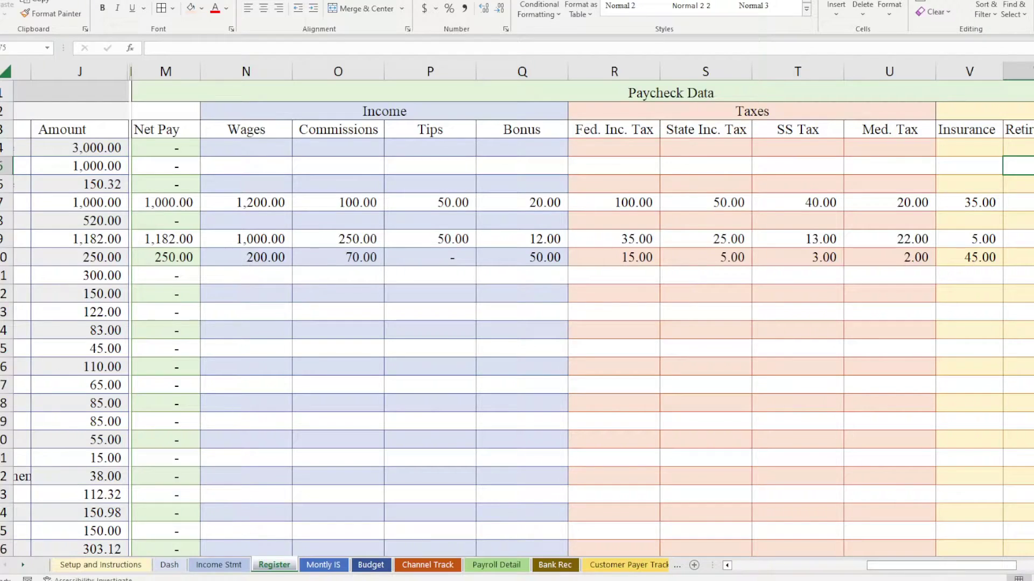
drag(886, 566, 841, 567)
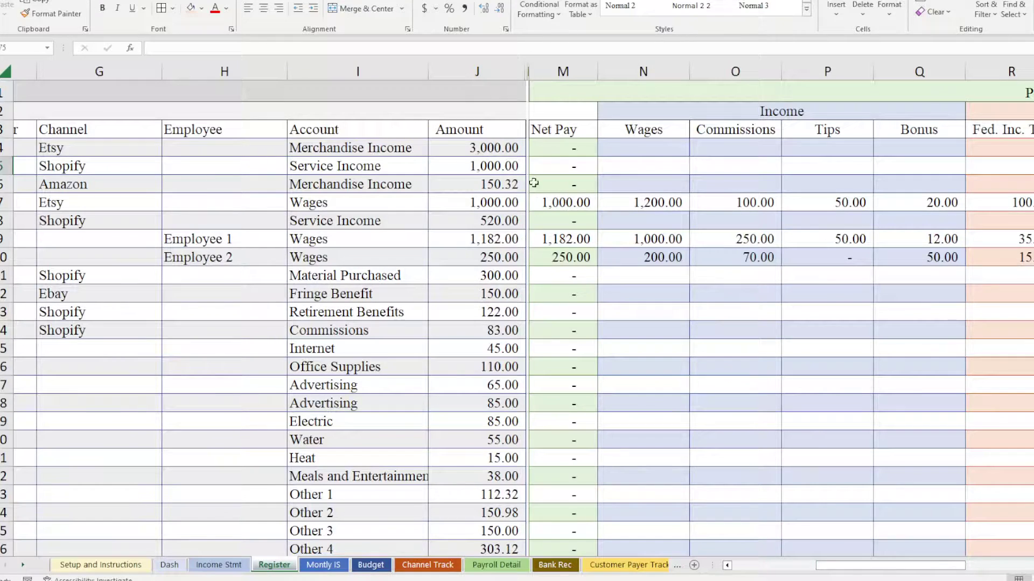
click(549, 150)
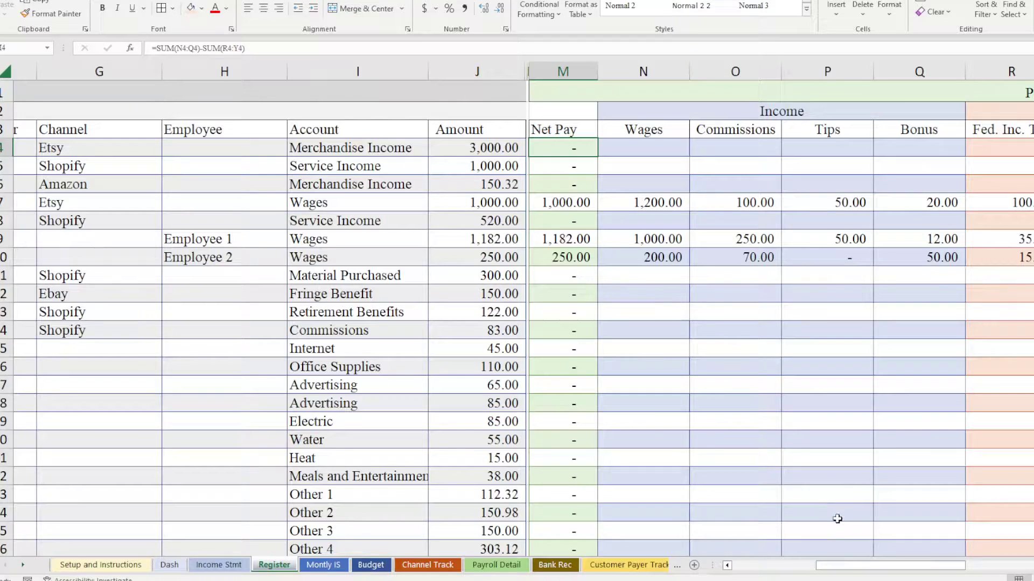
mouse_move(910, 565)
mouse_down()
mouse_move(974, 579)
mouse_move(919, 573)
mouse_up()
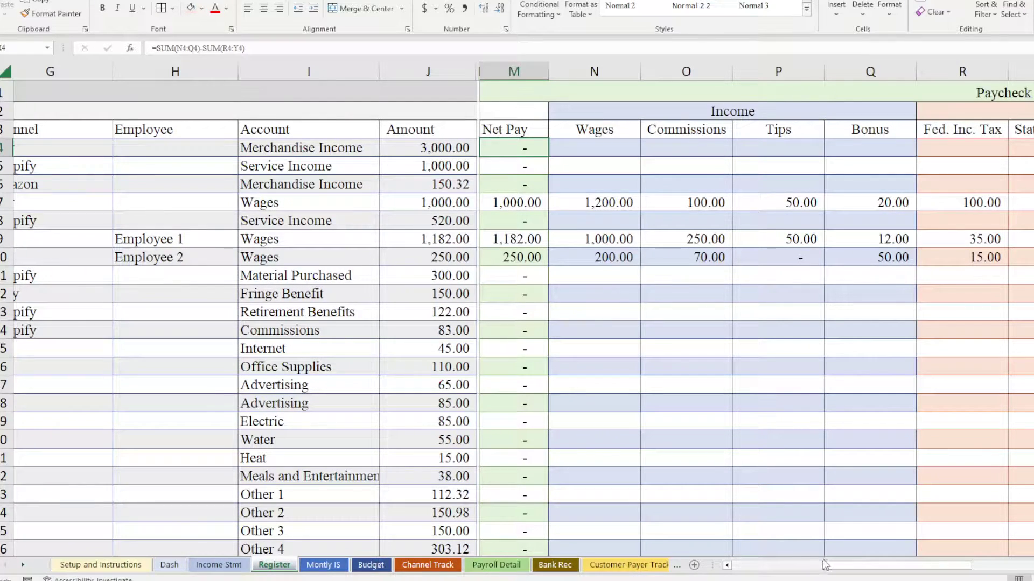
- Look over the monthly income and expense columns in the Montly IS sheet
click(323, 565)
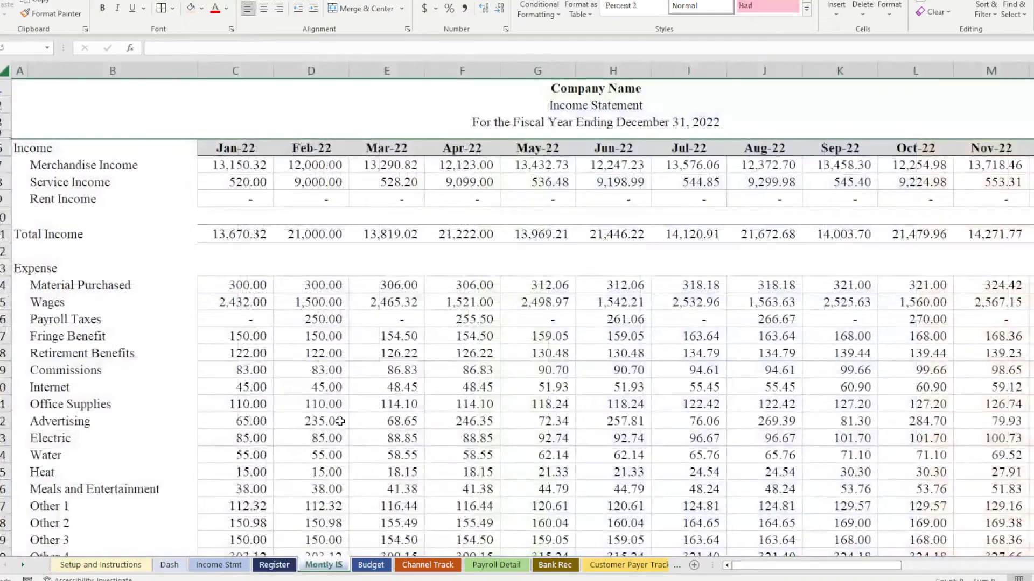
scroll(490, 305, down, 1)
scroll(490, 305, up, 1)
scroll(489, 306, down, 1)
scroll(490, 305, up, 1)
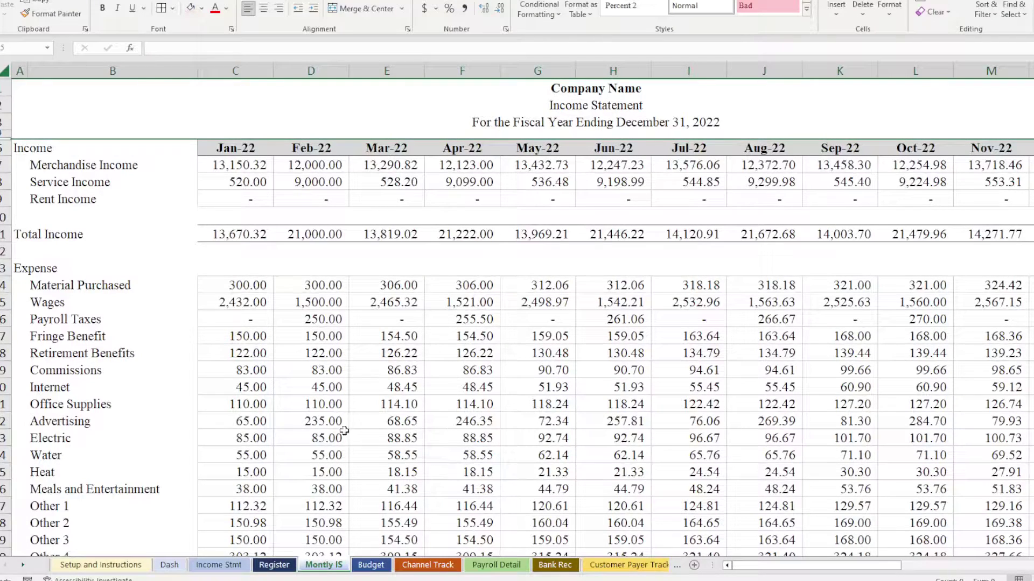
- Set the Fiscal Year End date in the Setup and Instructions sheet to 6/30/2022
click(98, 565)
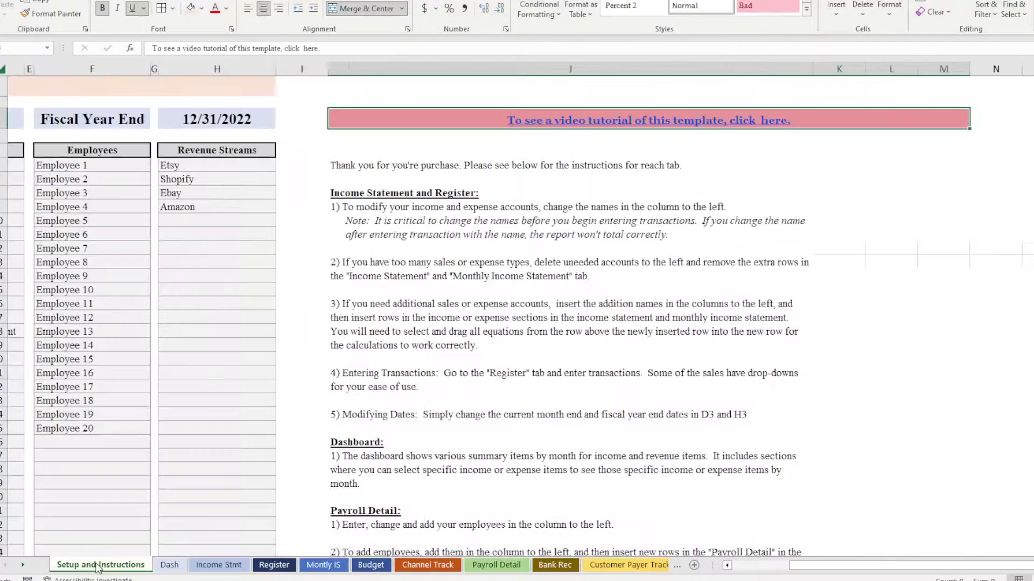
click(184, 128)
text(6/30/2022)
key(Return)
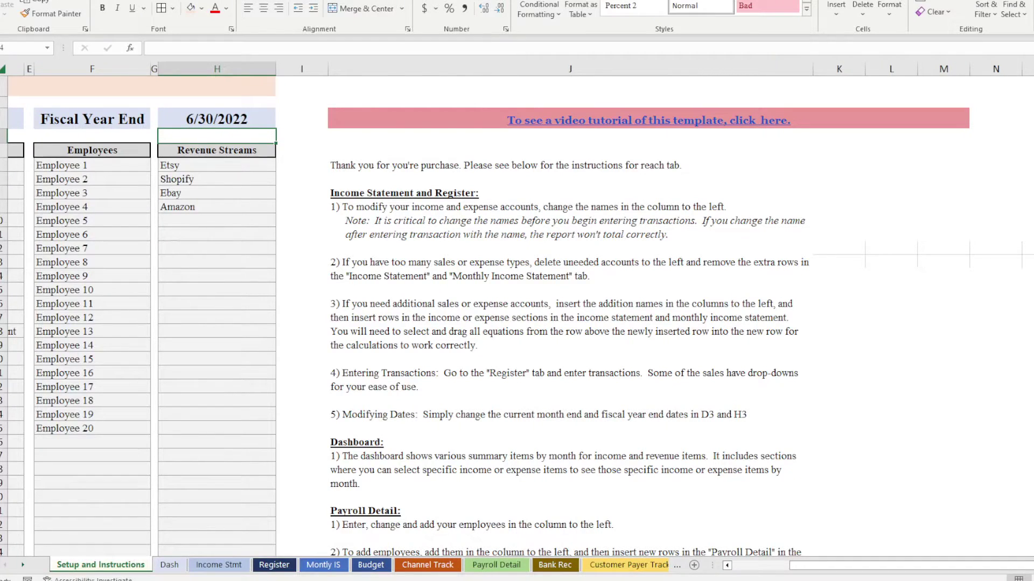
- Check the month headings and totals of the fiscal-year income statement in the Montly IS sheet
click(323, 564)
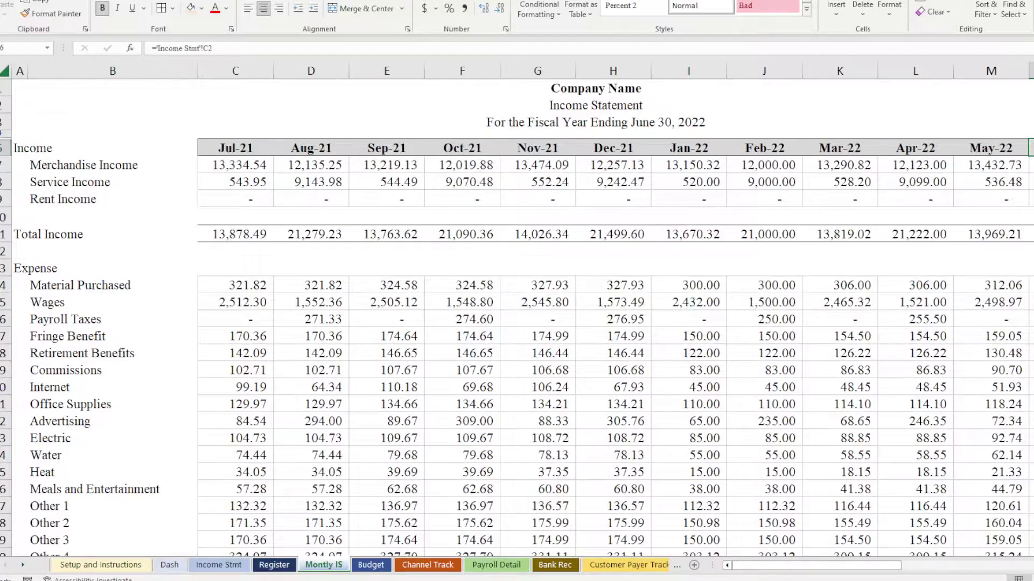
scroll(276, 530, down, 3)
scroll(411, 425, up, 3)
scroll(484, 420, down, 2)
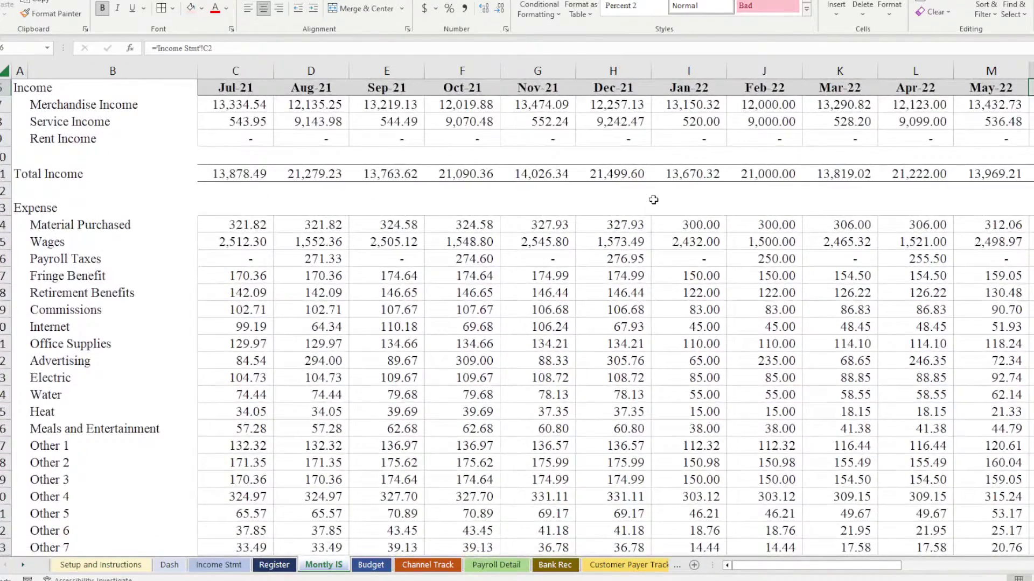
scroll(653, 200, up, 2)
scroll(653, 200, down, 8)
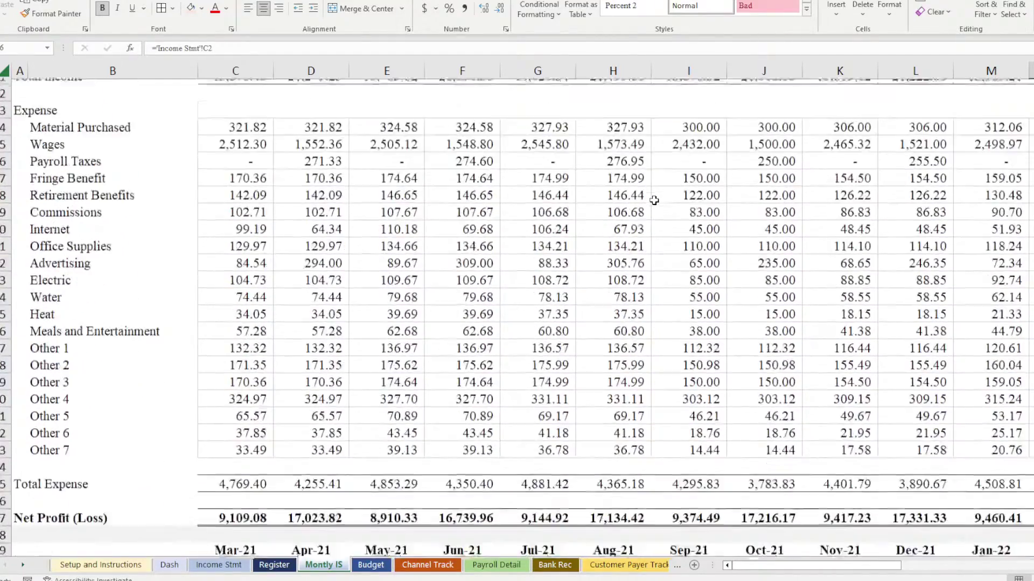
- Examine the second monthly income statement below the fiscal-year one, including its header date formula, expenses and net profit, and compare both
scroll(654, 200, down, 5)
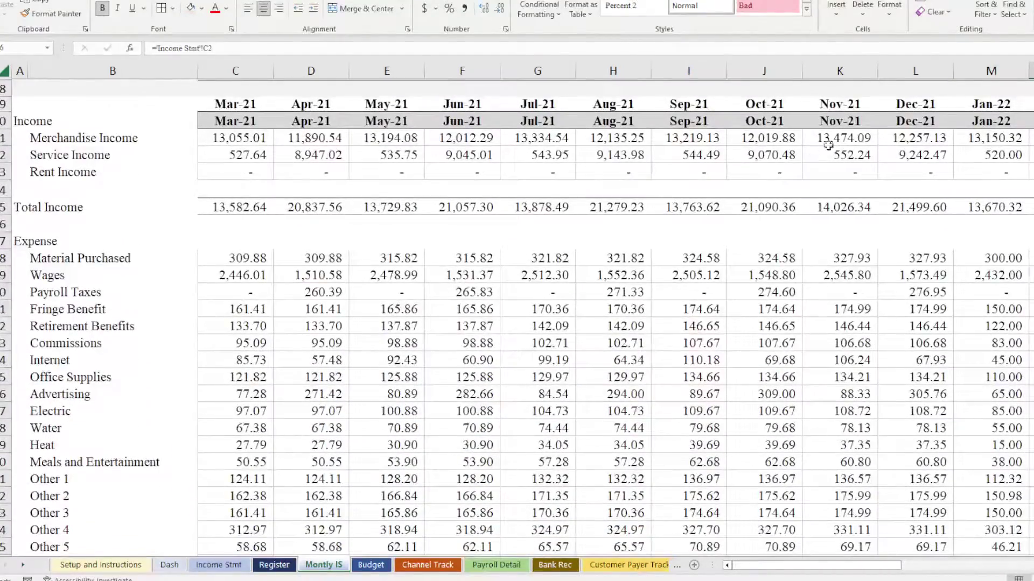
click(5, 120)
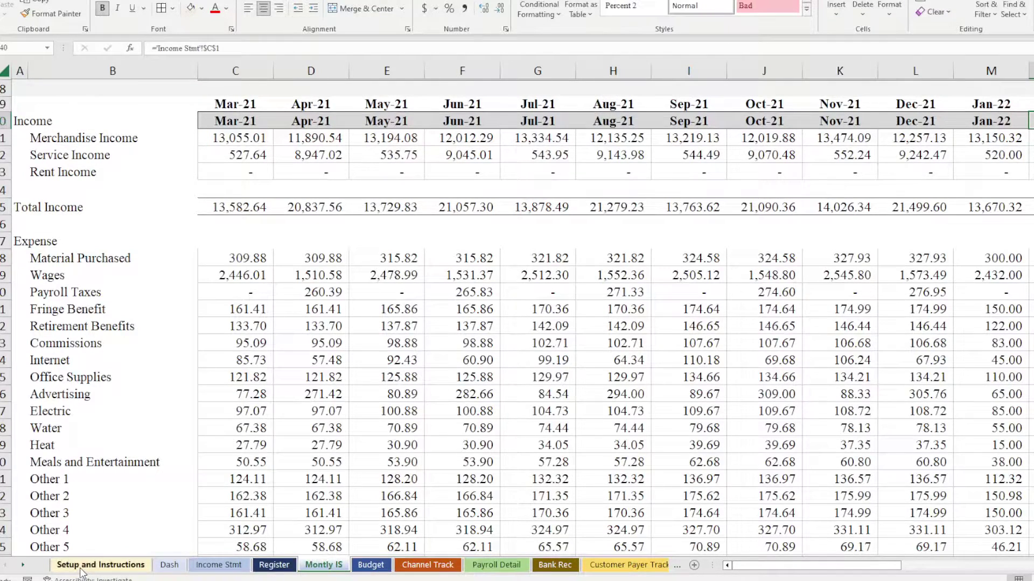
scroll(559, 459, down, 2)
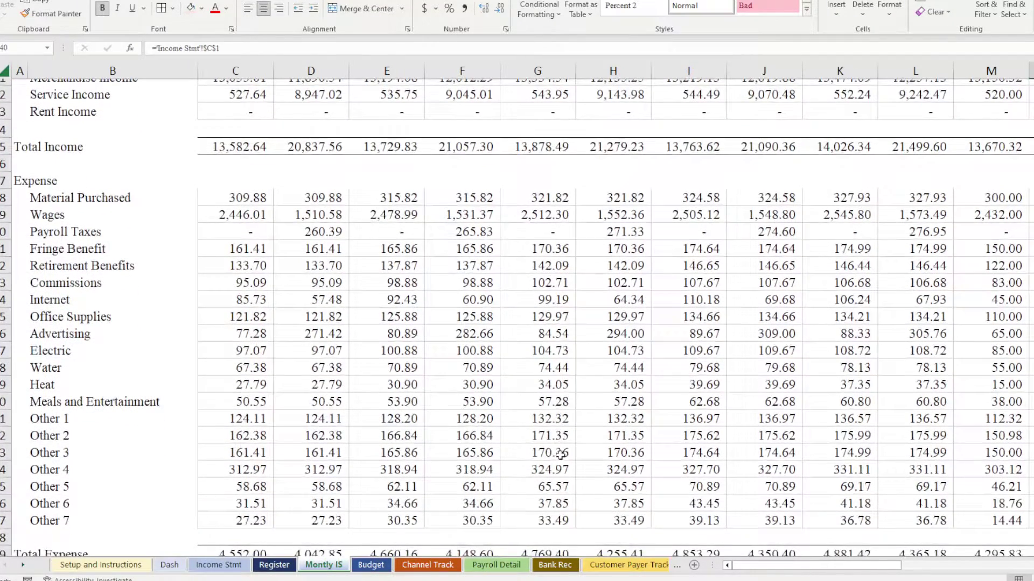
scroll(611, 399, up, 2)
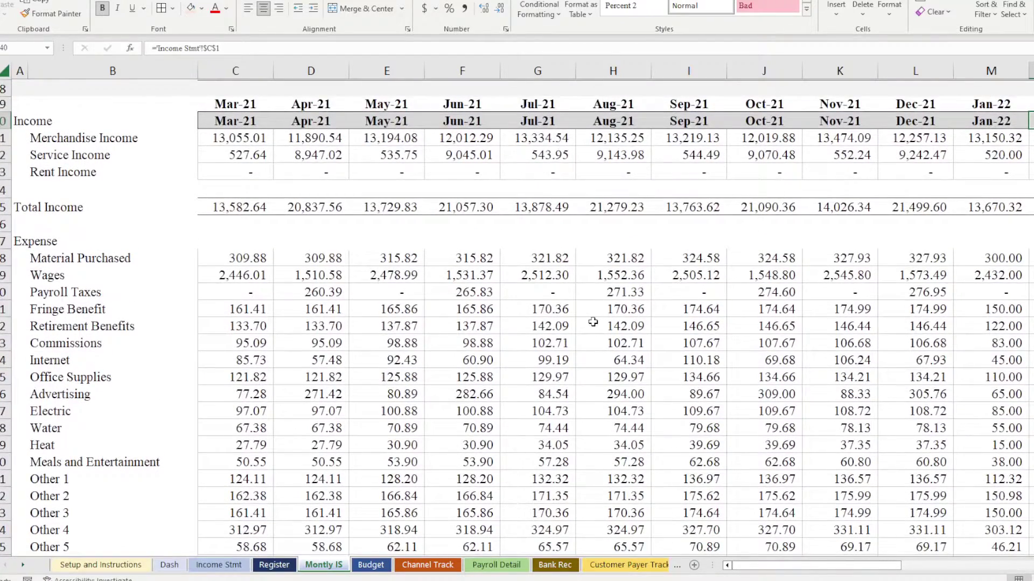
scroll(592, 322, down, 1)
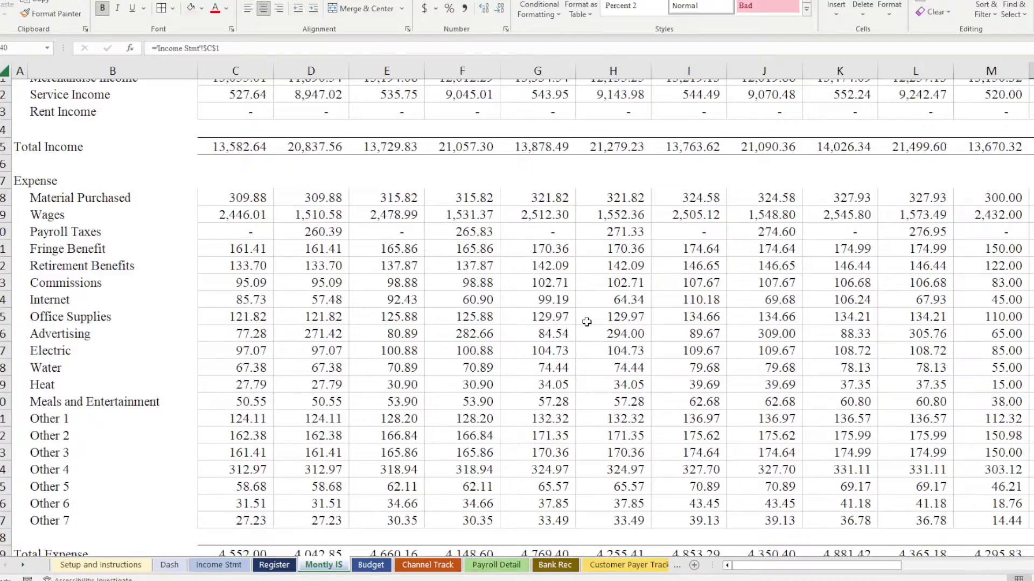
scroll(592, 321, up, 1)
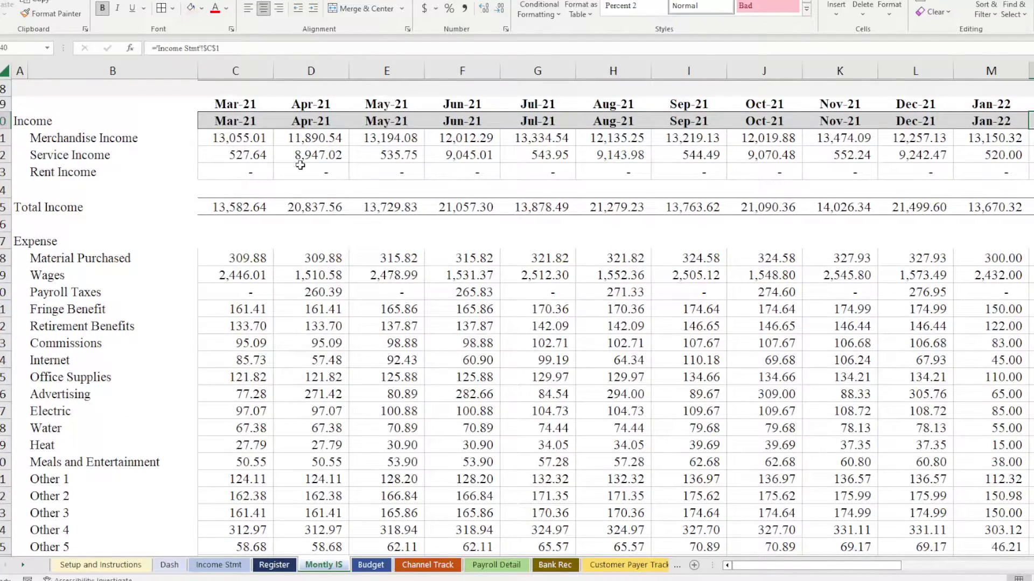
scroll(592, 285, down, 1)
scroll(910, 371, down, 1)
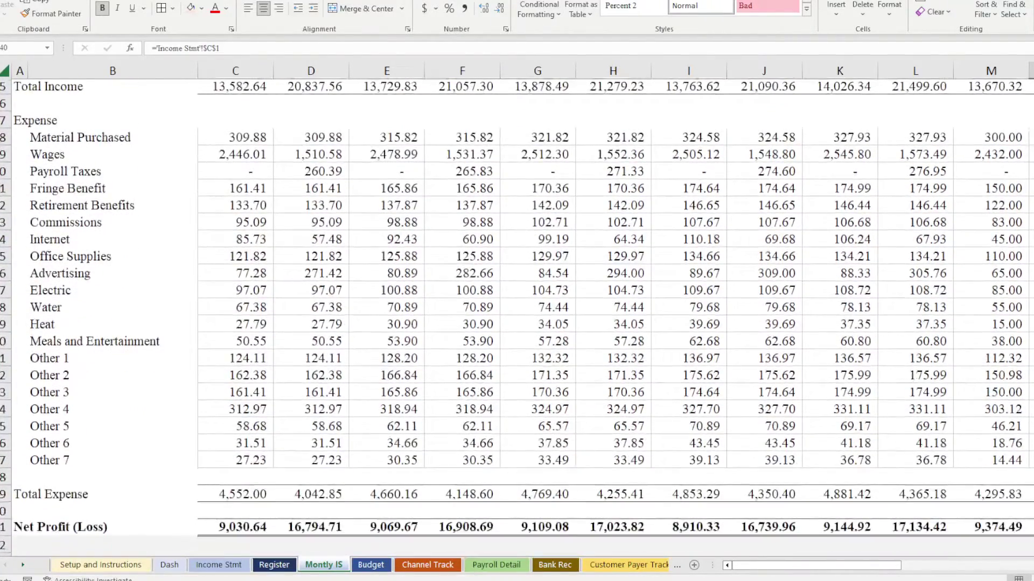
scroll(343, 401, down, 10)
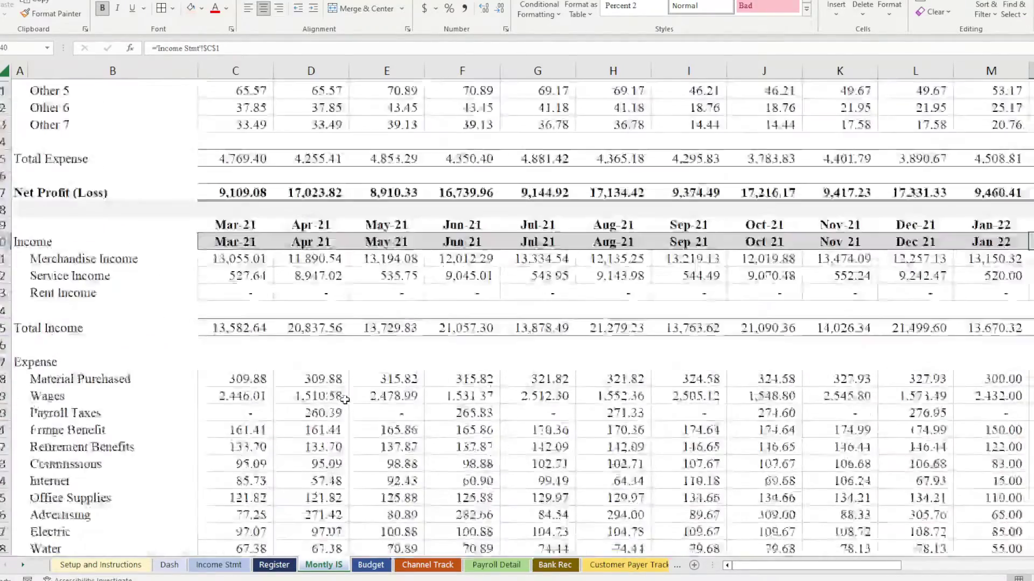
scroll(343, 401, up, 5)
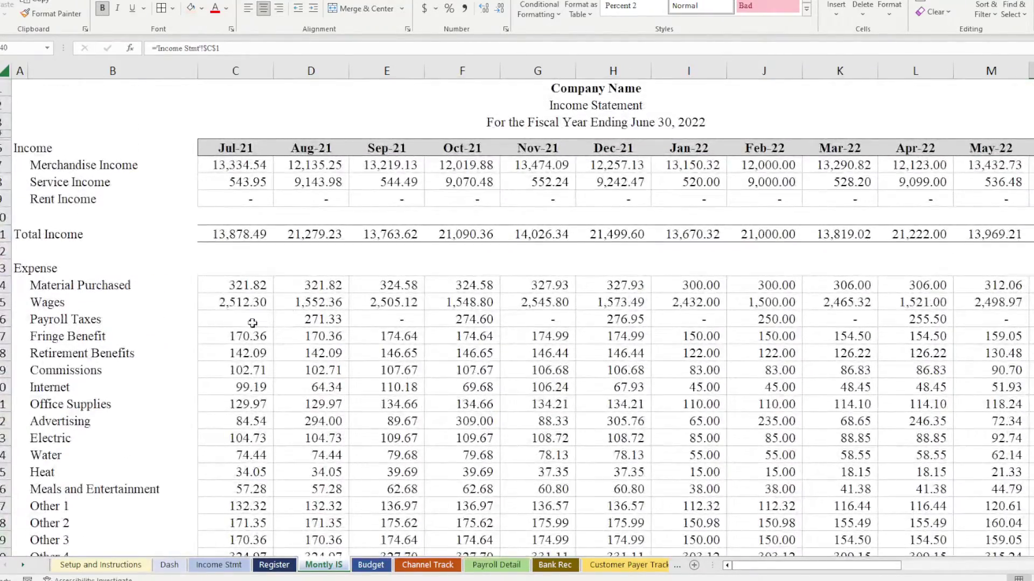
- Set the Fiscal Year End date in the Setup and Instructions sheet to 12/31/2022
click(134, 565)
click(197, 116)
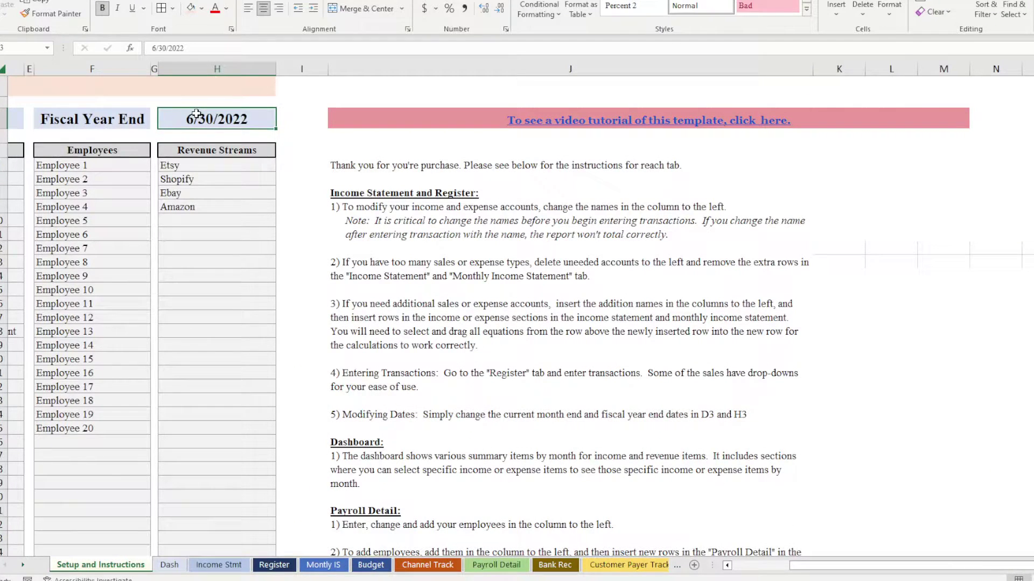
text(12/31/2022)
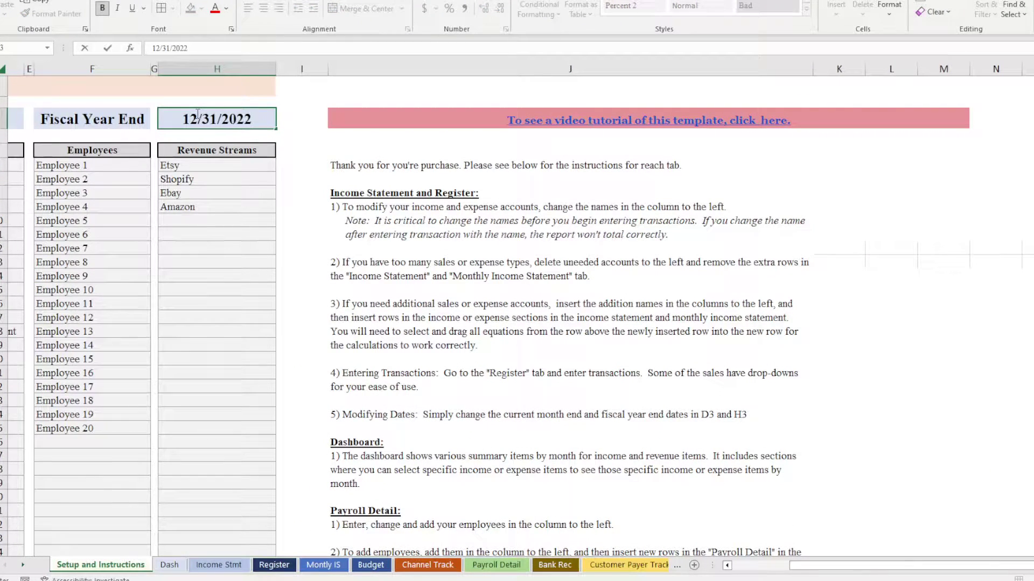
key(Return)
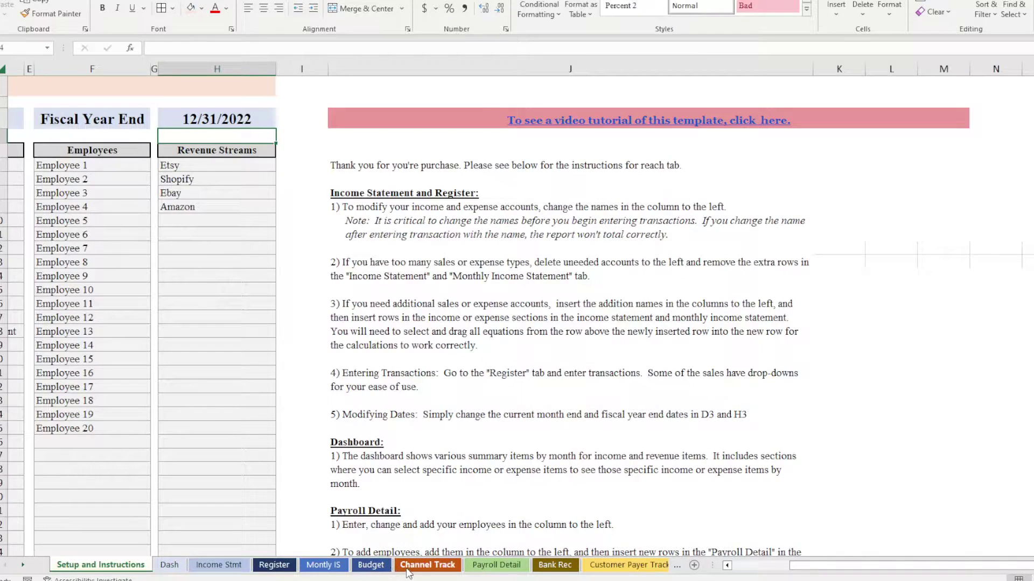
- Review the monthly income and expense inputs in the Budget sheet and compare them with the budget columns of the Income Stmt sheet
click(372, 565)
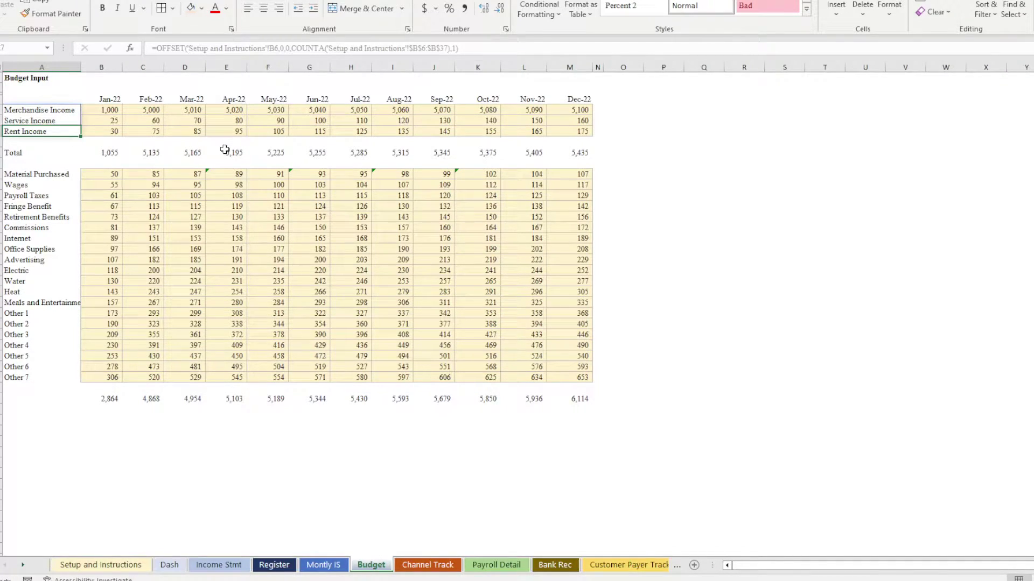
click(360, 120)
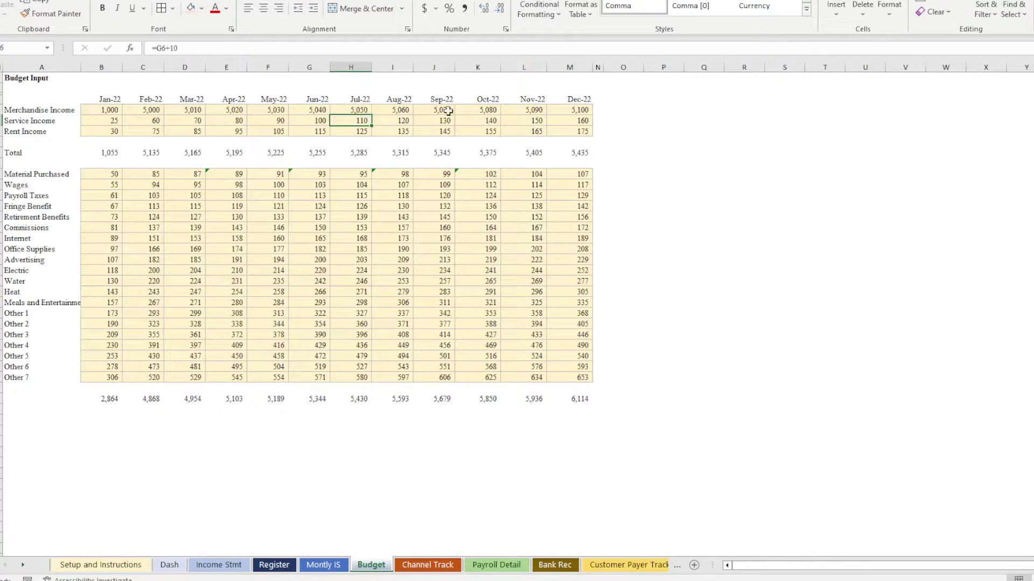
click(344, 334)
click(219, 565)
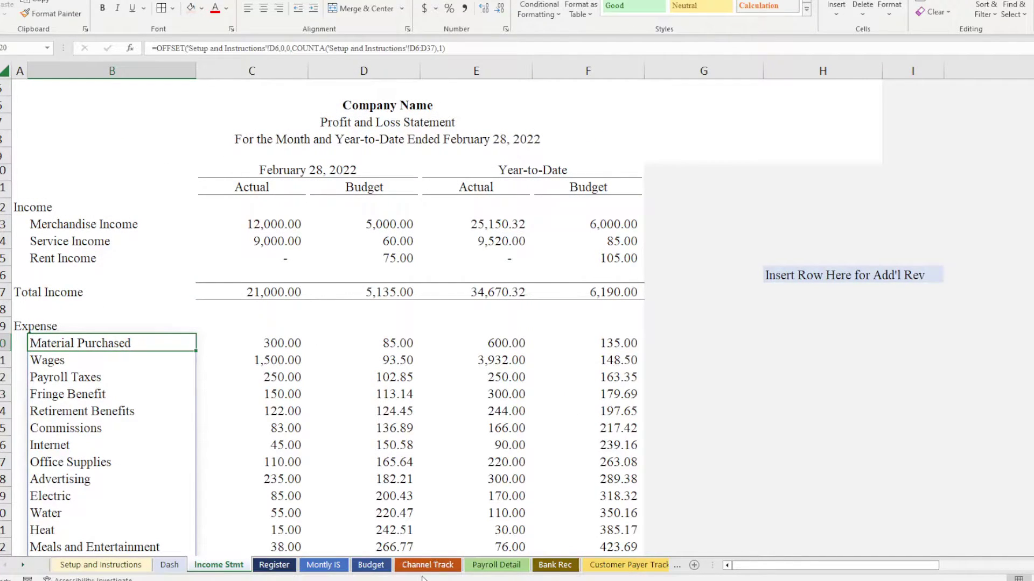
click(383, 565)
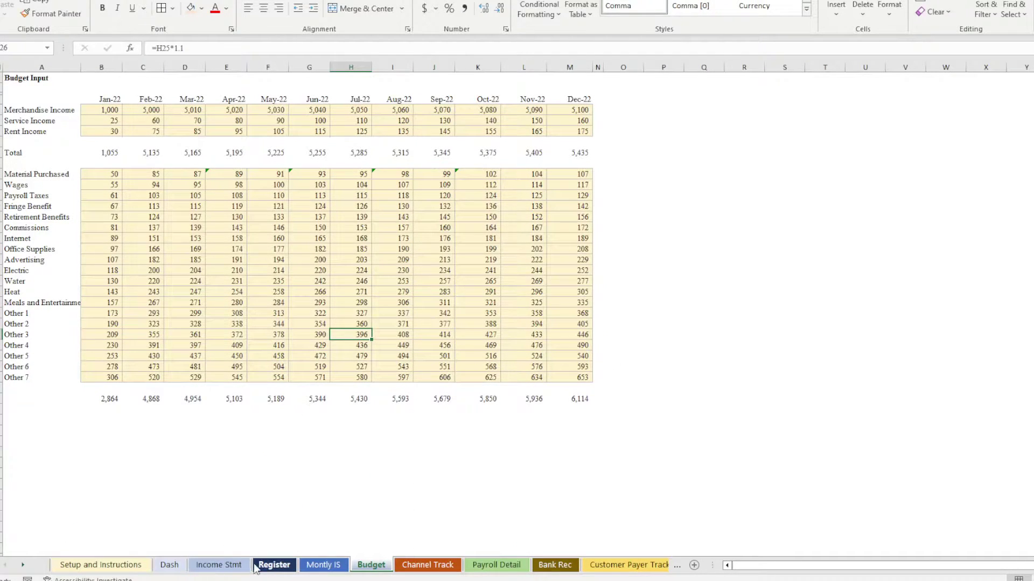
click(220, 566)
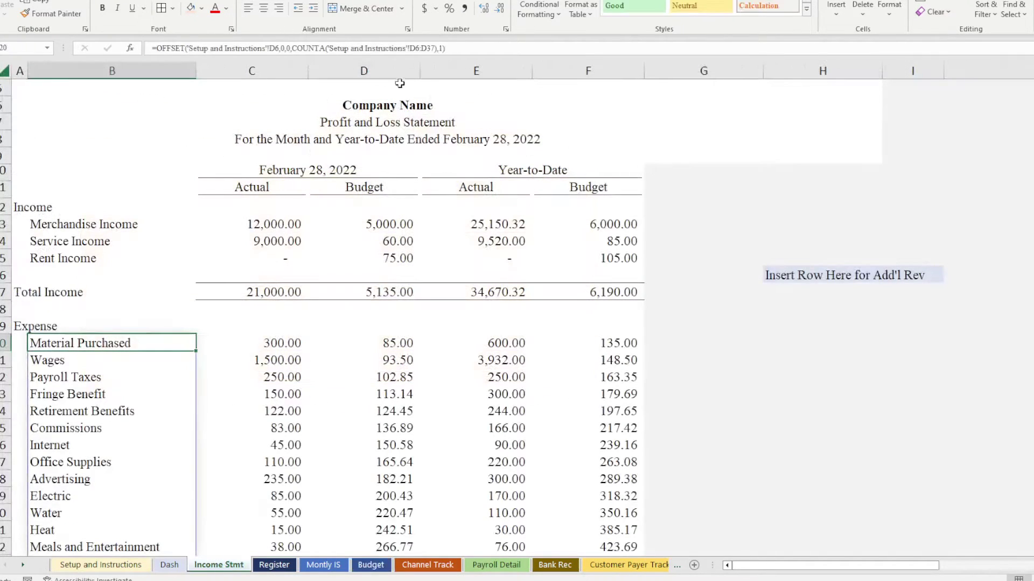
- Widen the Apr-21 to Feb-22 columns in the Channel Track sheet so that all amounts fit
click(413, 569)
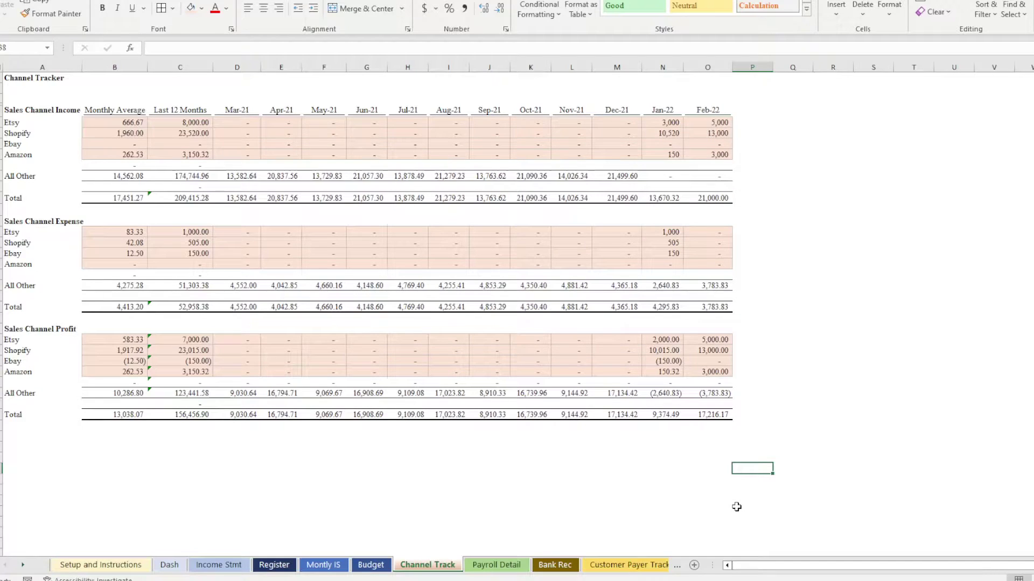
scroll(483, 465, up, 2)
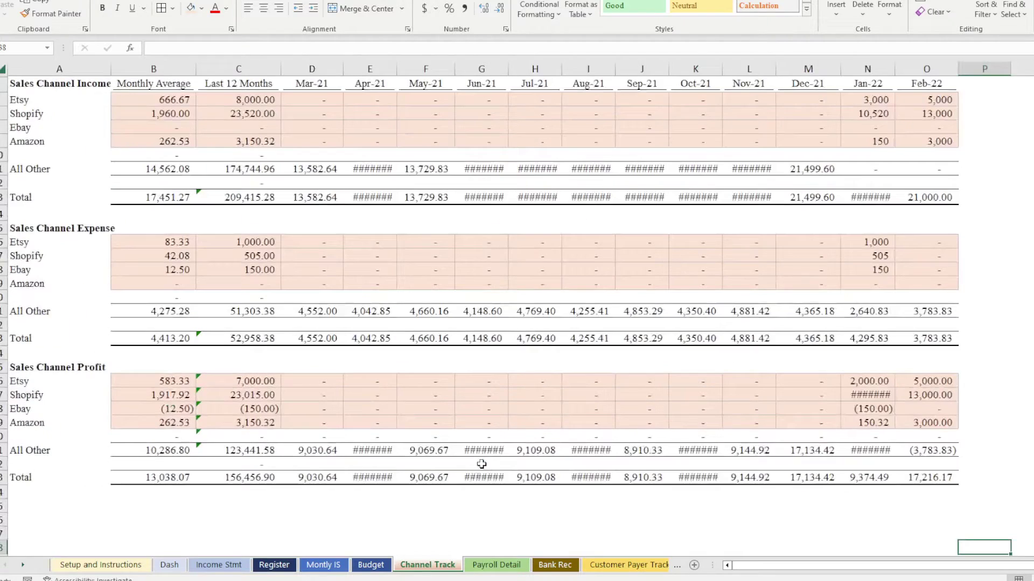
mouse_move(376, 69)
mouse_down()
mouse_move(964, 69)
mouse_move(953, 69)
mouse_up()
click(835, 214)
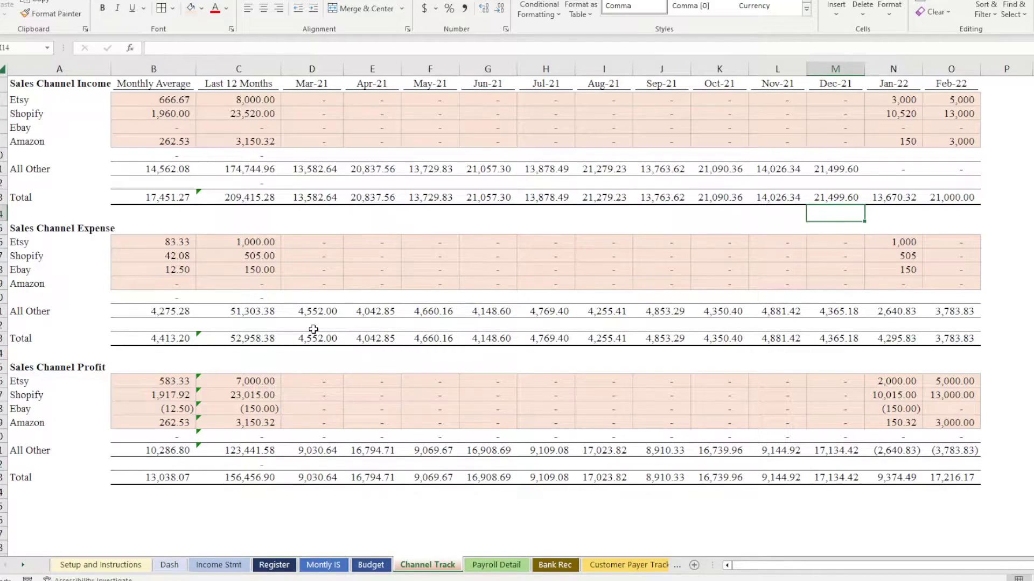
- Inspect the Ebay income formulas in the Channel Track sheet and the Channel column in the Register sheet that feeds them
click(233, 129)
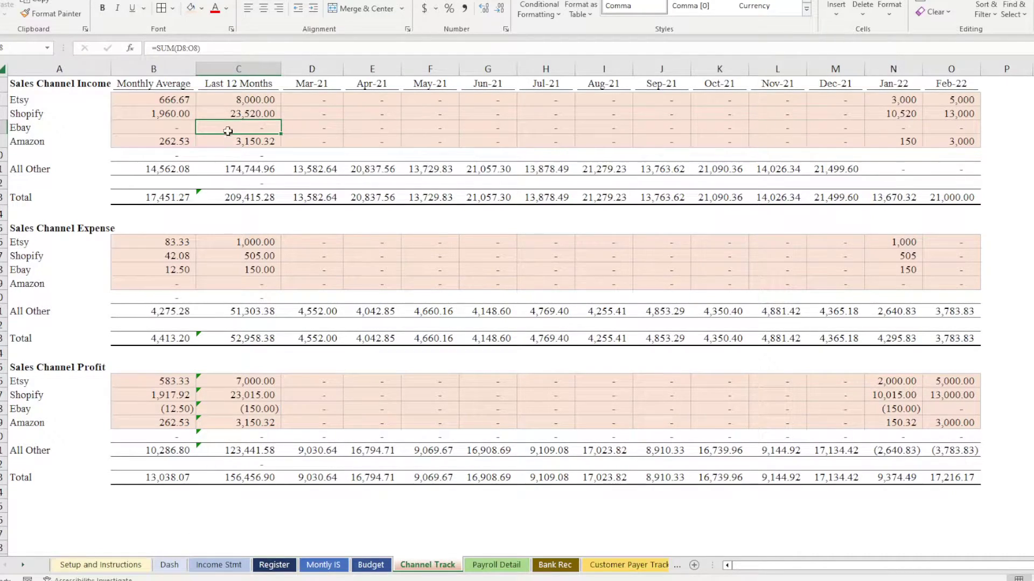
click(294, 127)
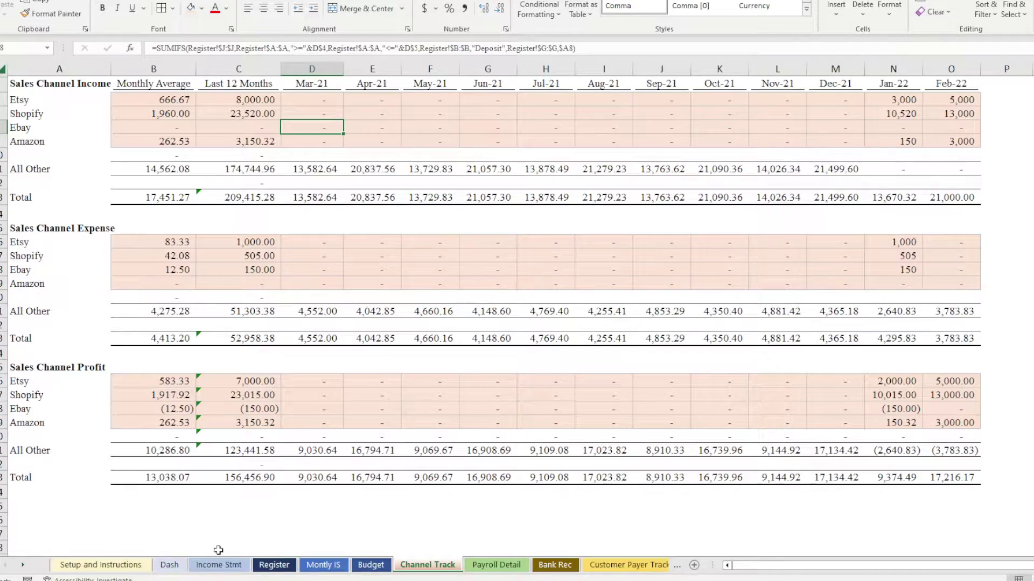
click(274, 565)
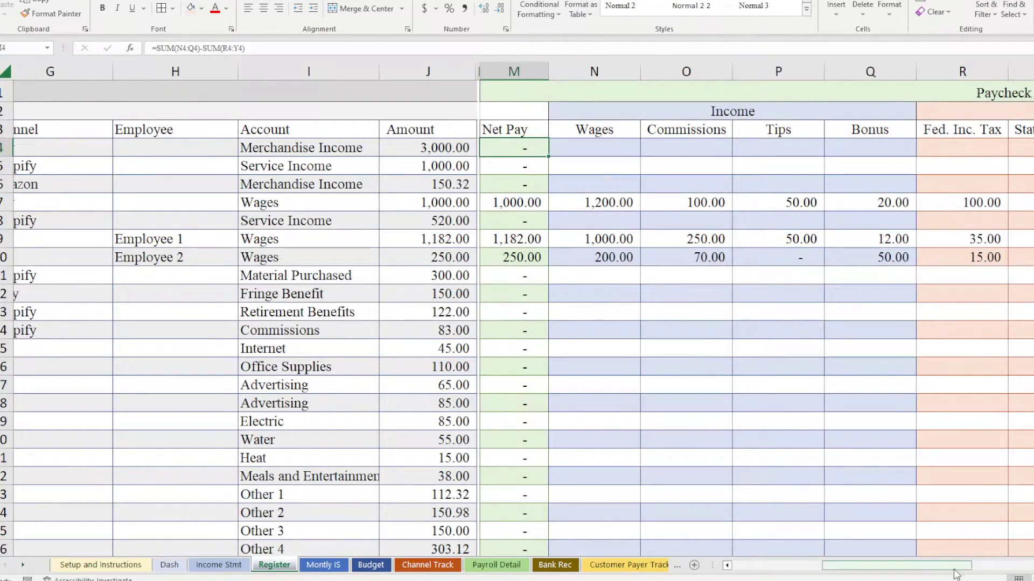
drag(948, 568, 858, 568)
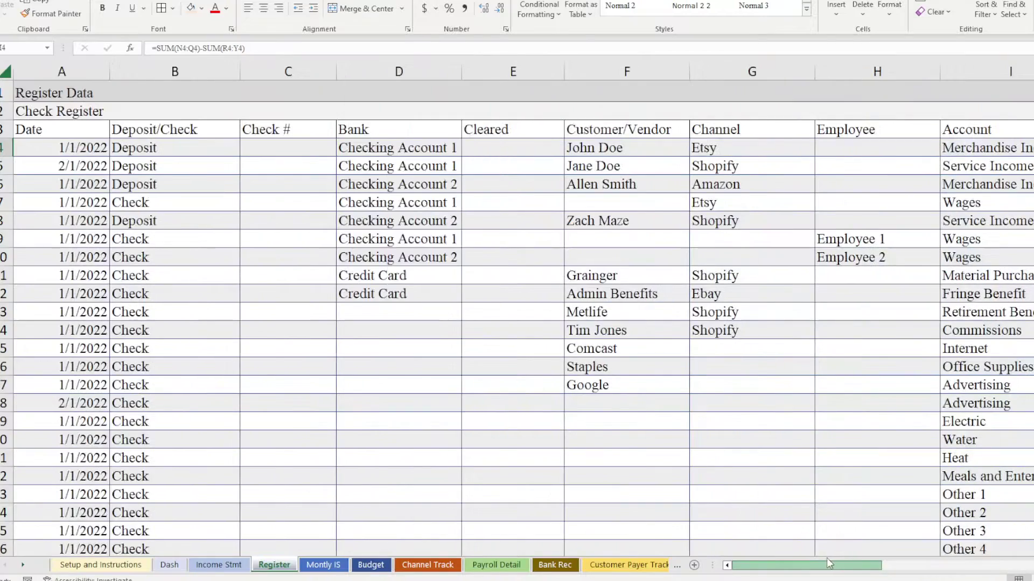
click(456, 564)
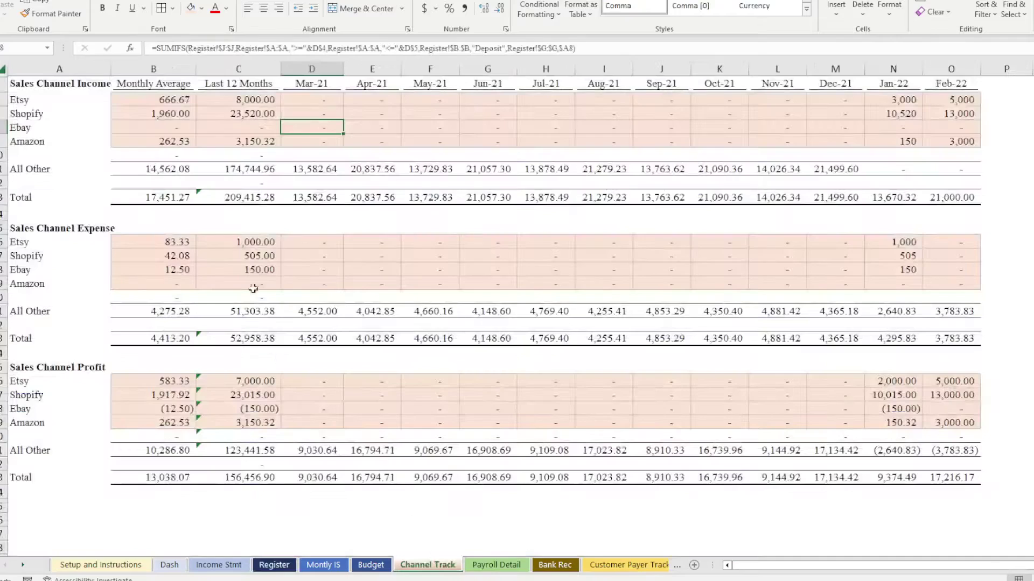
- Examine the Payroll Detail sheet's month and year-to-date totals per employee, including a state income tax formula and the report's date heading
click(492, 566)
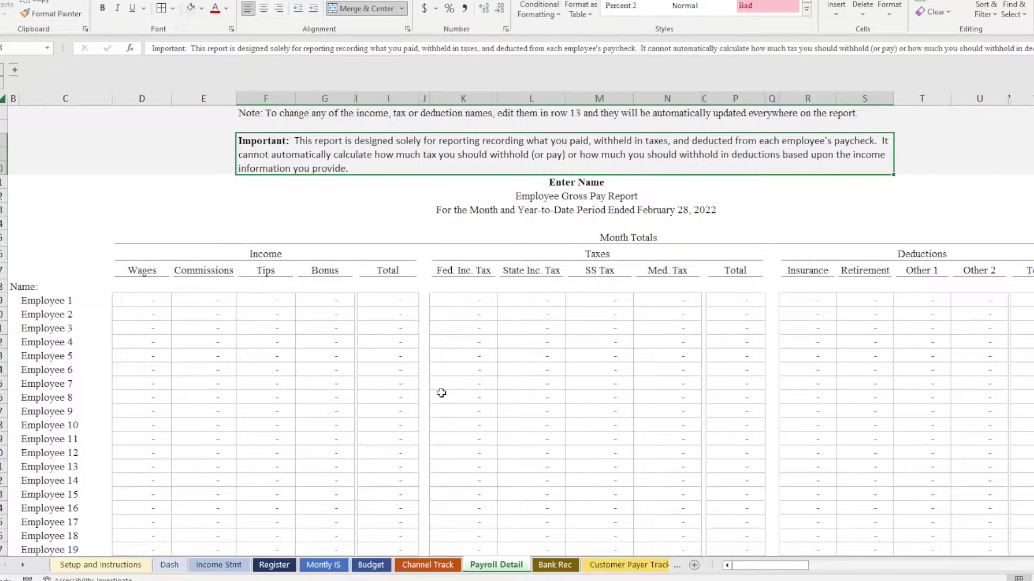
scroll(442, 393, down, 4)
scroll(440, 394, up, 2)
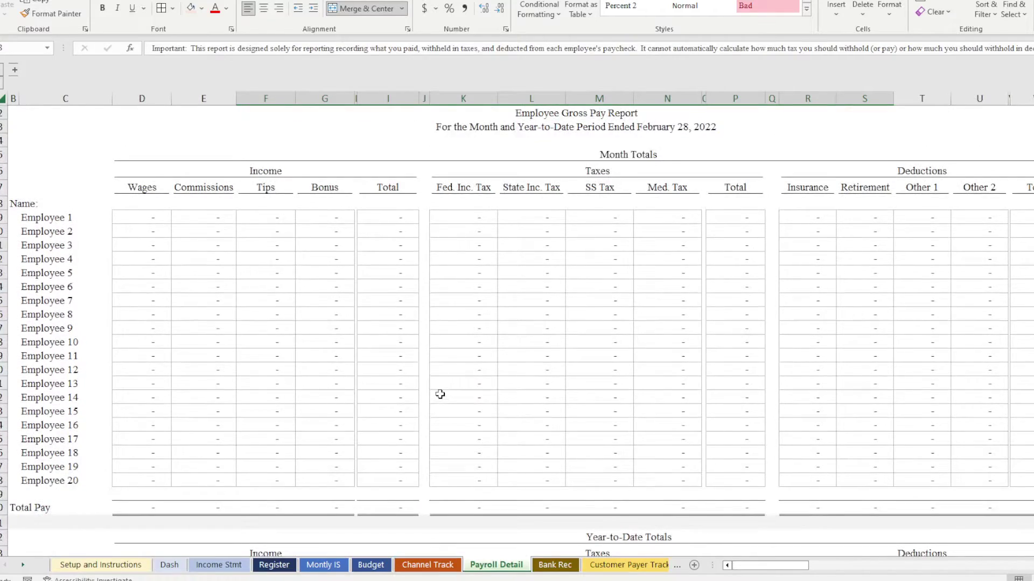
scroll(440, 394, down, 2)
scroll(440, 394, down, 5)
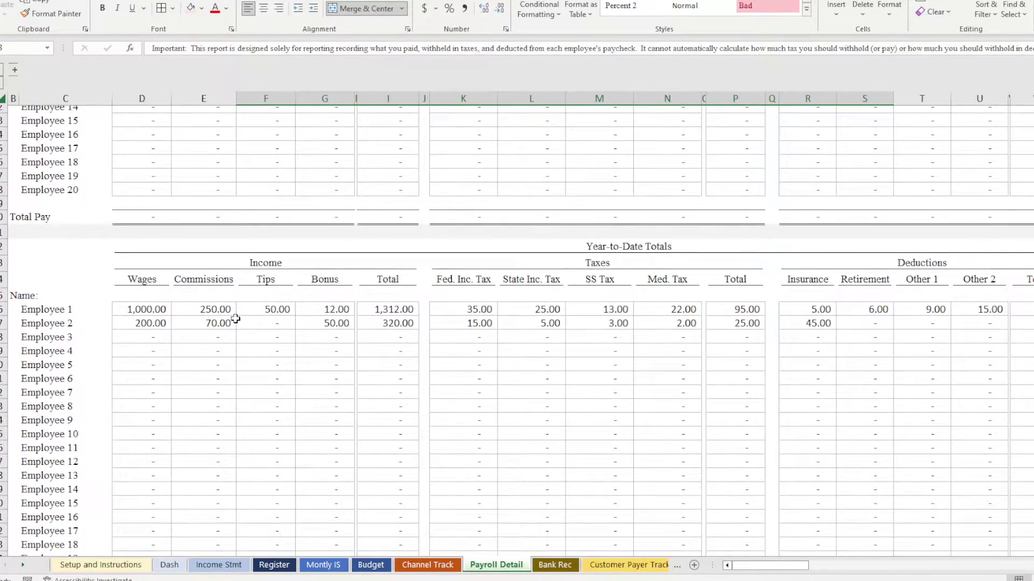
click(504, 325)
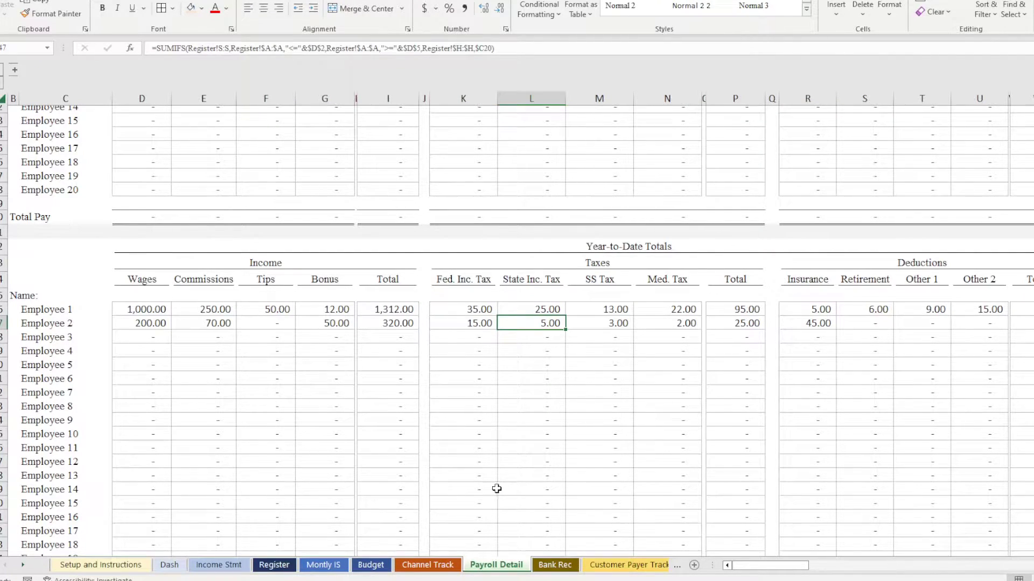
scroll(509, 472, up, 8)
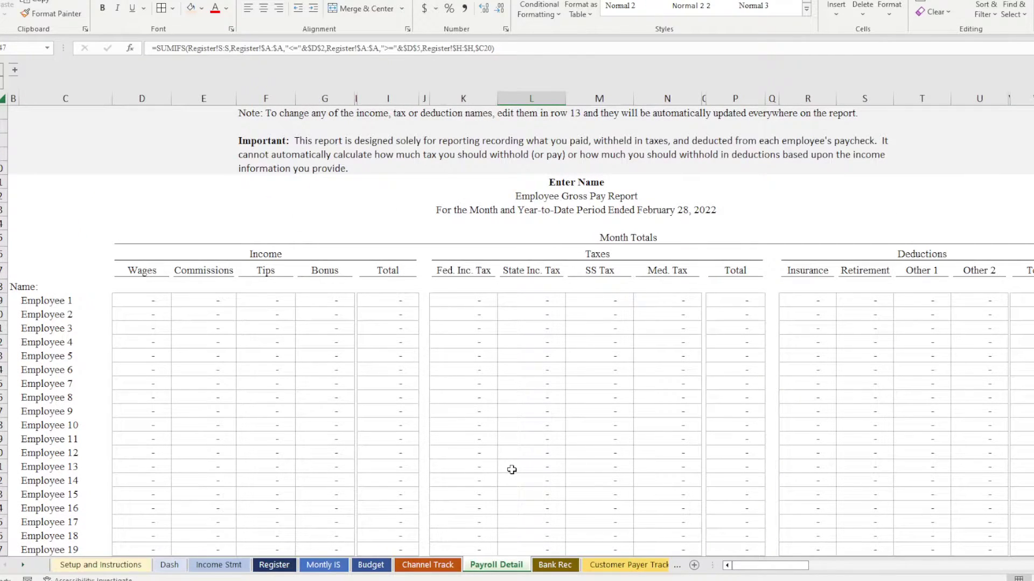
click(602, 211)
scroll(560, 450, down, 7)
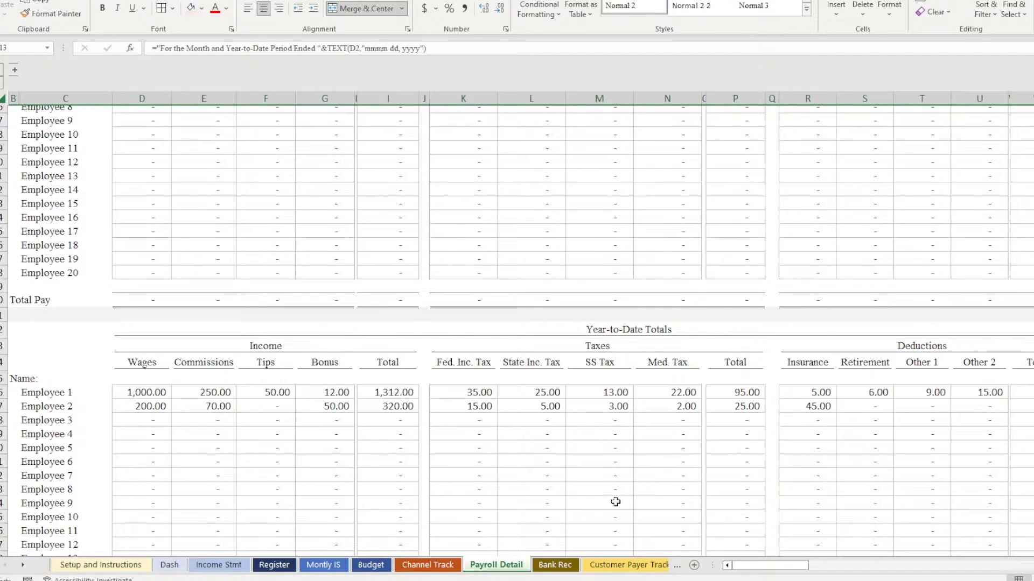
- Look over the Bank Rec sheet's instructions, checking account selector, reconciliation report and outstanding transaction detail
click(555, 566)
scroll(547, 450, up, 7)
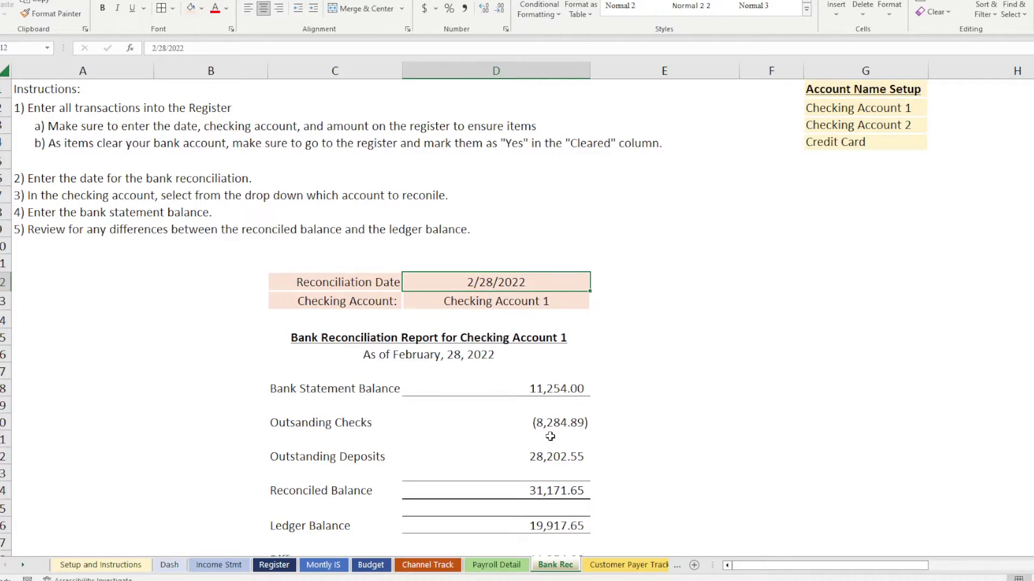
scroll(550, 437, down, 5)
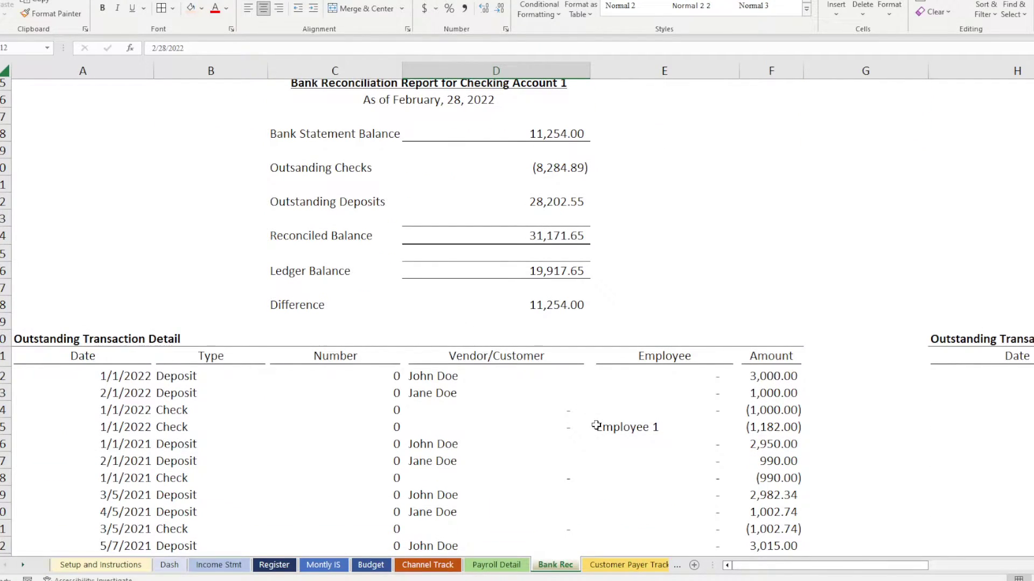
scroll(596, 426, up, 5)
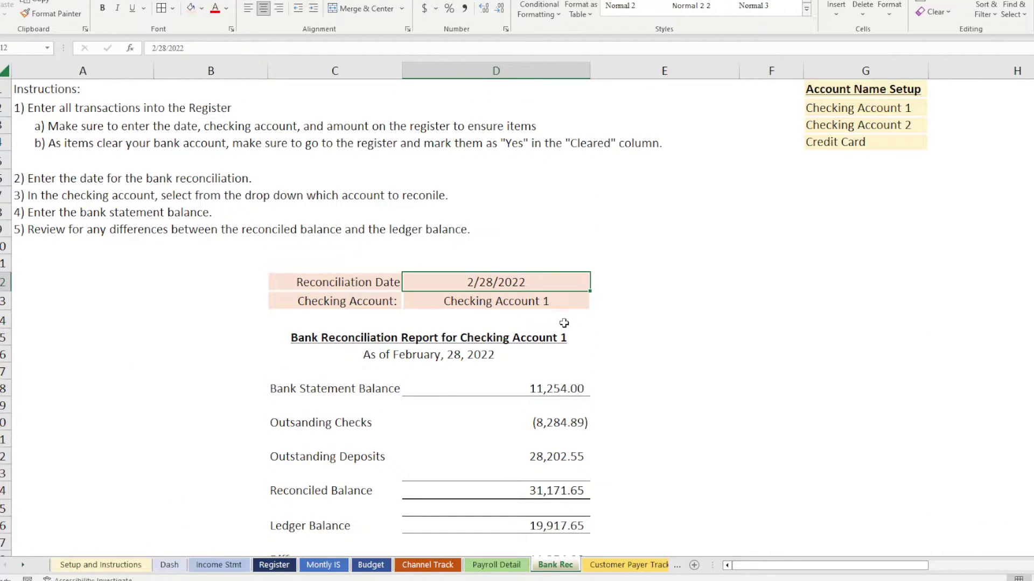
click(560, 302)
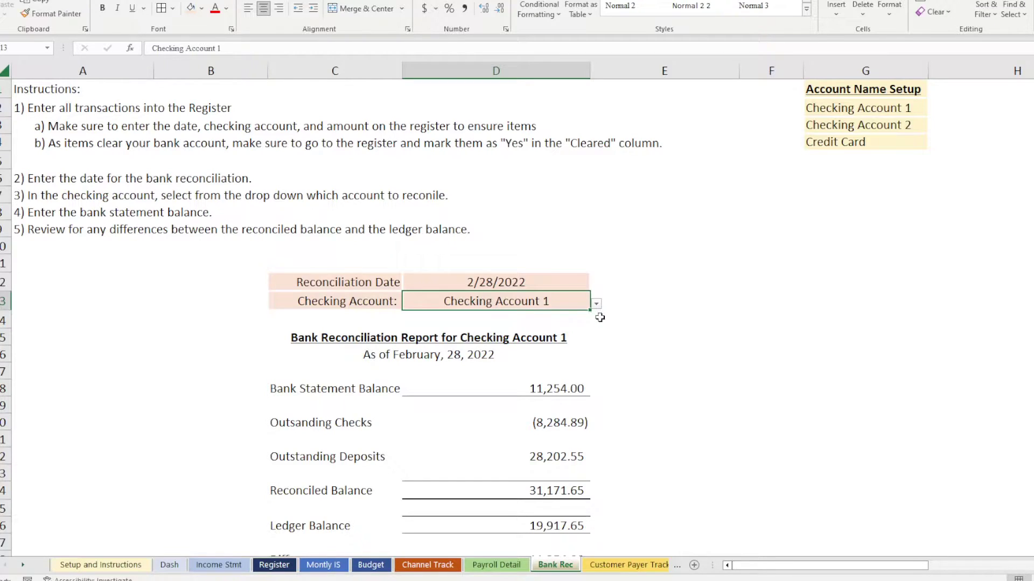
scroll(600, 317, down, 4)
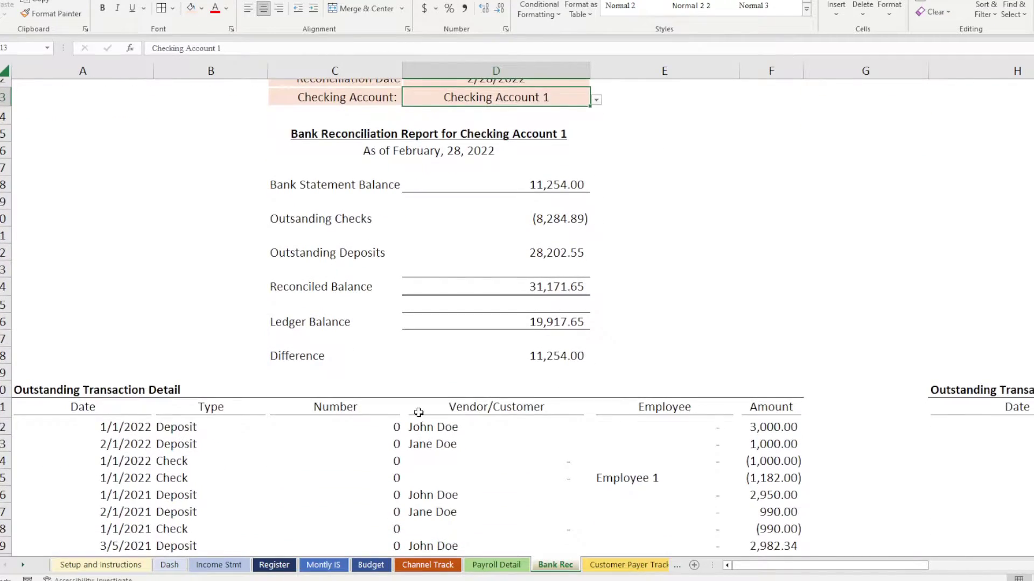
scroll(415, 411, up, 1)
- Inspect the bank statement balance and the formulas for outstanding checks, outstanding deposits, reconciled balance, ledger balance and difference
click(547, 237)
click(535, 270)
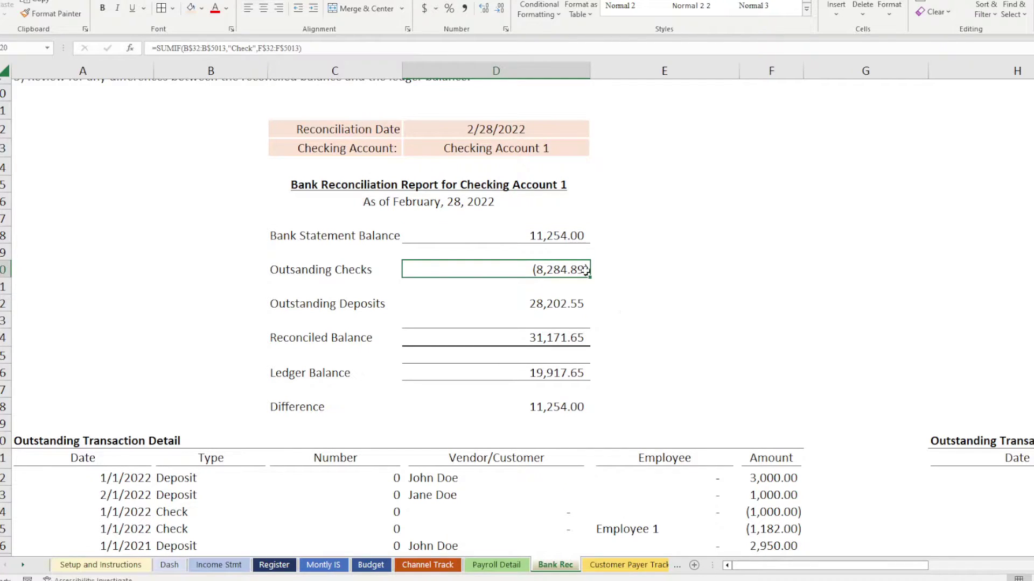
click(499, 303)
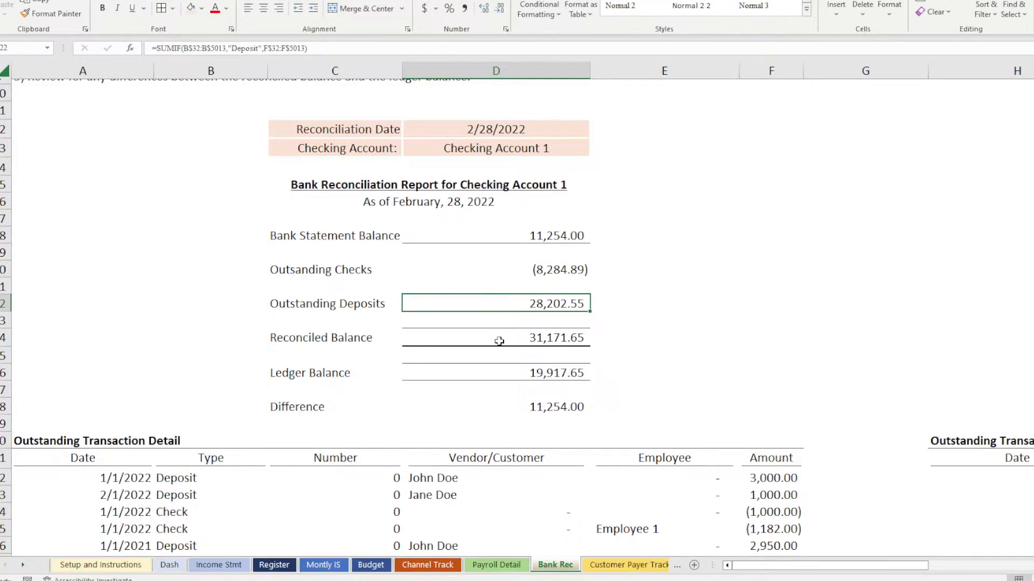
click(550, 341)
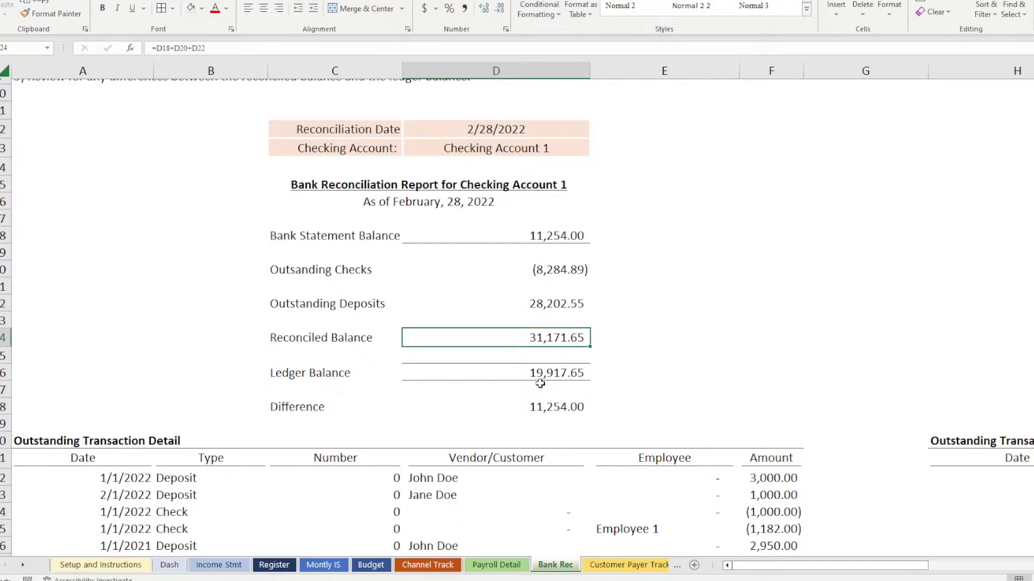
click(540, 372)
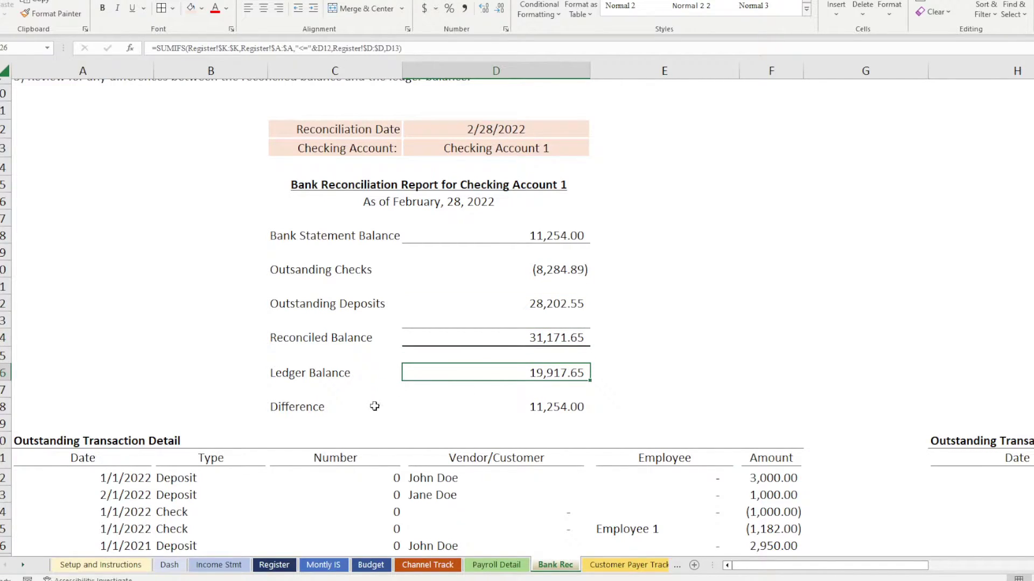
click(515, 404)
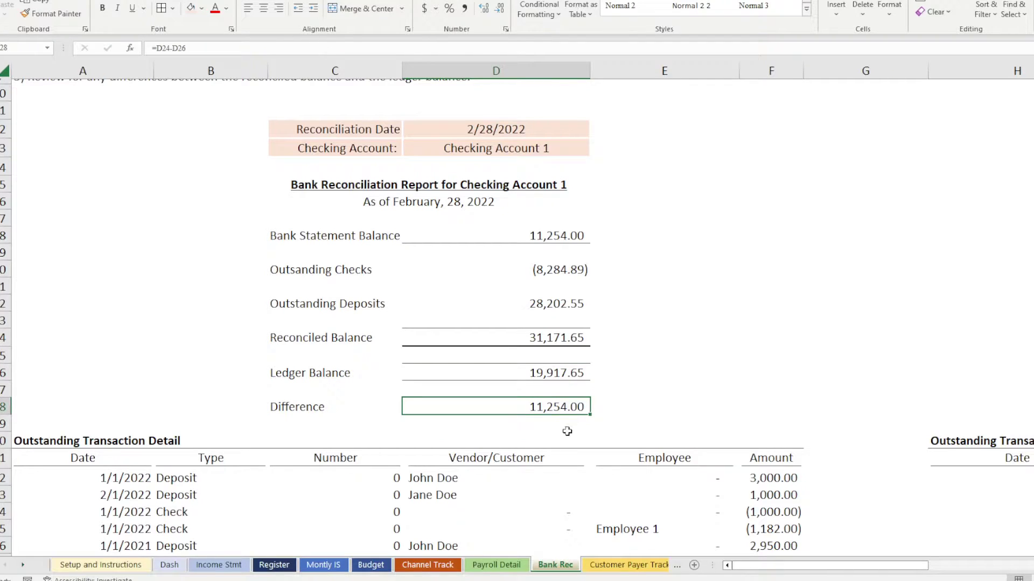
- Check the account names listed under Account Name Setup and the Reconciliation Date cell in the Bank Rec sheet
scroll(571, 393, up, 3)
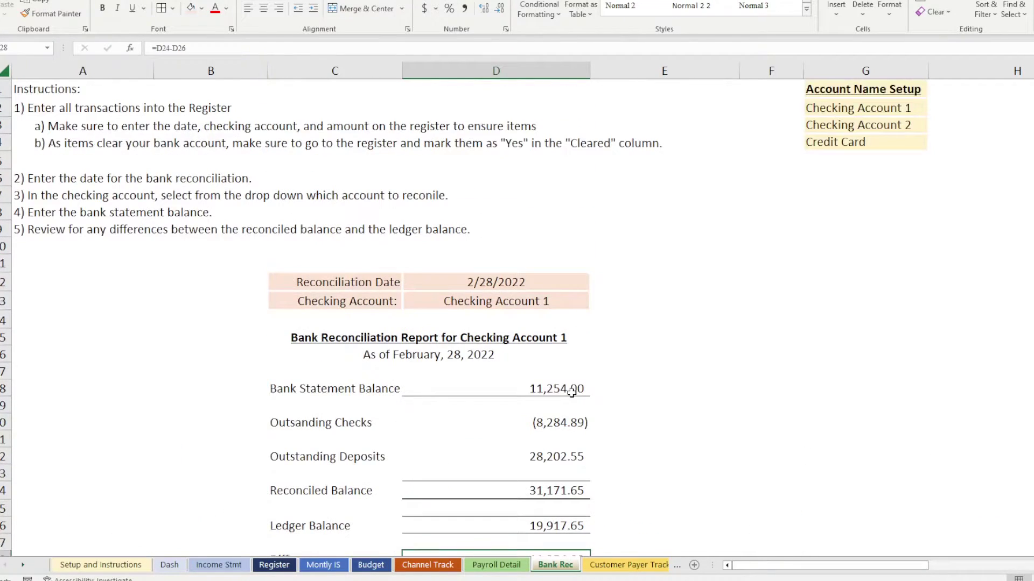
drag(856, 104, 853, 143)
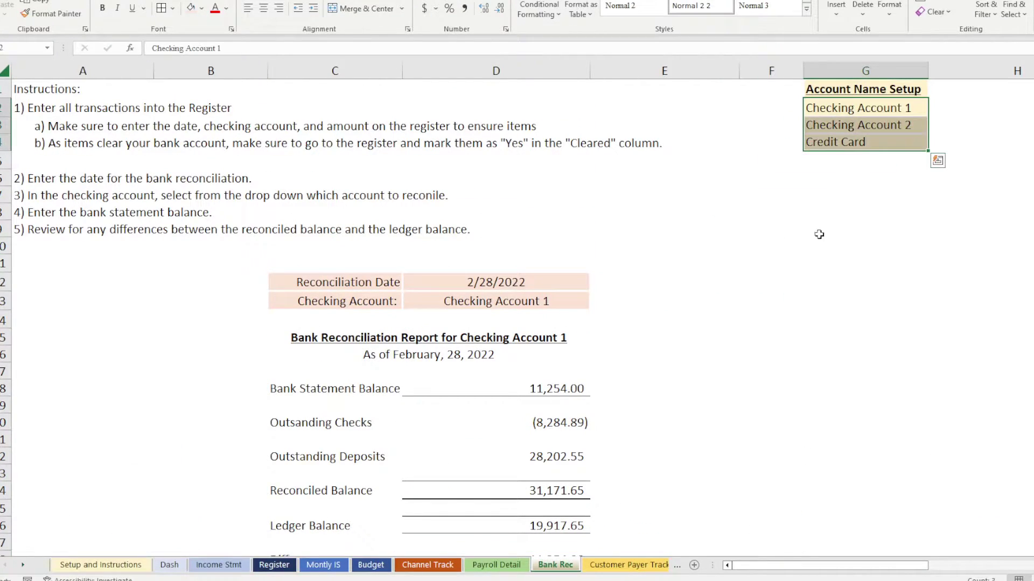
mouse_move(770, 569)
mouse_down()
mouse_move(1001, 576)
mouse_move(775, 576)
mouse_up()
click(489, 286)
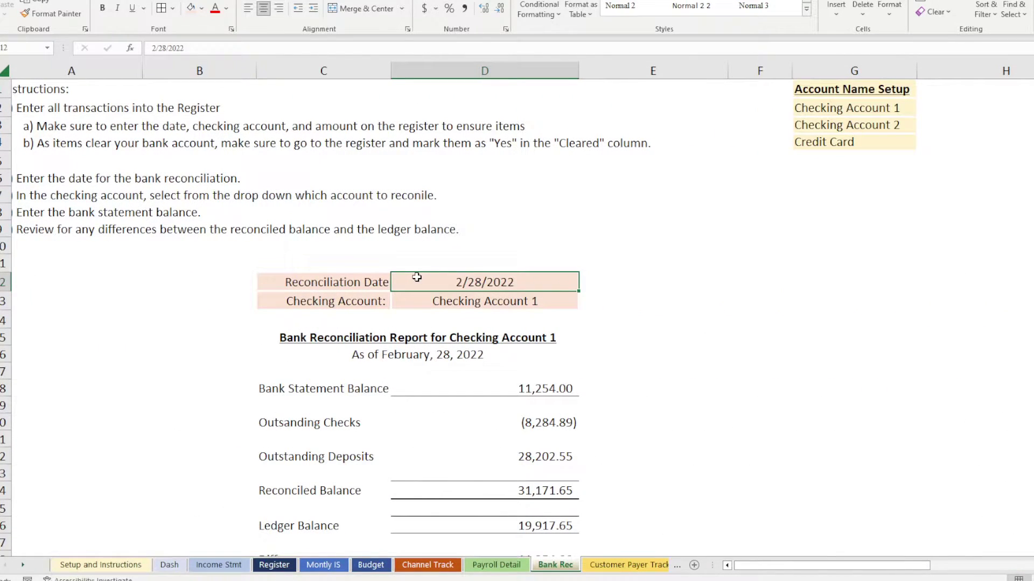
- Set the Bank Rec sheet's Reconciliation Date to 3/31/2022 and review the updated report and outstanding transaction detail
text(3/31/2022)
key(Return)
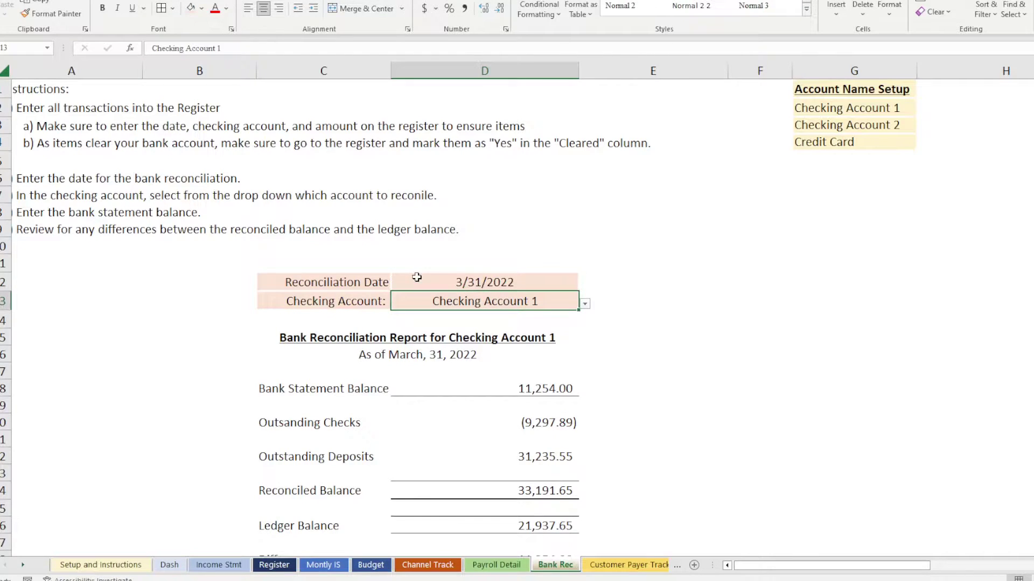
scroll(416, 277, down, 7)
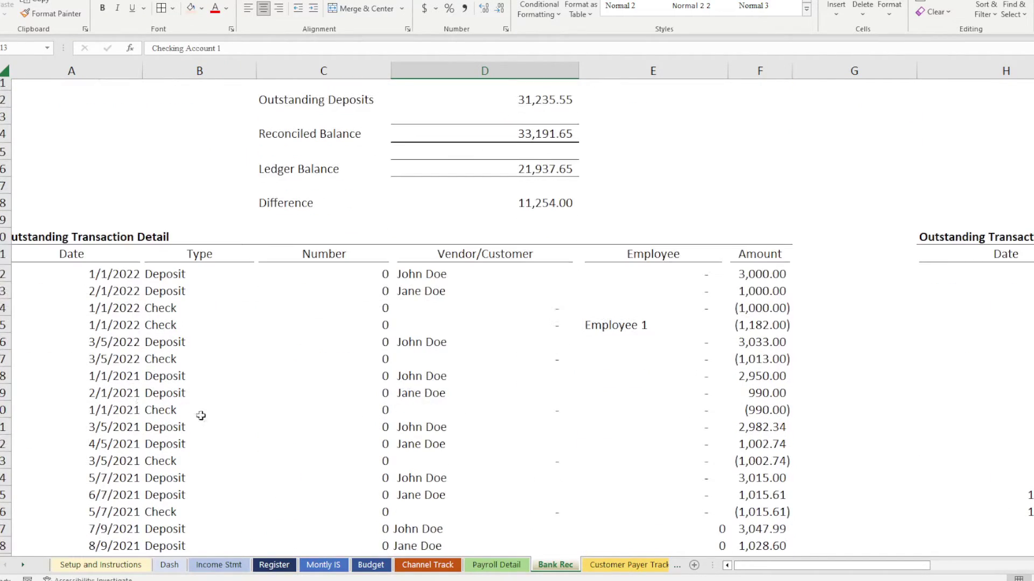
scroll(125, 412, down, 5)
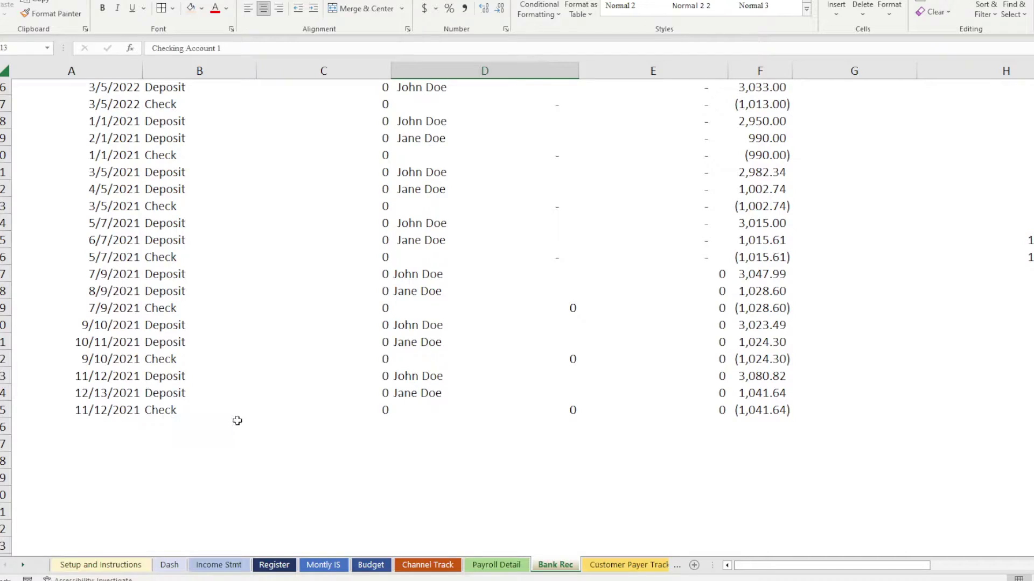
scroll(226, 397, up, 4)
scroll(622, 269, up, 2)
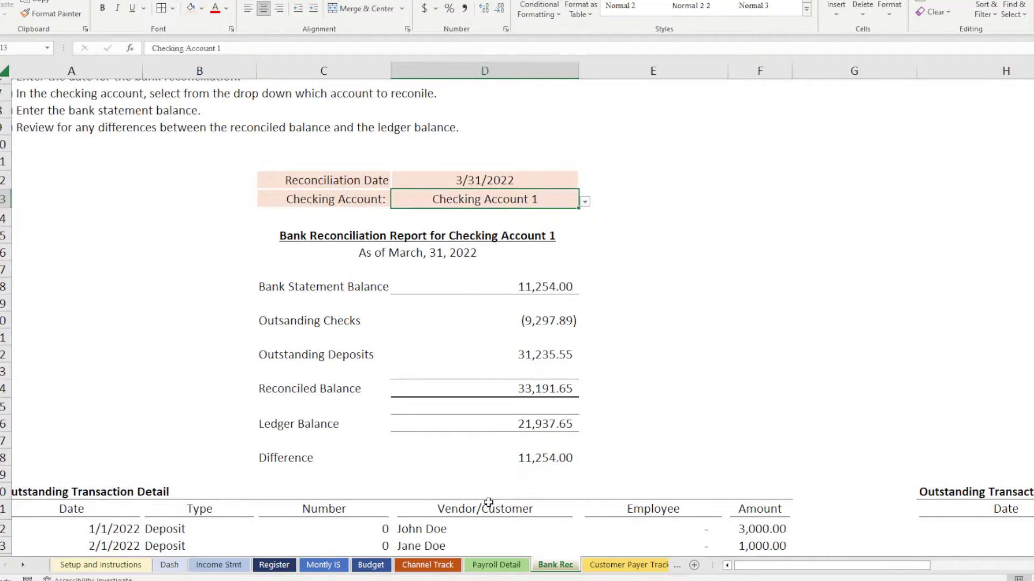
- Look over the Customer Payer Tracker sheet's customer list with its monthly and year-to-date receipts and disbursements
click(631, 569)
scroll(565, 396, up, 4)
scroll(571, 434, up, 9)
scroll(571, 432, down, 20)
scroll(570, 432, up, 20)
scroll(572, 429, up, 4)
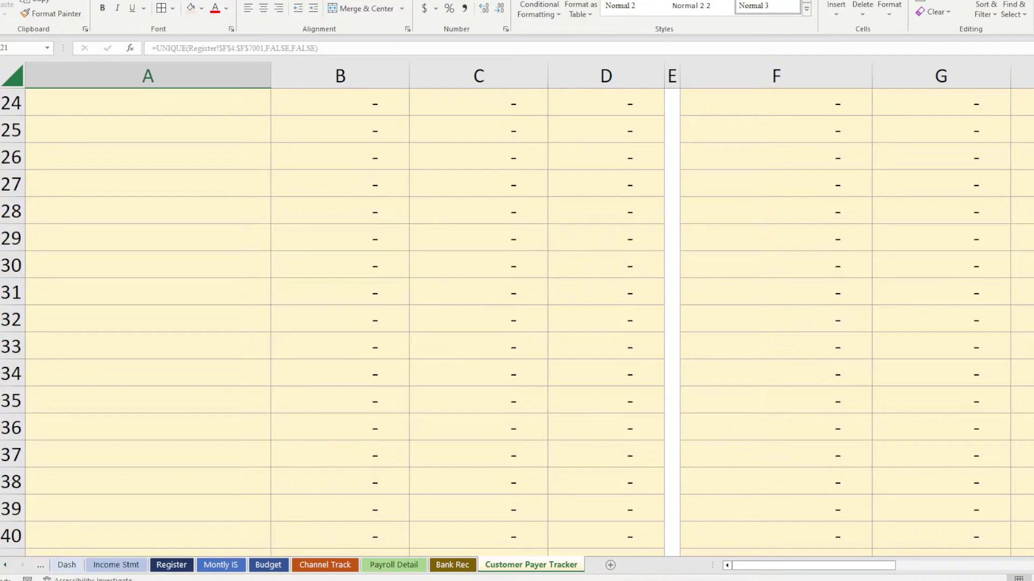
scroll(571, 430, down, 20)
scroll(571, 430, up, 20)
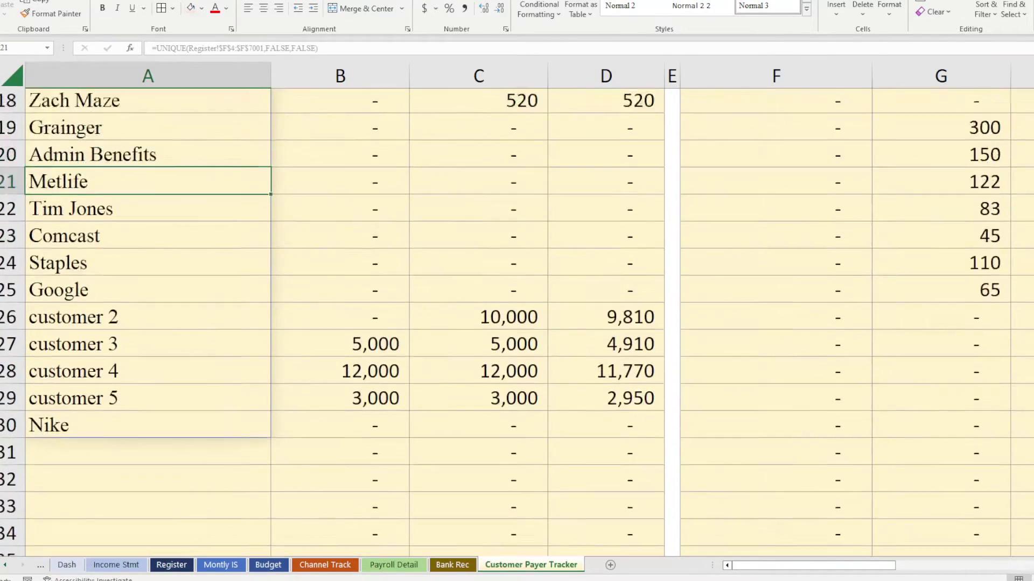
scroll(912, 157, up, 4)
scroll(842, 330, down, 1)
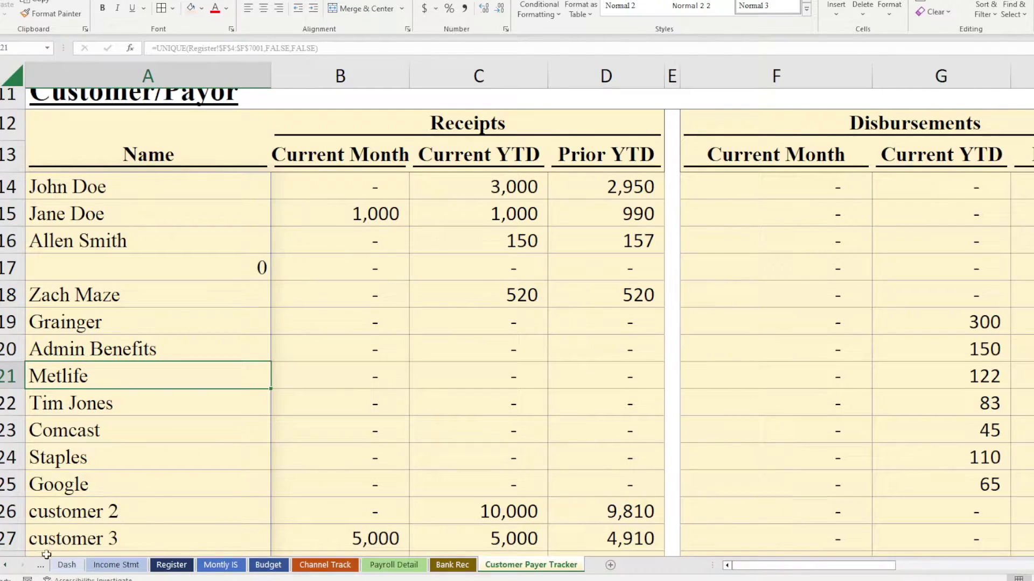
- Look over the Dash summary report, the blank Register, and the Month End date and setup lists in Setup and Instructions
click(6, 565)
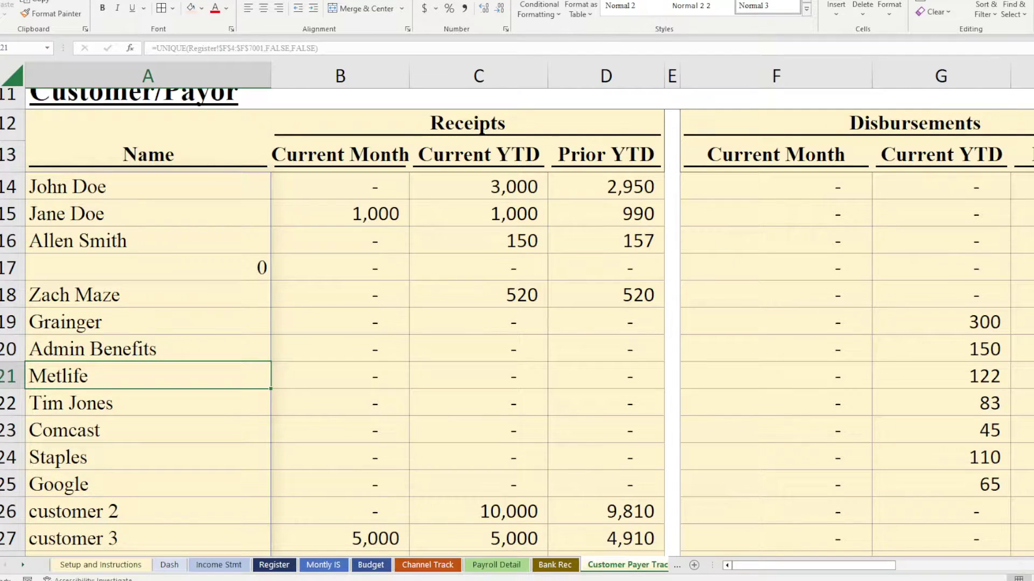
click(347, 544)
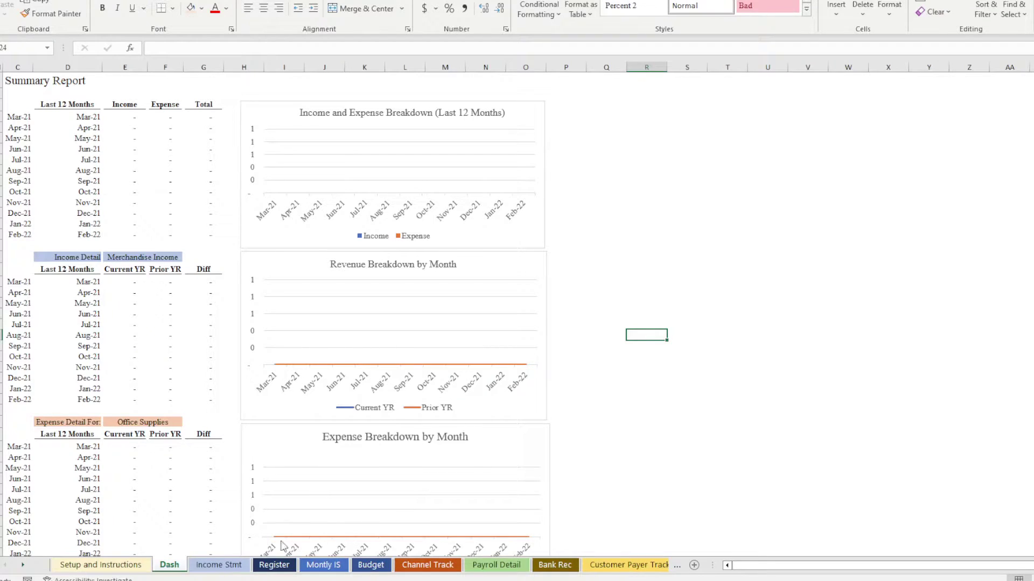
click(120, 566)
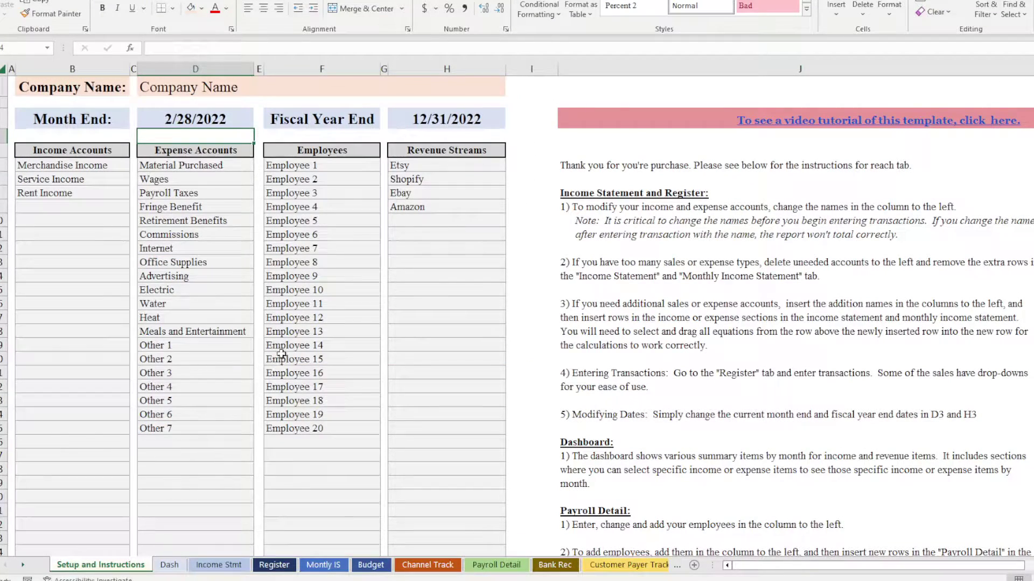
click(322, 372)
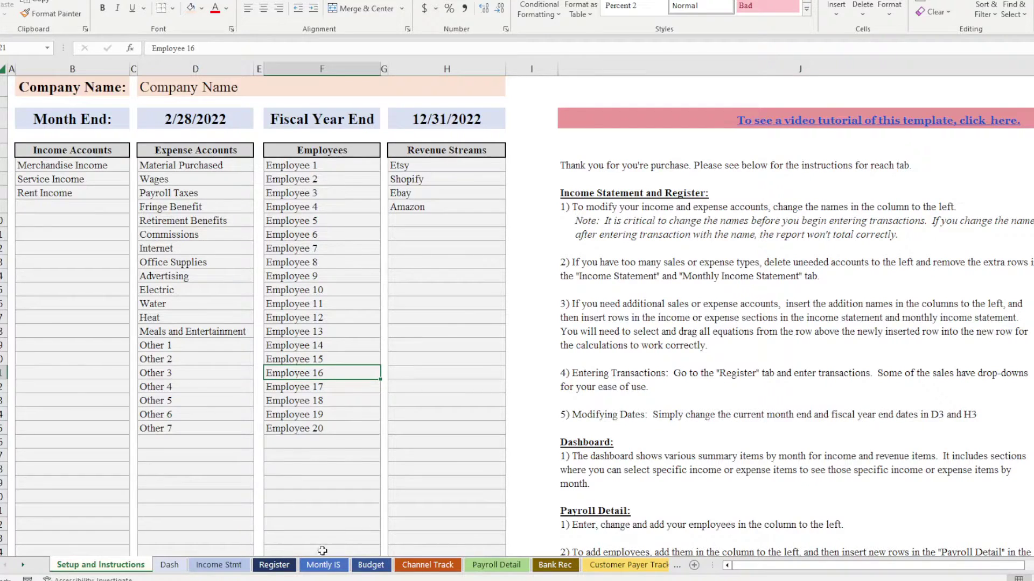
click(275, 566)
click(113, 566)
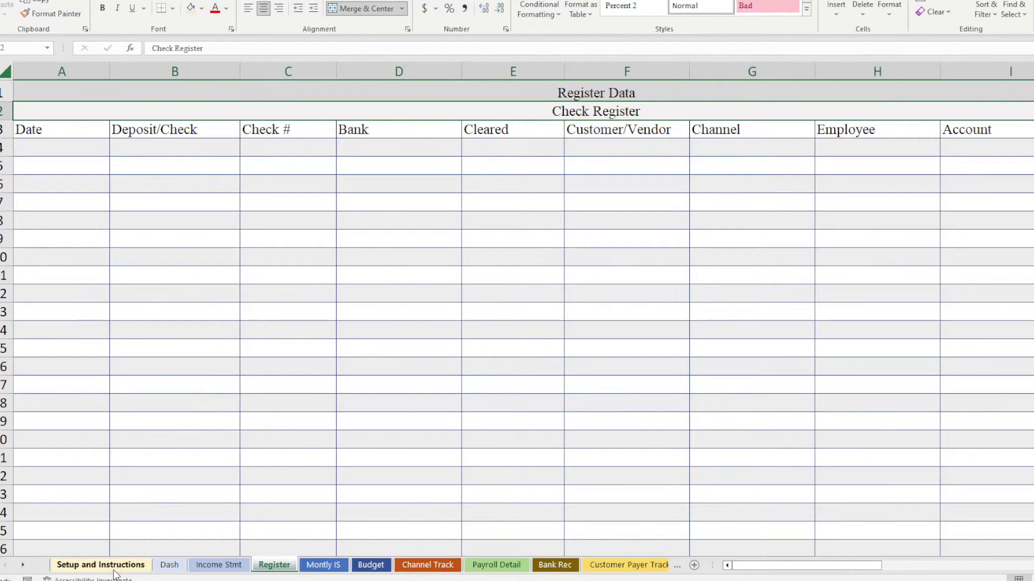
click(156, 128)
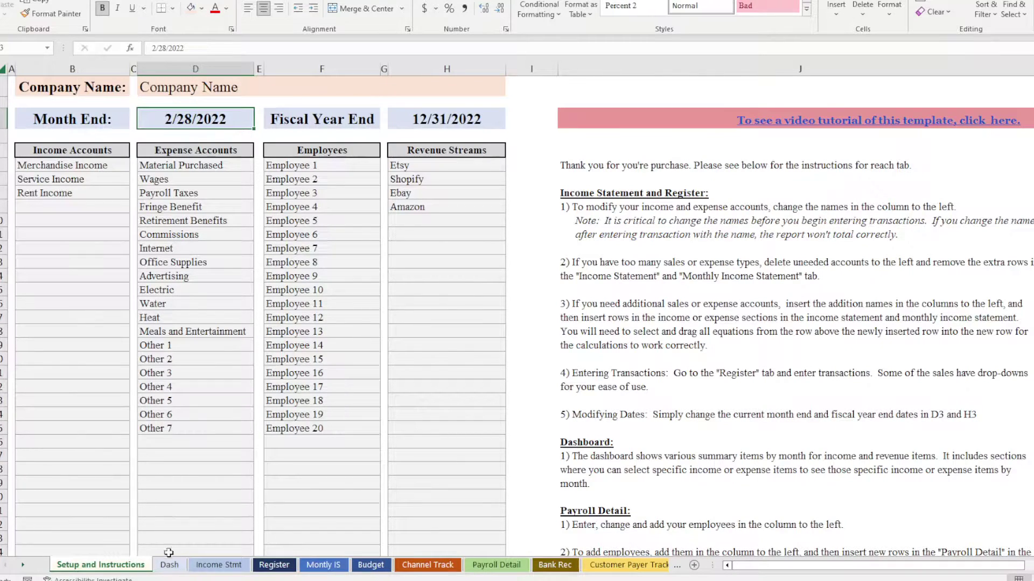
- Start the first Register entry with the date 2/28/2022 and the transaction type Deposit
click(274, 566)
click(82, 157)
text(2/28/20)
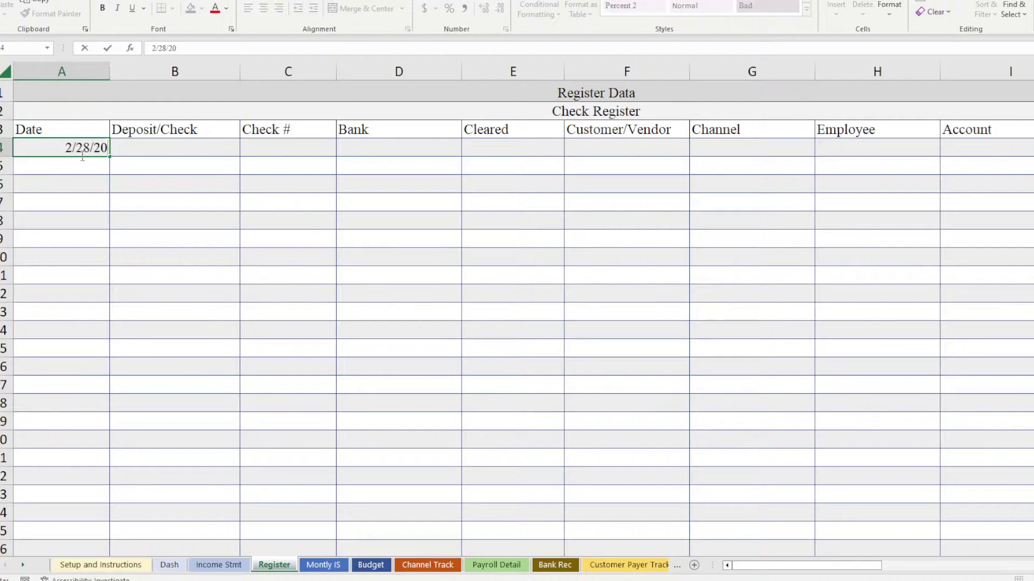
text(22)
key(Return)
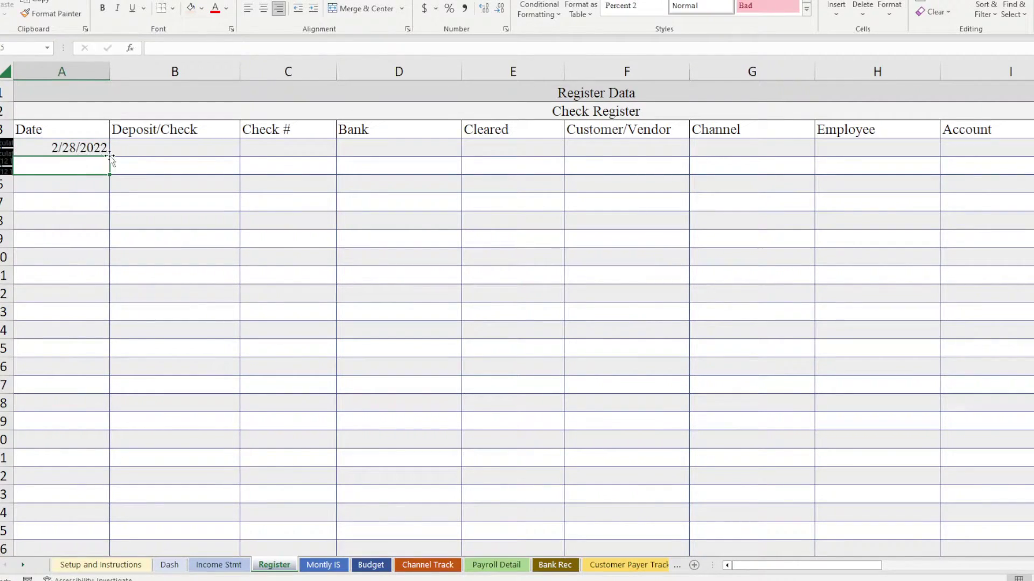
click(180, 146)
click(246, 151)
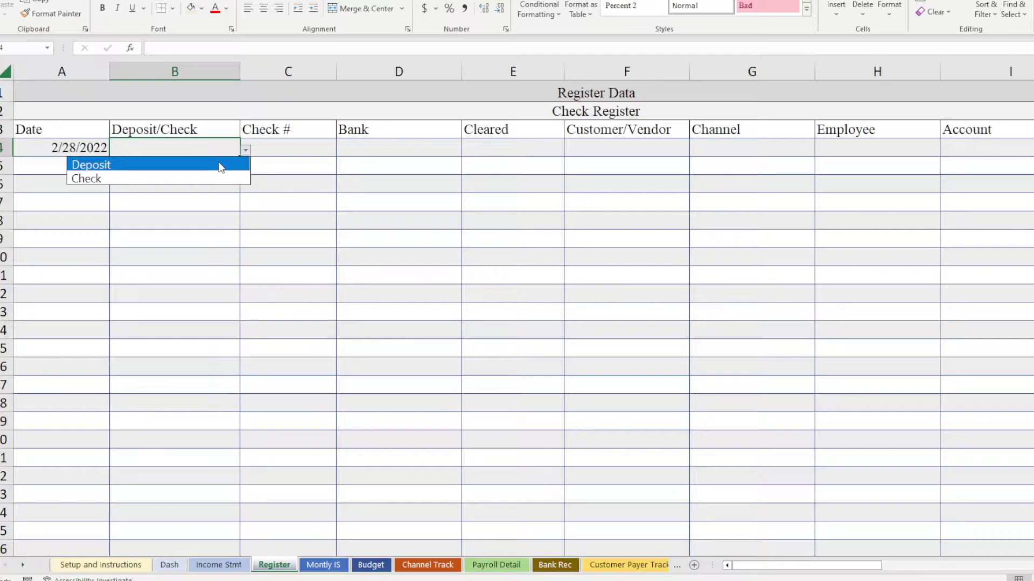
click(220, 164)
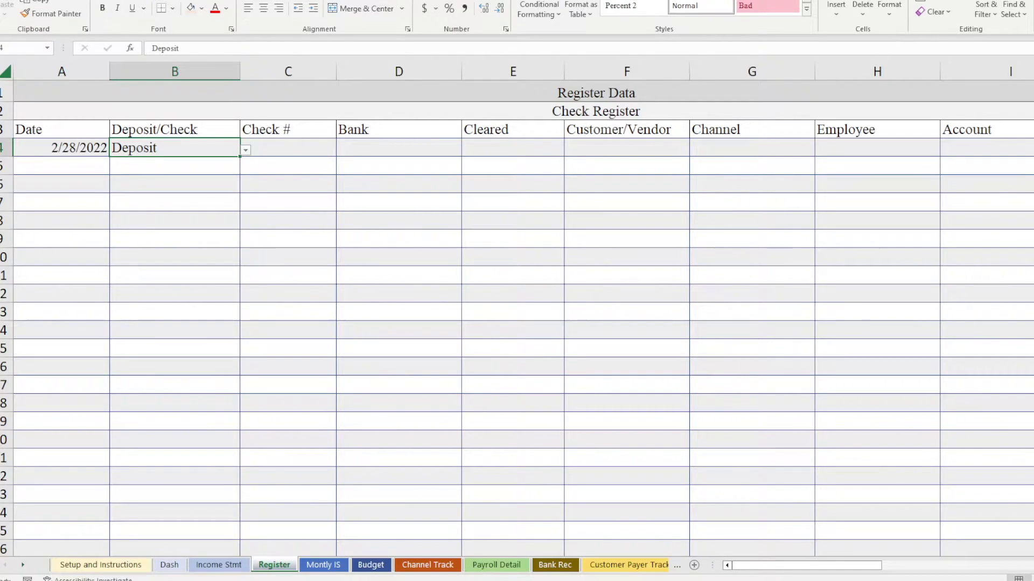
- Give the first Register entry the check number 1111 and set its bank to Checking Account 1
scroll(517, 312, down, 2)
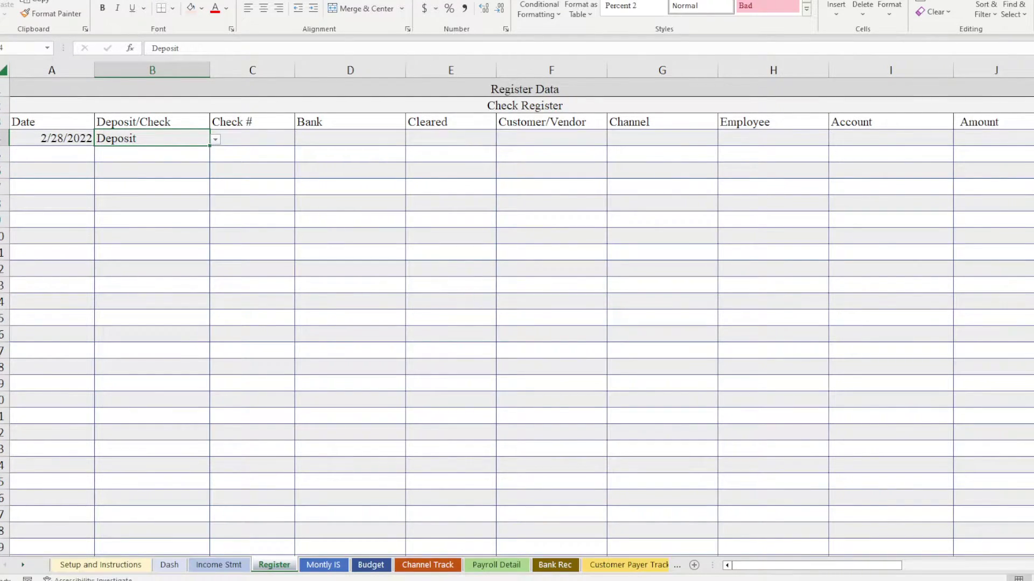
scroll(517, 313, down, 1)
click(533, 315)
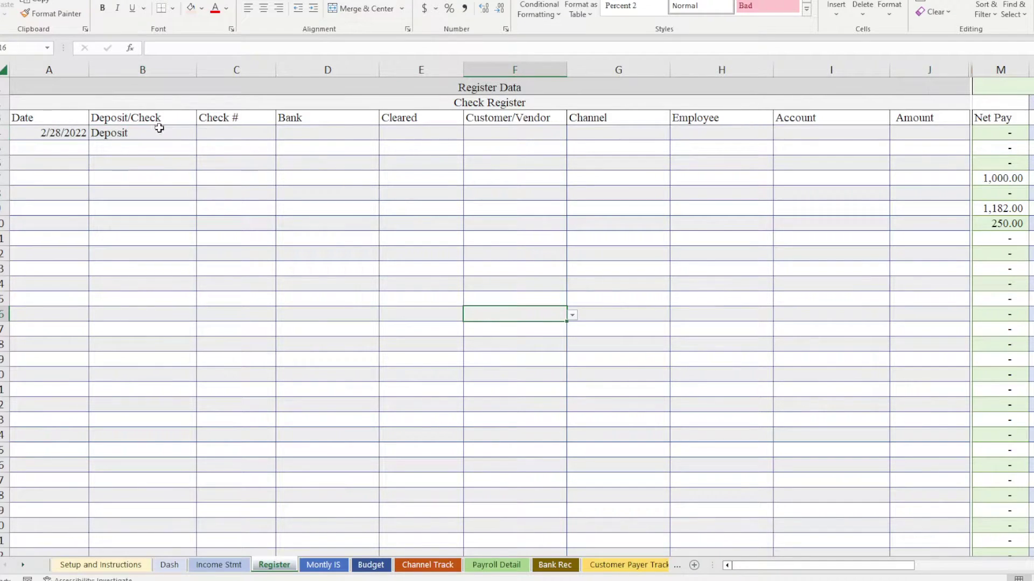
click(202, 135)
text(1111)
key(Tab)
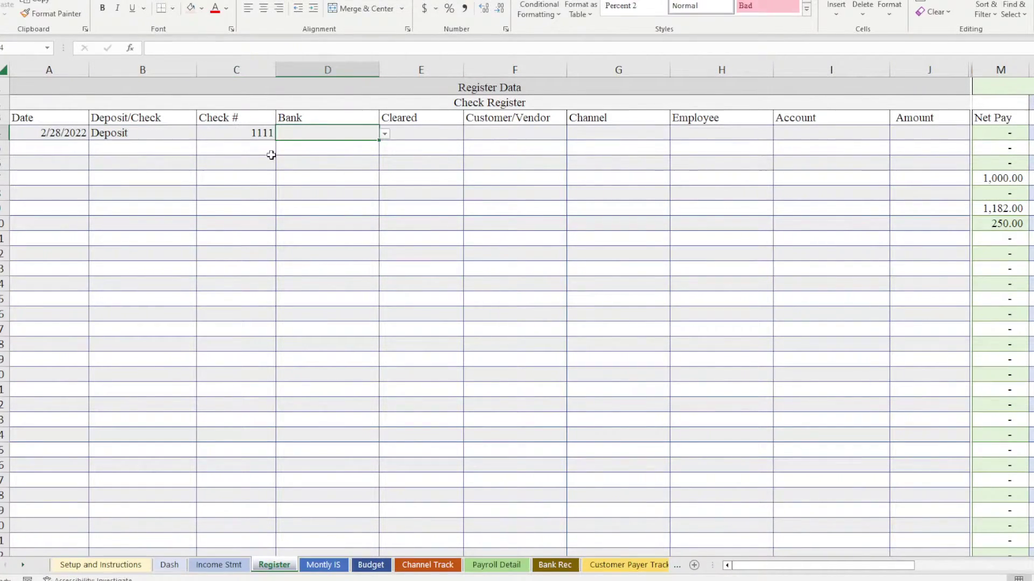
click(385, 133)
click(318, 145)
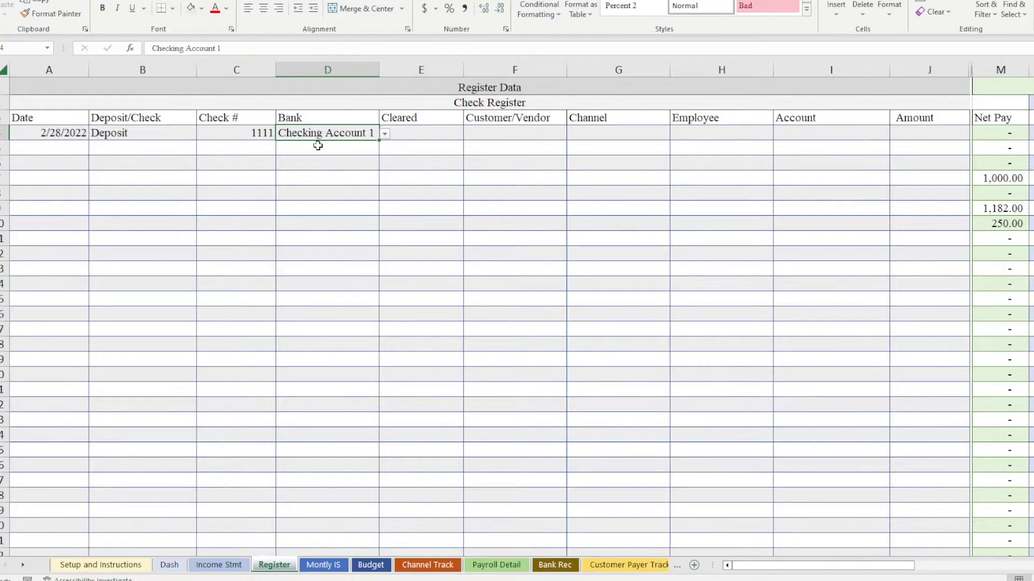
- Leave Cleared blank and enter the customer's full name under Customer/Vendor in the first Register entry
click(416, 138)
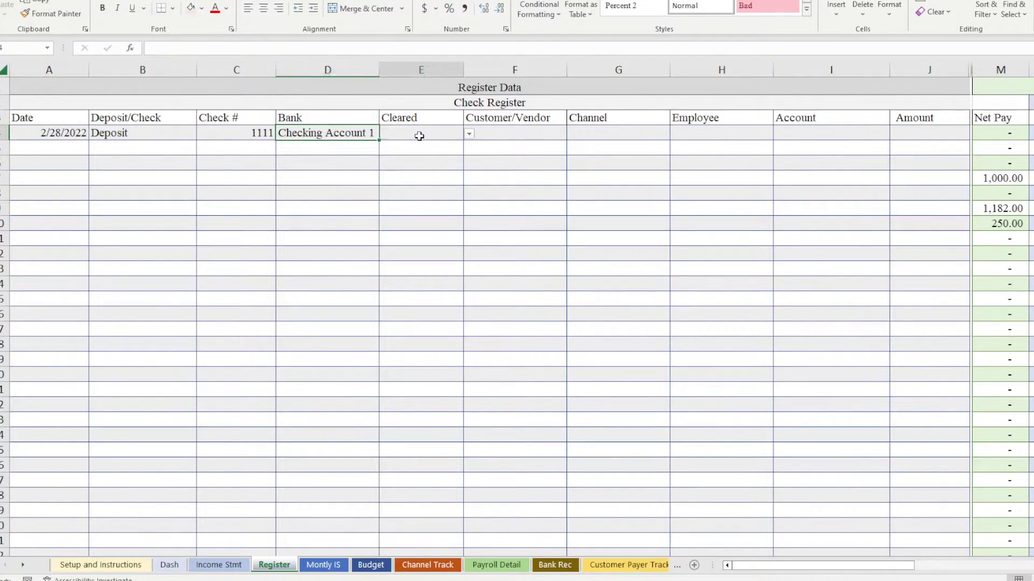
click(507, 138)
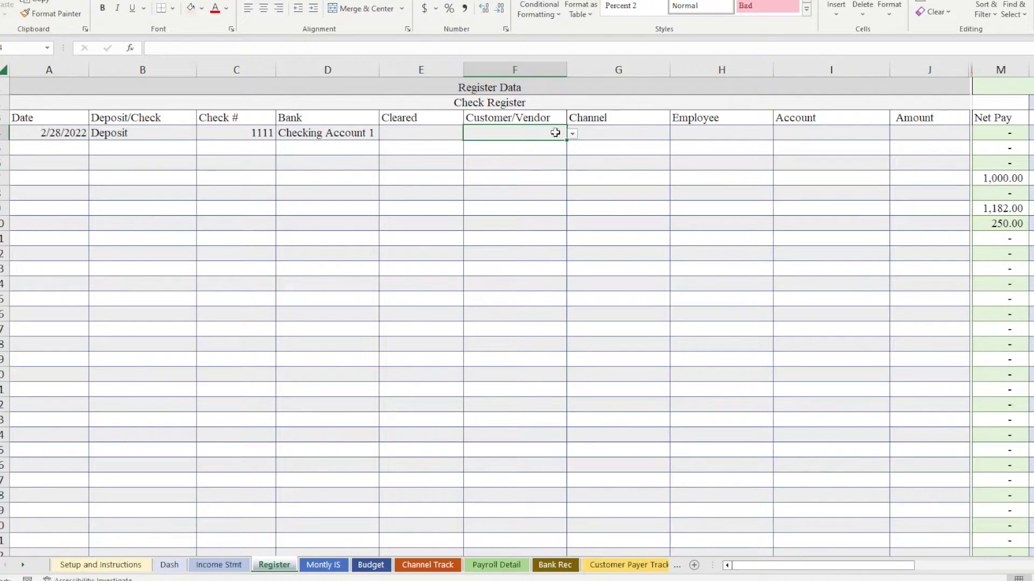
click(572, 134)
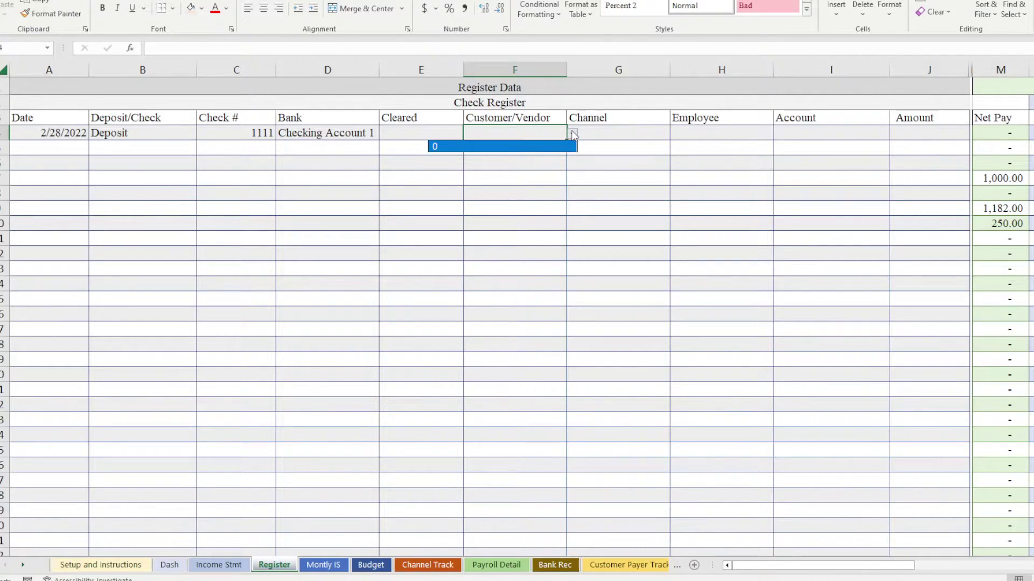
click(506, 132)
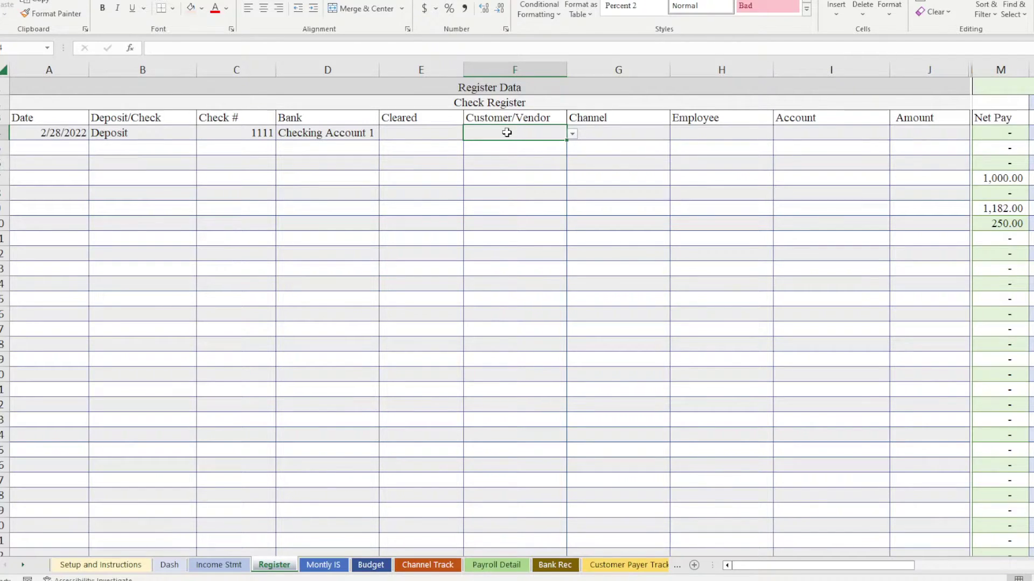
text(John)
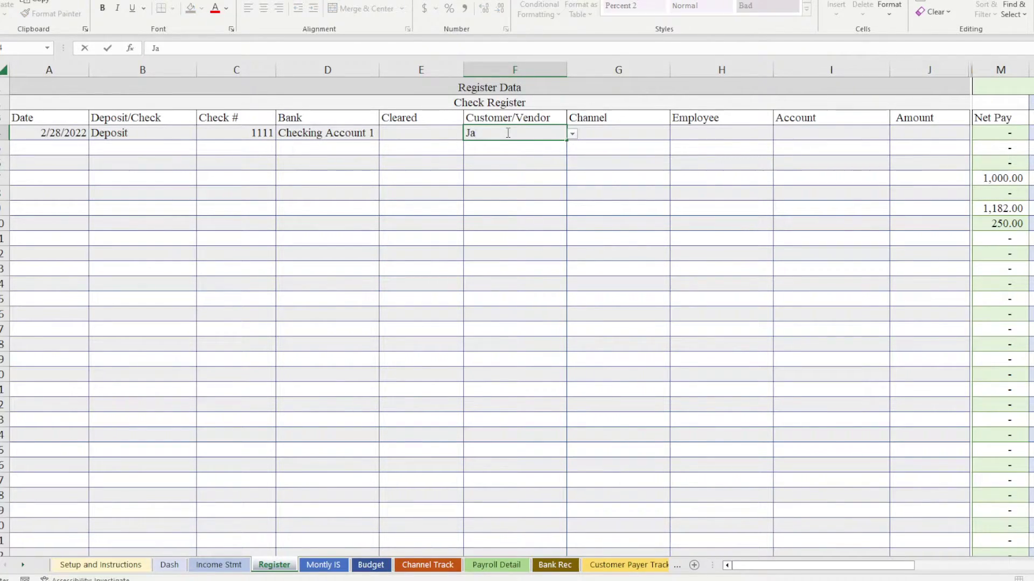
text( Doe)
key(Tab)
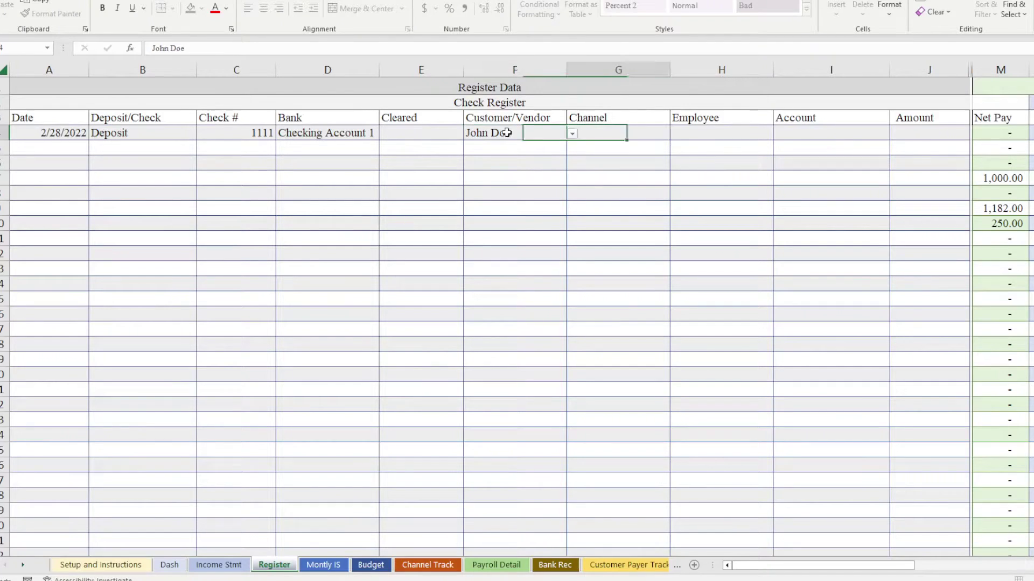
- Check the available Customer/Vendor choices in the first and second rows of the Register
click(506, 133)
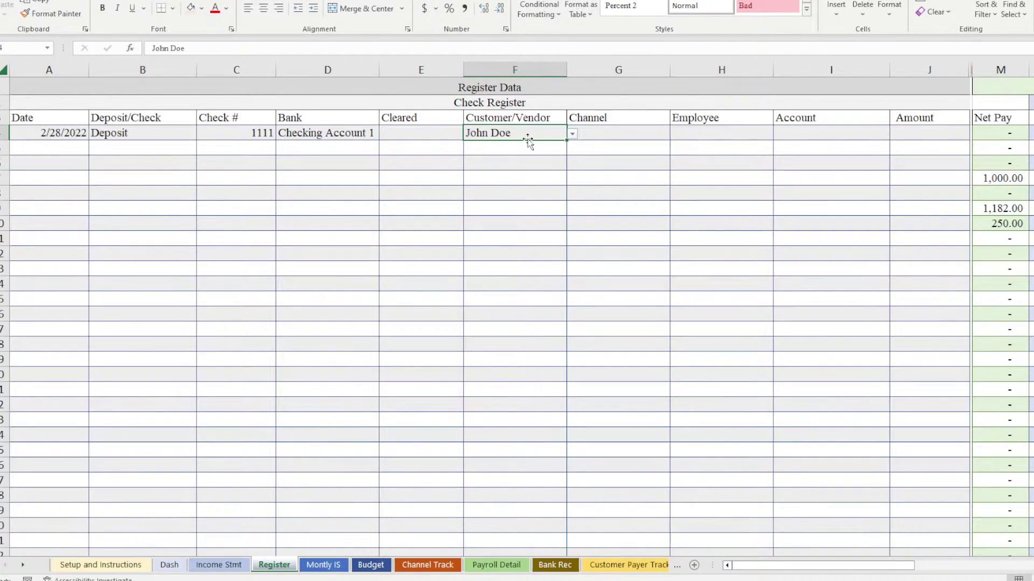
click(573, 134)
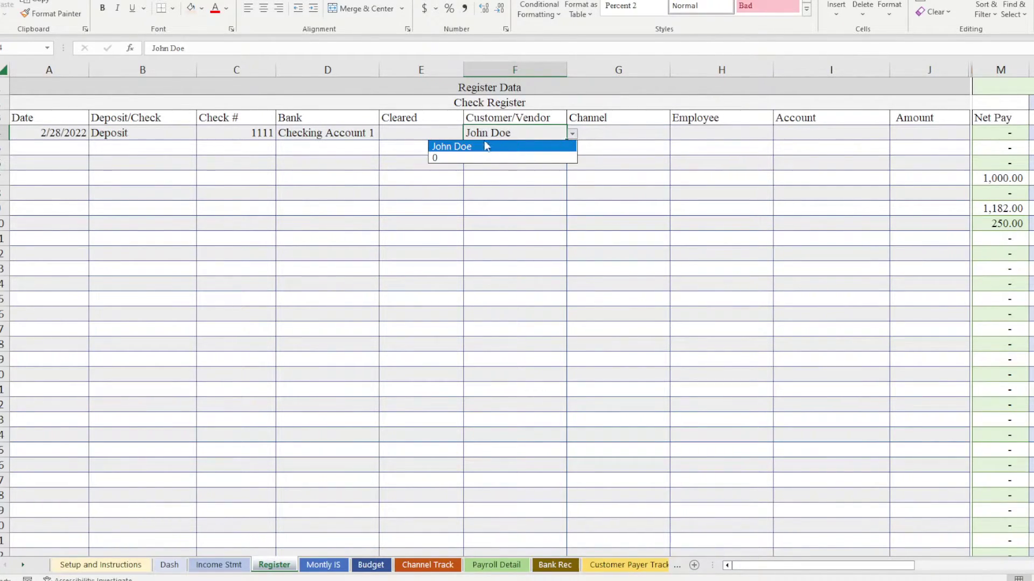
click(506, 174)
click(530, 152)
click(572, 149)
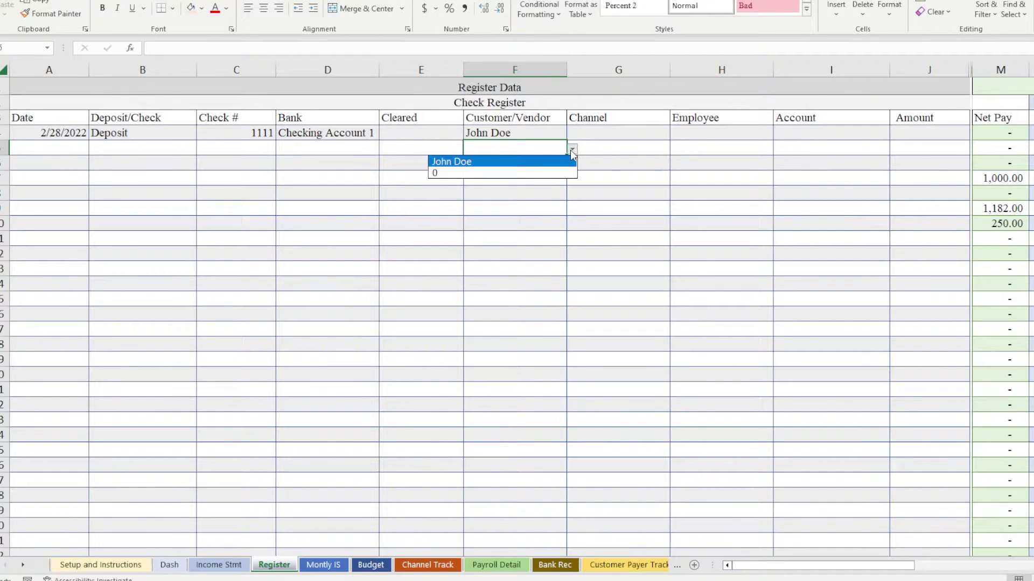
click(536, 172)
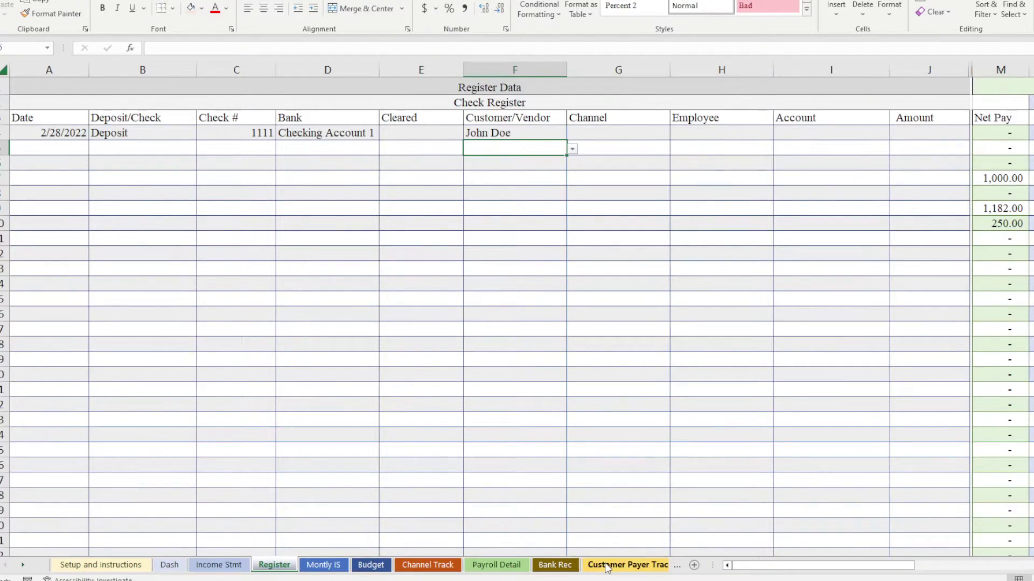
- Check the Customer Payer Tracker's name list and inspect the UNIQUE formula that pulls customers from the Register
click(609, 565)
scroll(265, 303, up, 6)
scroll(265, 303, up, 7)
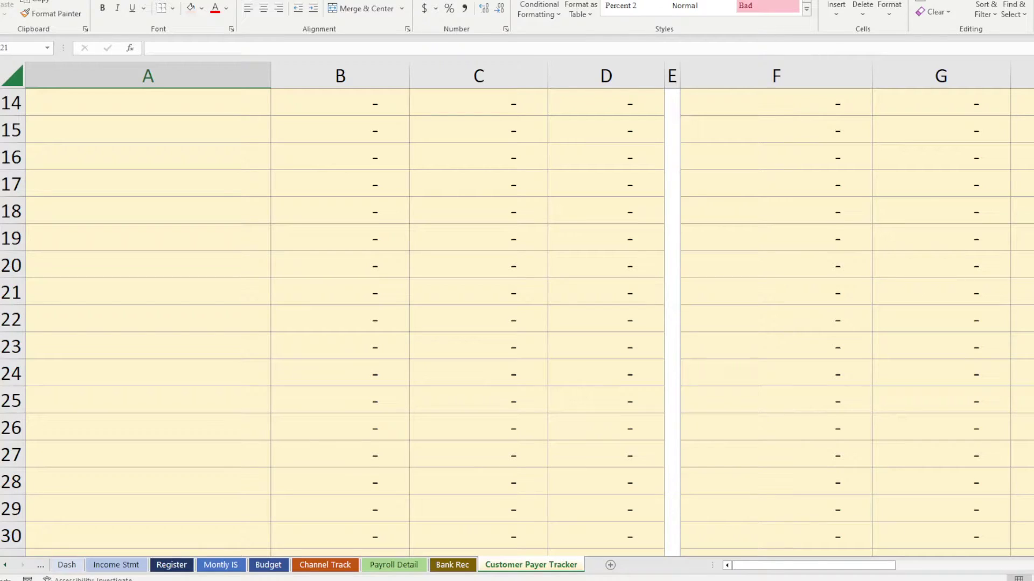
scroll(783, 131, up, 2)
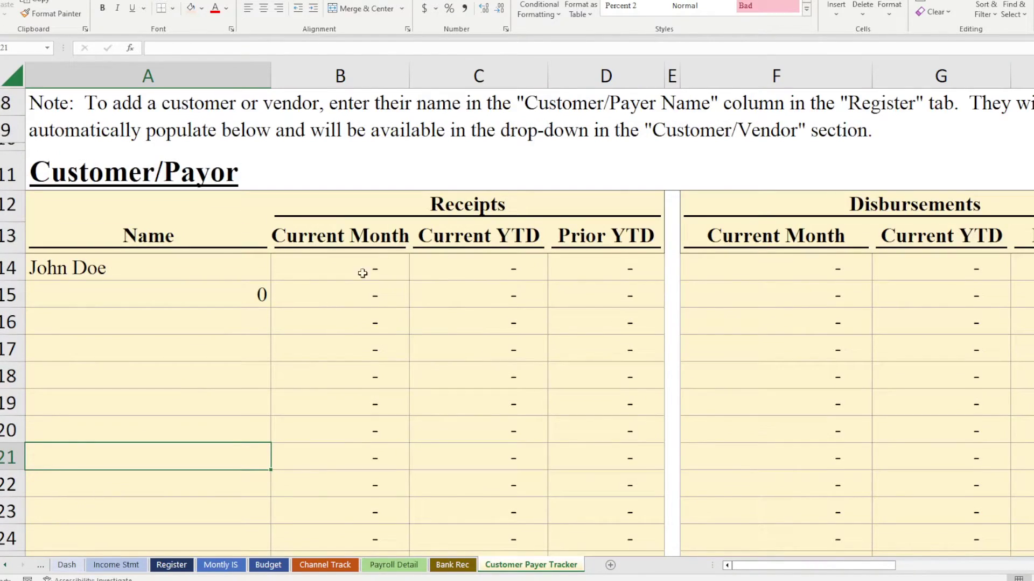
click(161, 267)
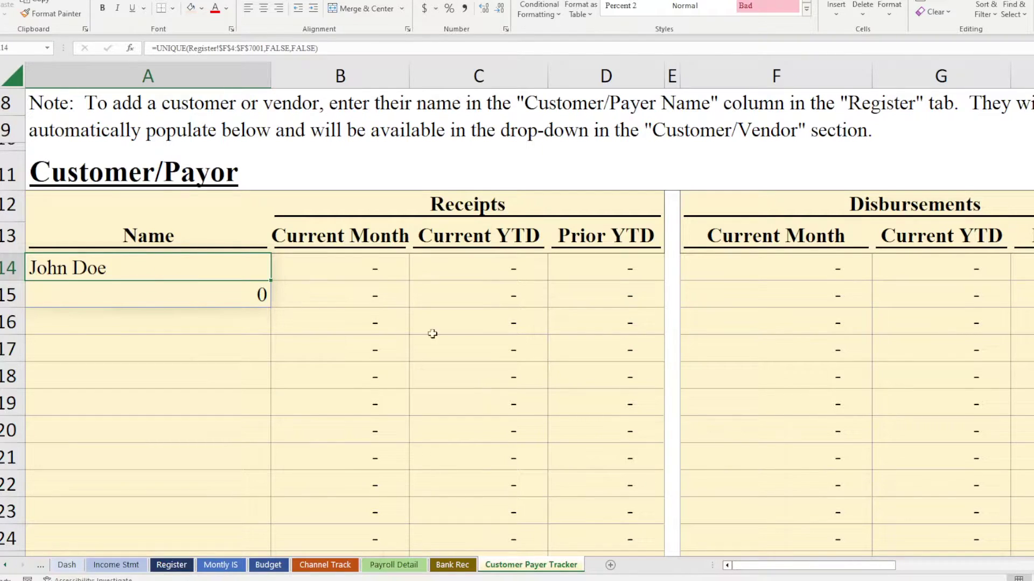
scroll(999, 555, down, 1)
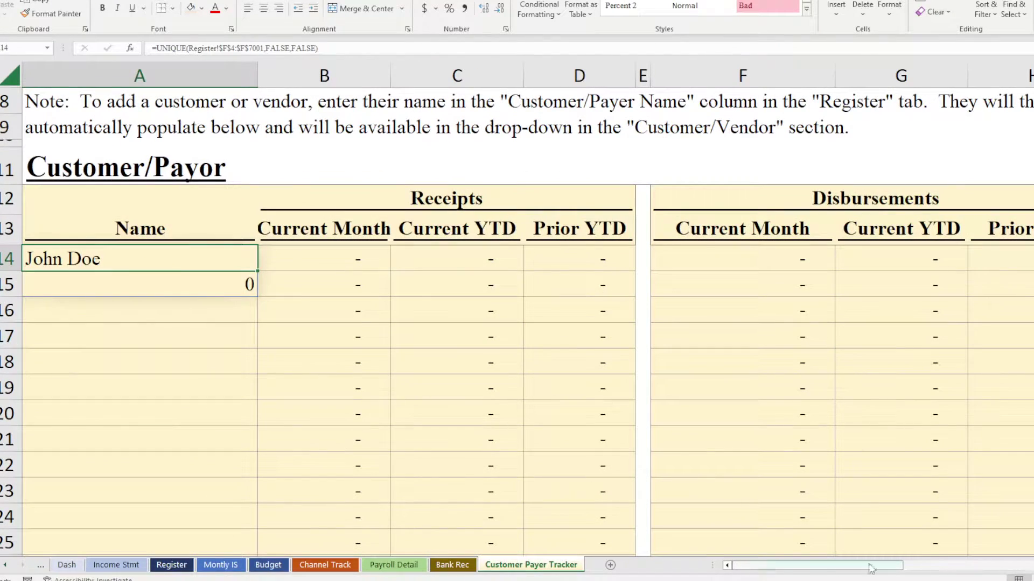
- Return to the Register sheet and set the channel of the first entry to Etsy
click(171, 565)
click(612, 134)
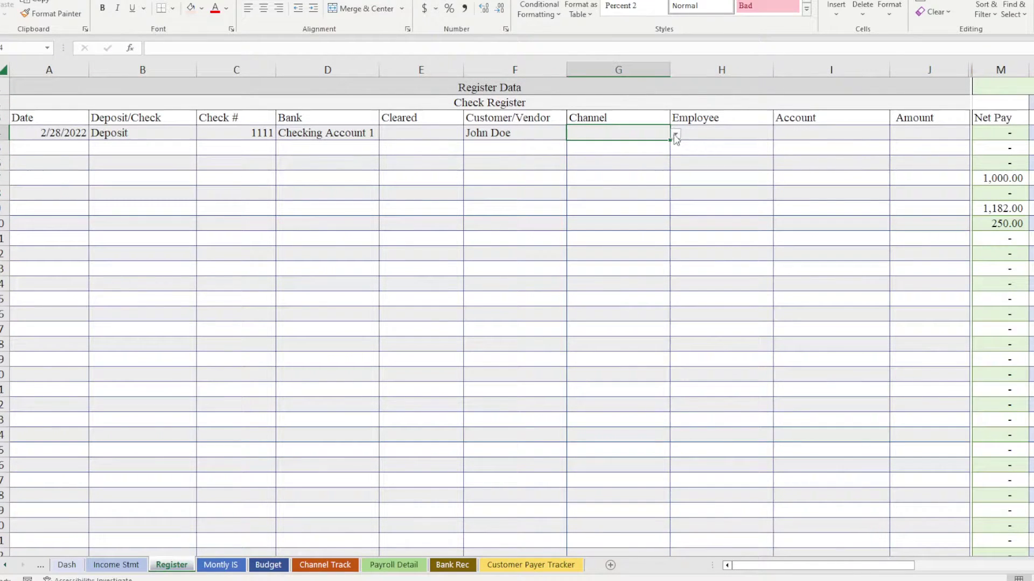
click(675, 134)
click(616, 148)
- Leave Employee blank and set the account to Merchandise Income in the first Register entry
click(726, 133)
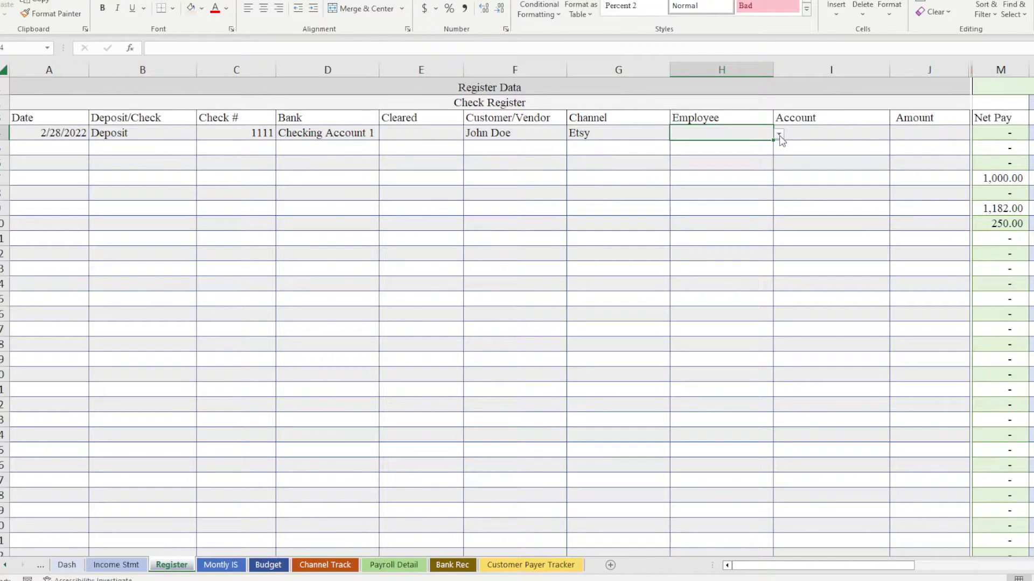
click(499, 135)
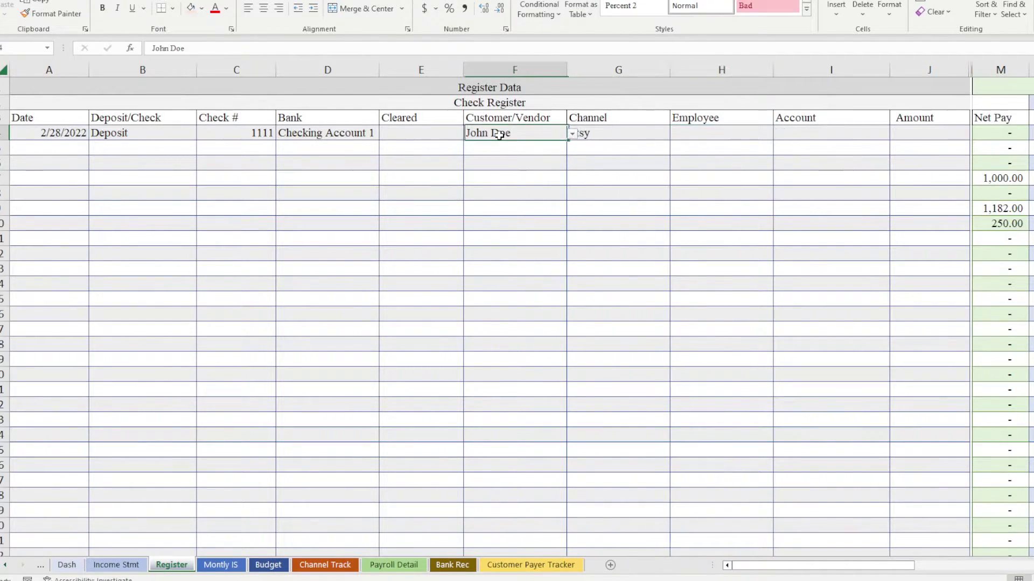
click(728, 133)
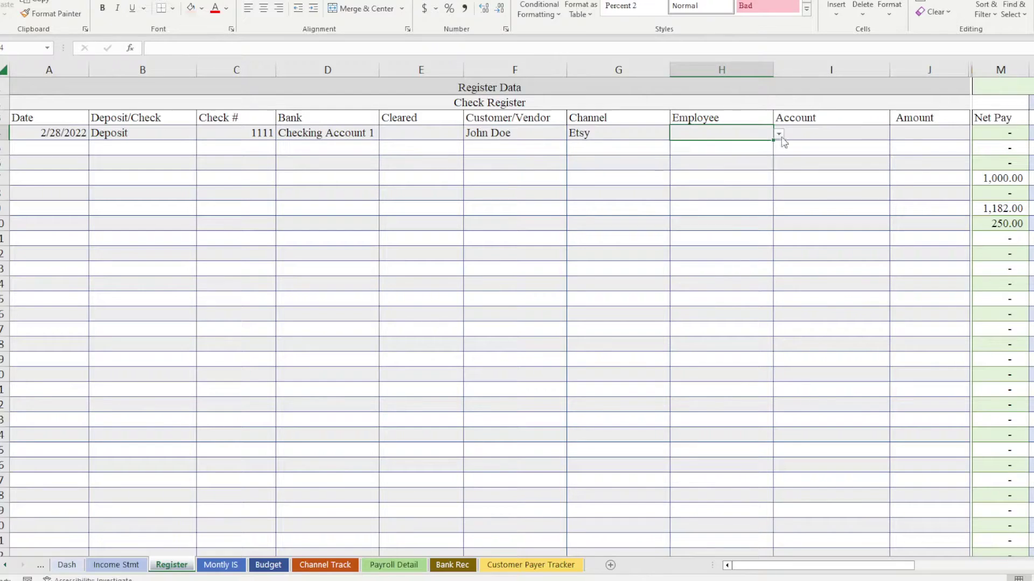
click(806, 135)
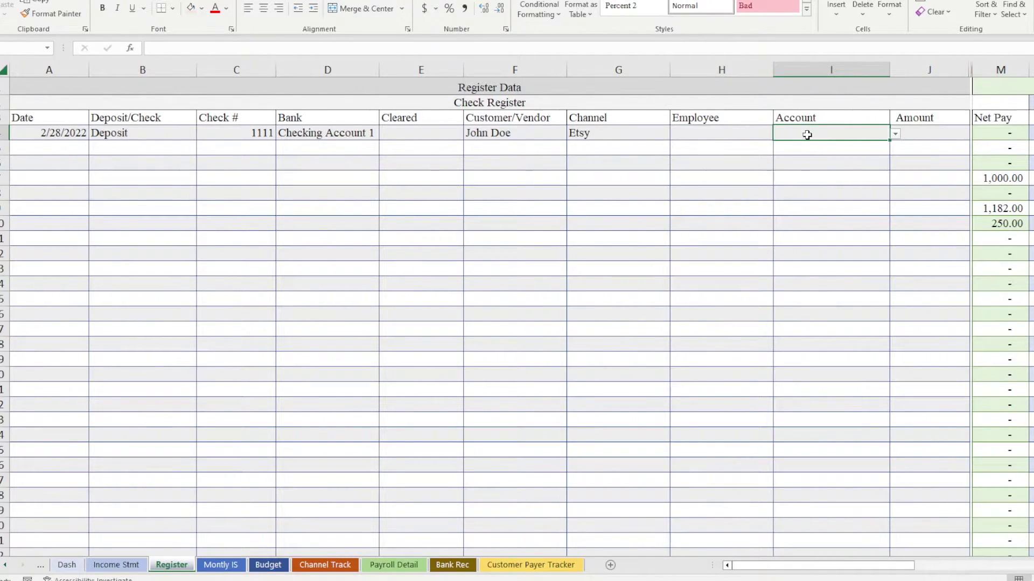
click(895, 135)
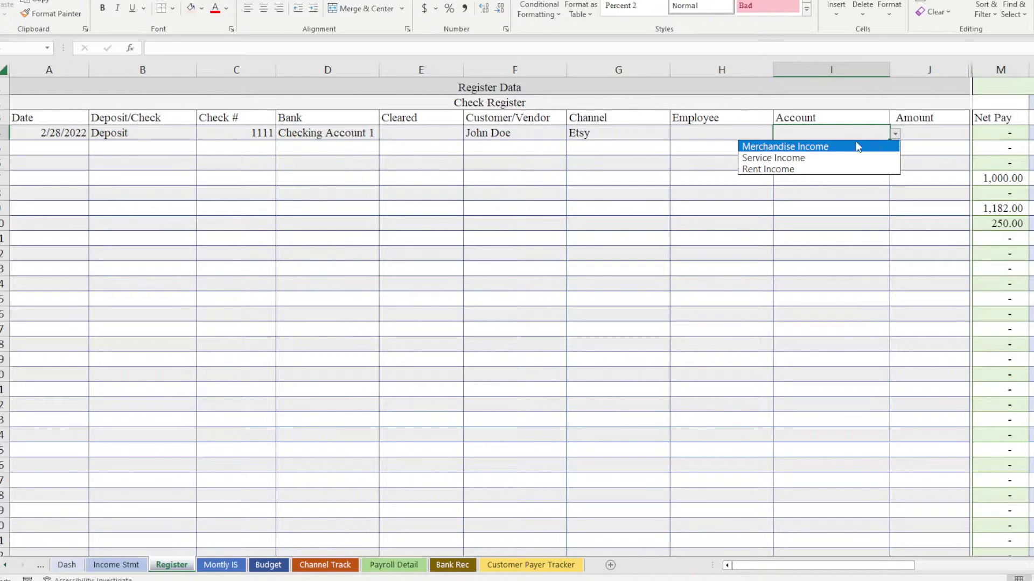
click(786, 147)
- Enter an amount of 500 for the first Register entry, keeping its Employee cell empty
click(926, 135)
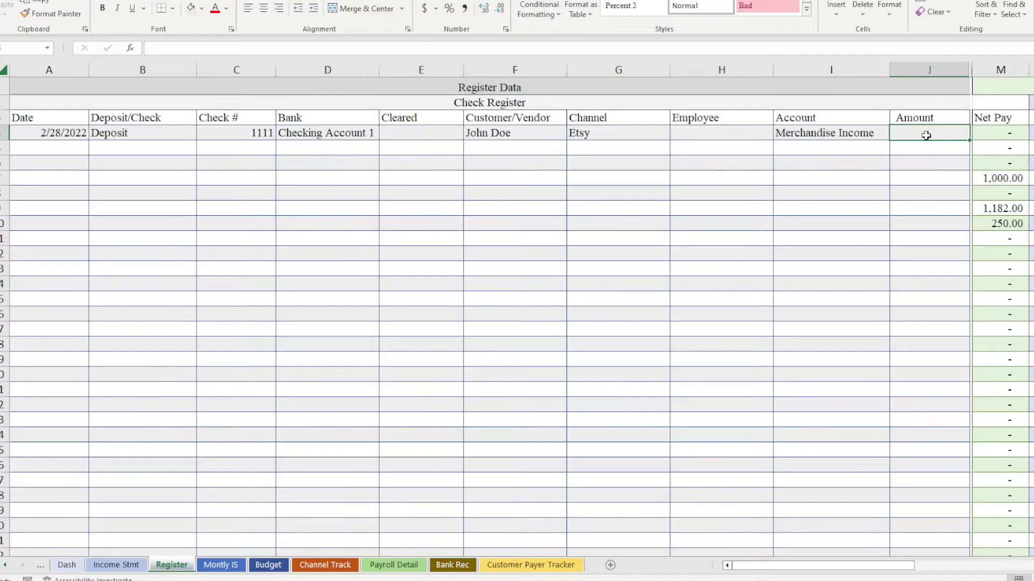
text(500)
key(Return)
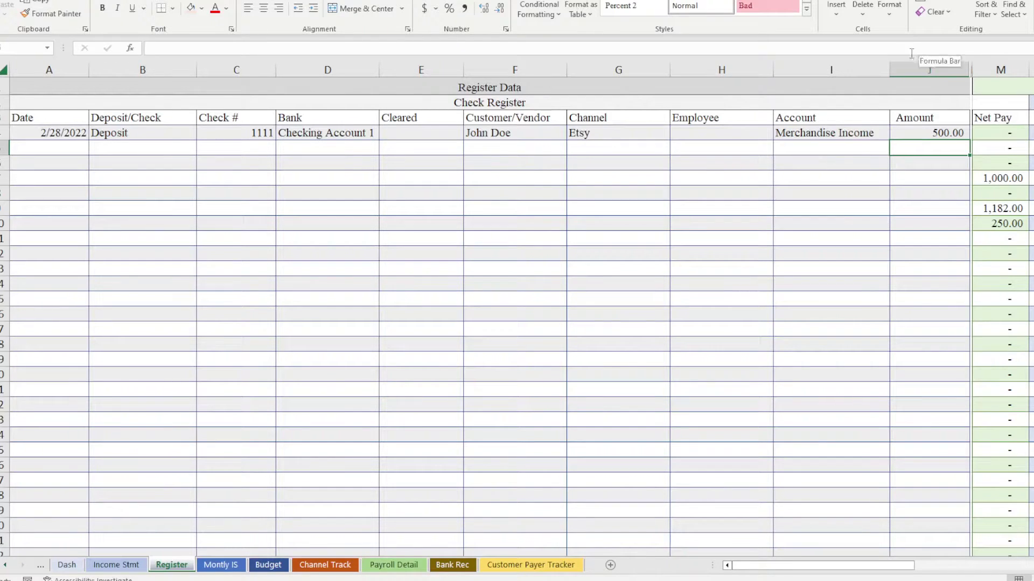
click(718, 145)
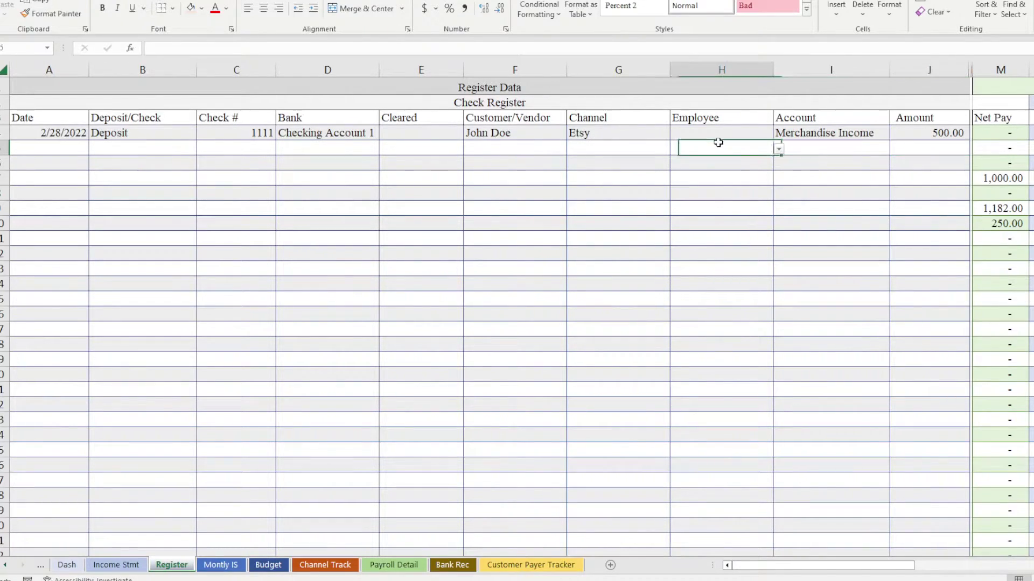
click(722, 135)
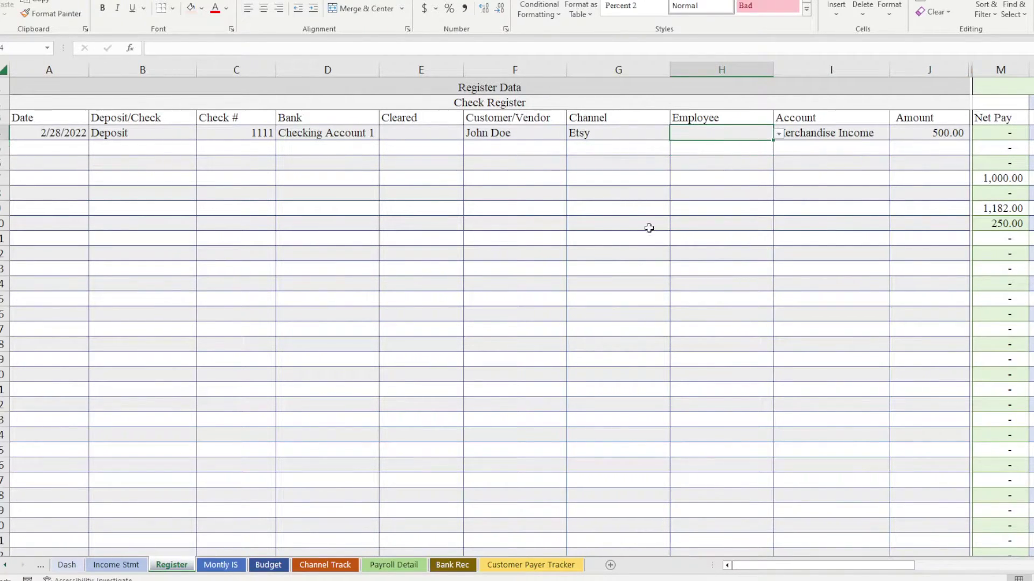
- Check the Merchandise Income actual and budget figures for the month and year-to-date on the Income Stmt sheet
click(118, 567)
click(257, 223)
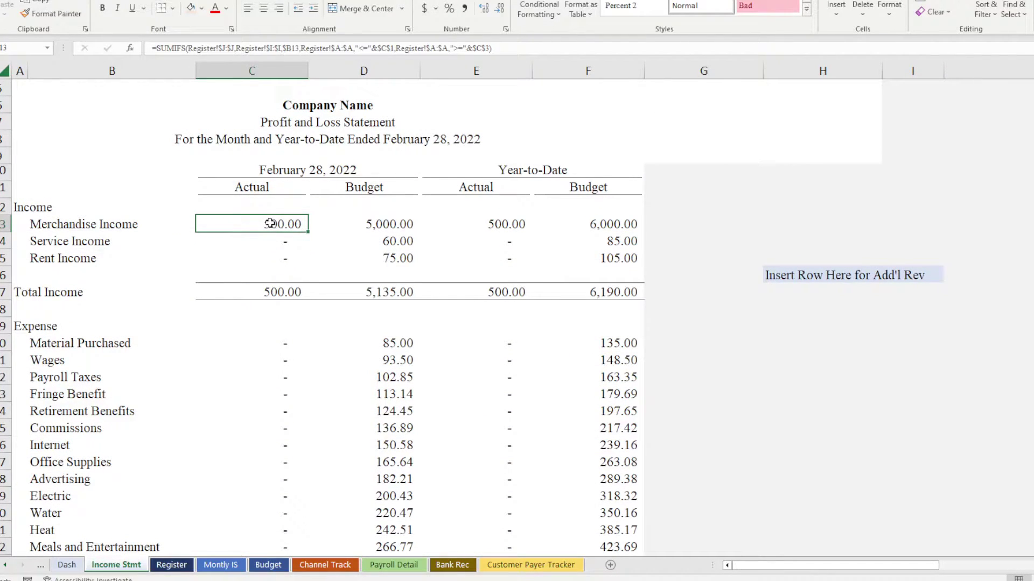
click(349, 227)
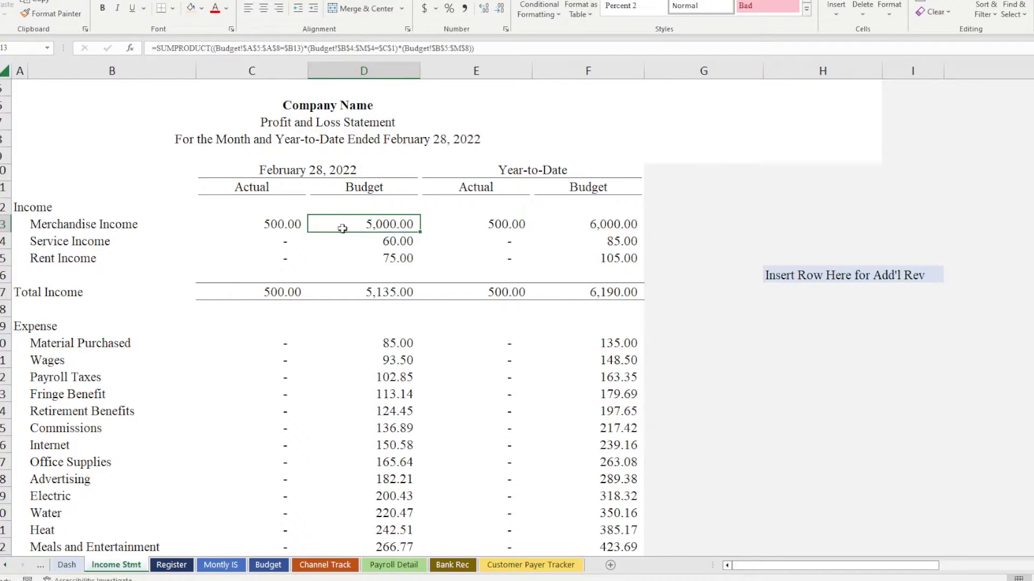
click(284, 224)
click(482, 230)
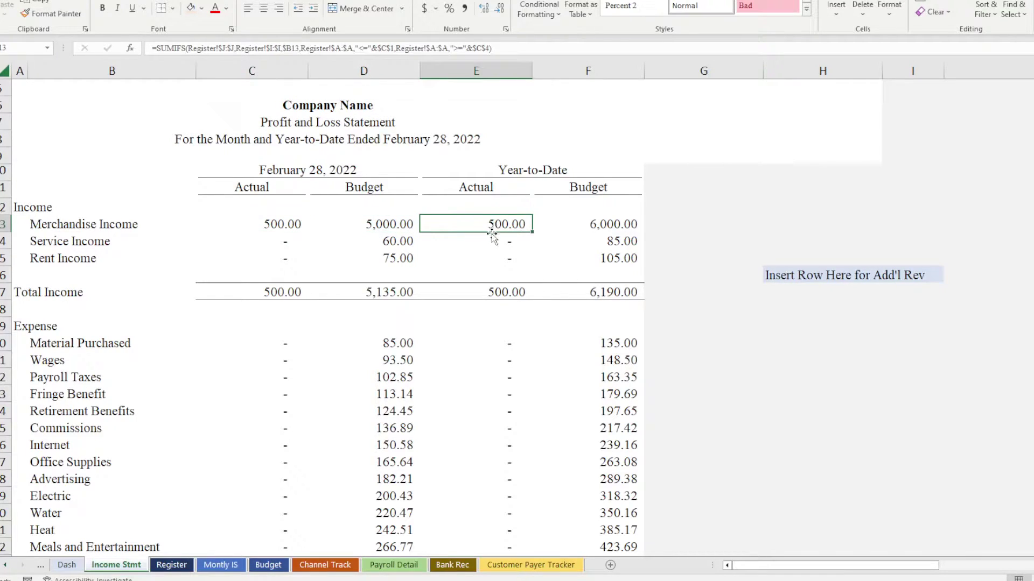
- Review the Dash summary, switching the income detail to Service Income and back to Merchandise Income to compare the revenue charts
click(66, 565)
click(140, 232)
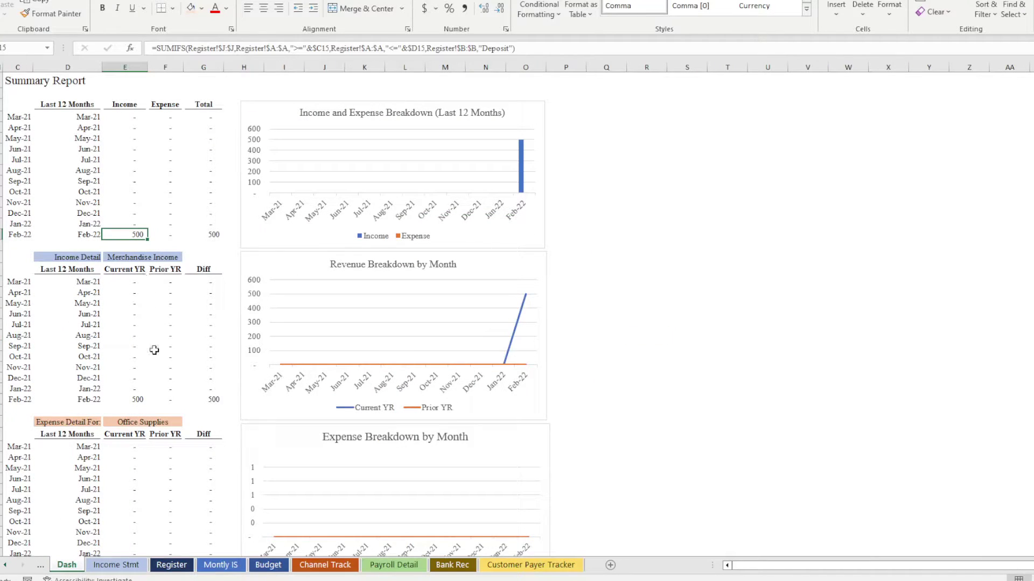
click(143, 258)
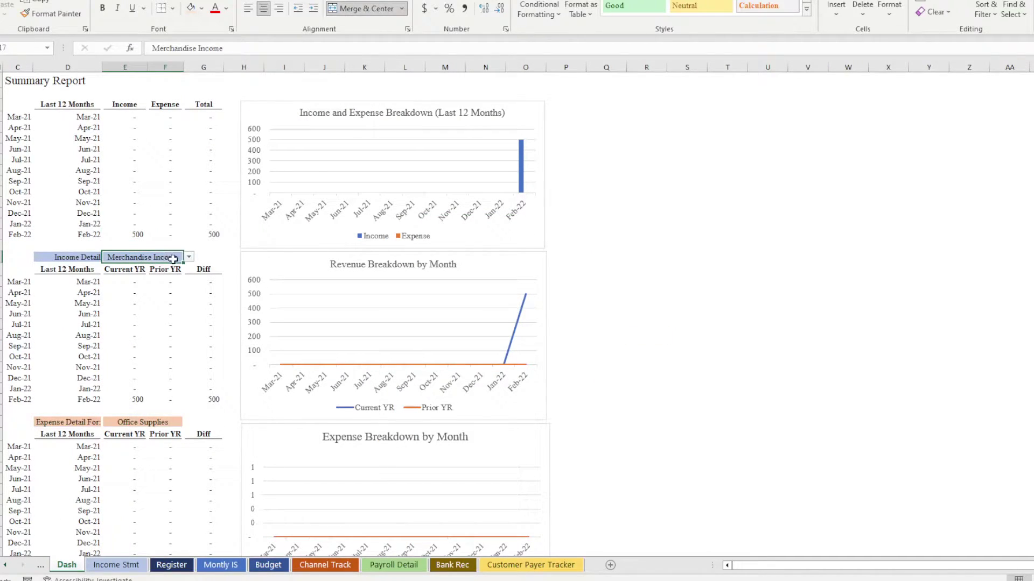
click(187, 258)
click(129, 276)
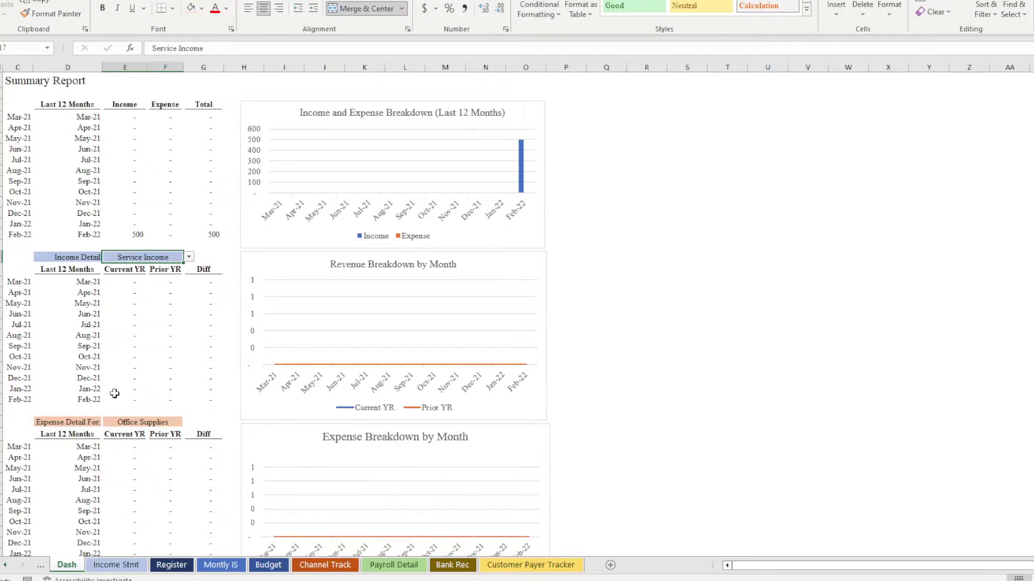
click(189, 257)
click(129, 266)
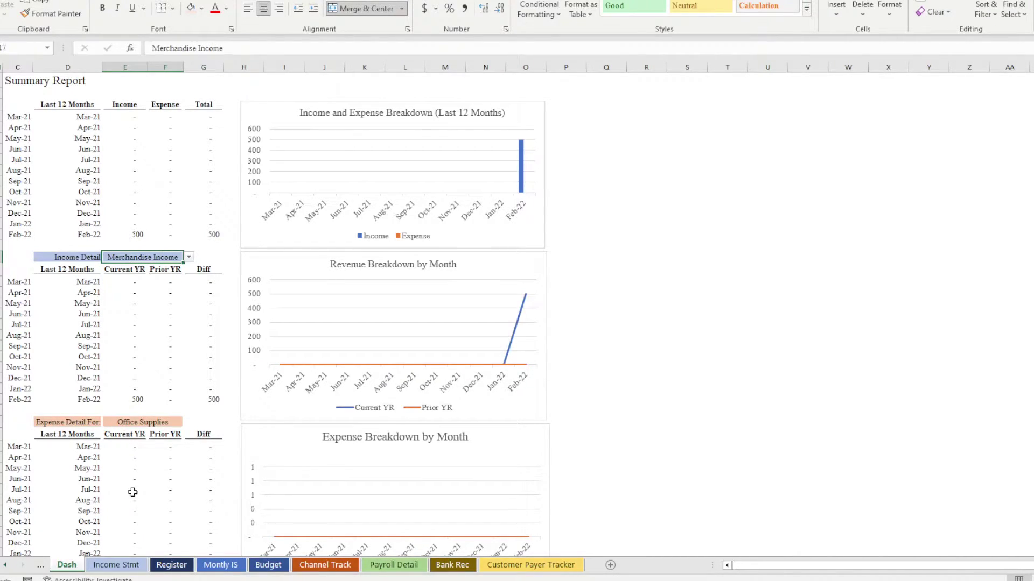
scroll(152, 507, down, 2)
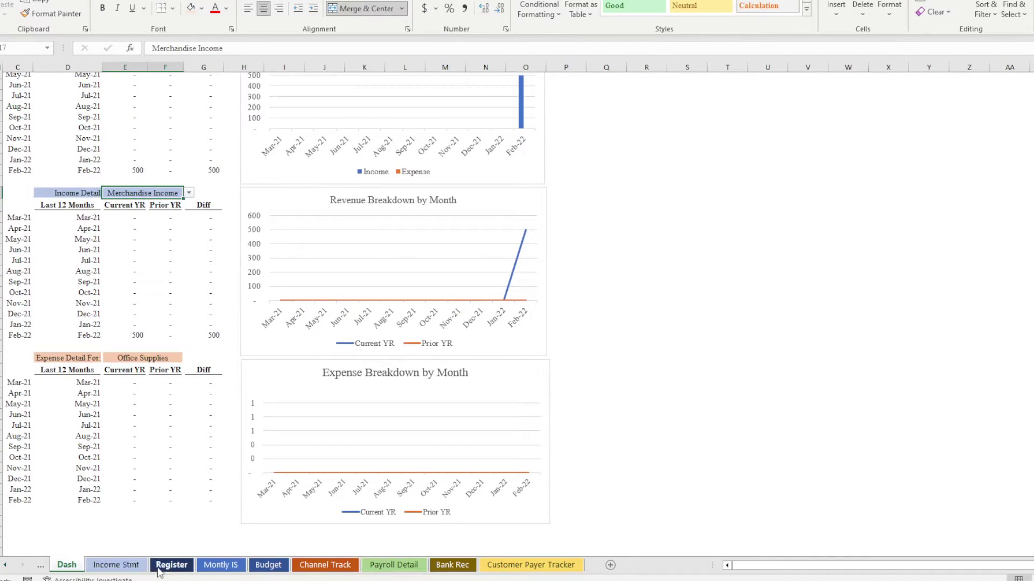
- Check February 2022 Merchandise Income in both the fiscal-year and the last-12-months tables of the Montly IS sheet
click(222, 566)
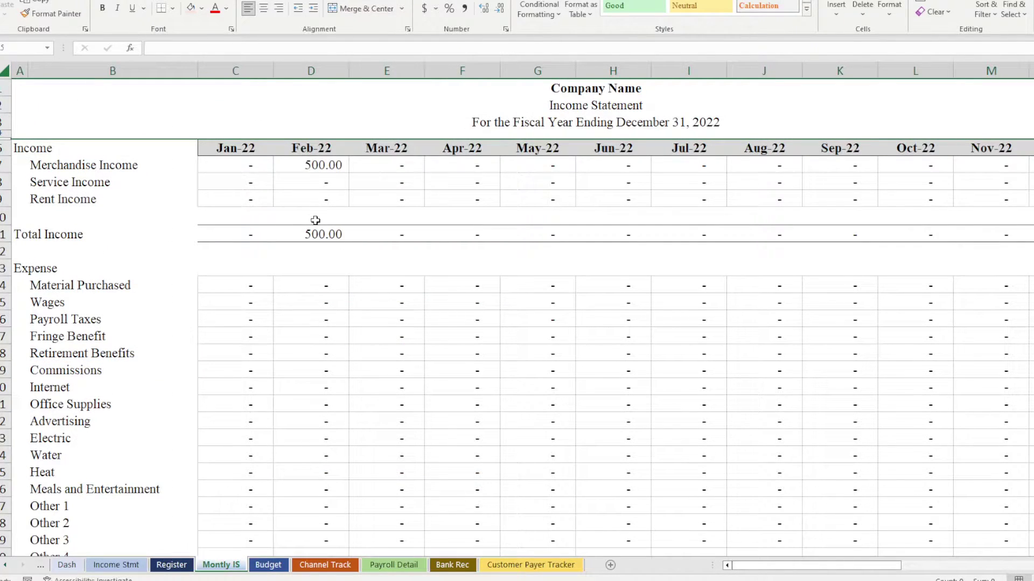
click(317, 173)
scroll(323, 358, down, 9)
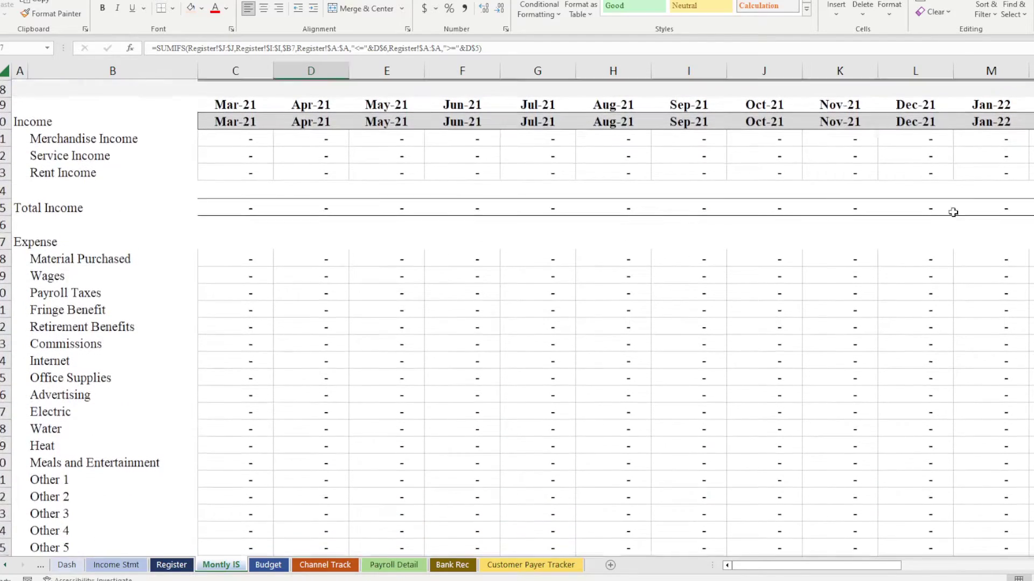
click(1030, 137)
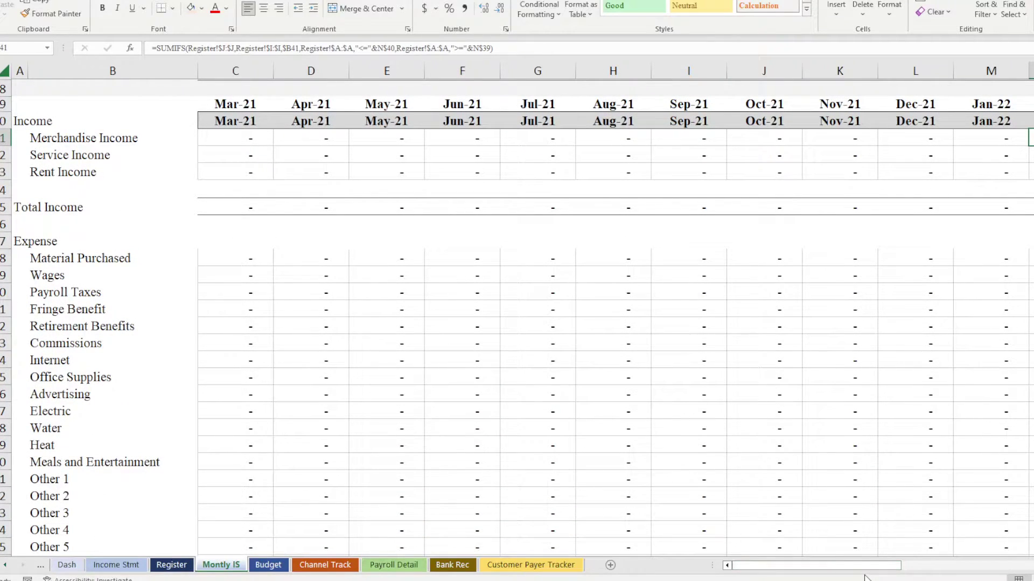
scroll(916, 569, right, 2)
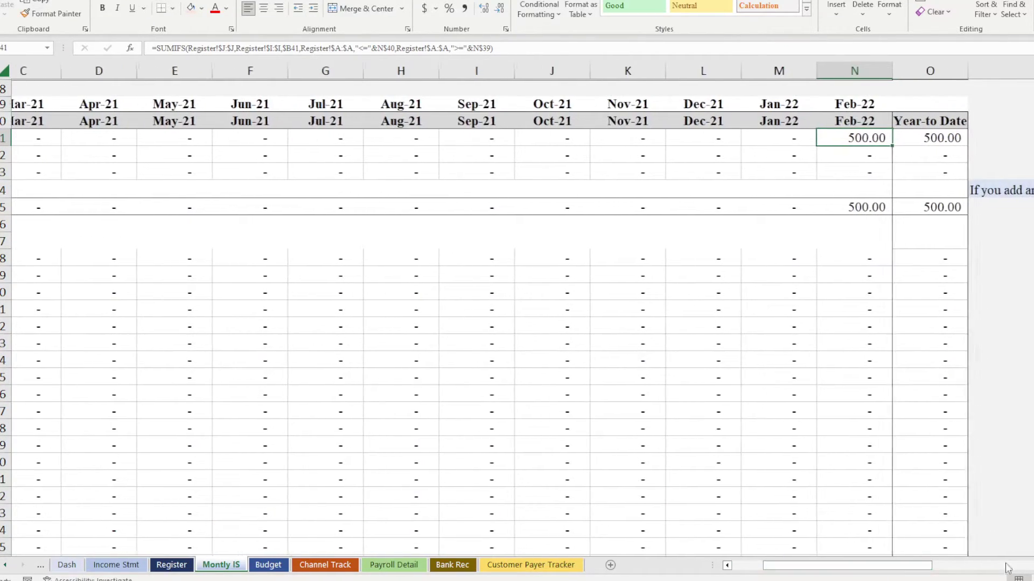
scroll(763, 237, down, 1)
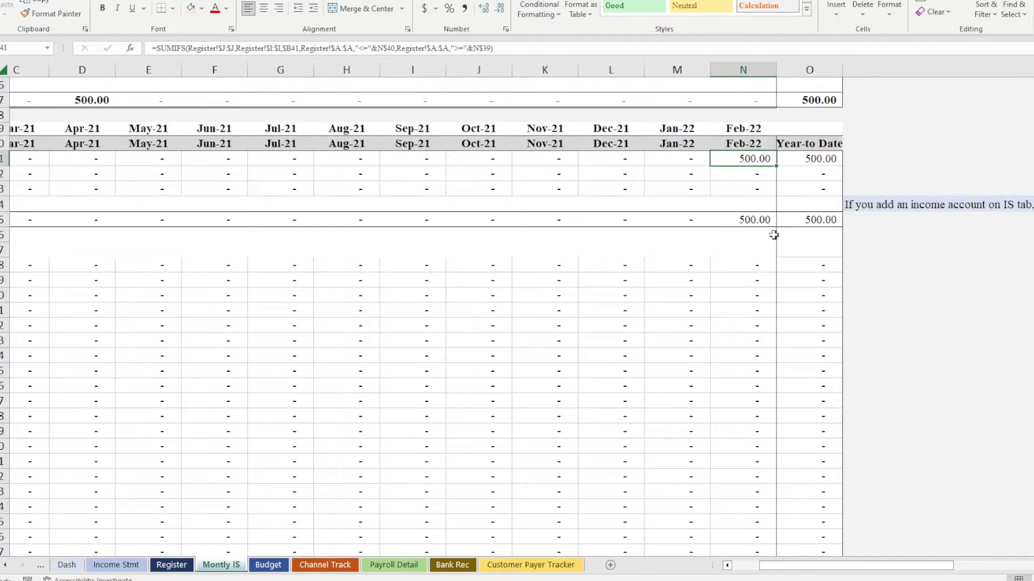
drag(938, 573, 888, 575)
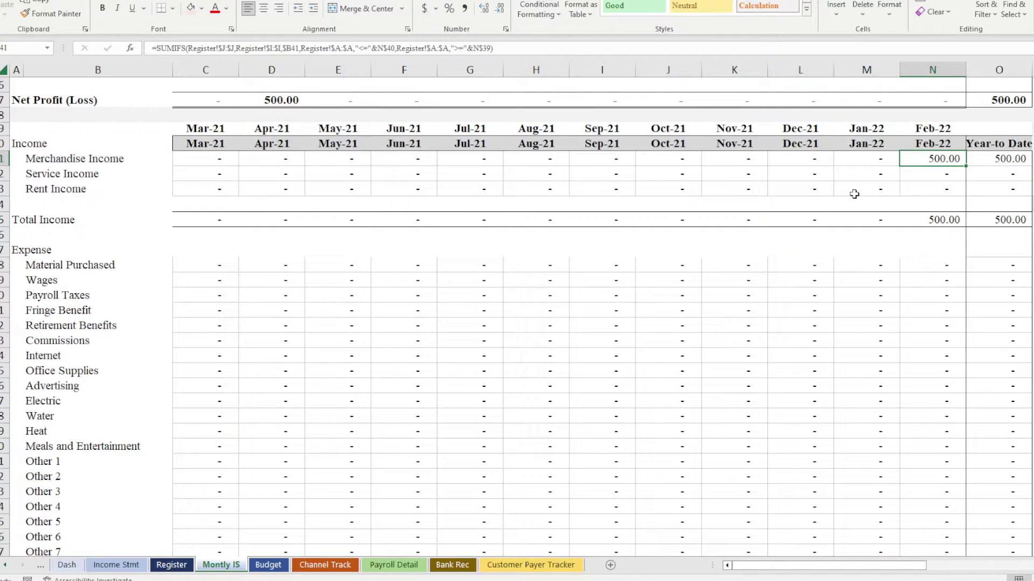
- Examine the Etsy income and expense cells for February 2022 on the Channel Track sheet
click(267, 566)
click(327, 566)
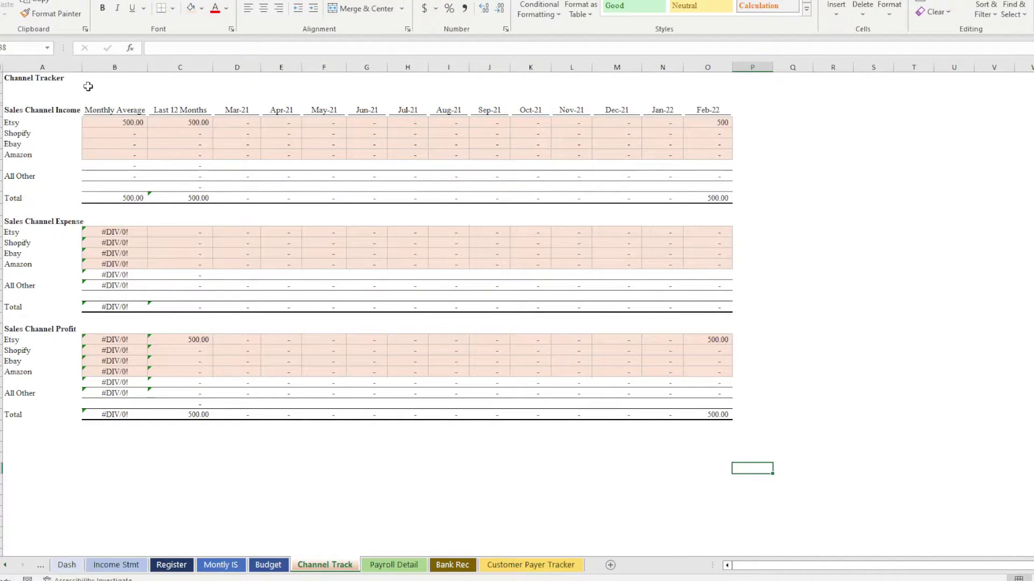
click(197, 123)
click(711, 121)
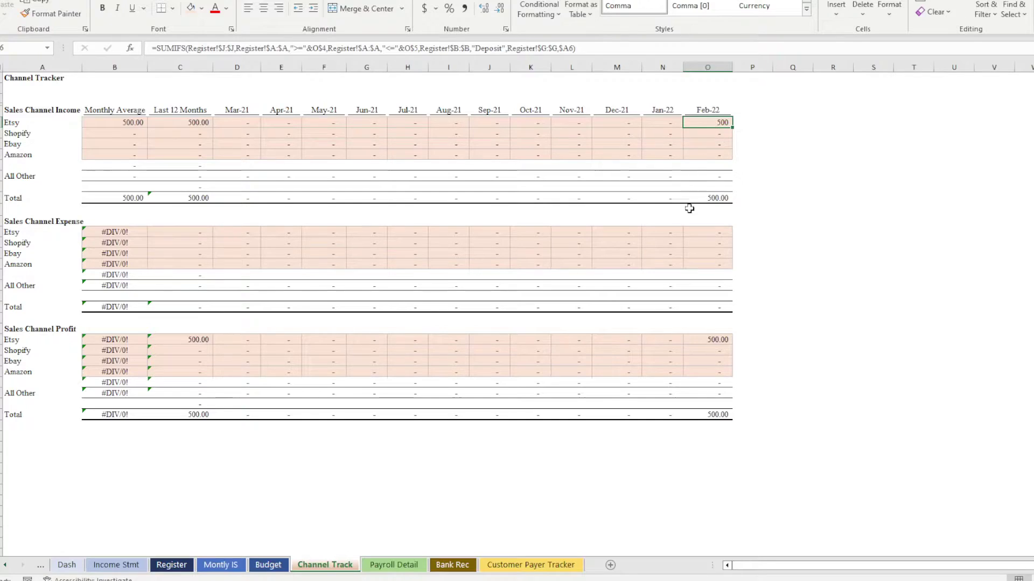
click(698, 230)
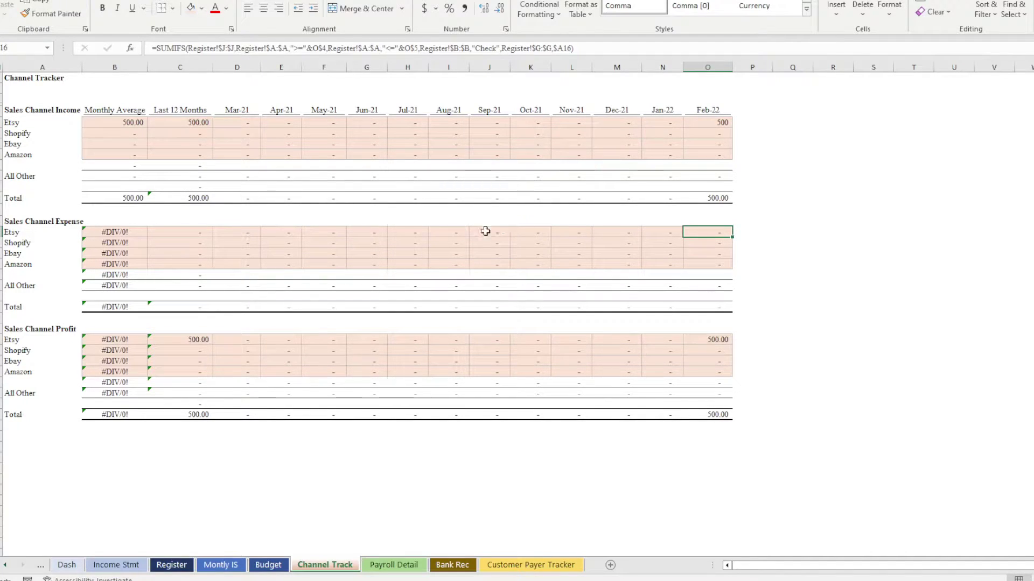
click(713, 124)
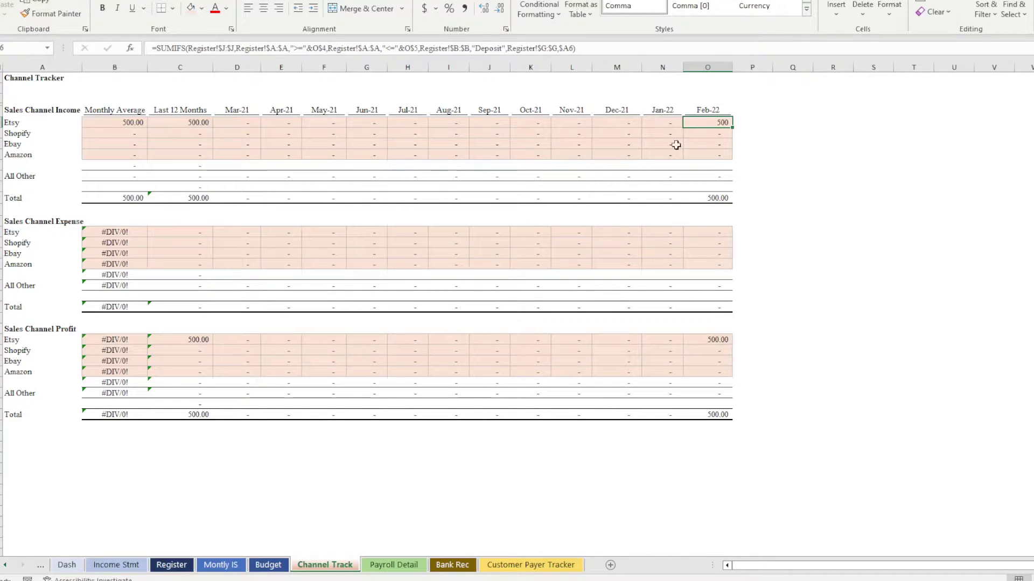
- Look over the monthly and year-to-date employee pay tables on the Payroll Detail sheet
click(394, 565)
scroll(339, 290, up, 4)
scroll(337, 290, down, 4)
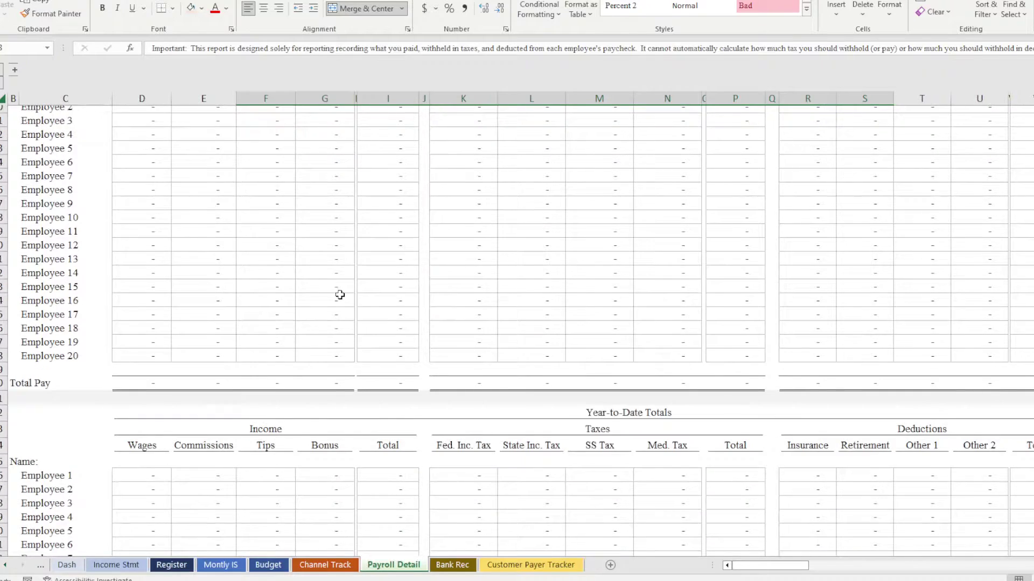
scroll(340, 294, up, 4)
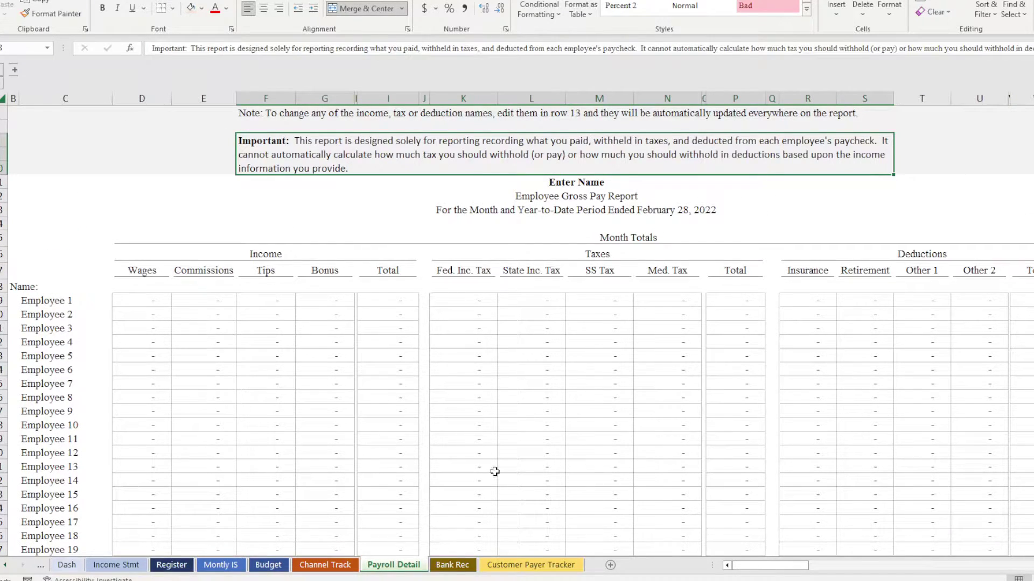
- Check the outstanding transaction detail and the Outstanding Deposits amount on the Bank Rec sheet
click(452, 566)
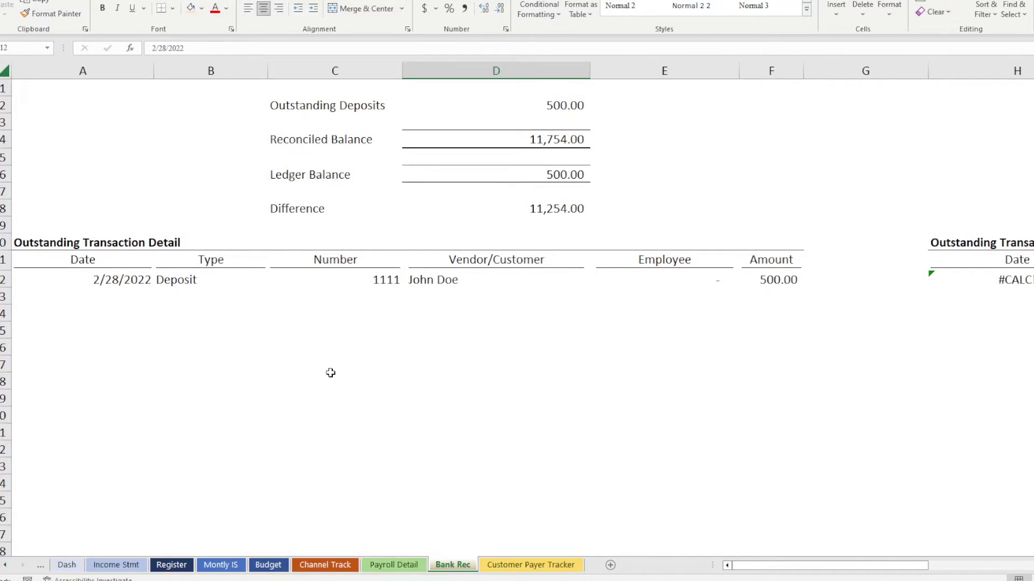
scroll(331, 372, up, 1)
drag(773, 330, 59, 341)
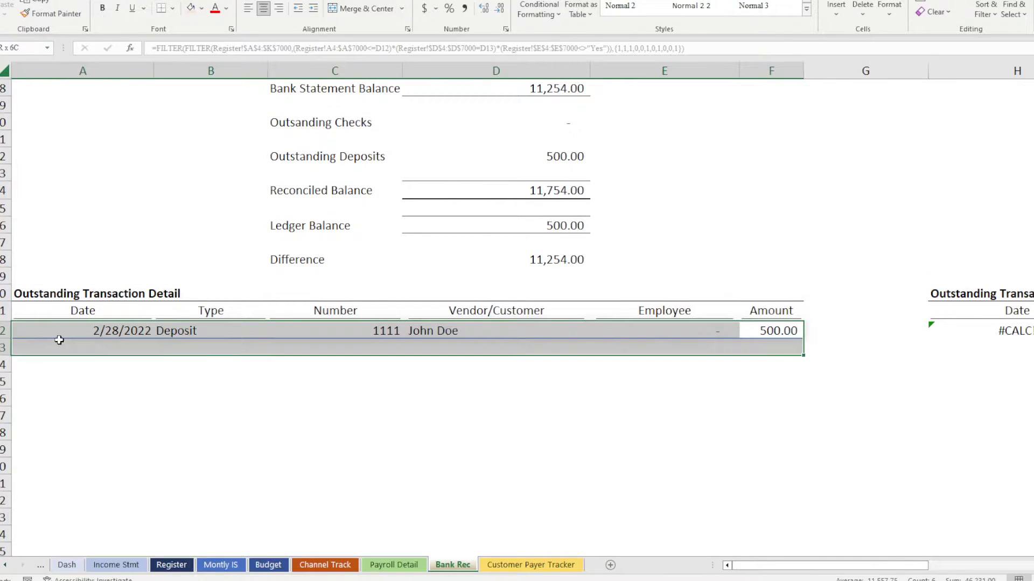
scroll(168, 390, up, 4)
click(457, 361)
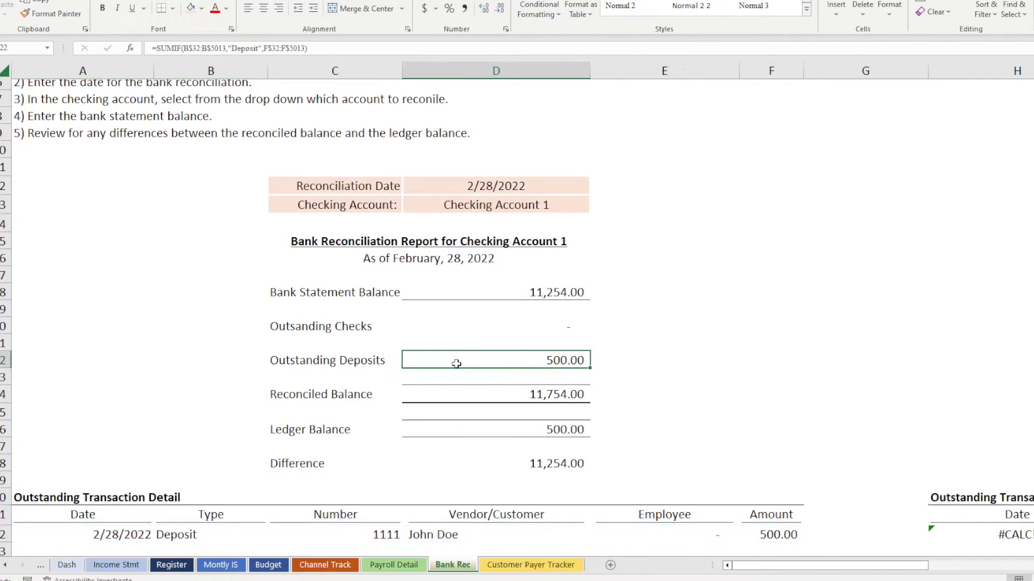
- Clear the Bank Statement Balance in the Checking Account 1 reconciliation report
click(549, 295)
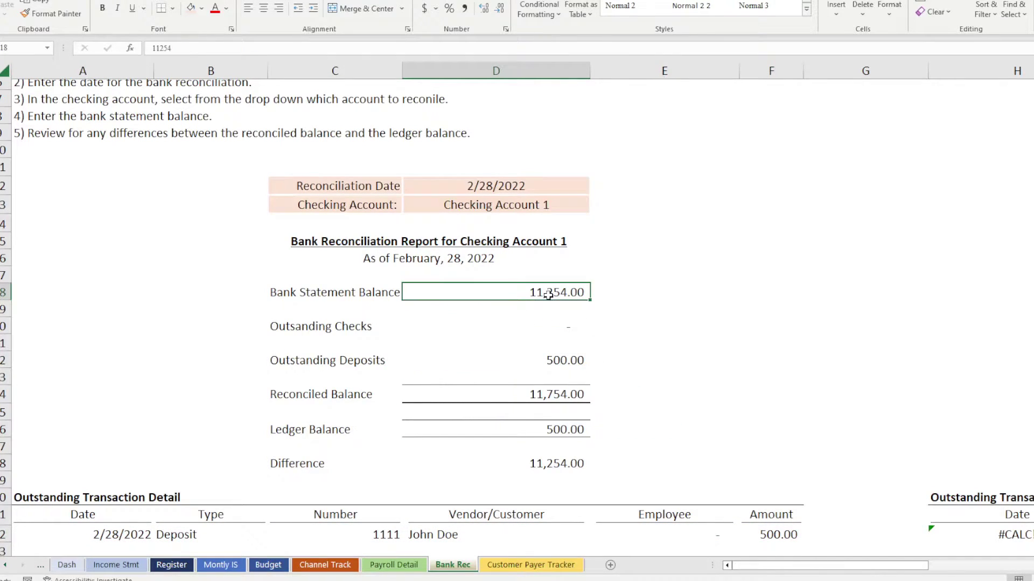
key(Delete)
click(680, 306)
- Check the customer's current month and current YTD receipts on the Customer Payer Tracker sheet
click(531, 564)
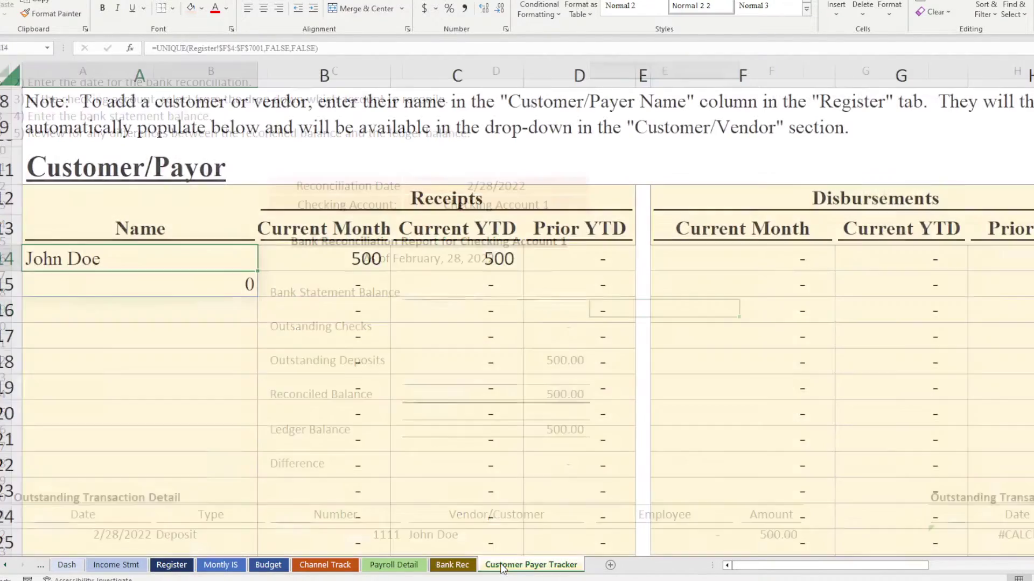
click(349, 263)
click(488, 263)
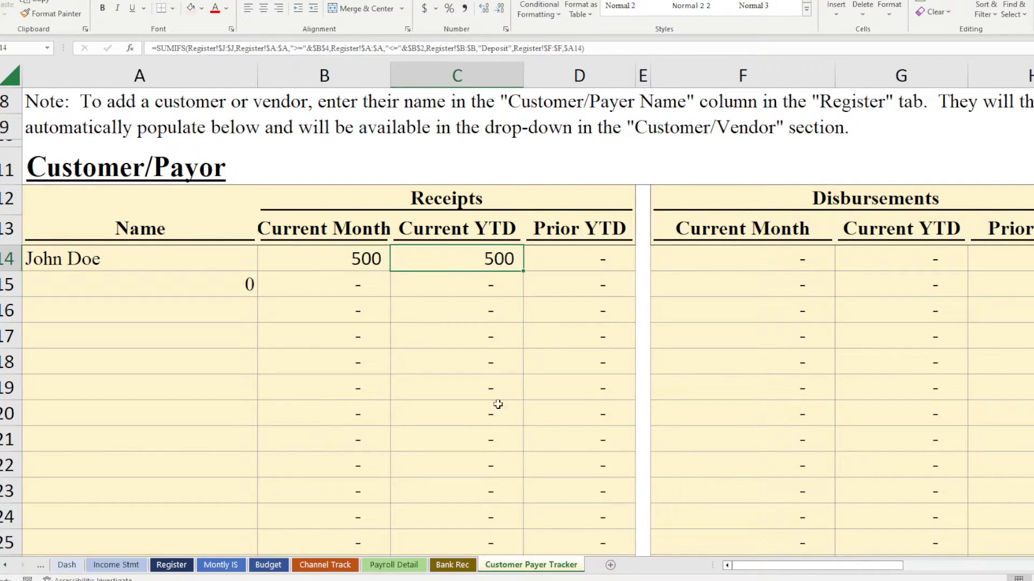
- Clear the leftover paycheck income, tax and deduction entries in rows 7 to 10 of the Register sheet
click(181, 565)
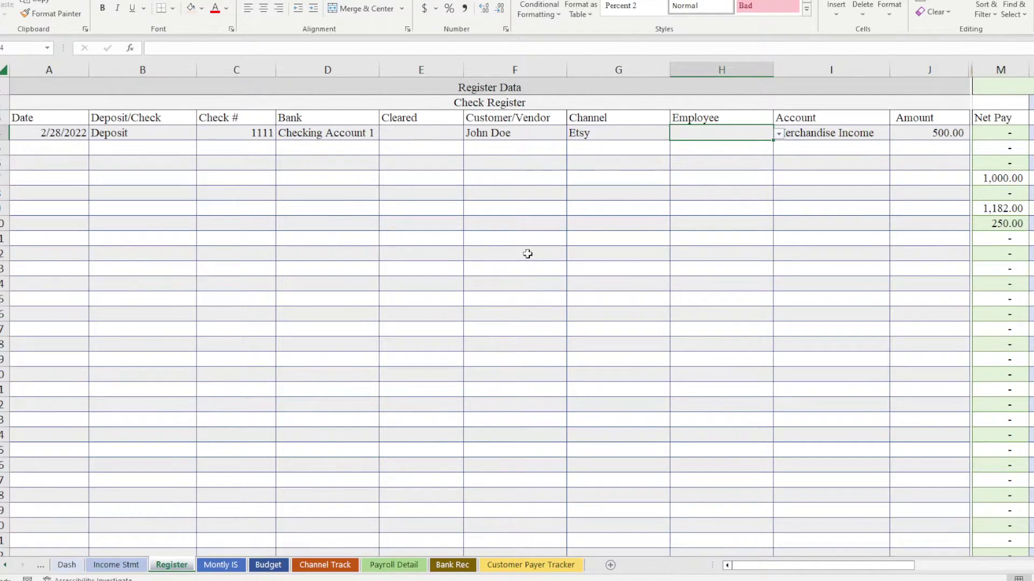
drag(1031, 177, 1033, 223)
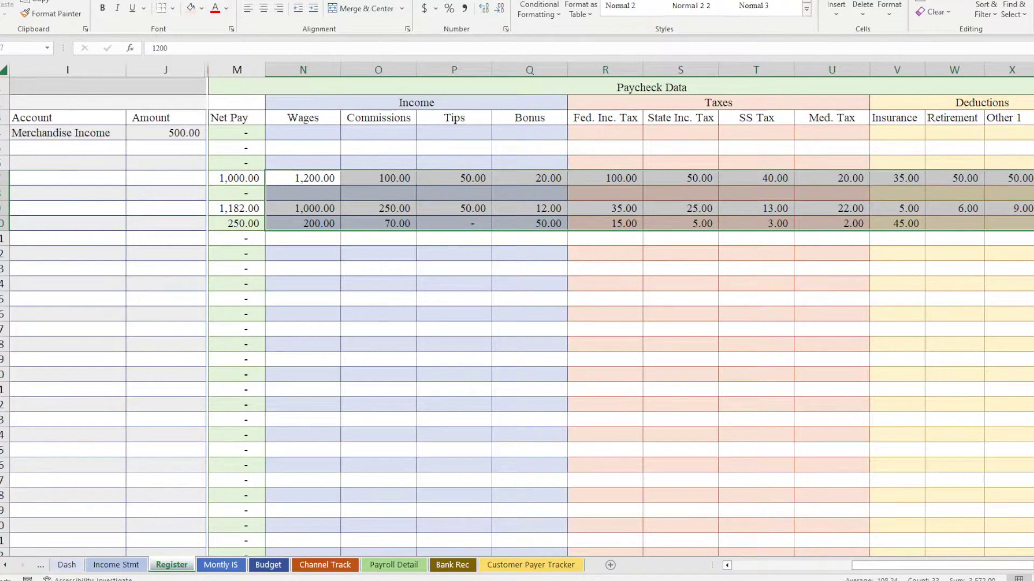
key(Delete)
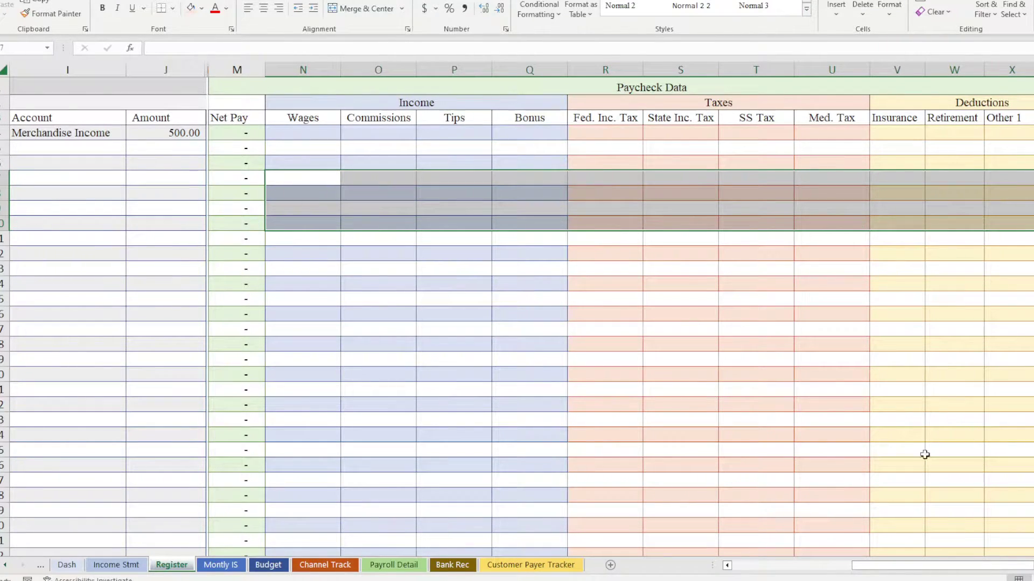
drag(884, 567, 764, 566)
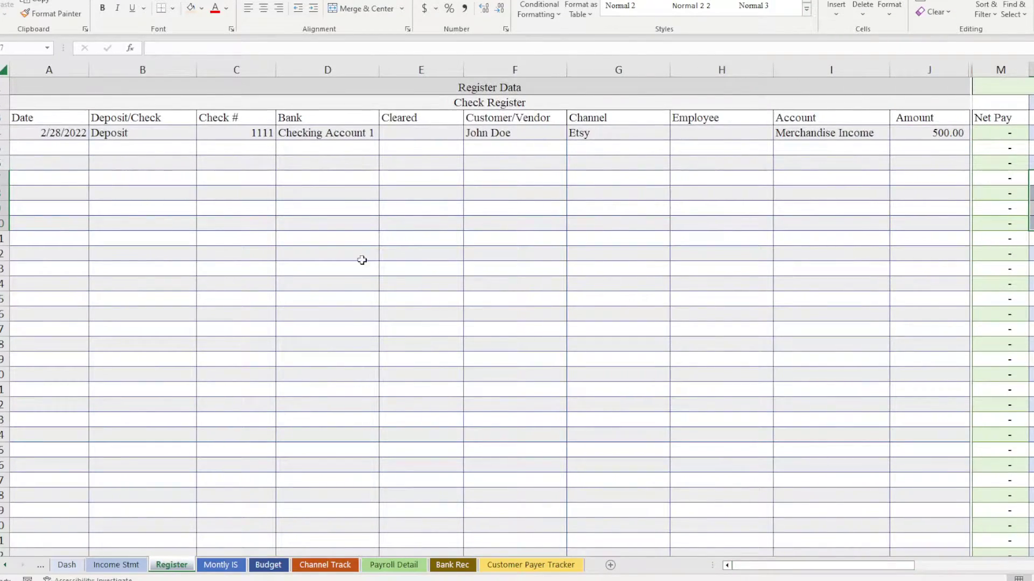
click(258, 235)
- Start a new Register transaction in row 5 dated 2/28/2022 with the type Check
click(57, 153)
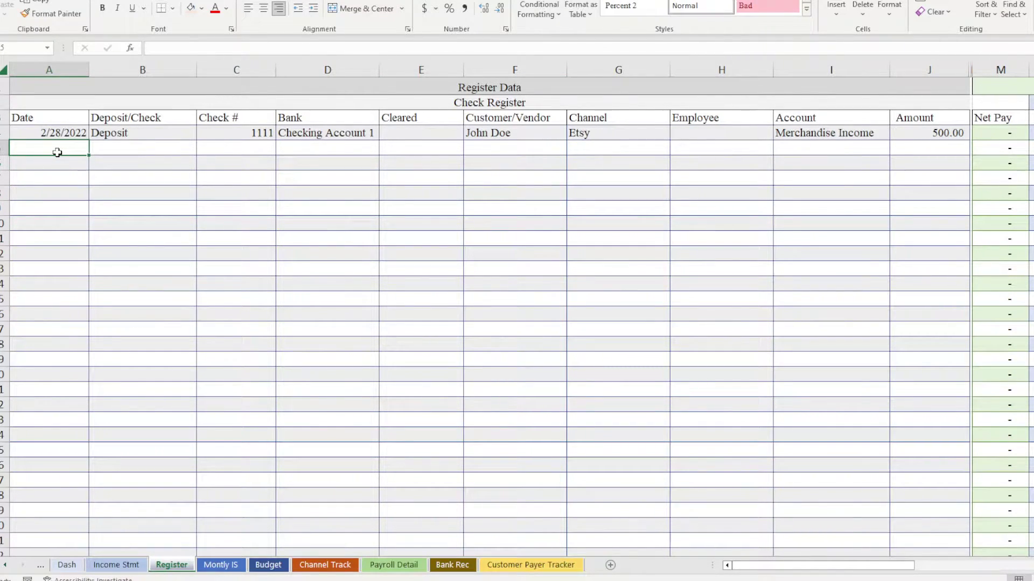
text(2/28/2022)
key(Return)
click(110, 147)
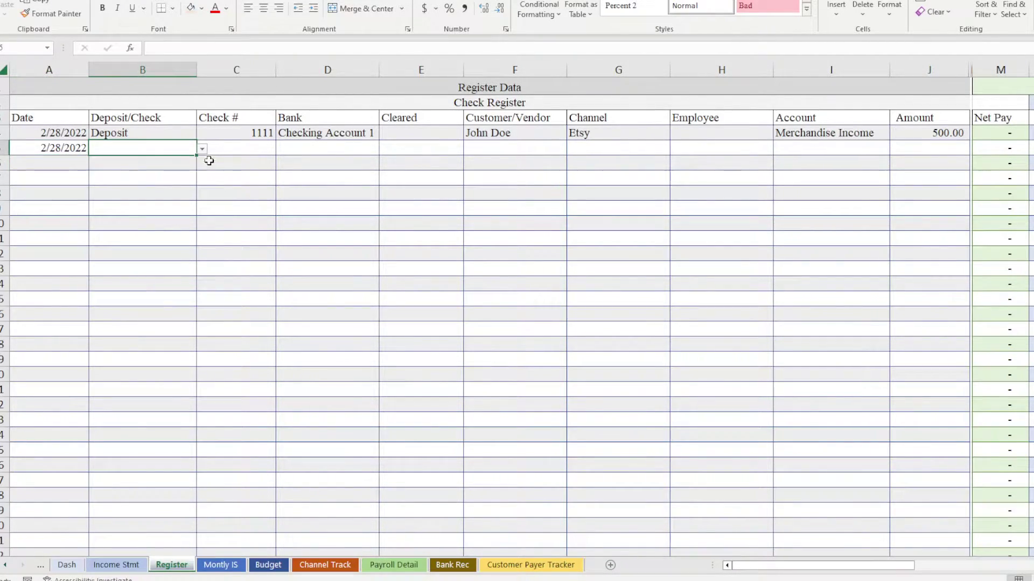
click(202, 150)
click(105, 171)
- Set the new check's number to 8000 and its bank to Checking Account 2
click(245, 148)
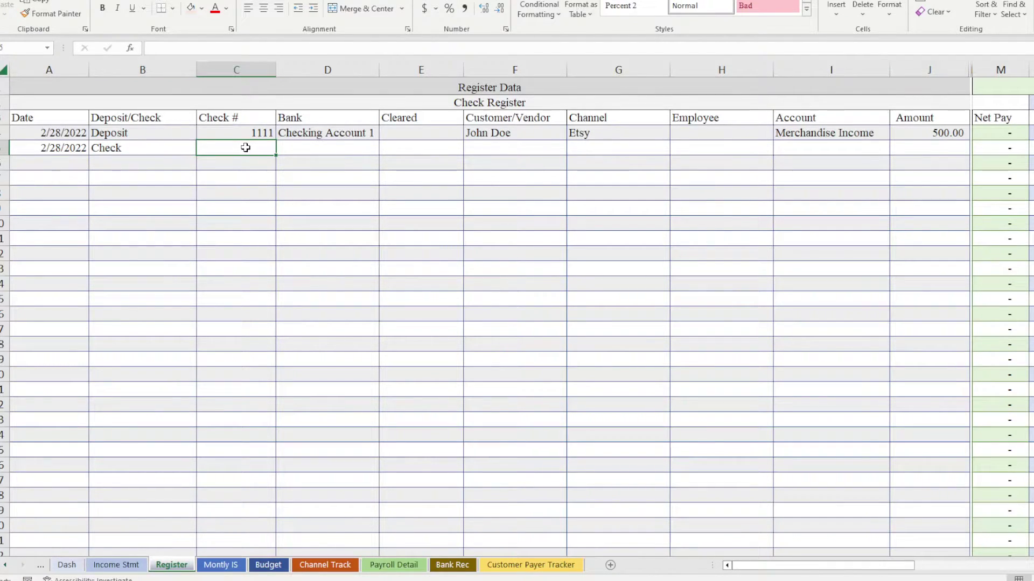
text(8000)
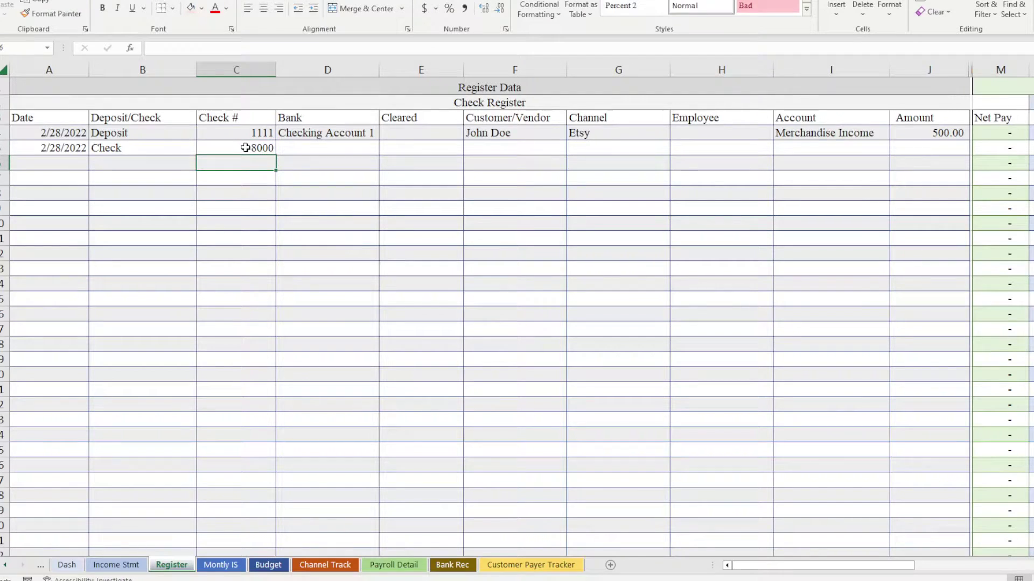
key(Tab)
click(383, 144)
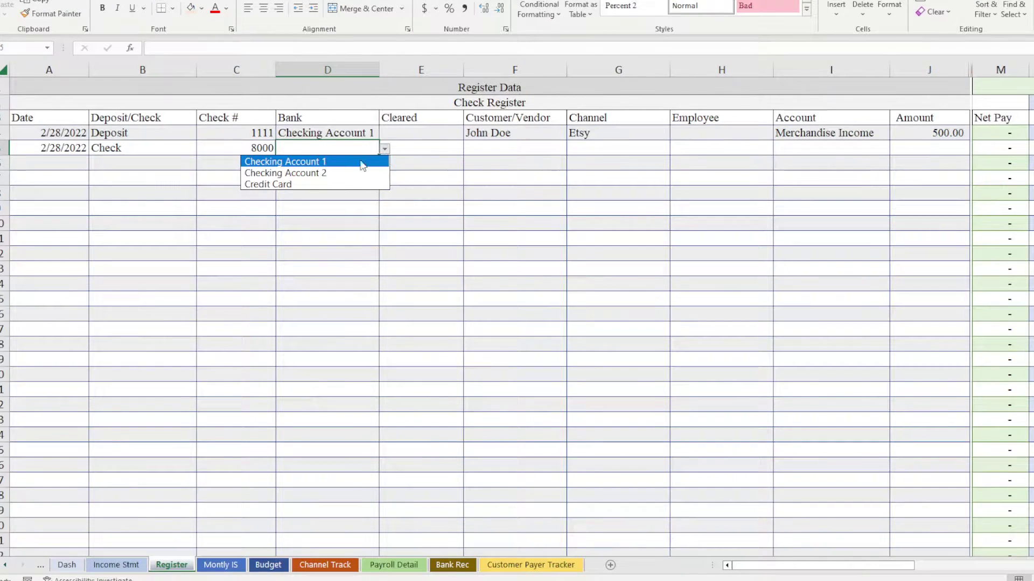
click(326, 171)
- Assign the check in row 5 to Employee 1, leaving Cleared, Customer/Vendor and Channel blank
click(437, 148)
click(516, 149)
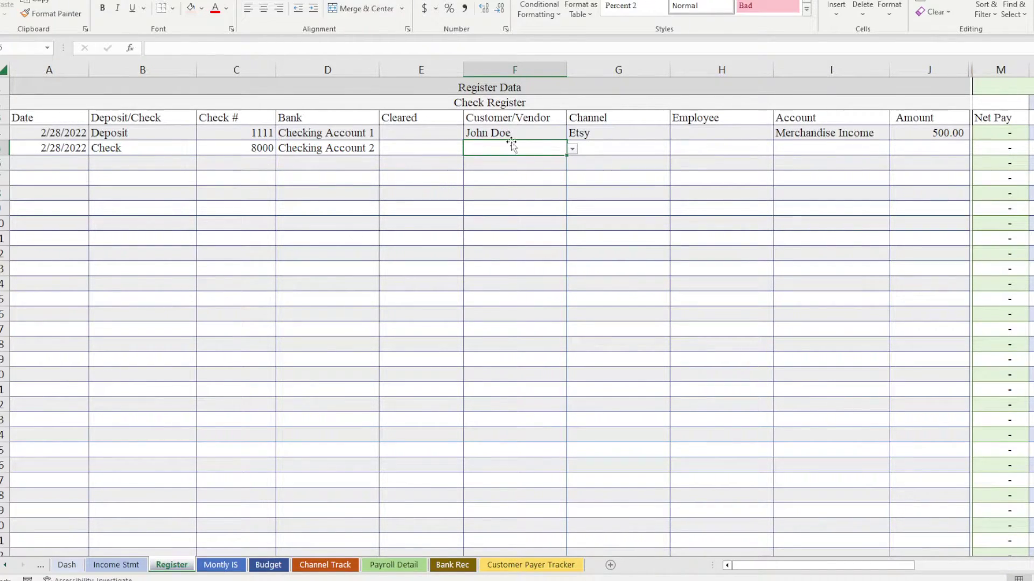
click(621, 148)
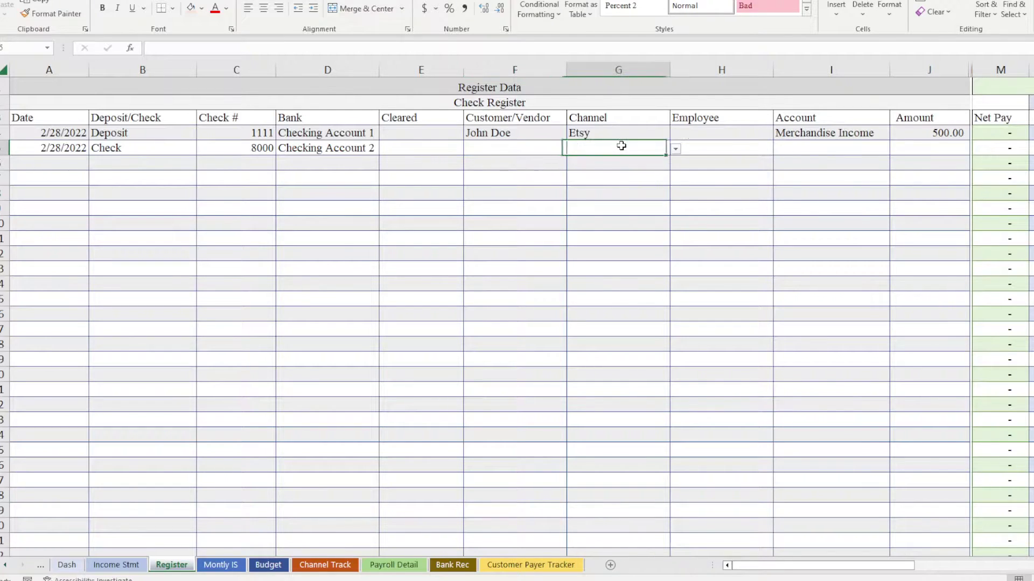
click(693, 147)
click(654, 148)
click(720, 144)
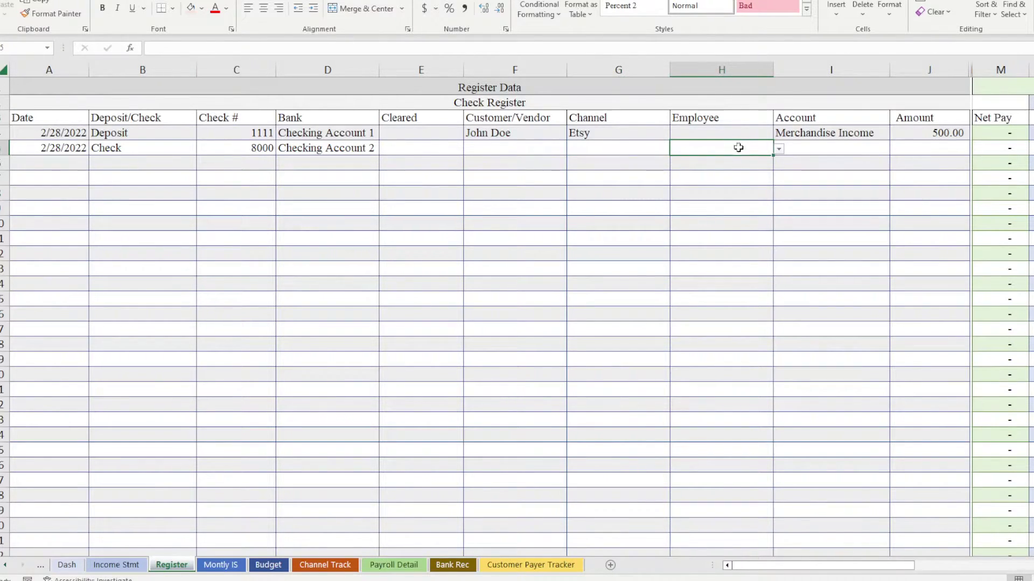
click(778, 149)
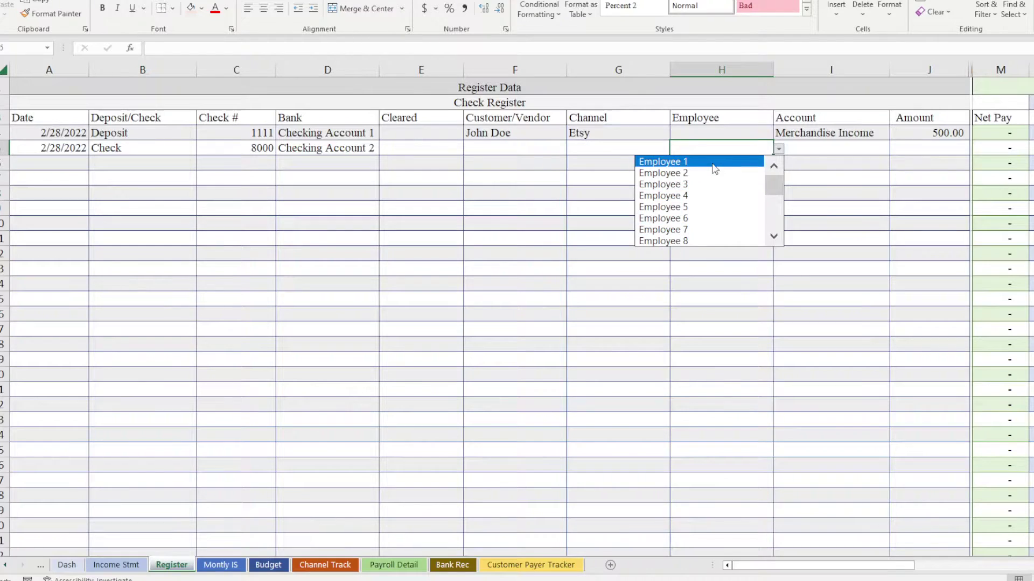
click(738, 162)
- Set the Employee 1 check's account to Wages and enter 1000 as its amount
click(804, 150)
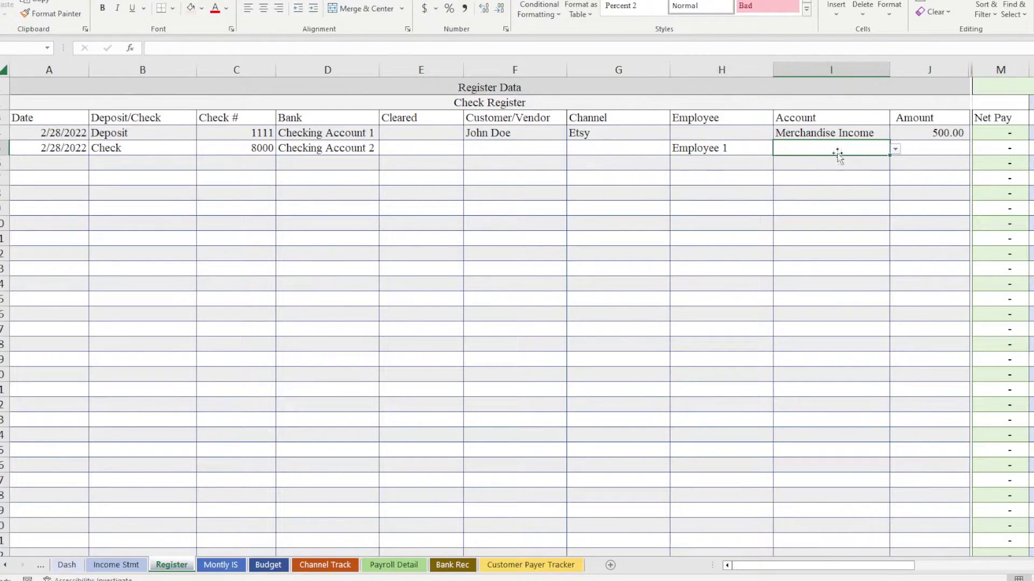
click(895, 150)
click(796, 173)
click(926, 151)
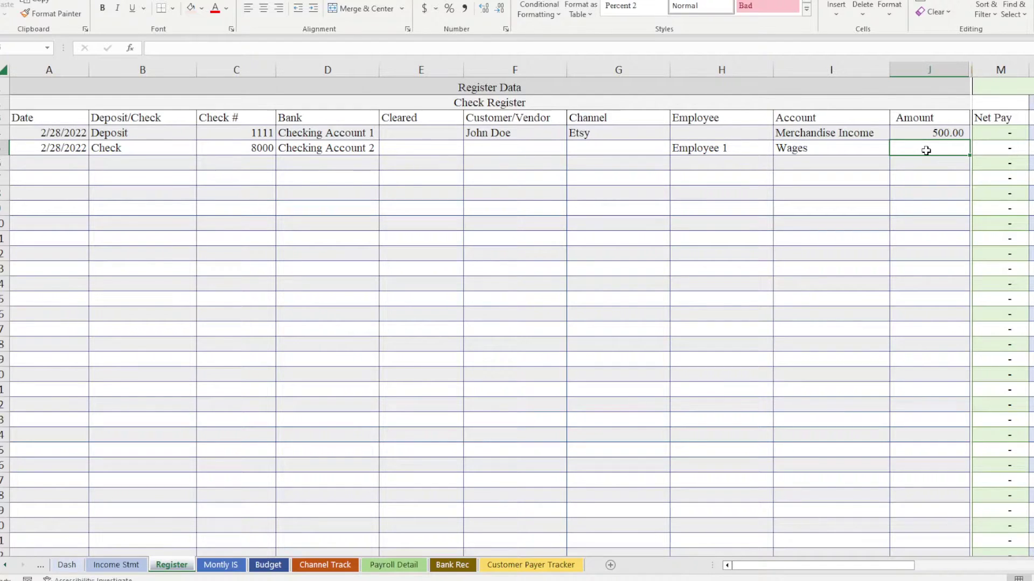
text(1000)
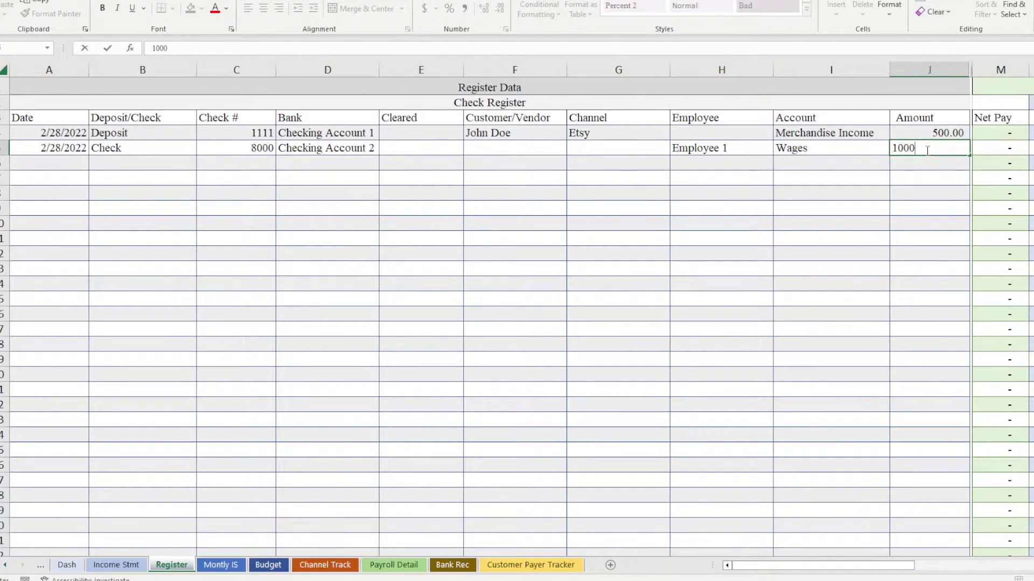
- Commit the check's 1000 amount and enter its paycheck income as 1500 wages, 10 commissions and 5 tips, leaving the bonus blank
key(Tab)
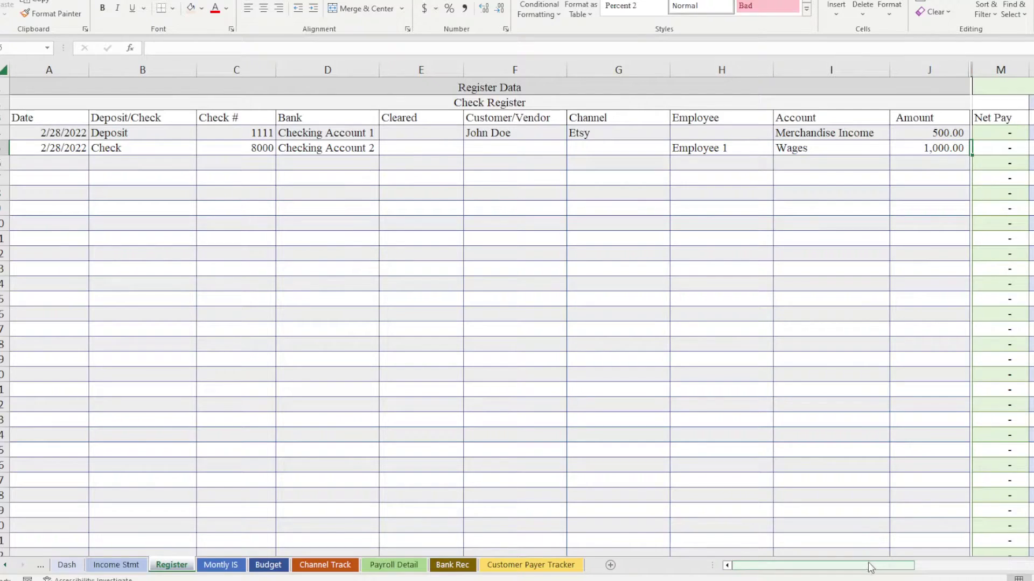
drag(863, 569, 1014, 568)
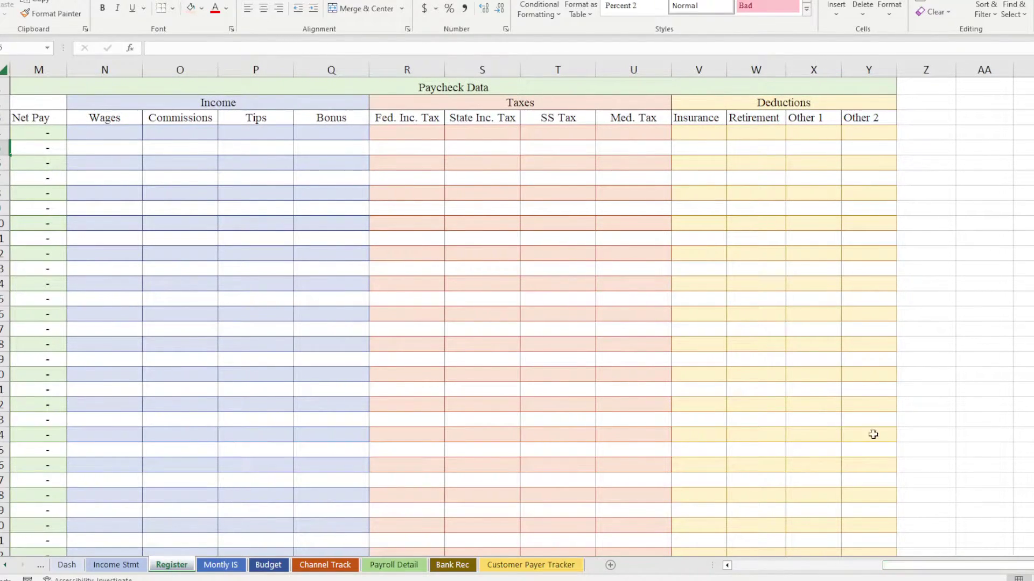
click(110, 150)
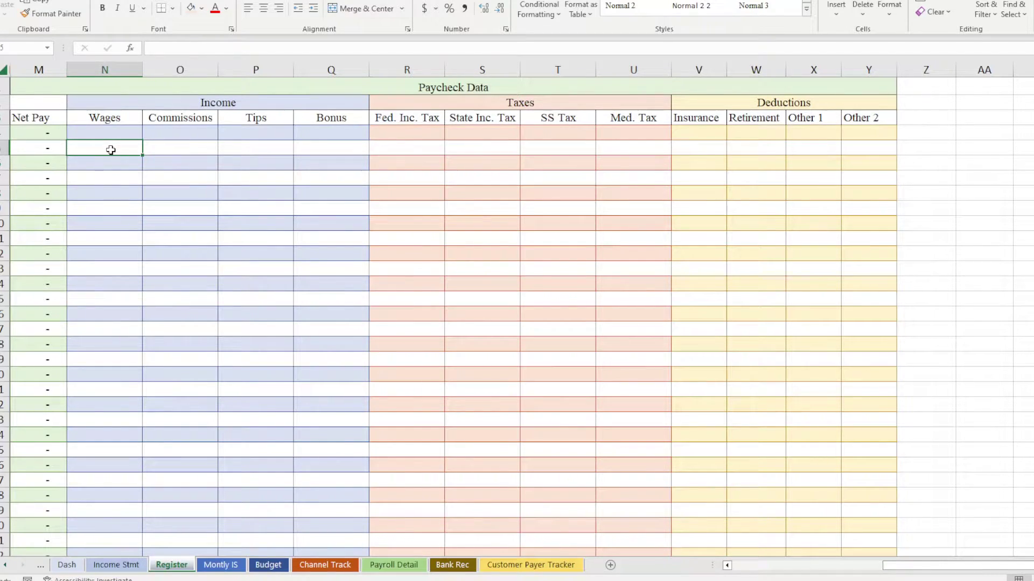
drag(904, 573, 878, 574)
click(133, 146)
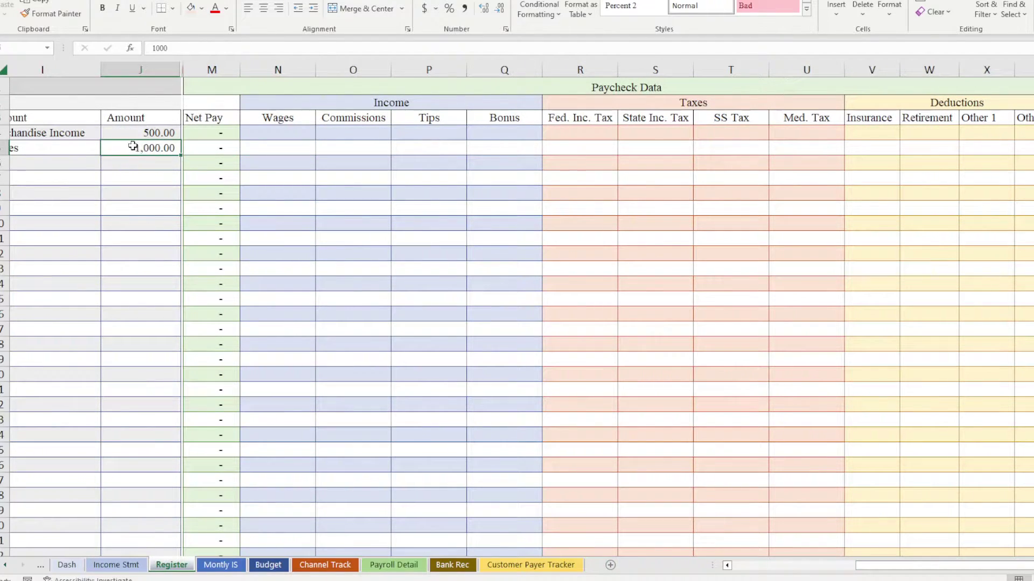
click(197, 147)
click(257, 148)
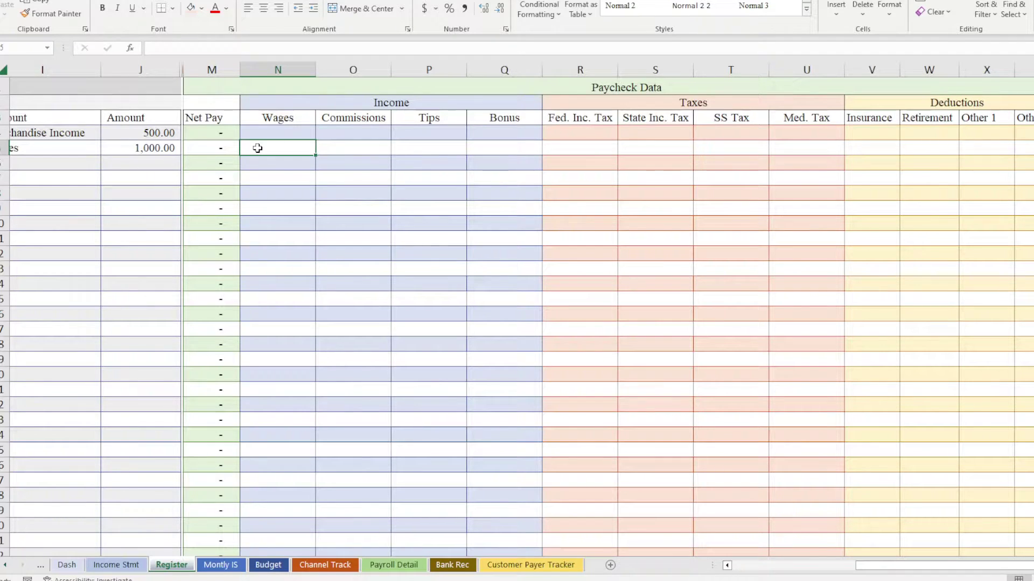
text(1500)
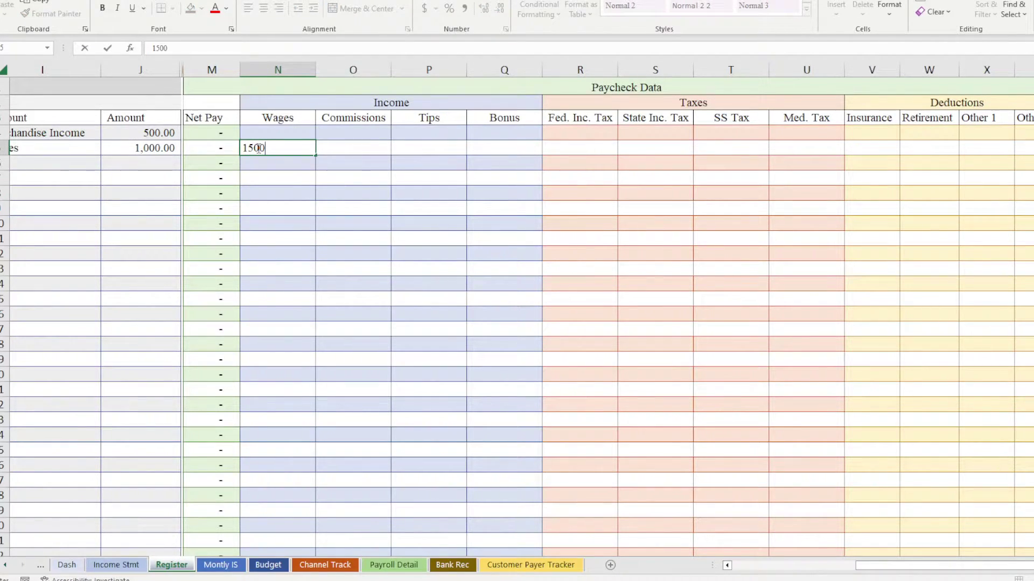
key(Tab)
text(10)
key(Tab)
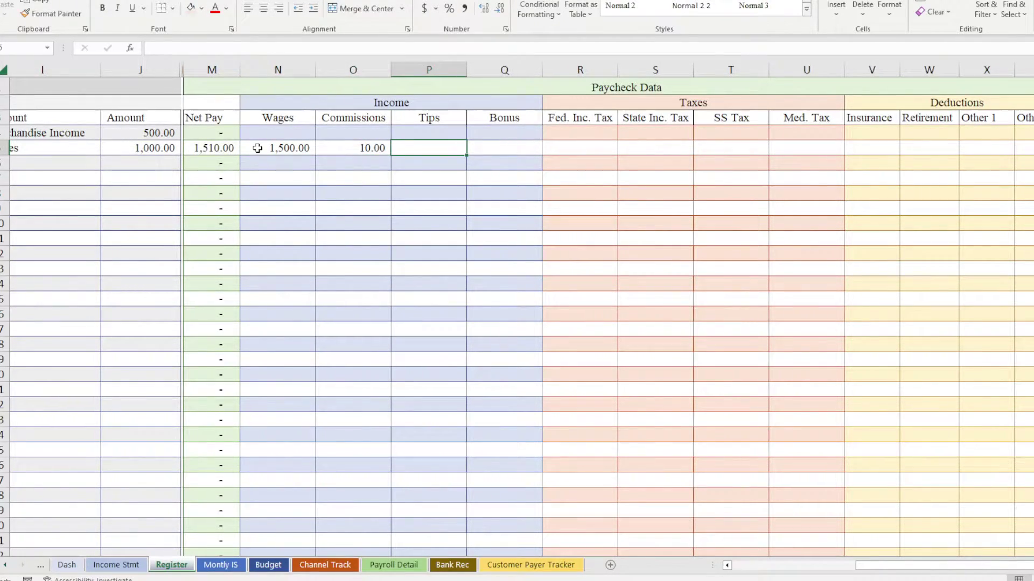
text(5)
key(Tab)
key(Tab)
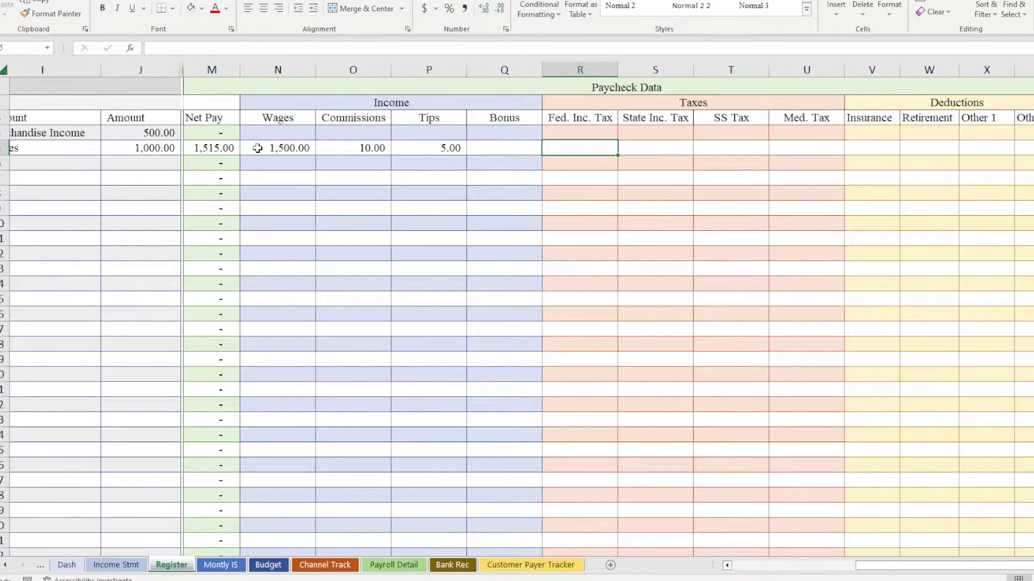
- Enter the paycheck's taxes as 200 federal income tax, 100 state income tax, 50 SS tax and 65 Med. tax
text(200)
key(Tab)
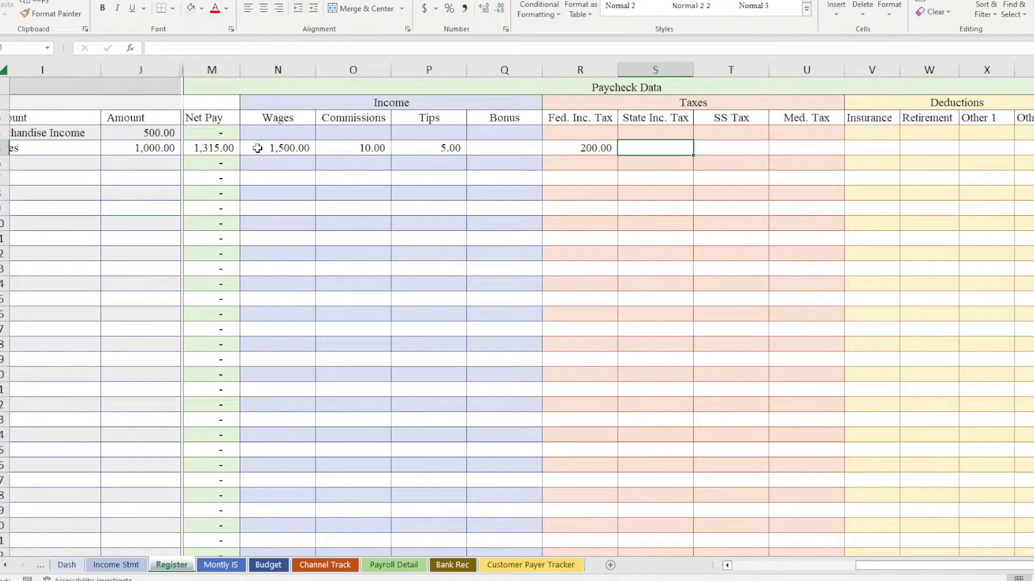
text(100)
key(Tab)
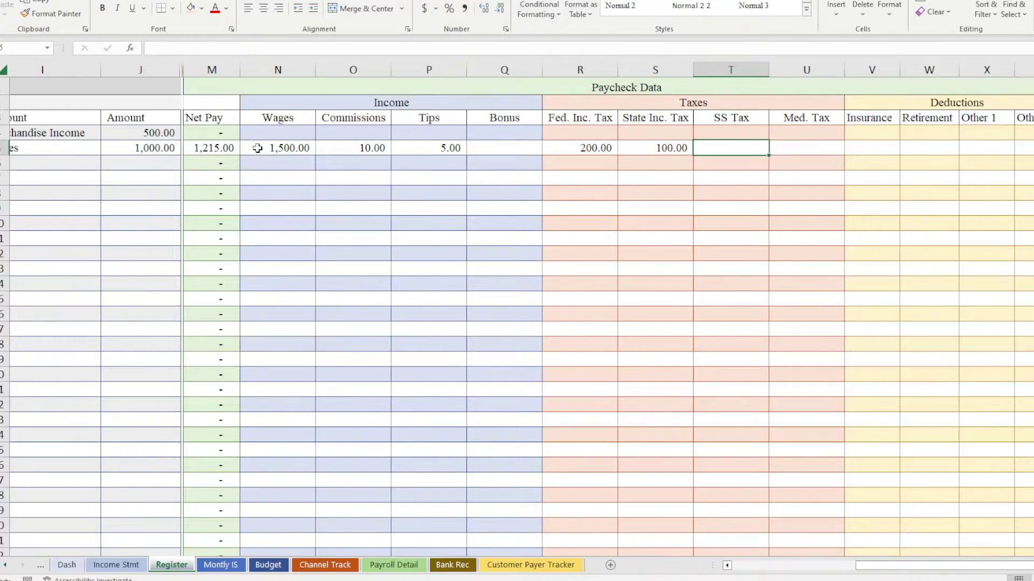
text(50)
key(Tab)
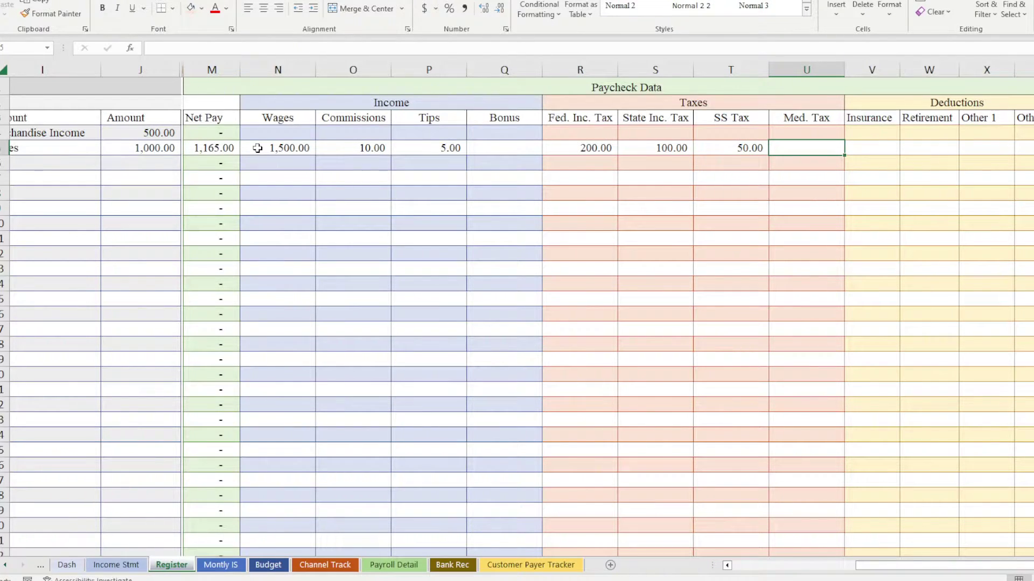
text(65)
key(Tab)
- Enter an insurance deduction of 100 for the paycheck, leaving the other deductions blank
text(100)
key(Tab)
key(Tab)
key(Tab)
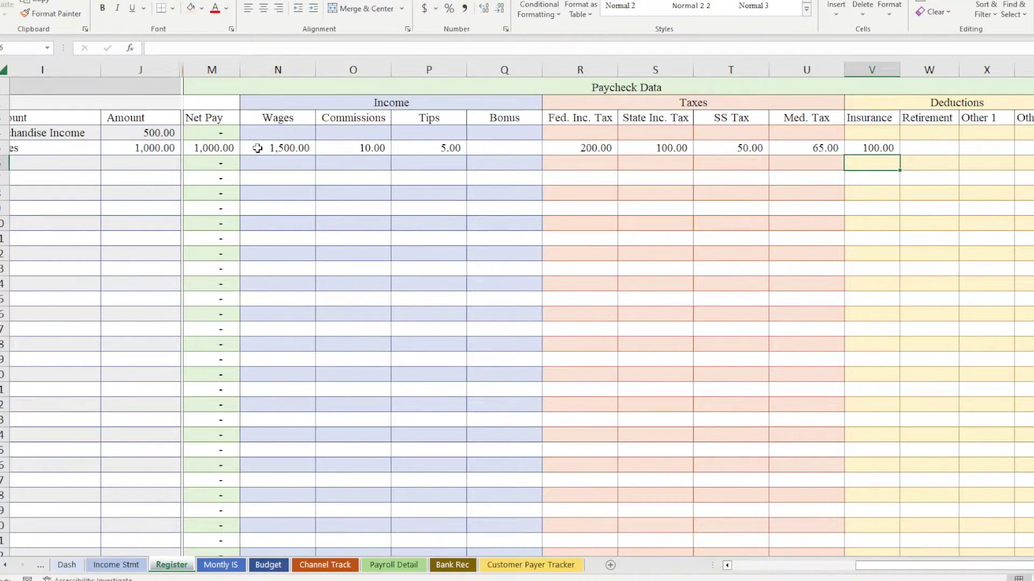
key(Return)
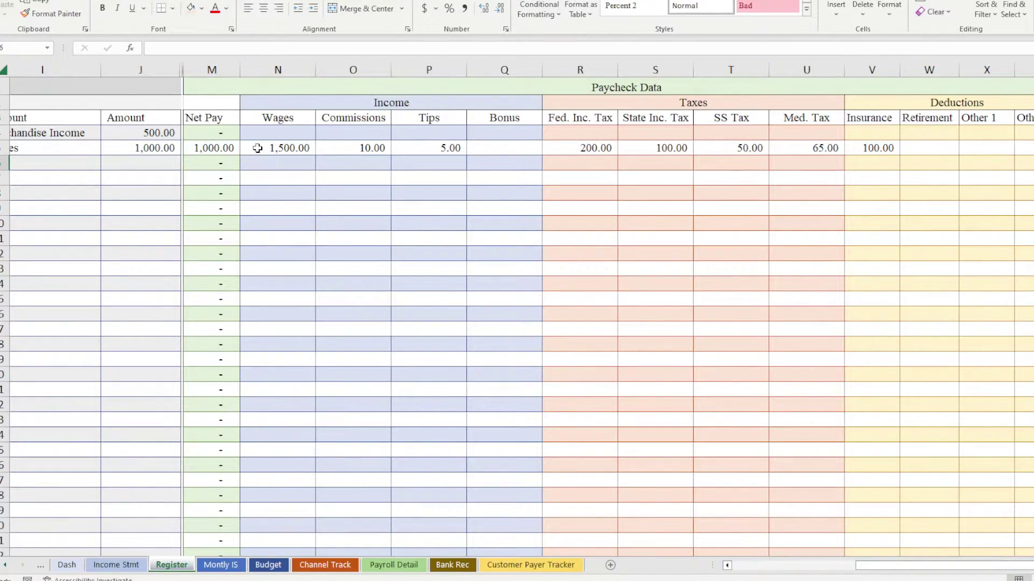
- Check the February actual amount for Wages on the Income Stmt sheet
drag(974, 569, 829, 544)
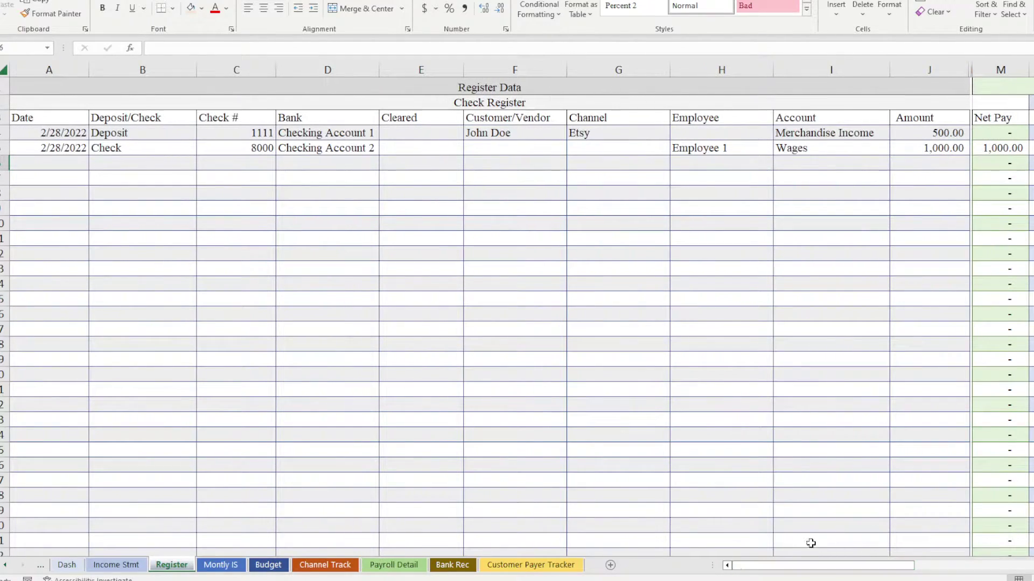
click(121, 565)
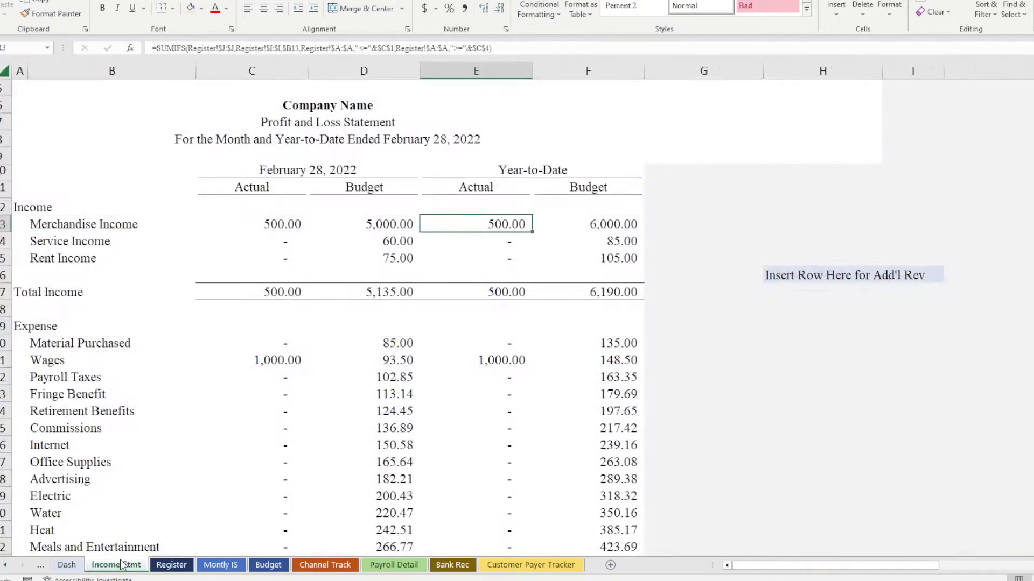
click(232, 363)
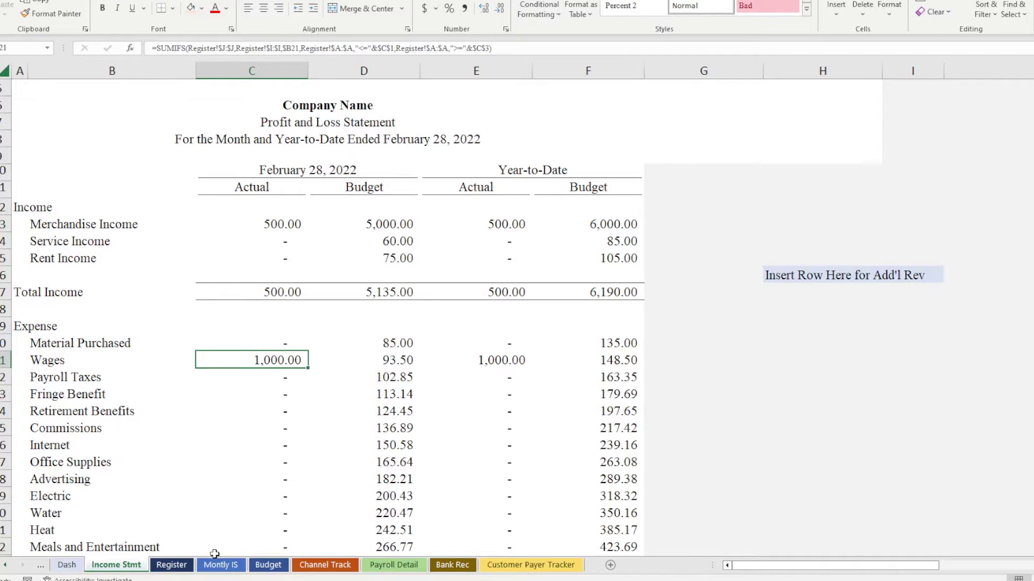
- Look over the customer receipts and disbursements on the Customer Payer Tracker sheet
click(500, 568)
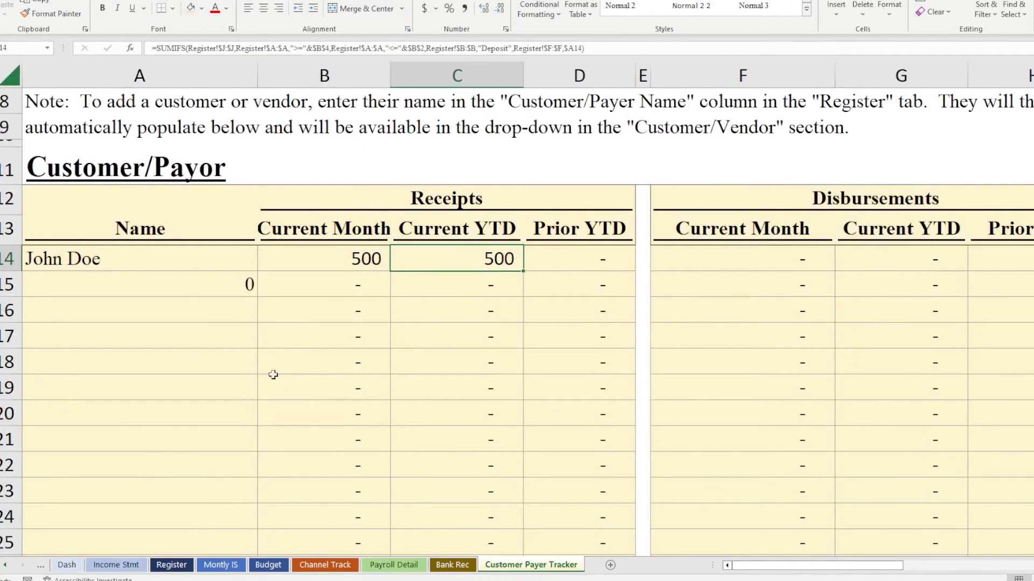
scroll(289, 311, down, 7)
scroll(289, 315, up, 7)
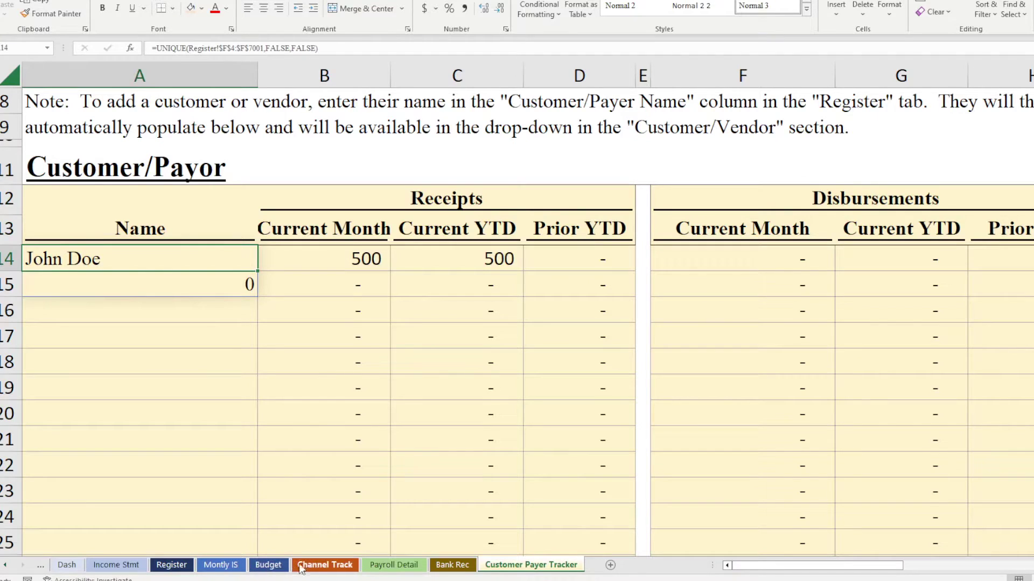
- Examine Employee 1's month and year-to-date income, taxes and deductions on the Payroll Detail sheet
click(389, 565)
scroll(366, 494, down, 1)
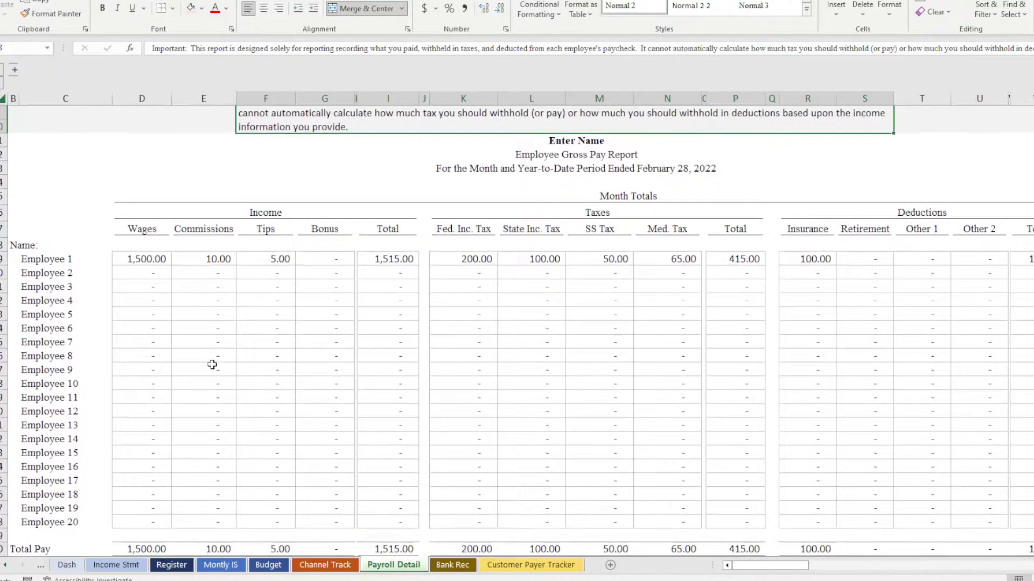
click(141, 259)
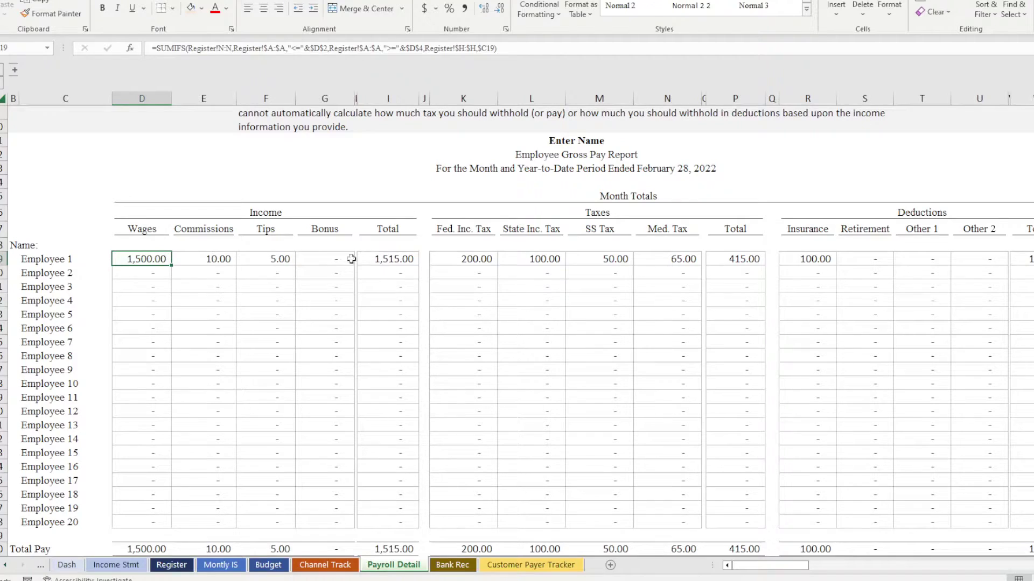
scroll(958, 357, down, 5)
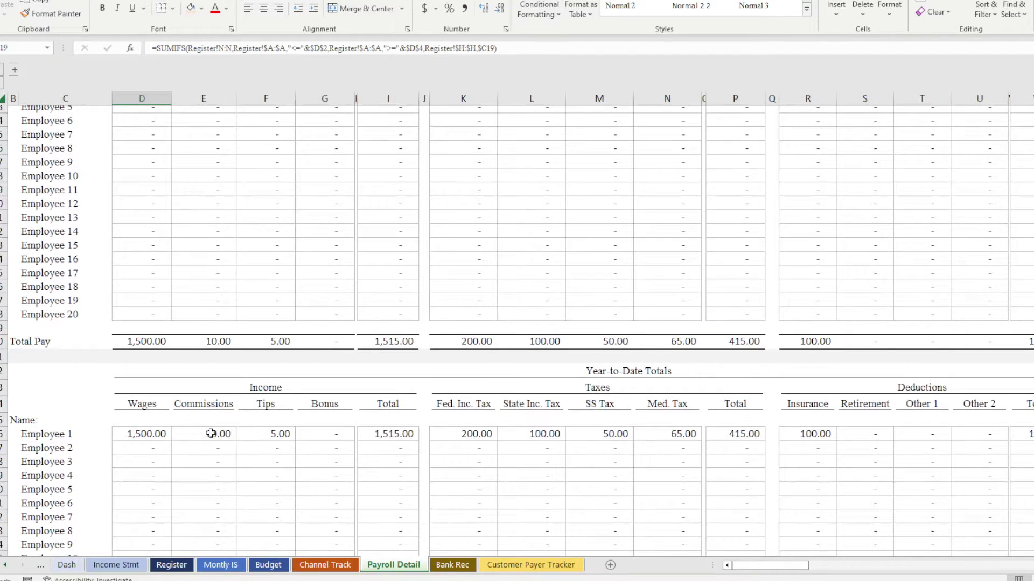
scroll(145, 435, down, 1)
scroll(144, 435, down, 4)
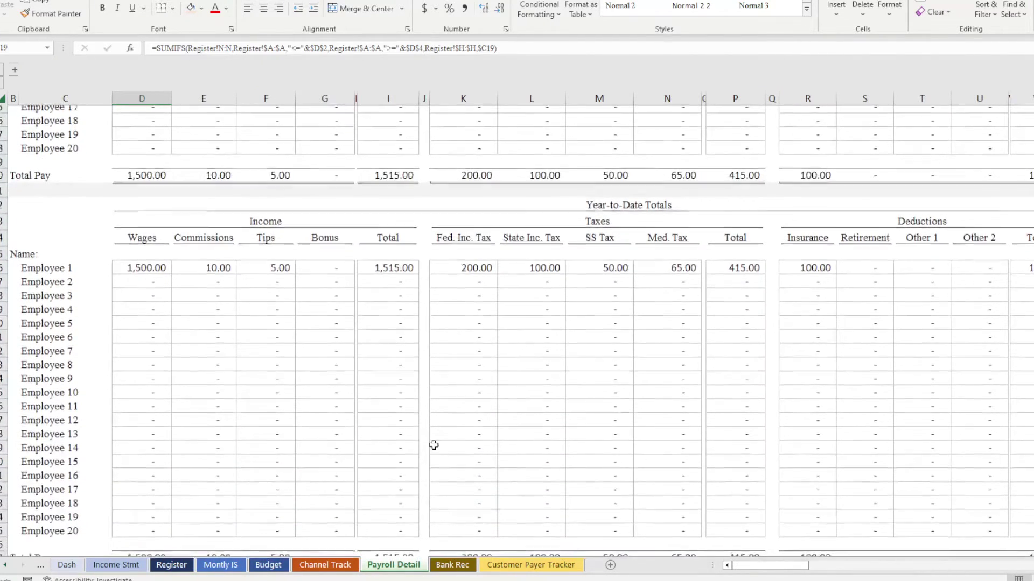
mouse_move(762, 569)
mouse_down()
mouse_move(775, 571)
mouse_move(759, 568)
mouse_up()
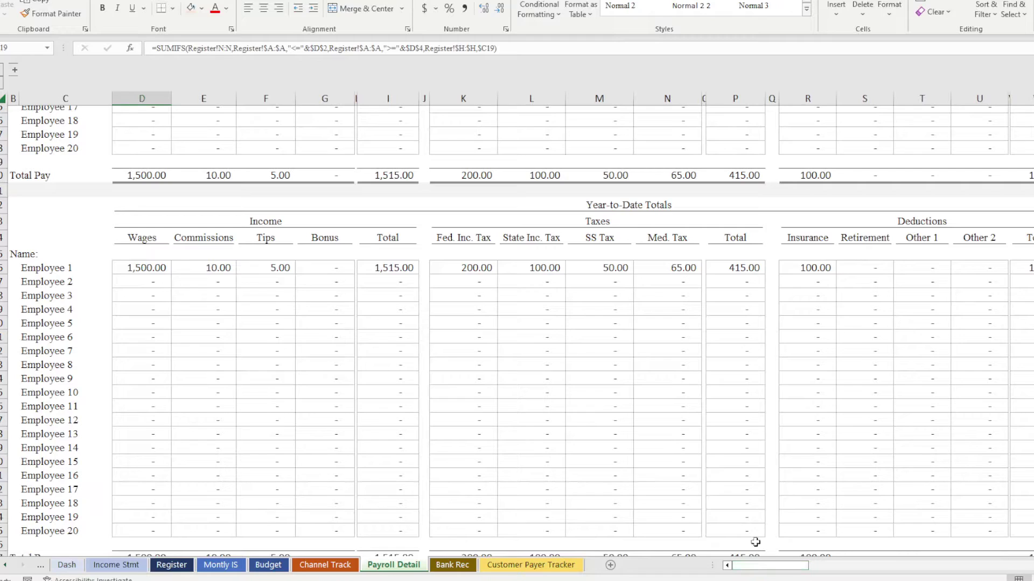
scroll(745, 420, up, 5)
scroll(744, 409, up, 5)
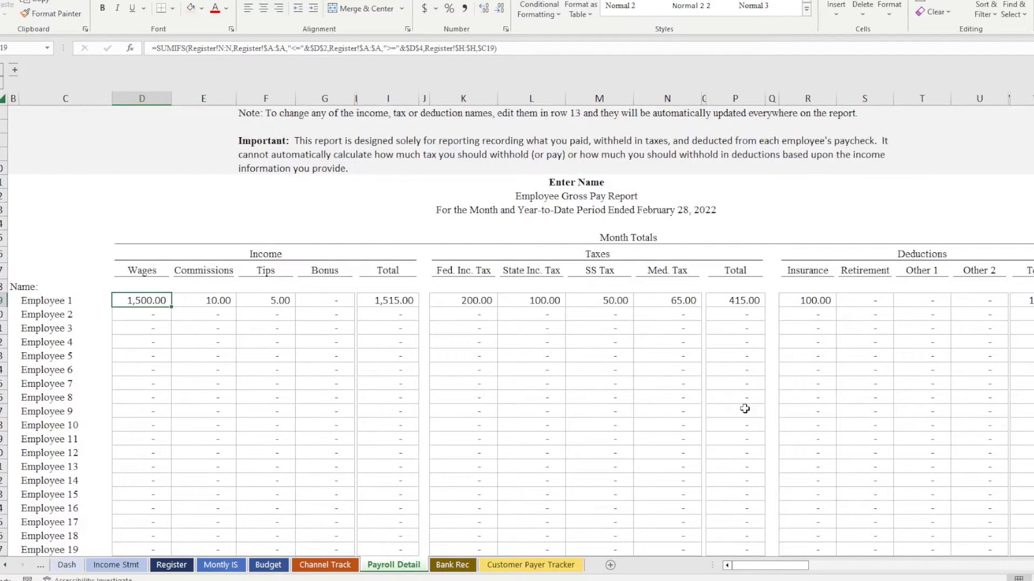
scroll(704, 350, down, 1)
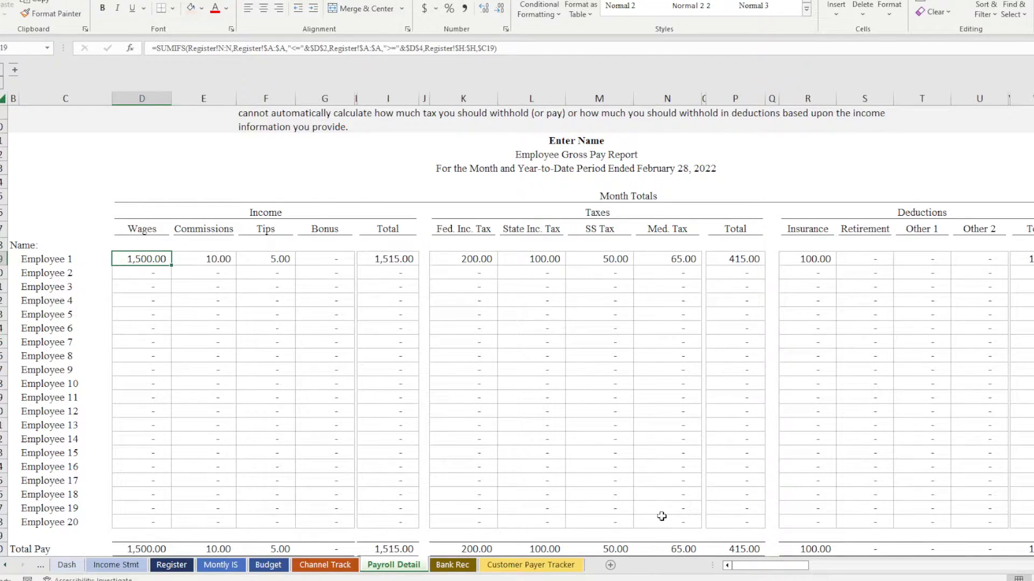
mouse_move(783, 565)
mouse_down()
mouse_move(794, 566)
mouse_move(775, 564)
mouse_up()
- Review the two checking account reports on the Bank Rec sheet and inspect Checking Account 2's outstanding transaction formula
click(171, 564)
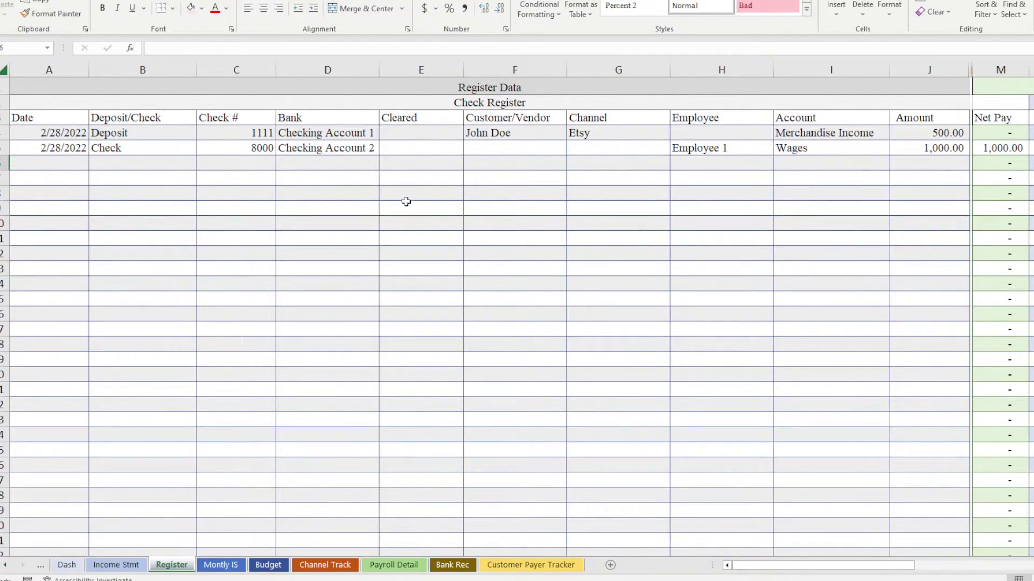
click(452, 565)
scroll(488, 491, down, 2)
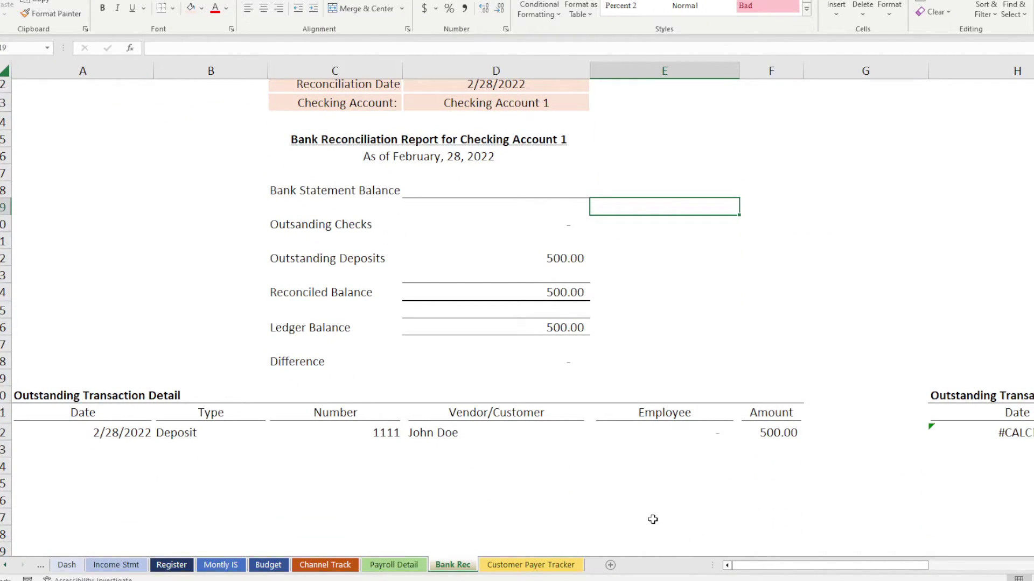
scroll(651, 514, up, 2)
drag(728, 566, 848, 566)
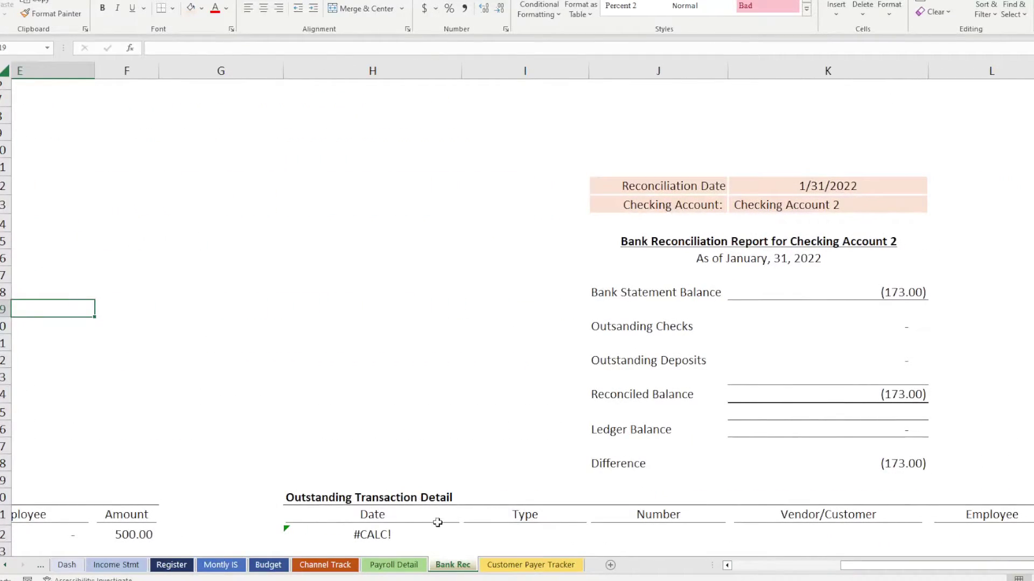
double_click(402, 533)
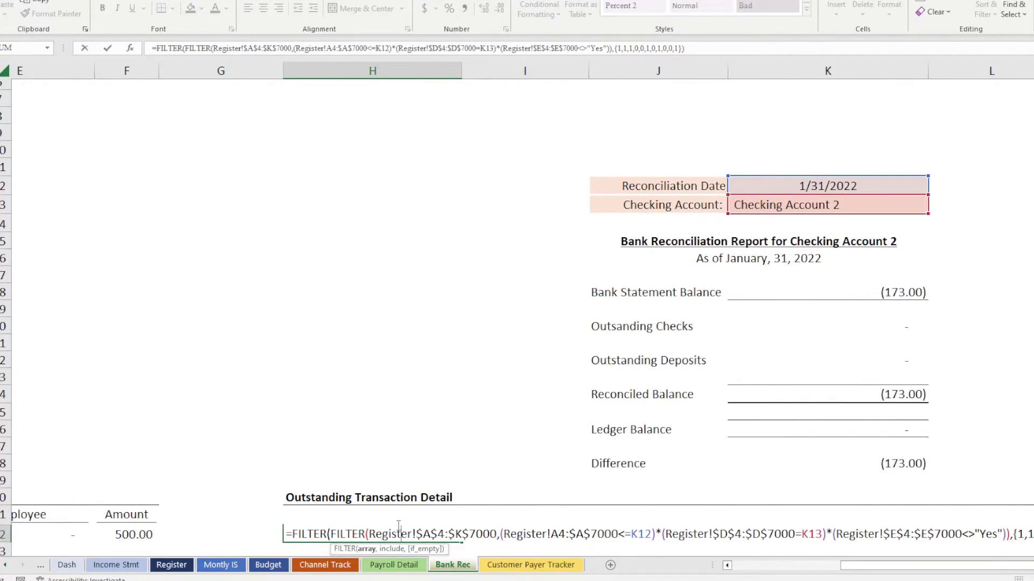
key(Escape)
- Set the Checking Account 2 reconciliation date to 2/28/2022 and return to the Checking Account 1 report
click(791, 175)
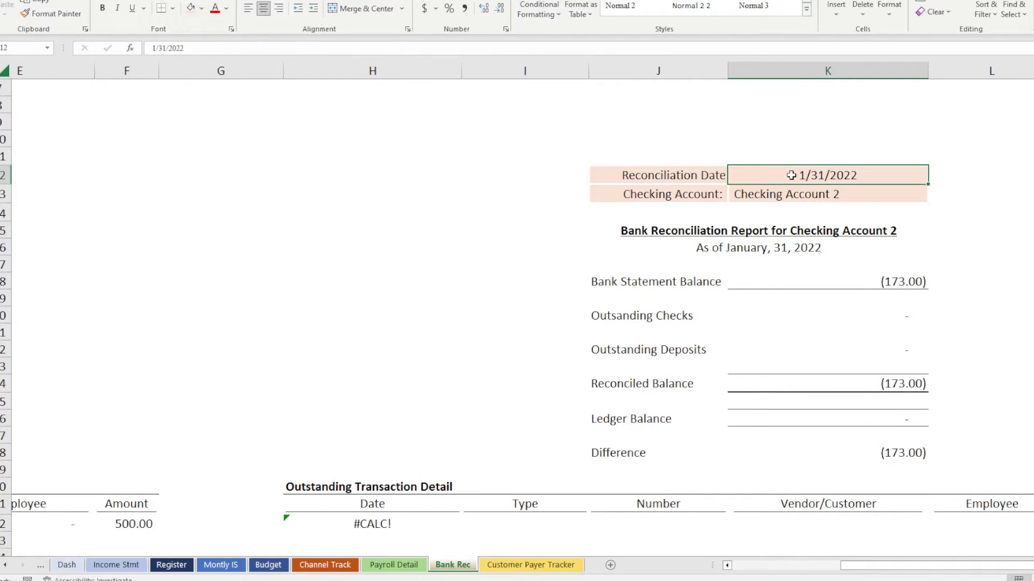
text(2/28/2022)
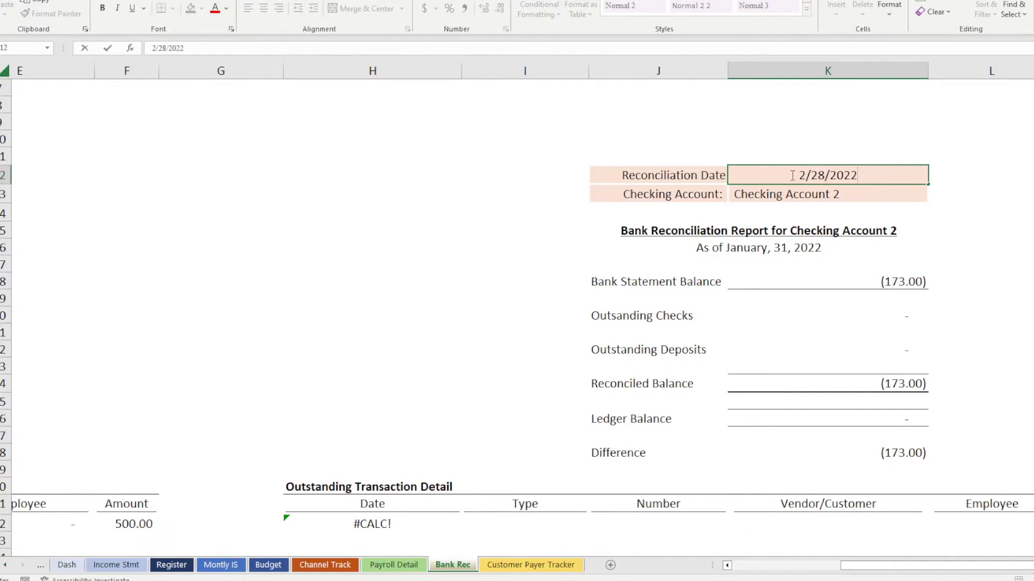
key(Return)
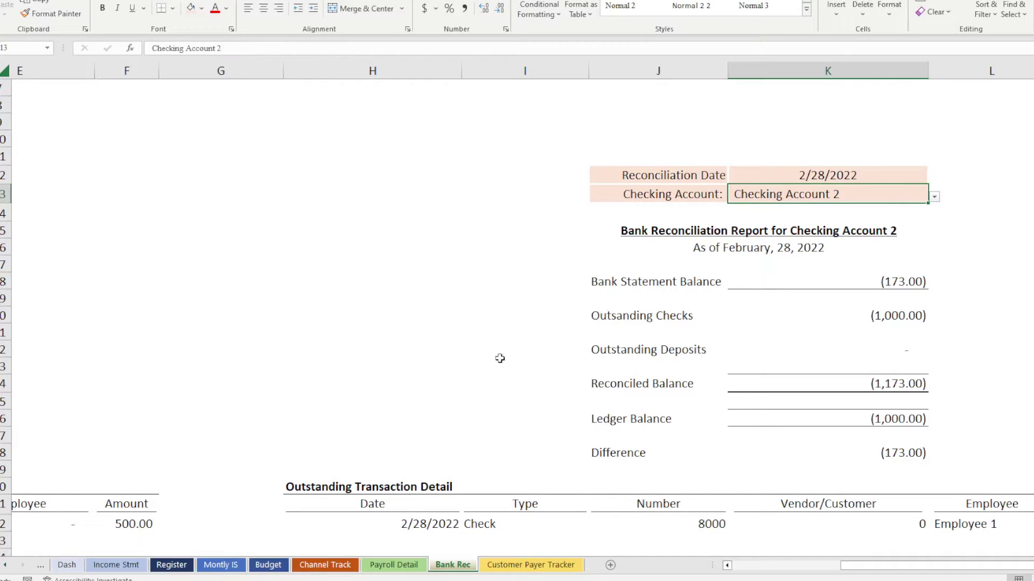
drag(985, 566, 875, 567)
scroll(626, 471, down, 1)
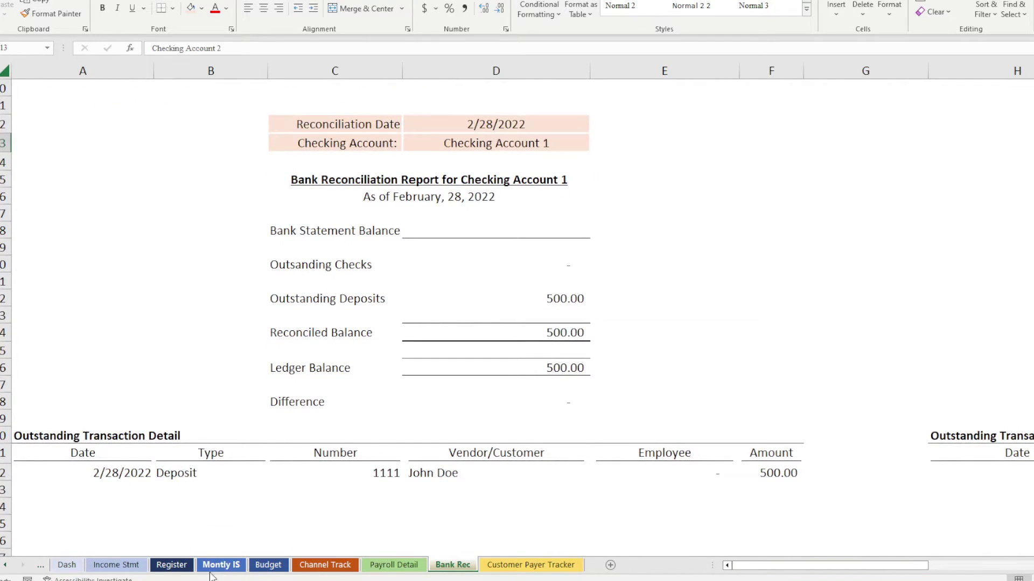
- Mark the Checking Account 1 deposit as cleared with Yes on the Register sheet
click(182, 567)
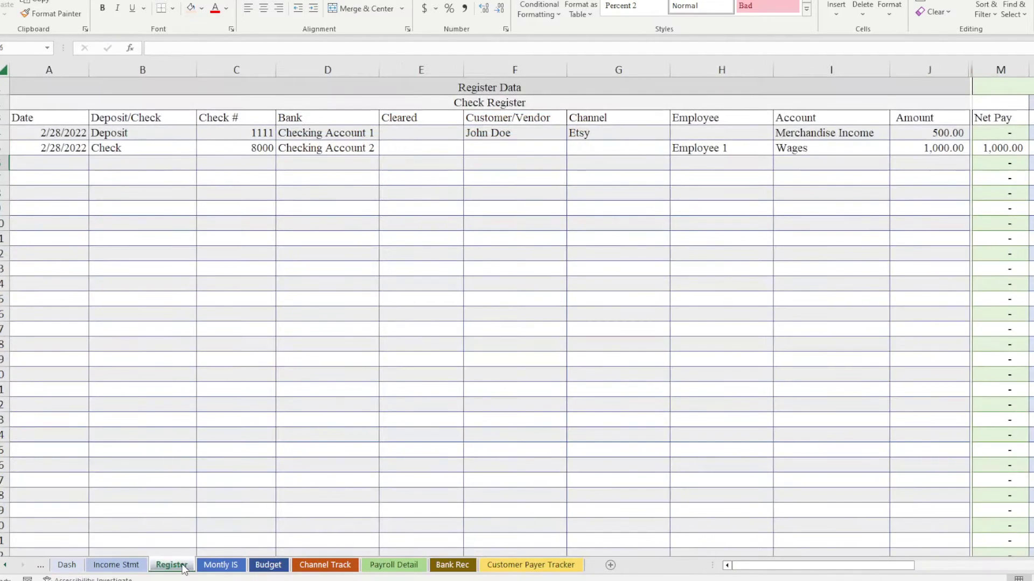
click(430, 136)
click(469, 134)
click(423, 149)
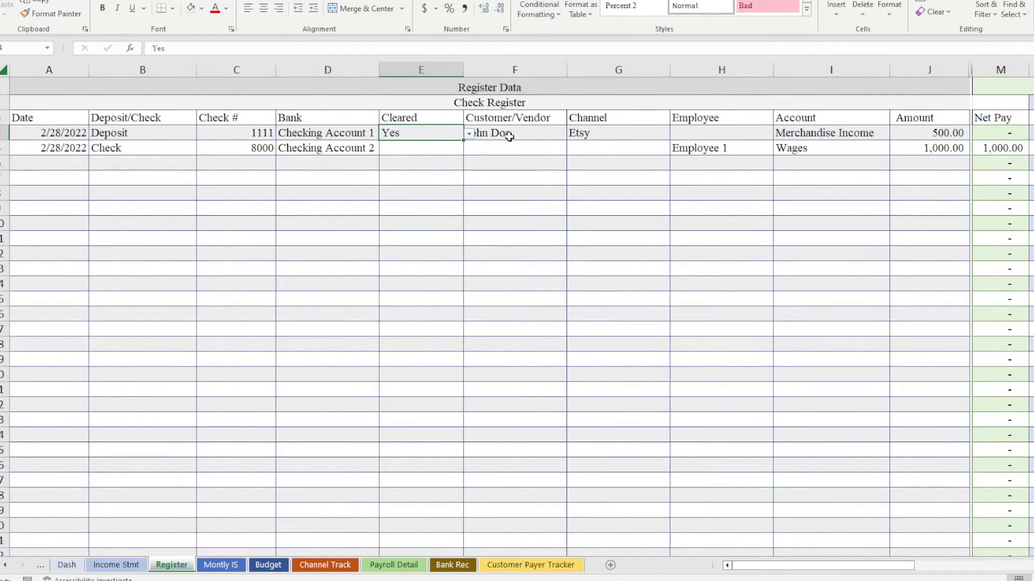
- Remove the Checking Account 1 deposit's cleared mark on the Register sheet, checking the Bank Rec sheet before and after
click(454, 566)
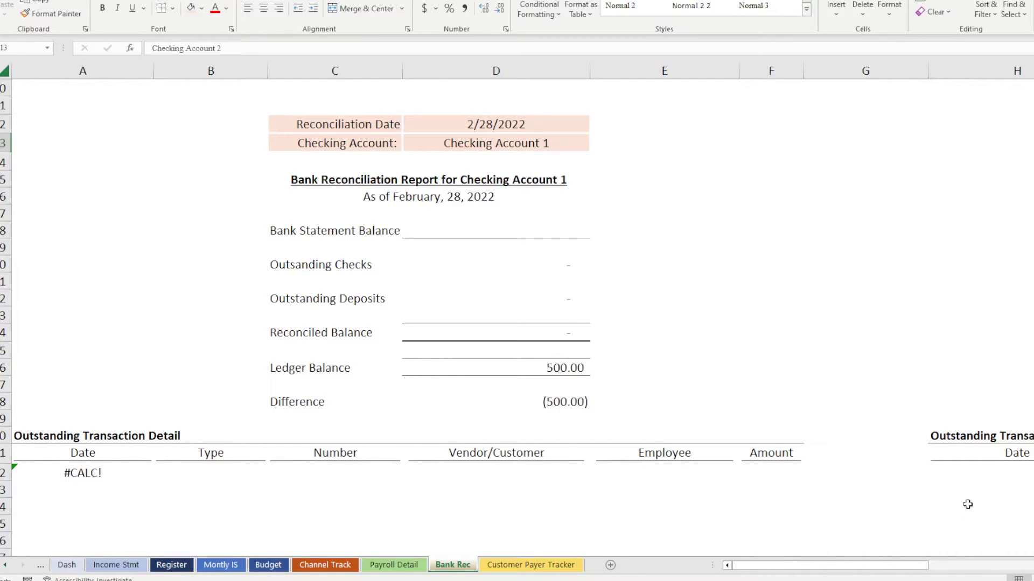
click(1019, 476)
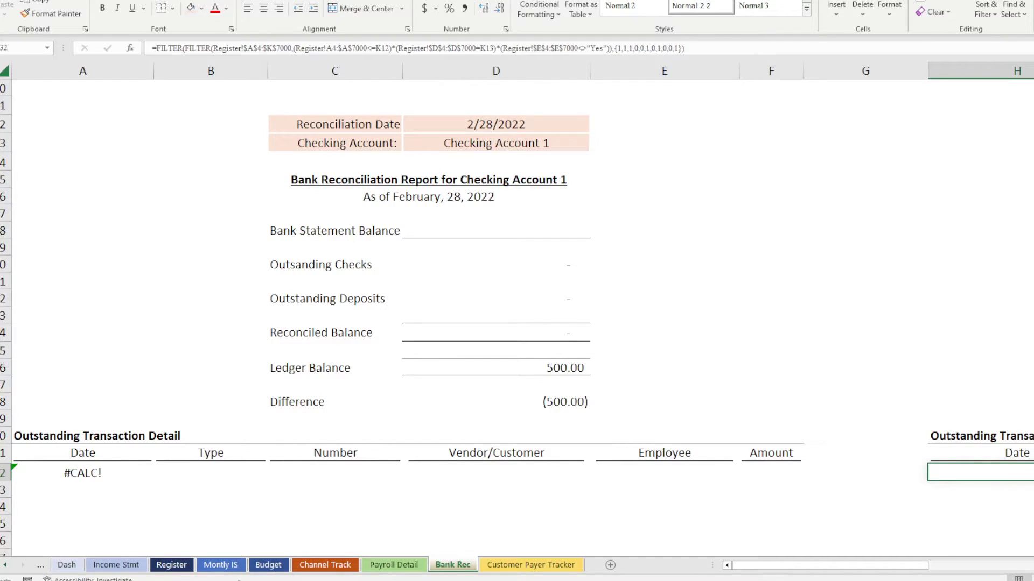
click(170, 566)
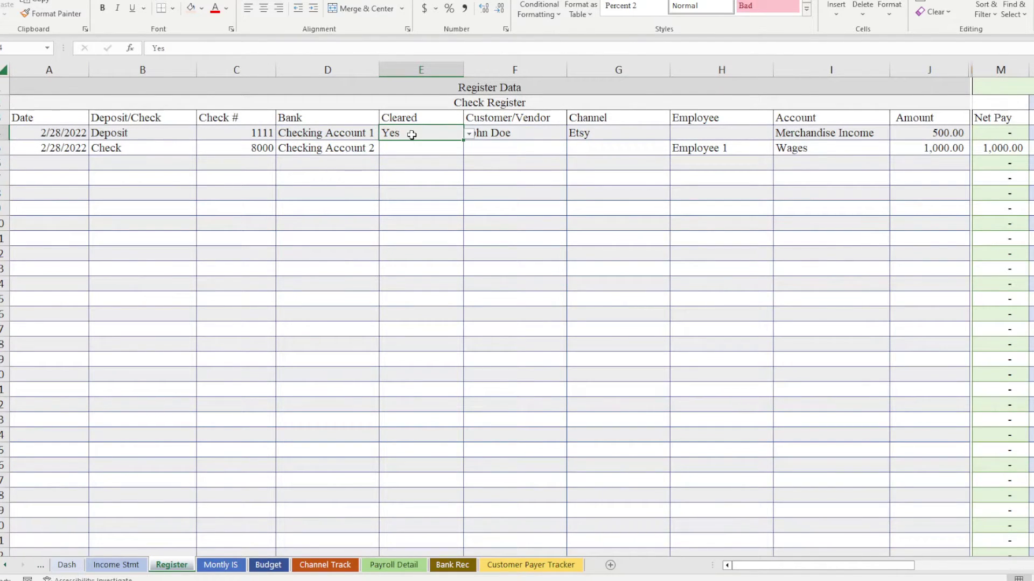
key(Delete)
click(453, 565)
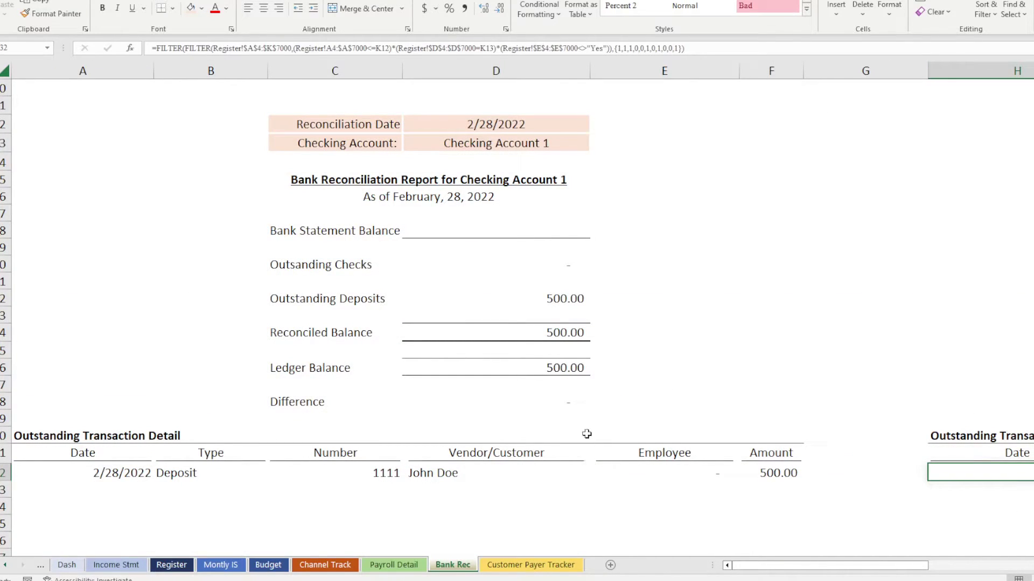
- Return to the Register sheet and view the Cleared options for the Checking Account 1 deposit
click(172, 570)
click(468, 134)
key(Escape)
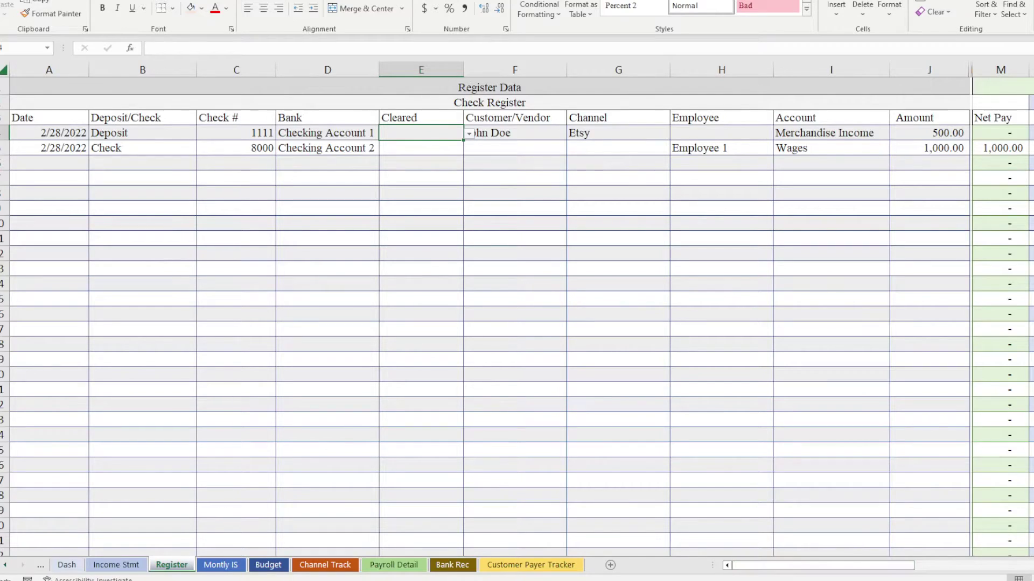
drag(883, 568, 663, 441)
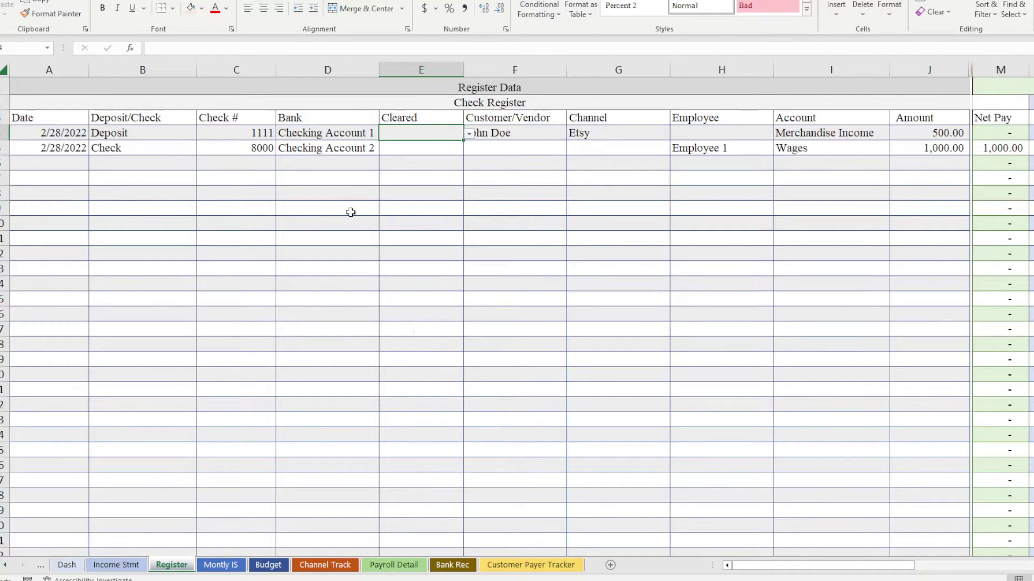
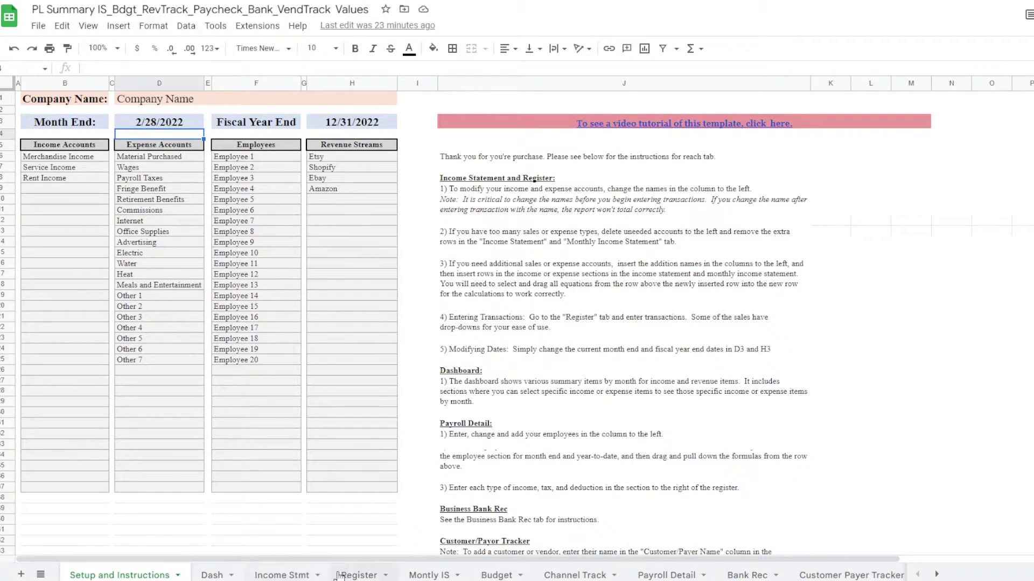
- In the Google Sheets version, open the Register sheet and view the Account options for the 520.00 Service Income deposit
click(357, 575)
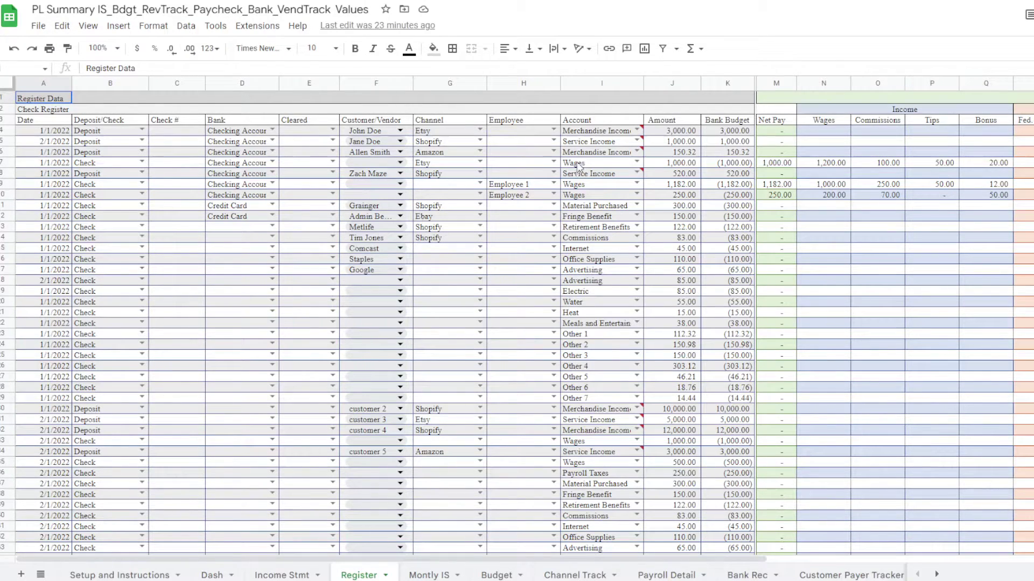
mouse_move(602, 139)
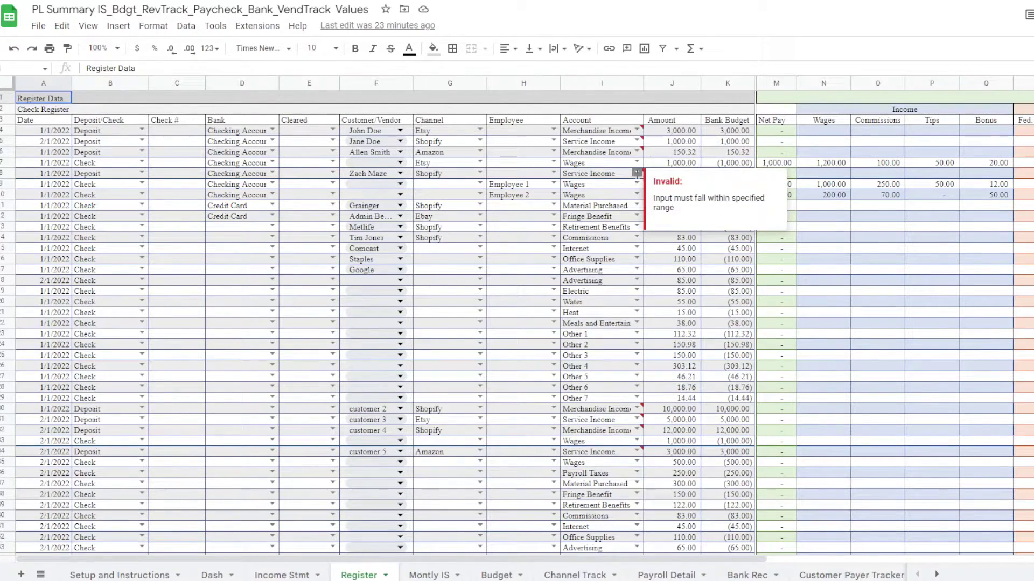
click(637, 172)
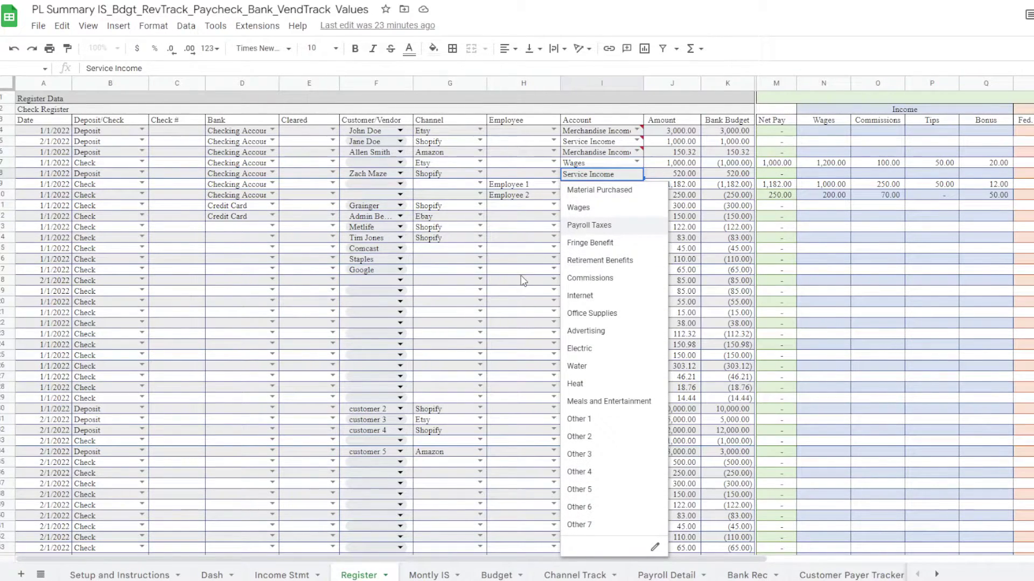
click(474, 282)
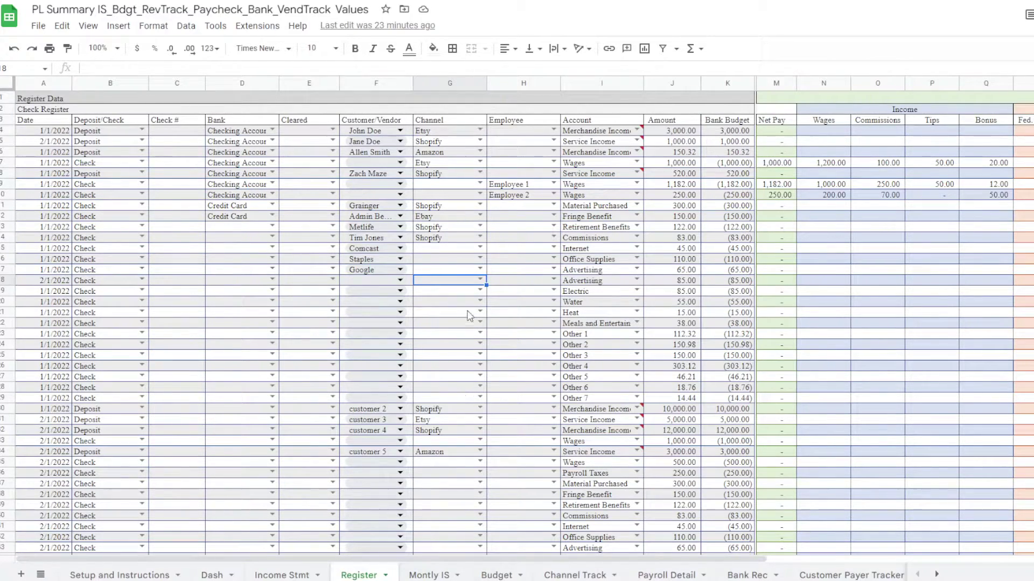
- Hide the Bank Budget column on the Register sheet
right_click(726, 82)
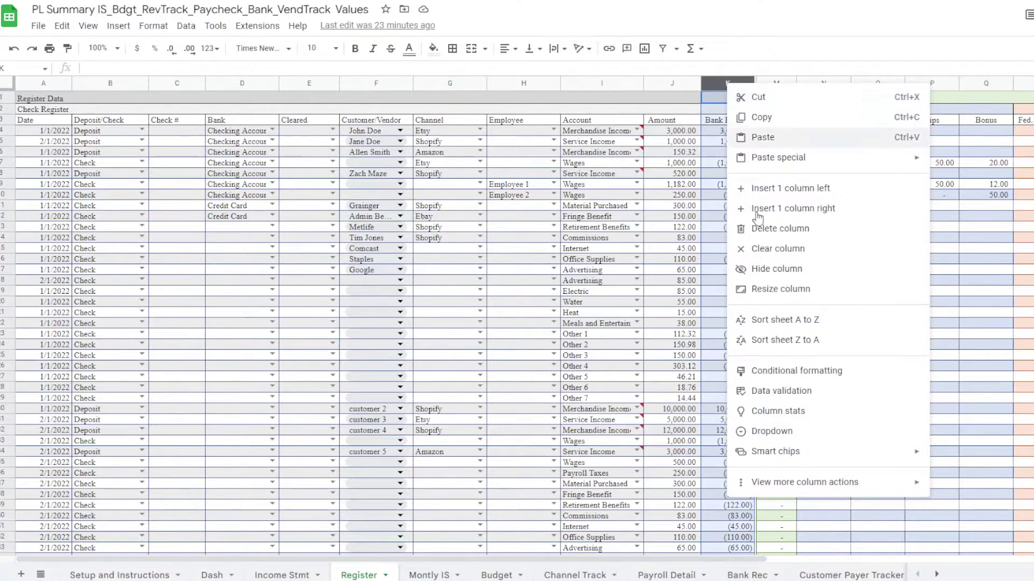
click(770, 269)
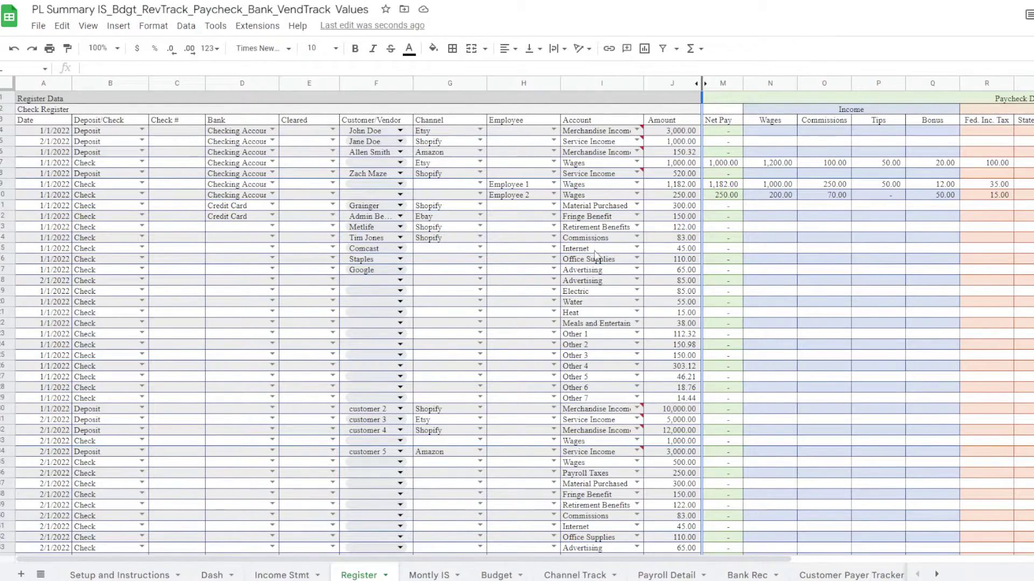
scroll(595, 276, down, 8)
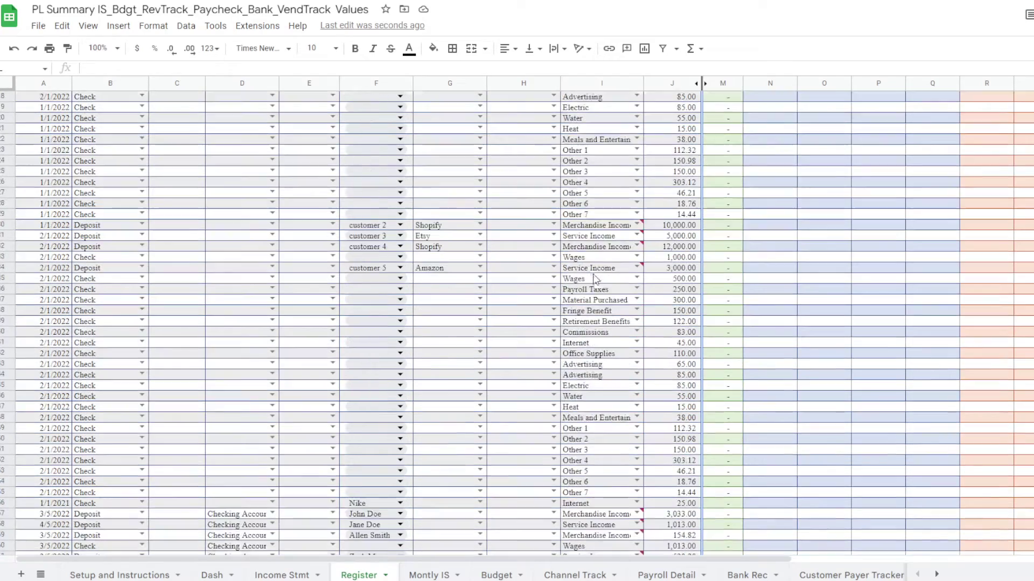
scroll(593, 279, up, 8)
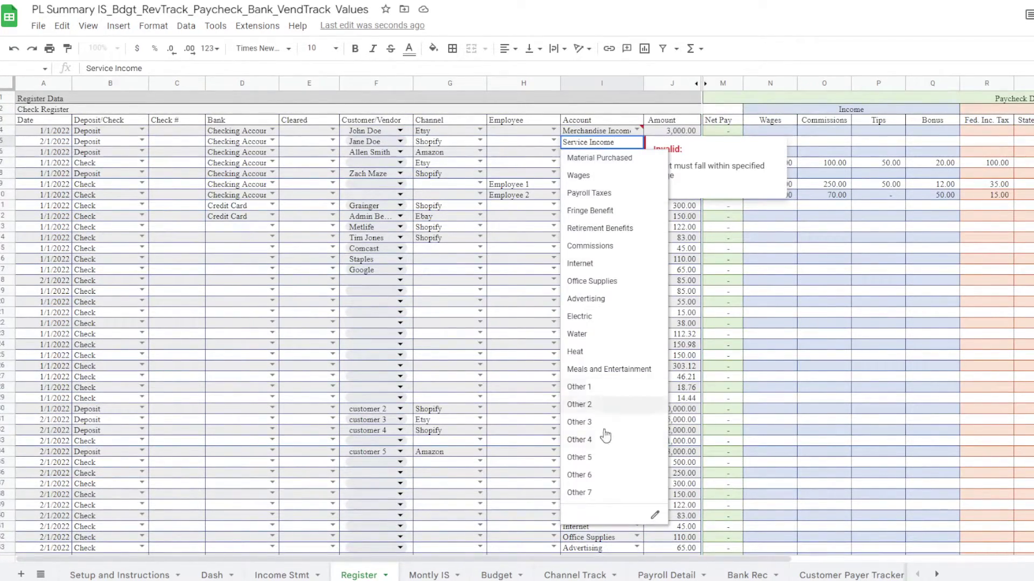
- Delete the stray Deposit and Check entries below the last dated transaction in the register's Deposit/Check column
scroll(313, 301, down, 15)
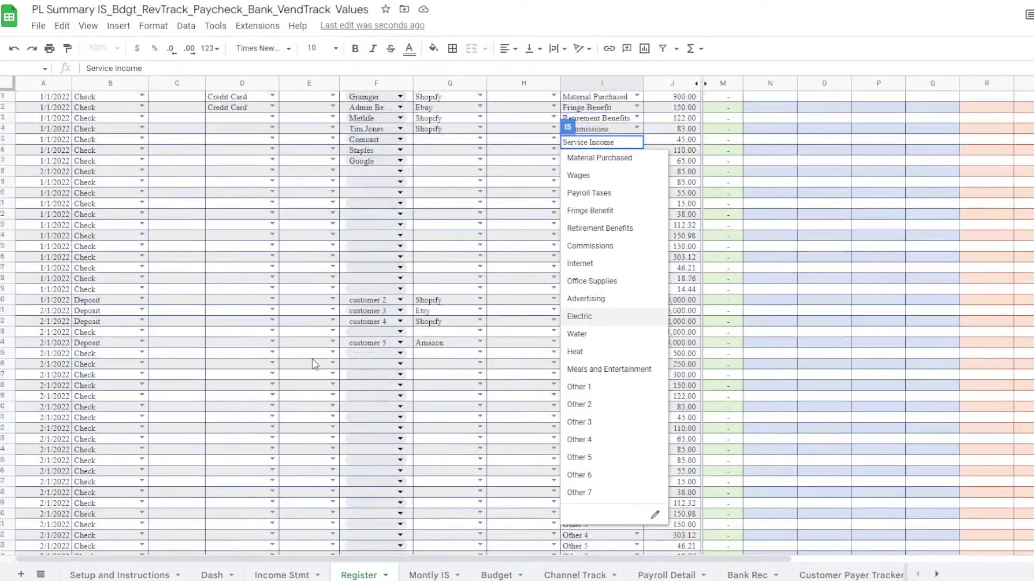
scroll(310, 367, down, 20)
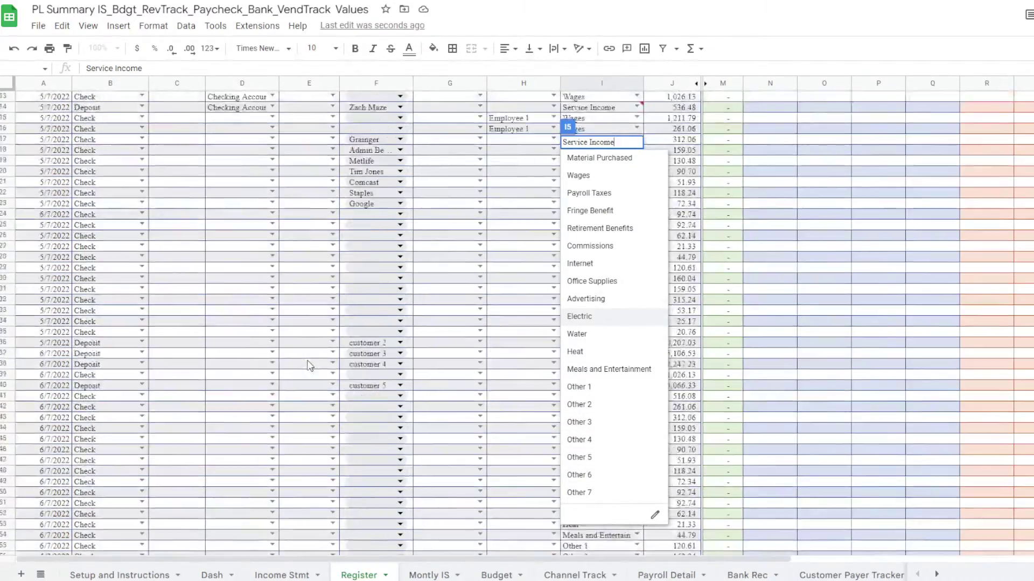
scroll(310, 367, down, 20)
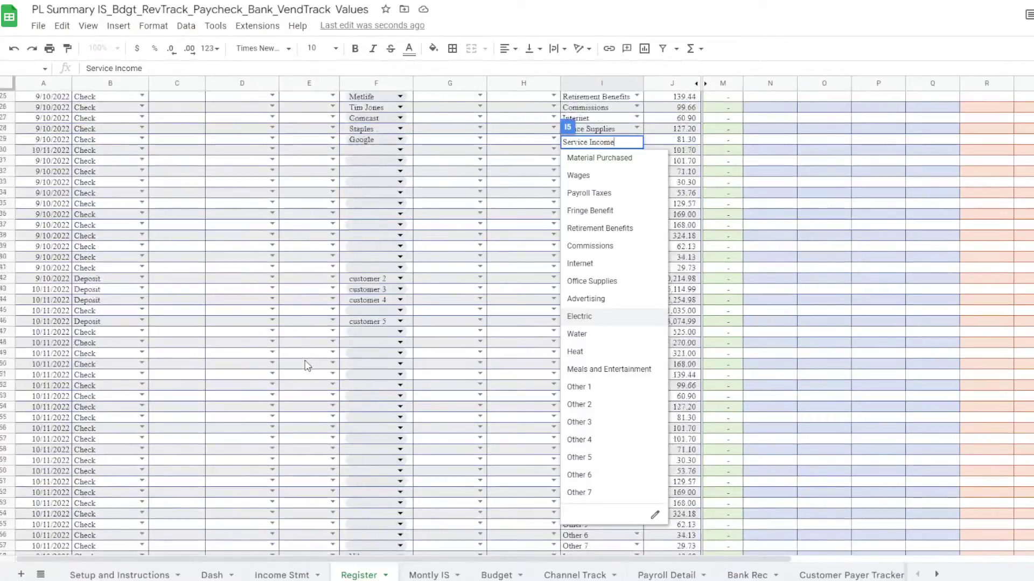
scroll(272, 353, down, 15)
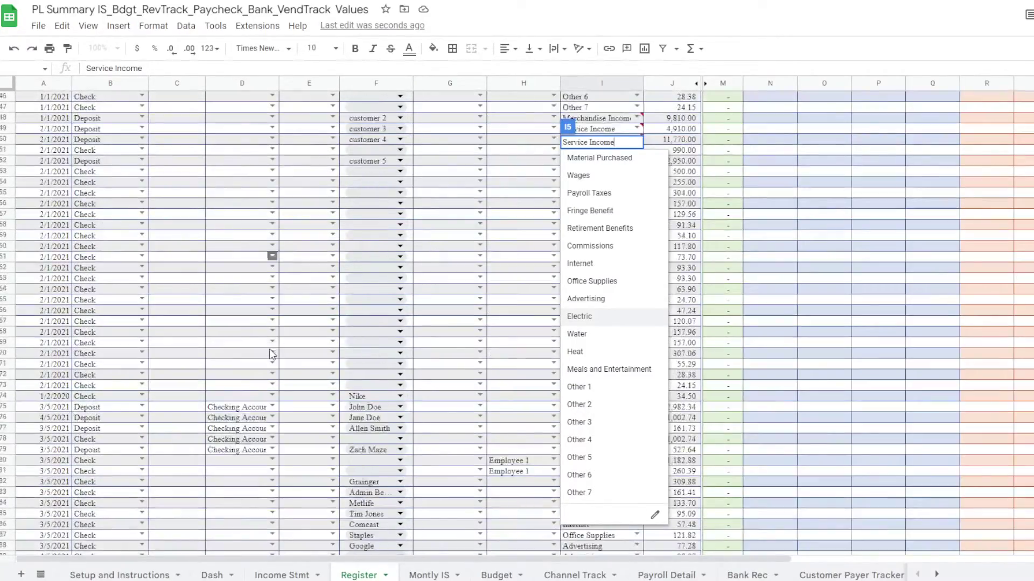
click(44, 408)
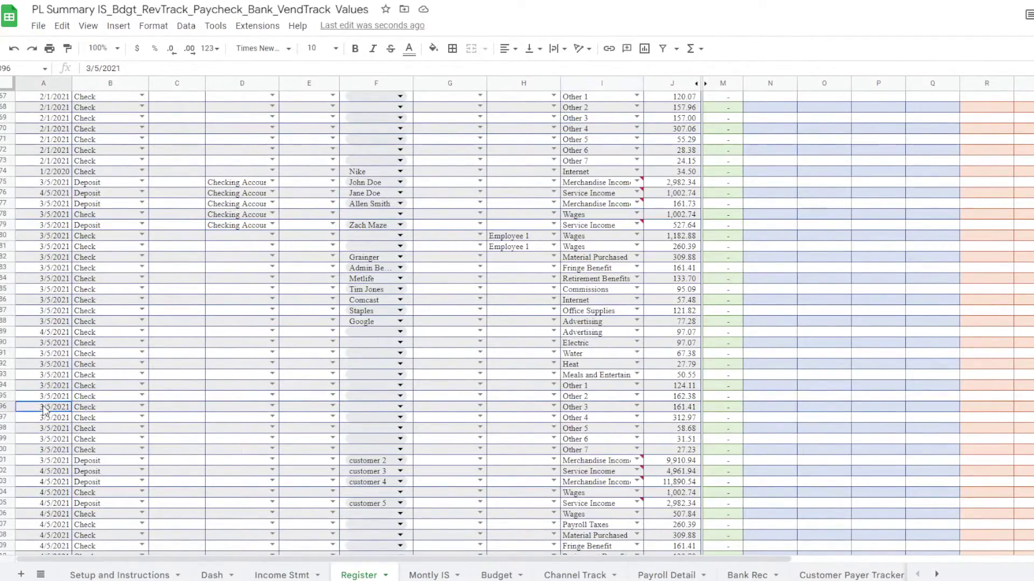
key(Page_Down)
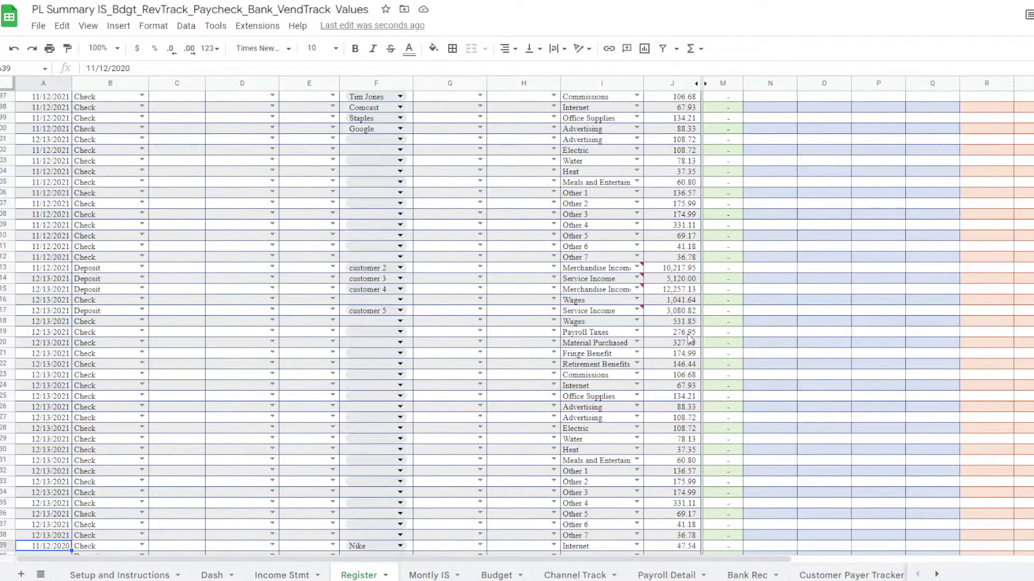
scroll(175, 384, down, 5)
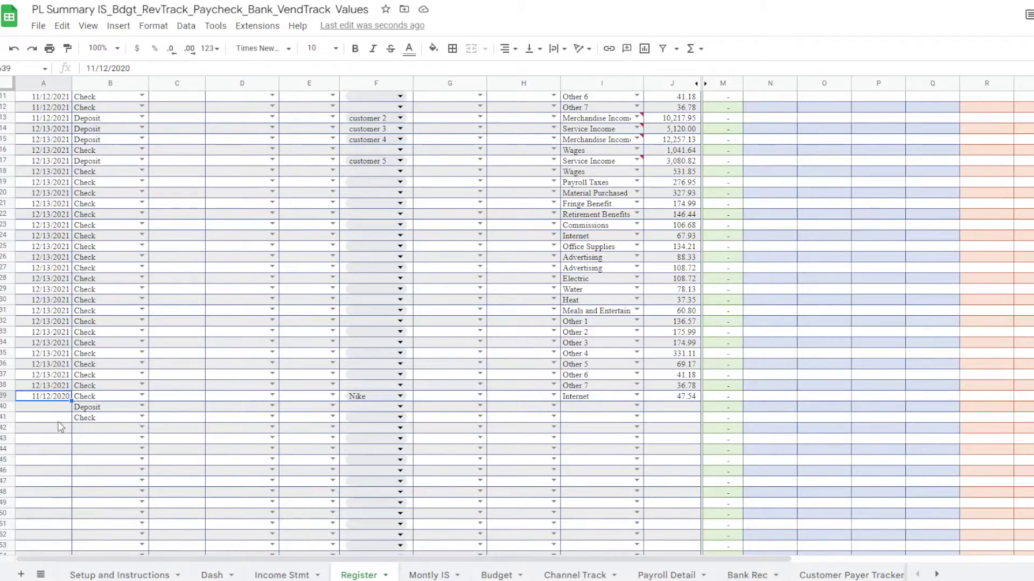
click(89, 420)
key(Delete)
key(Up)
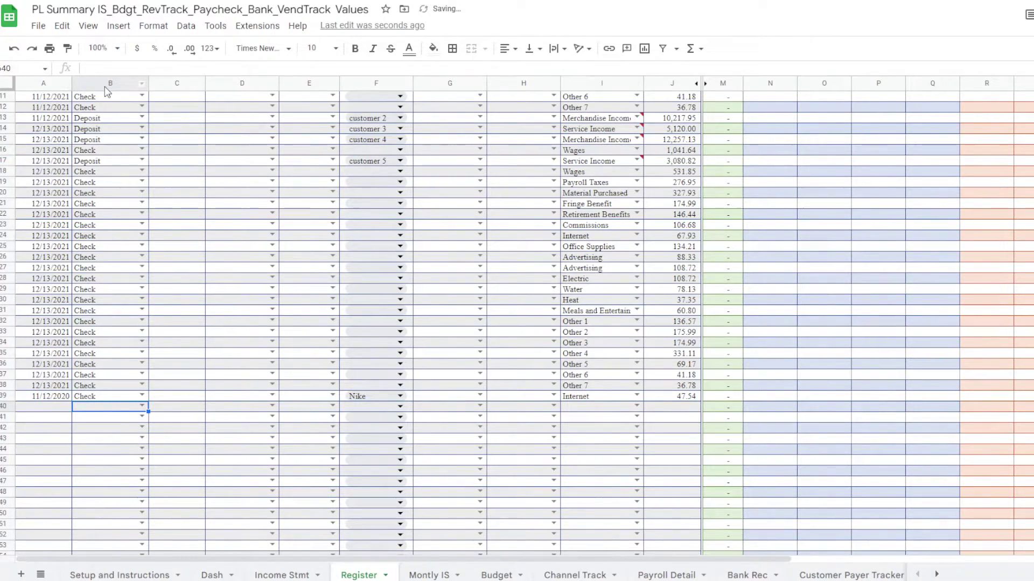
- Inspect the Deposit/Check column and the Account and Deposit/Check options offered for the last existing transactions
click(105, 86)
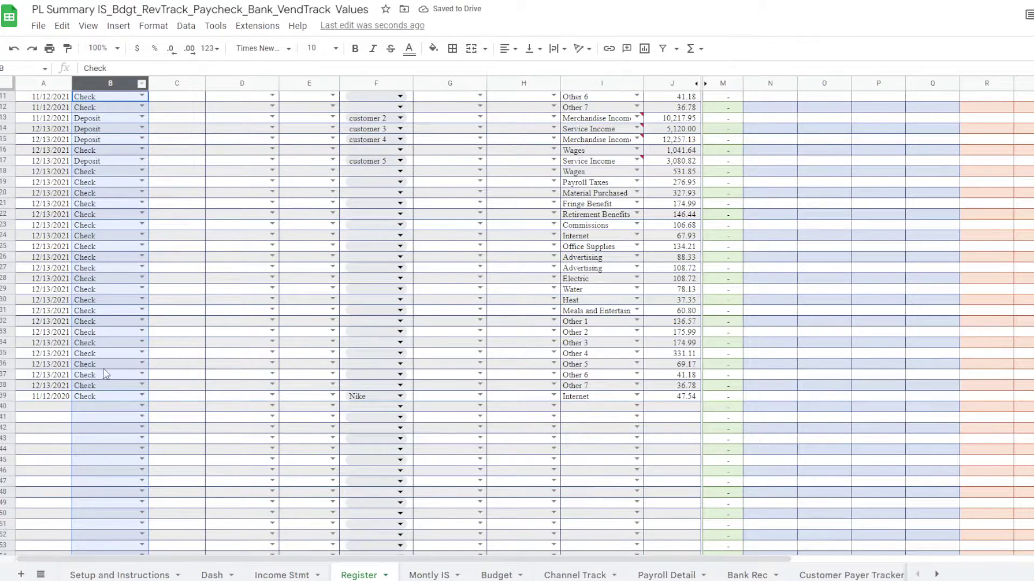
click(637, 343)
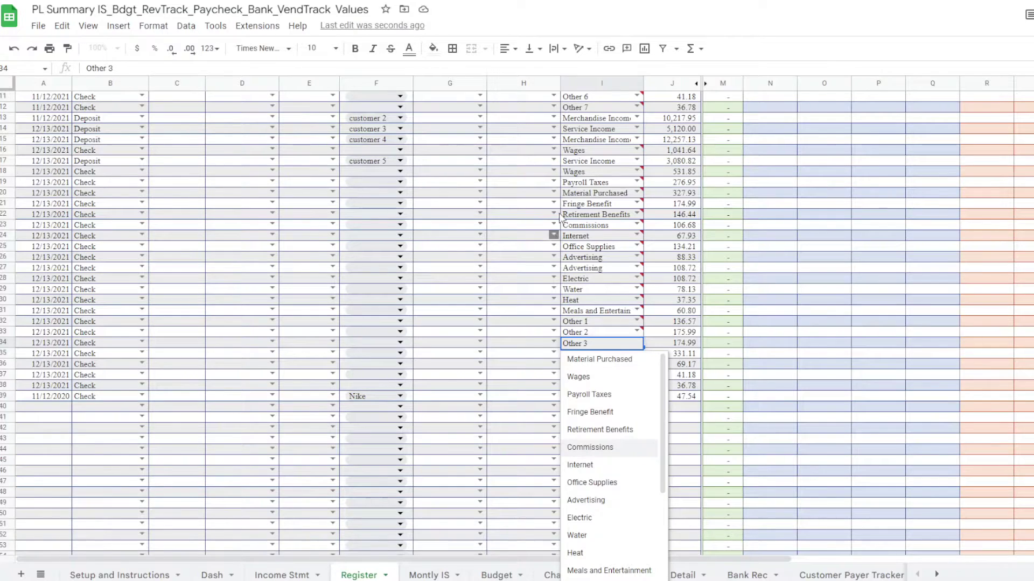
click(121, 401)
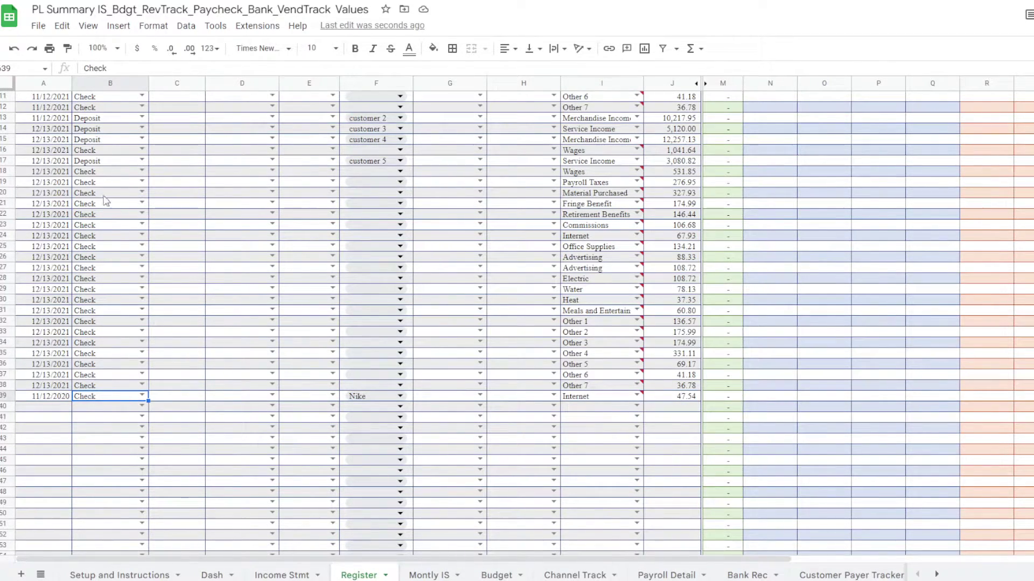
click(122, 407)
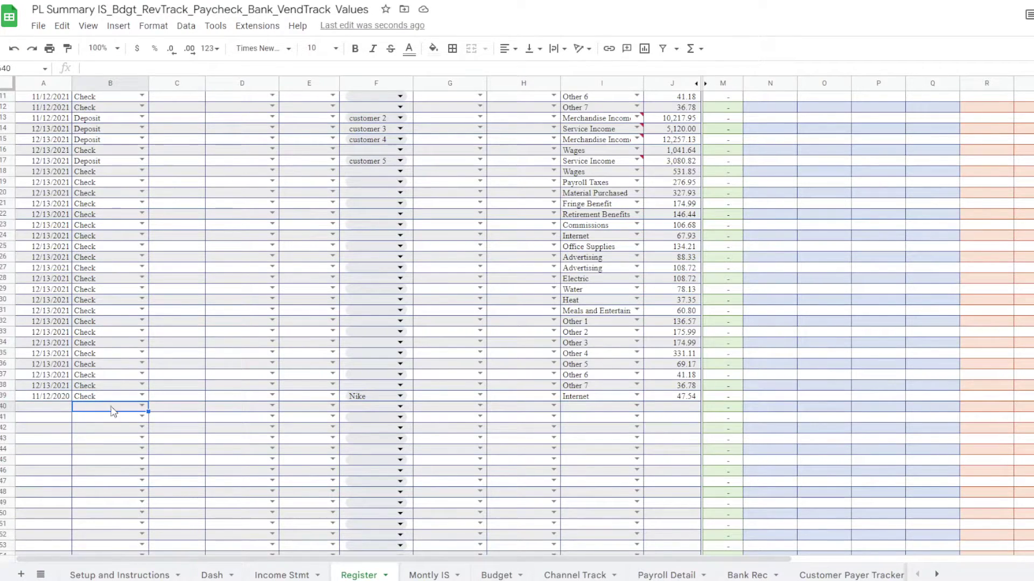
double_click(131, 397)
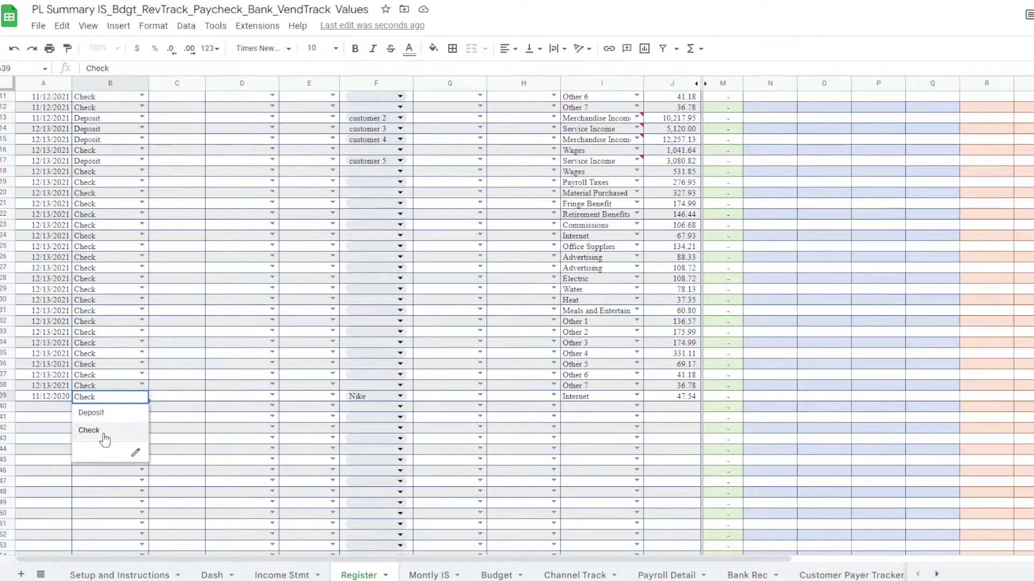
click(56, 418)
- Set the transaction type to Deposit in the first empty register row
click(124, 410)
click(141, 406)
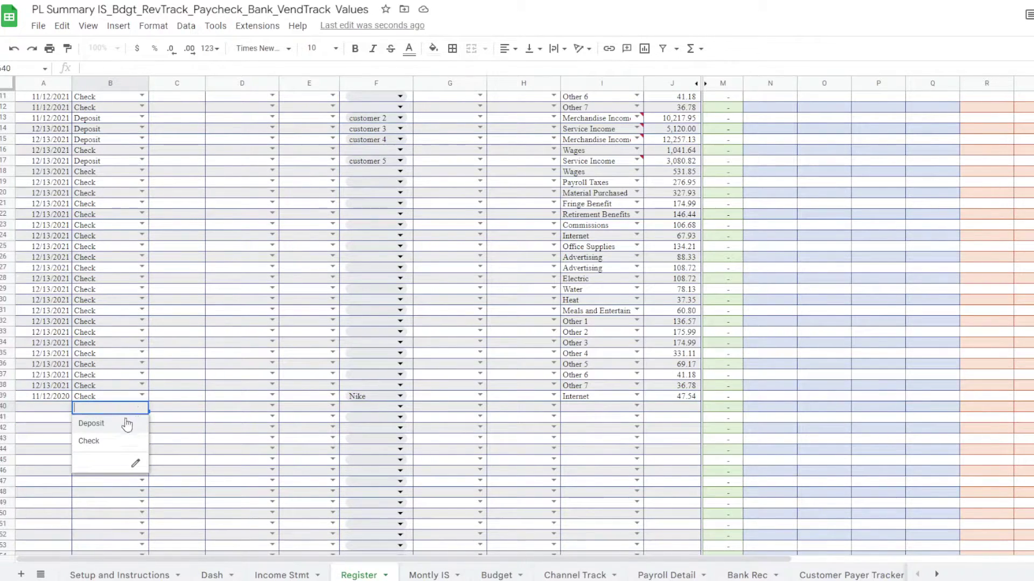
click(91, 423)
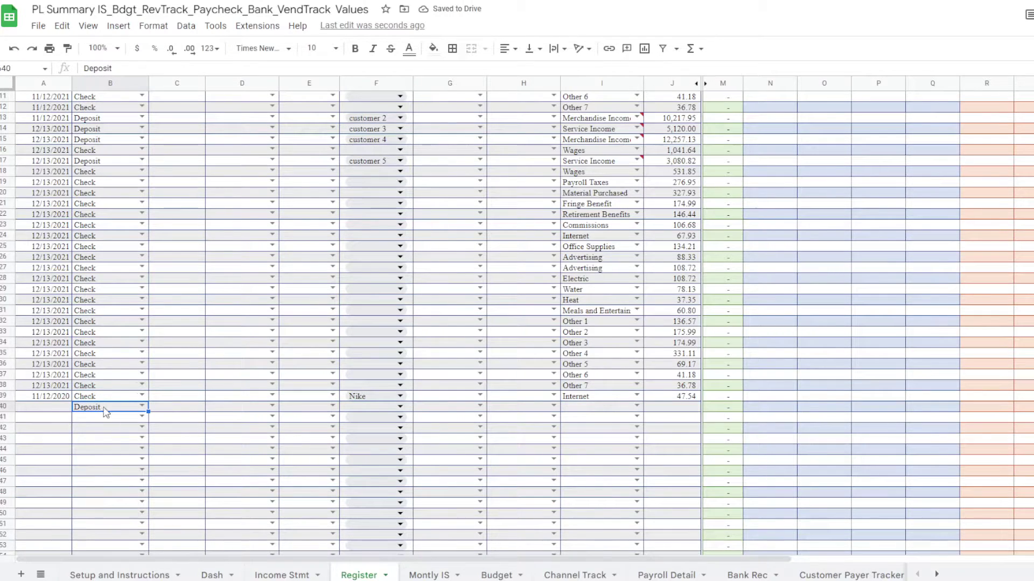
- View the Account options offered for the new Deposit row
click(592, 407)
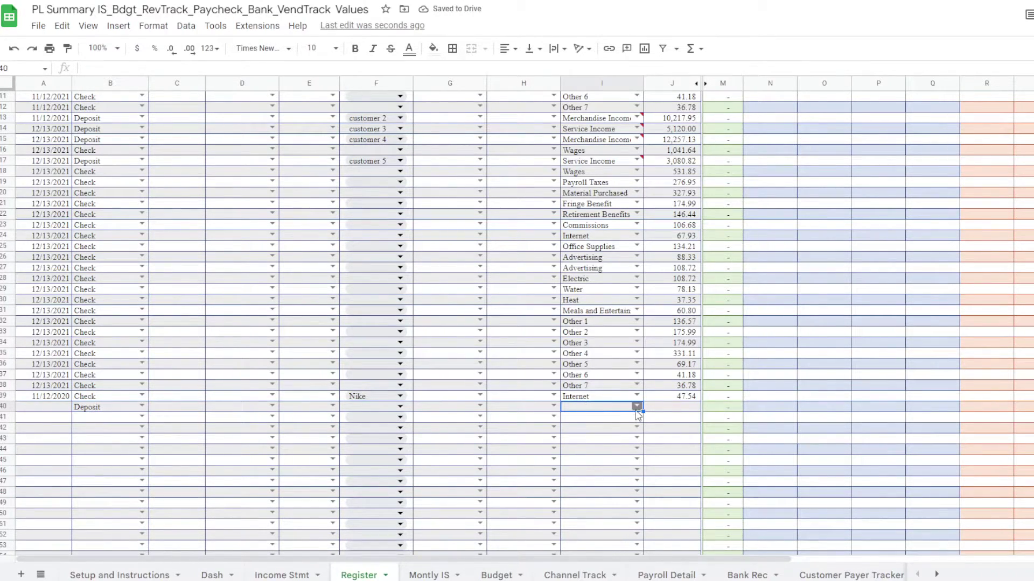
click(637, 407)
scroll(628, 425, down, 3)
scroll(624, 424, up, 3)
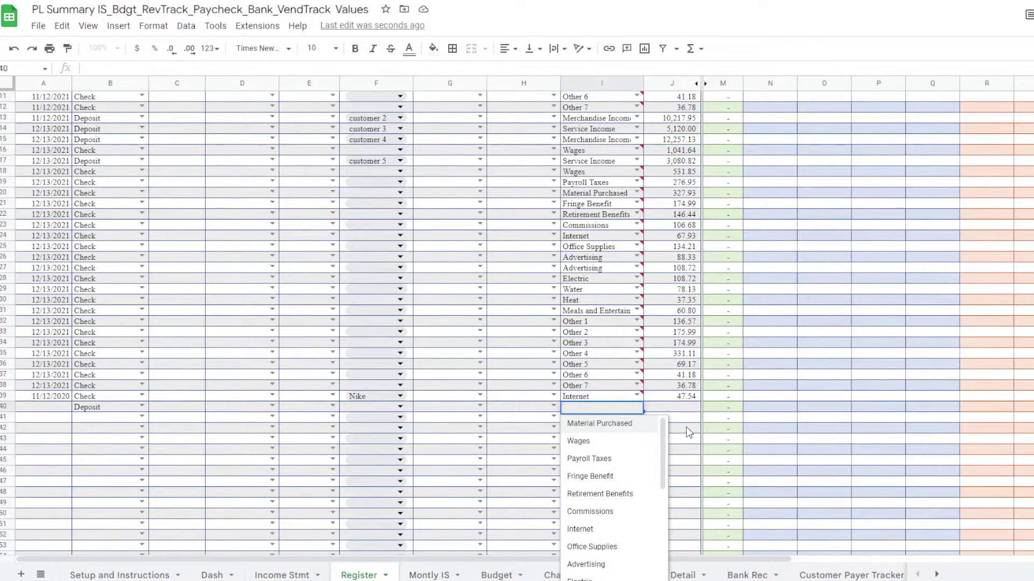
key(Escape)
scroll(681, 427, down, 3)
click(637, 332)
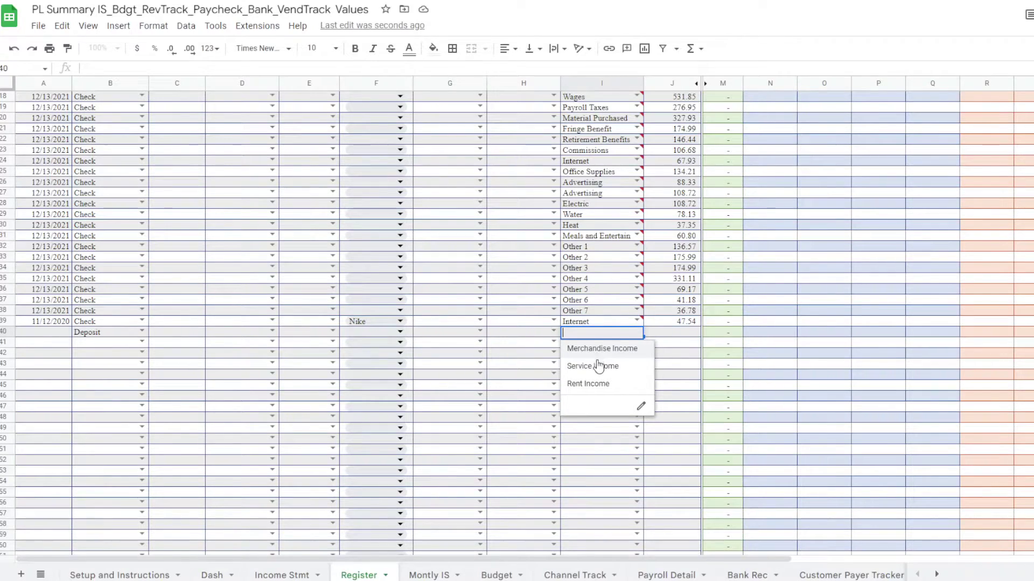
- Change the new register row's transaction type to Check
click(106, 334)
click(142, 330)
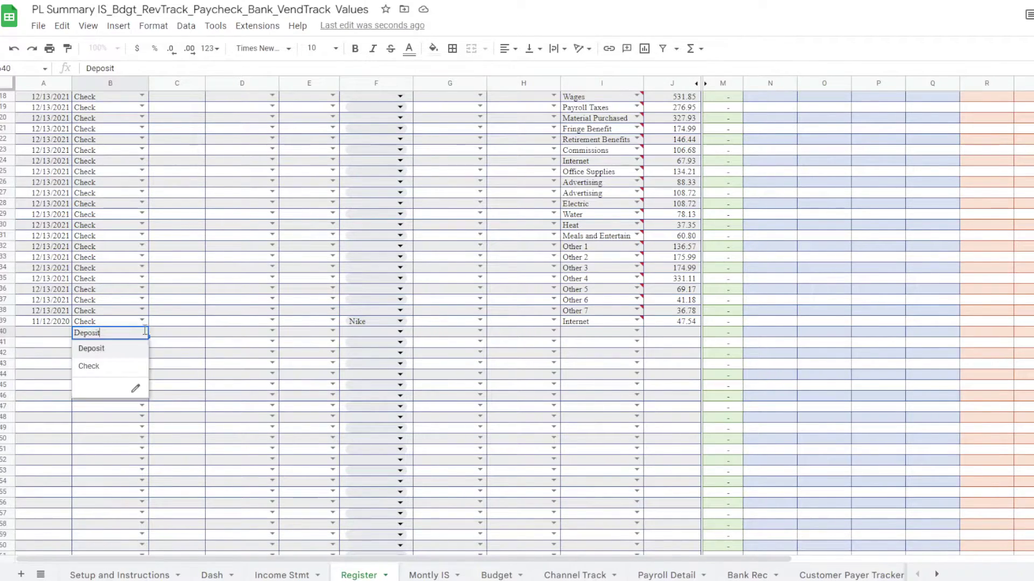
click(107, 368)
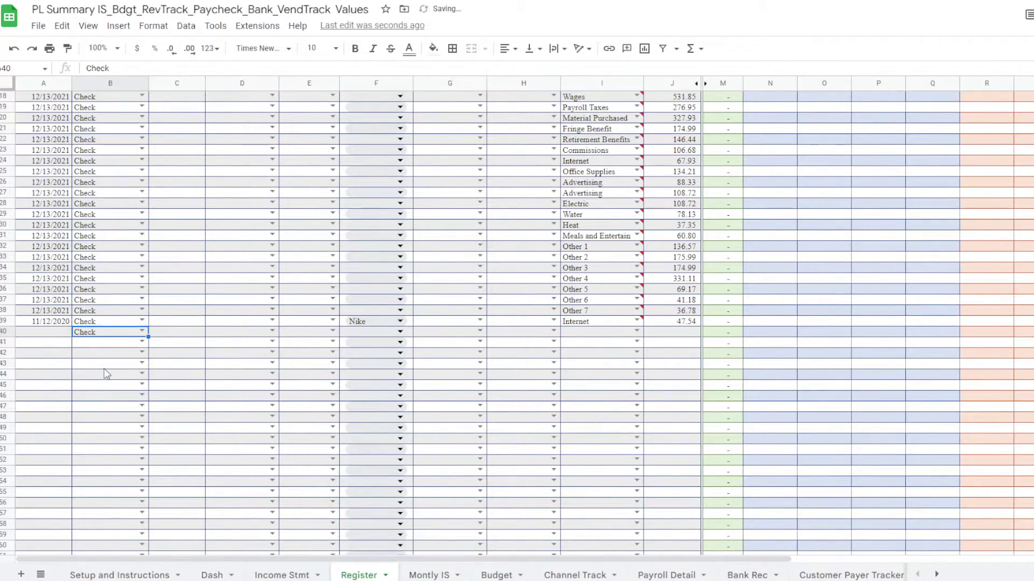
- View the Account options offered for the new Check row in the register
click(590, 336)
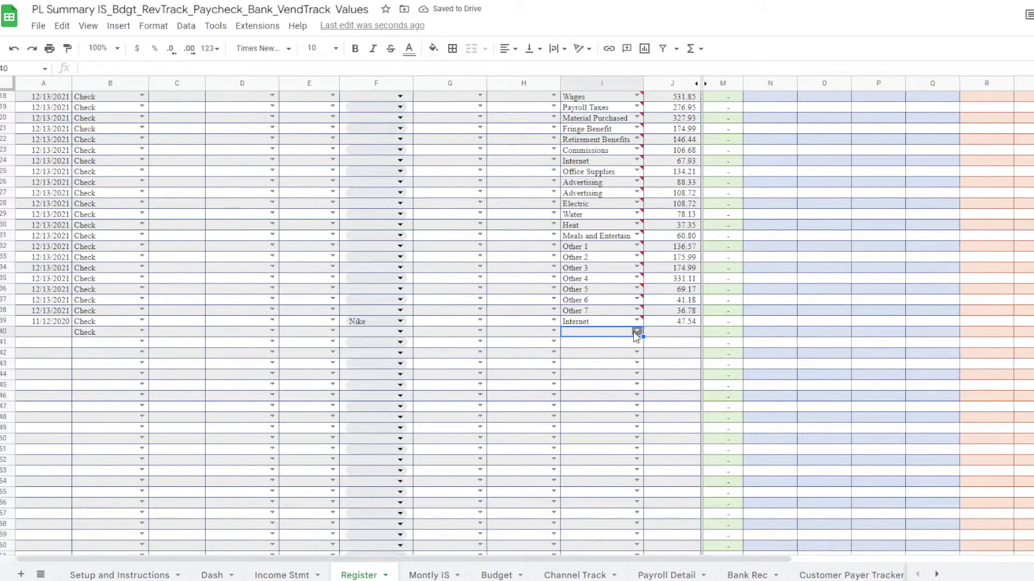
click(634, 332)
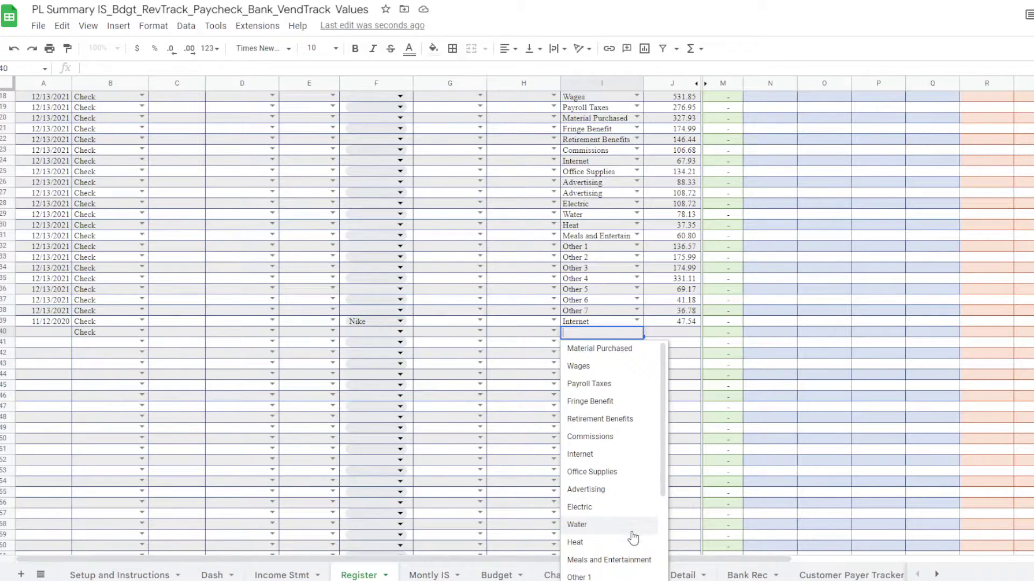
click(536, 407)
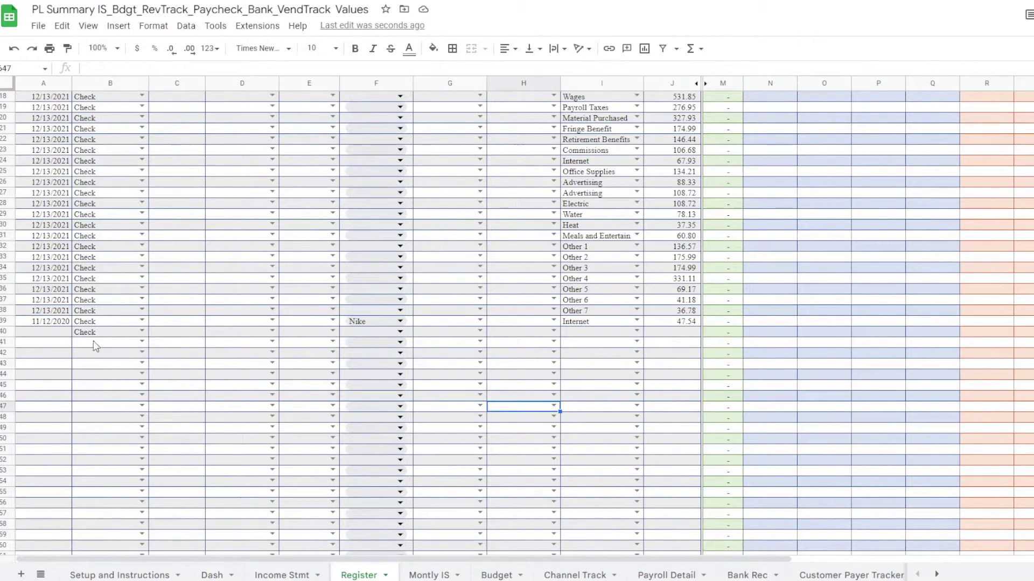
- Examine the Account entries of the existing deposit and check transactions for validation flags while the new row is a Check
click(96, 336)
scroll(598, 234, up, 3)
scroll(598, 235, up, 12)
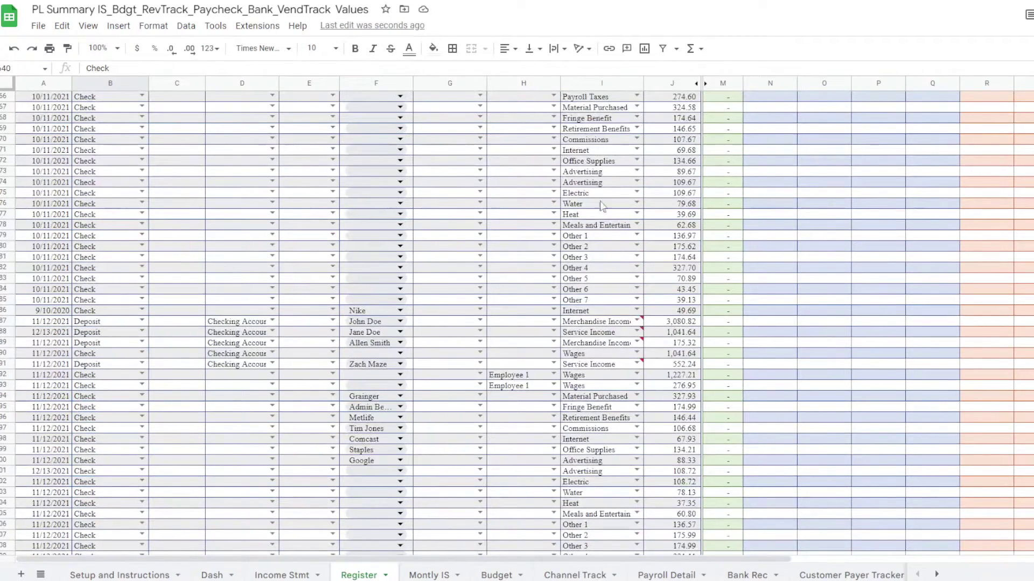
mouse_move(637, 323)
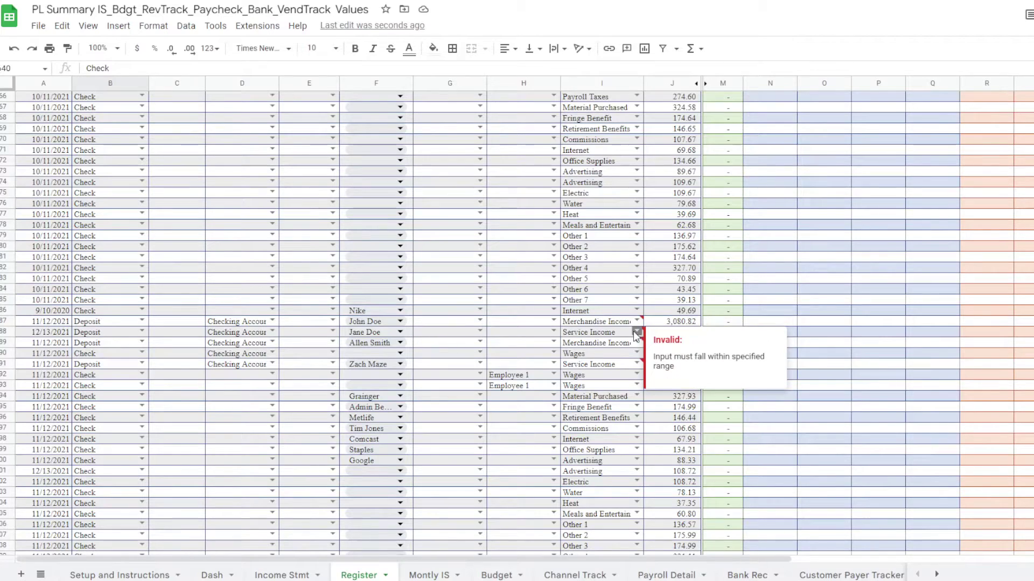
scroll(635, 339, down, 1)
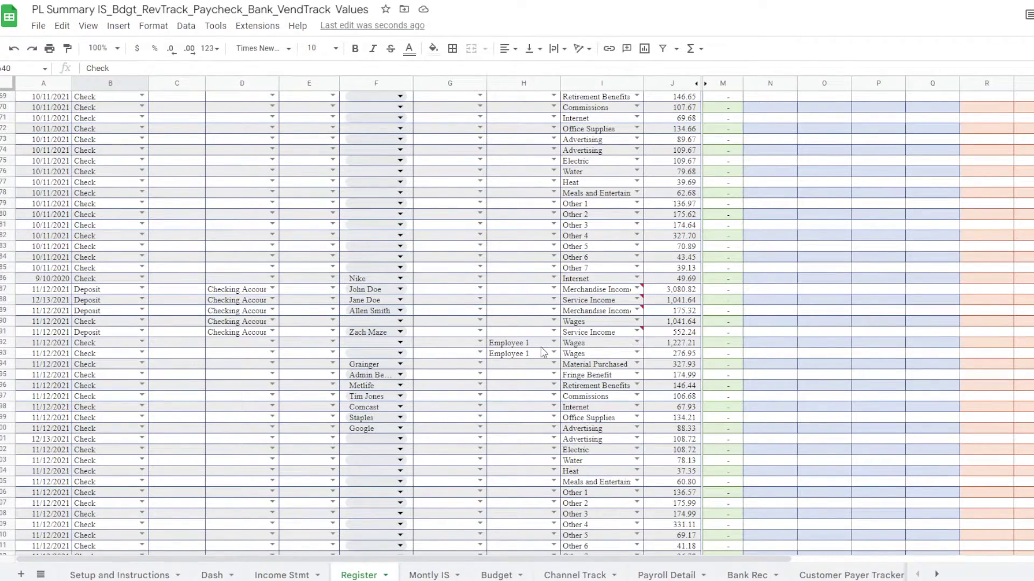
scroll(543, 352, down, 5)
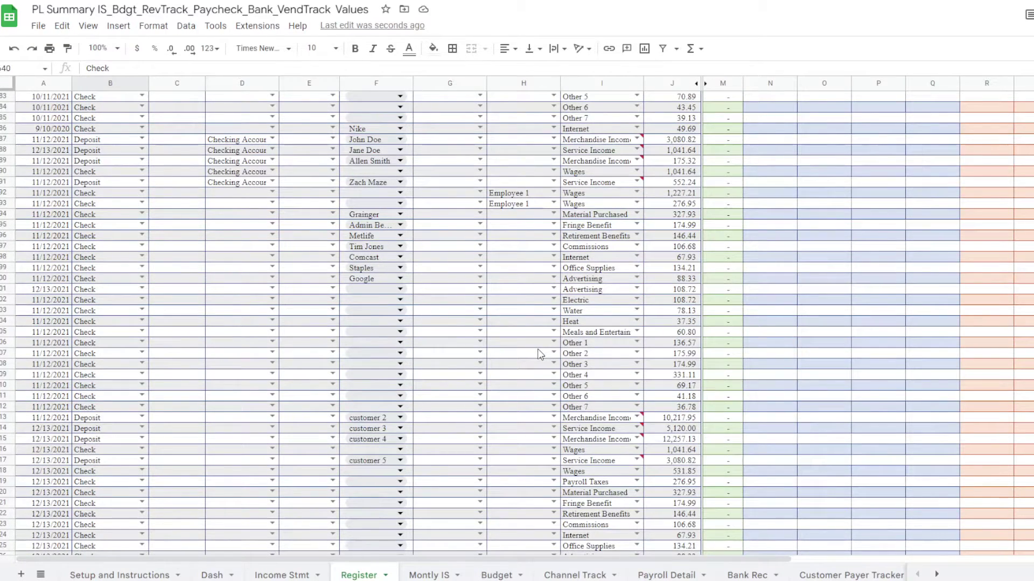
scroll(540, 354, down, 10)
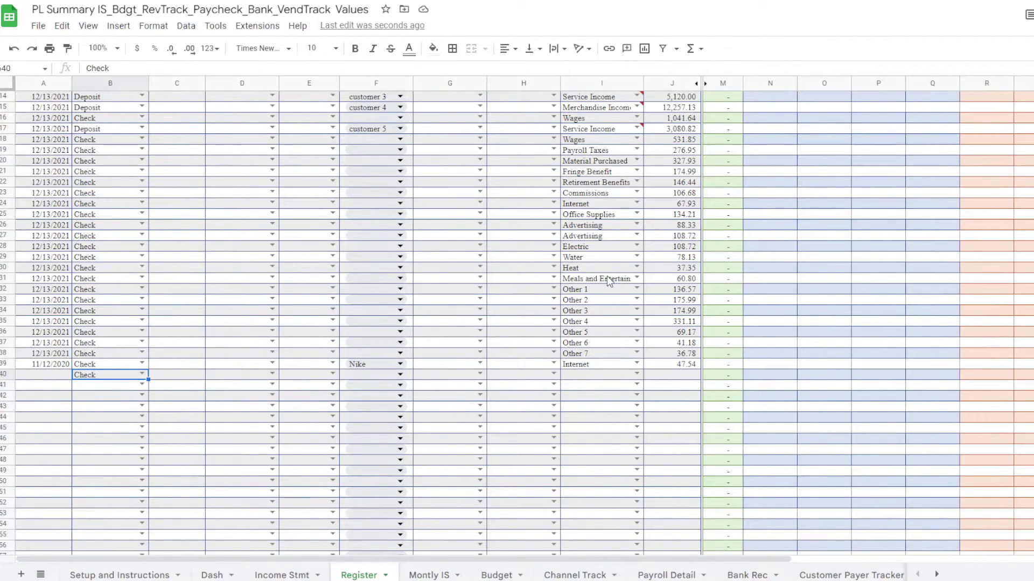
scroll(609, 281, up, 5)
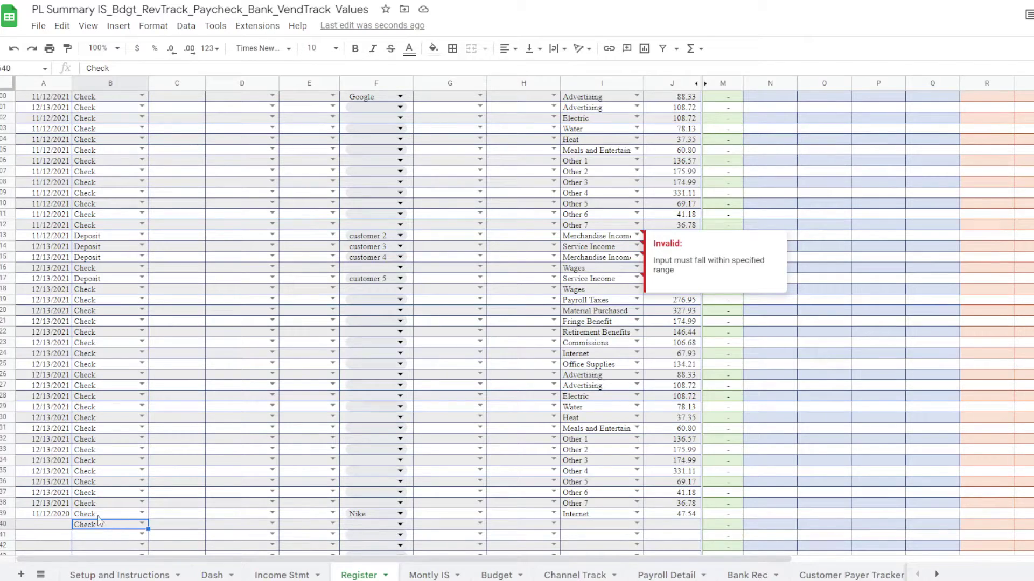
click(617, 238)
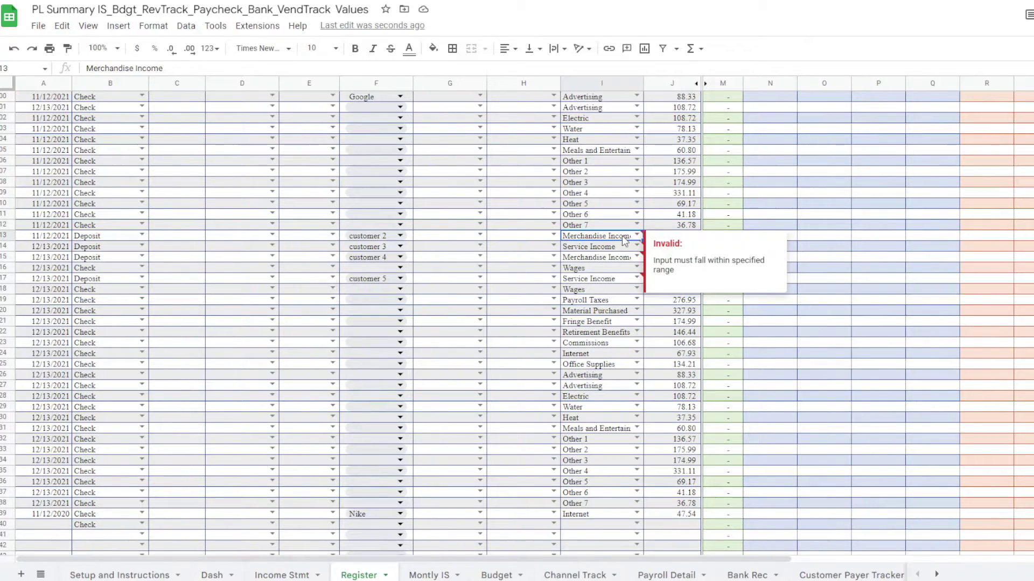
- Change the transaction type of the new register row to Deposit
scroll(121, 539, down, 2)
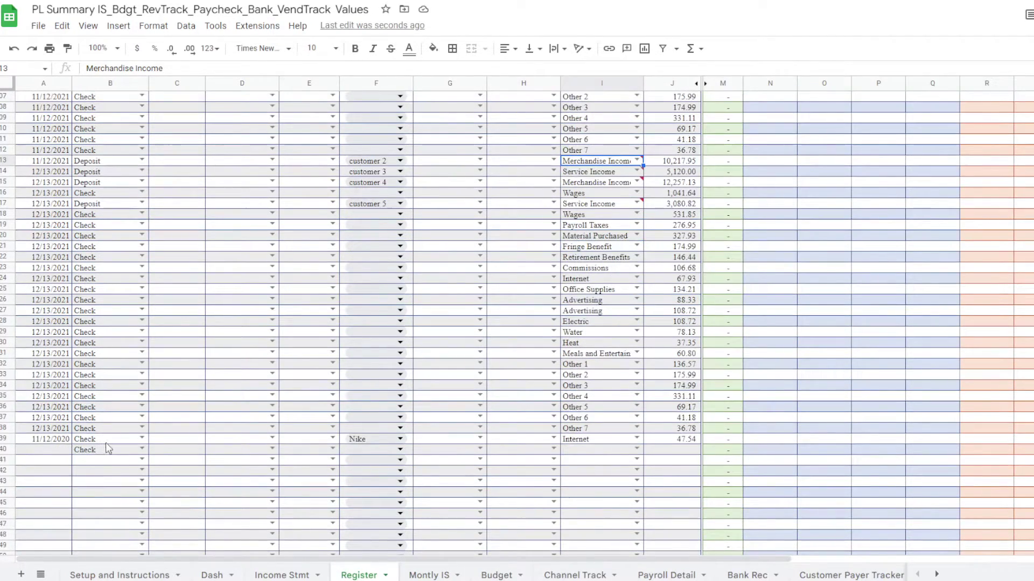
click(119, 454)
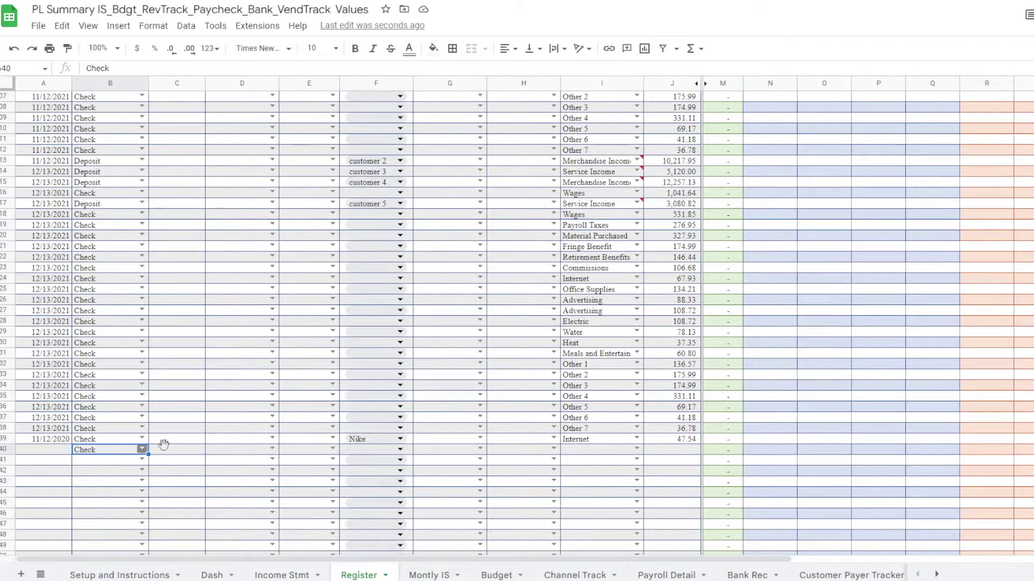
click(142, 453)
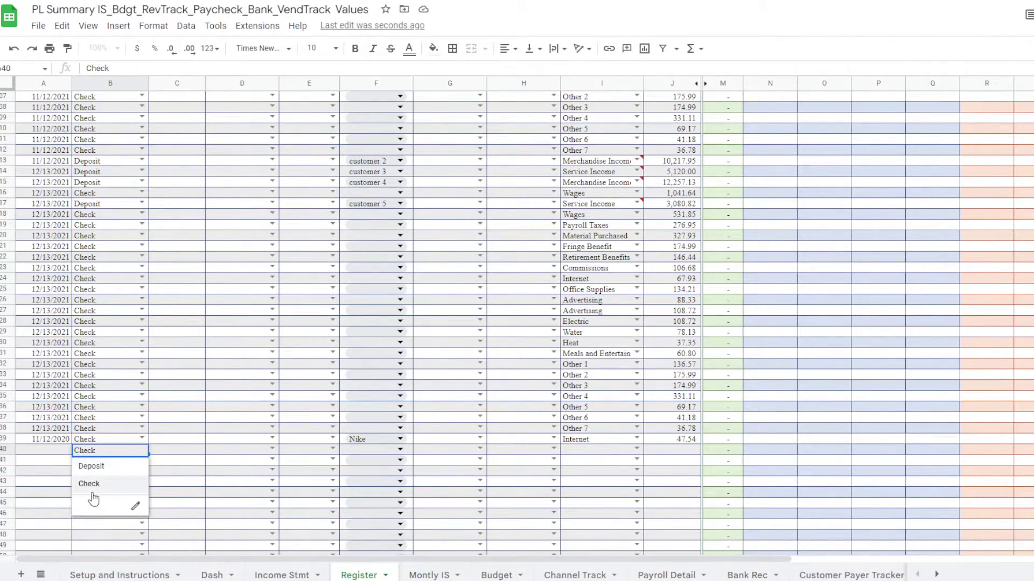
click(91, 466)
scroll(667, 420, up, 1)
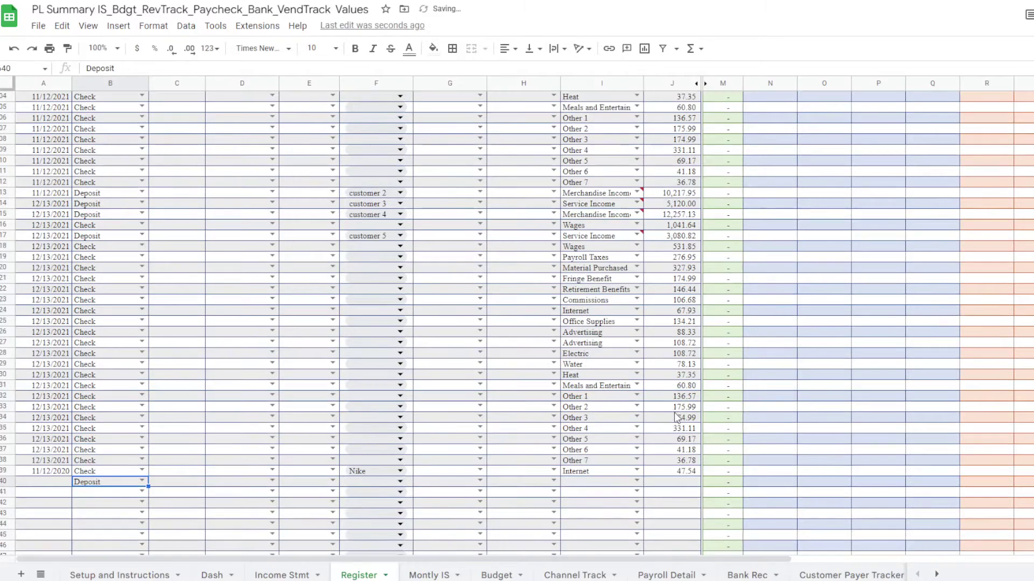
- View the Account options offered for the existing customer 2 deposit while the new row is a Deposit
click(637, 192)
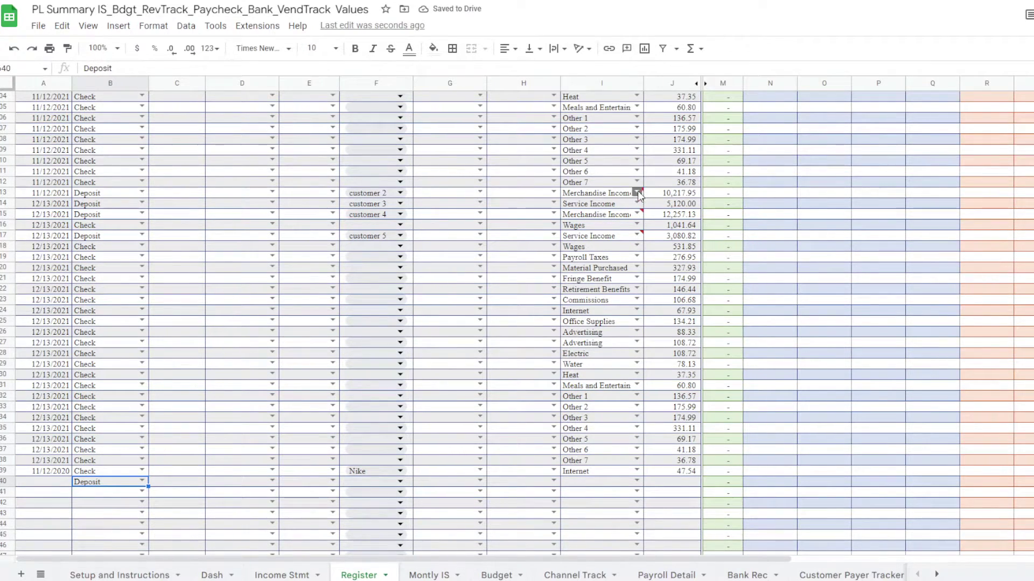
click(637, 192)
key(Escape)
key(Left)
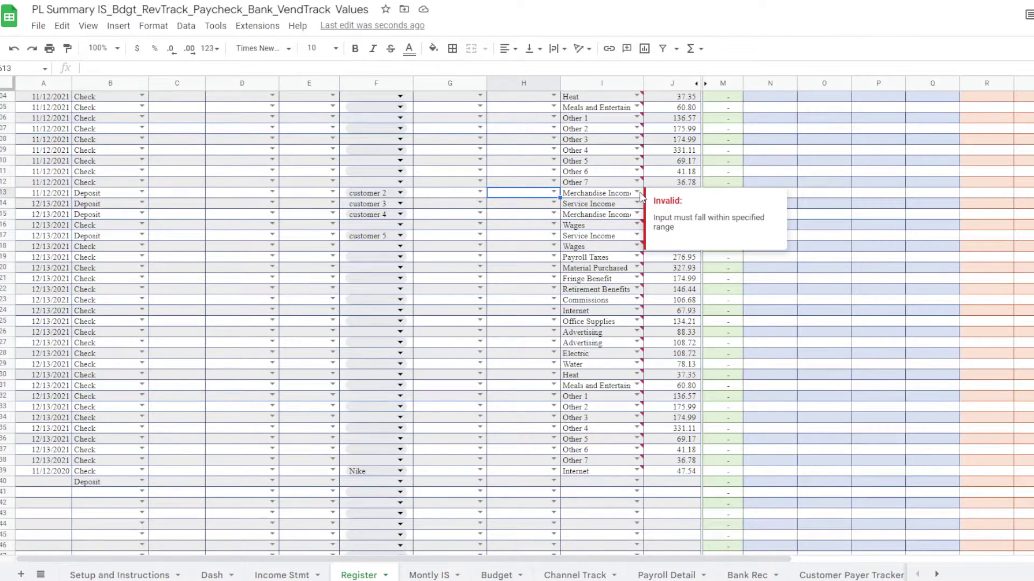
click(638, 192)
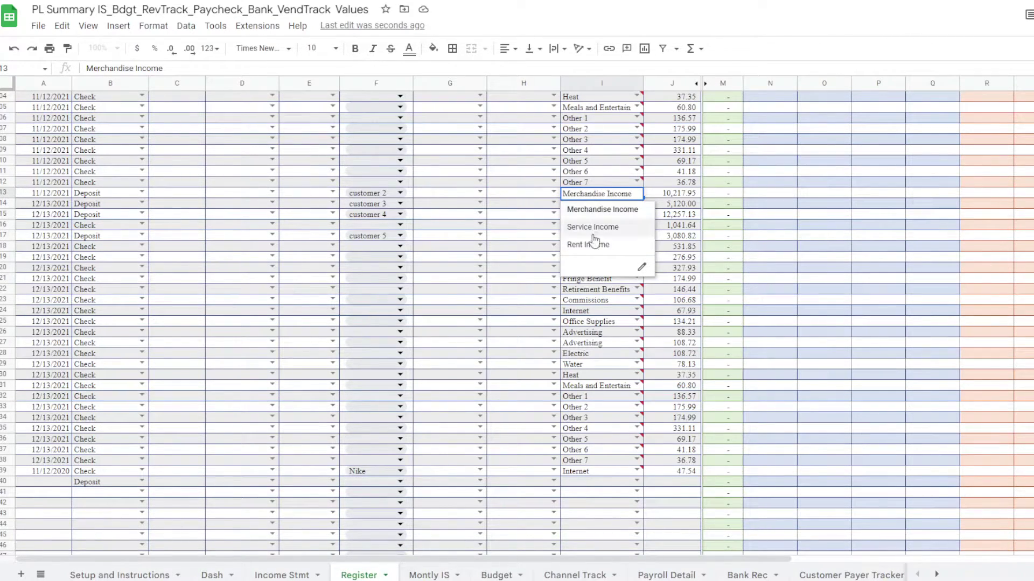
- Clear the transaction type from the new register row below the last transaction
click(350, 394)
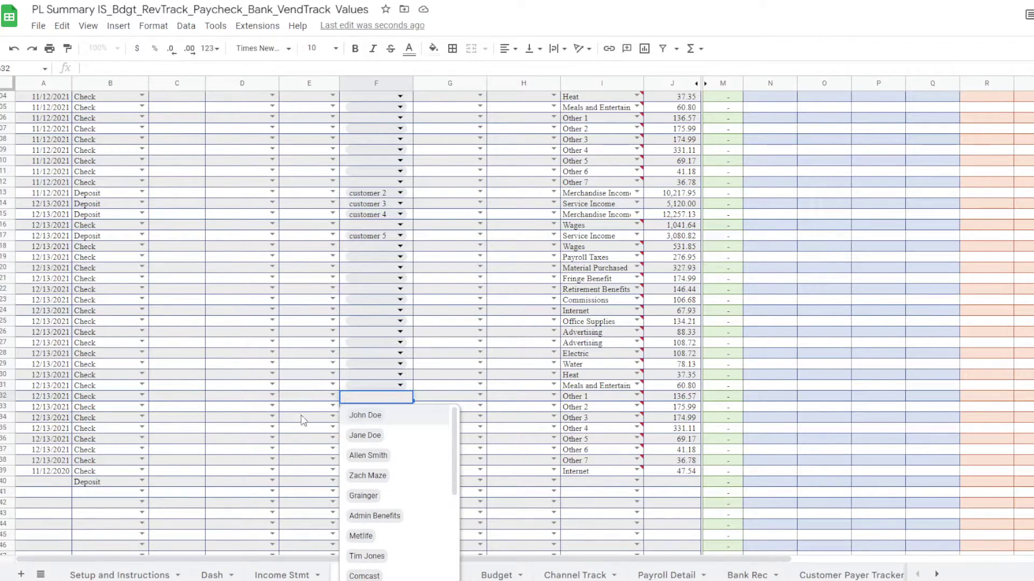
click(119, 486)
key(Delete)
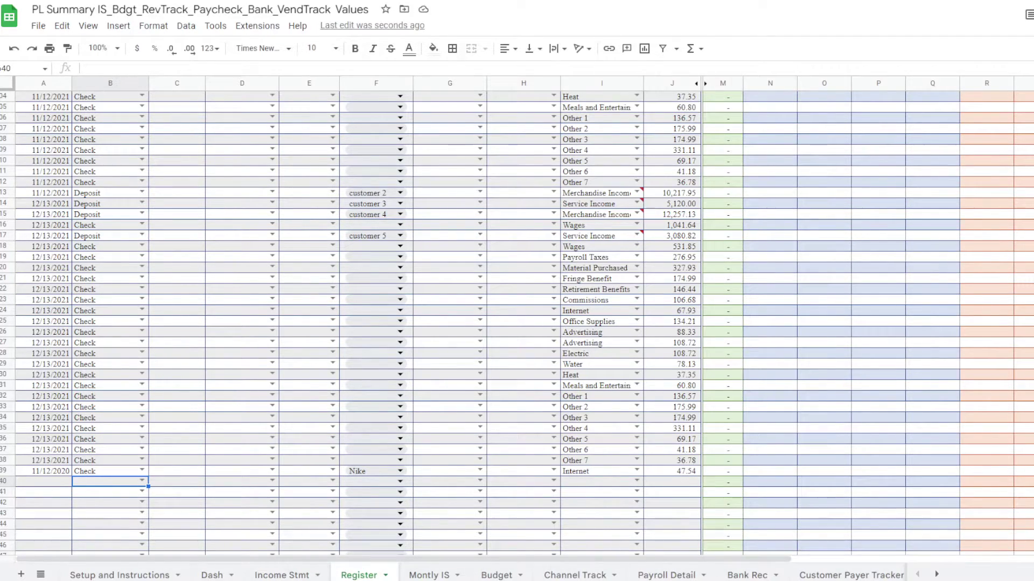
- Switch to the Excel PL Master_Payroll_Bank Rec workbook window showing the check register
mouse_move(280, 571)
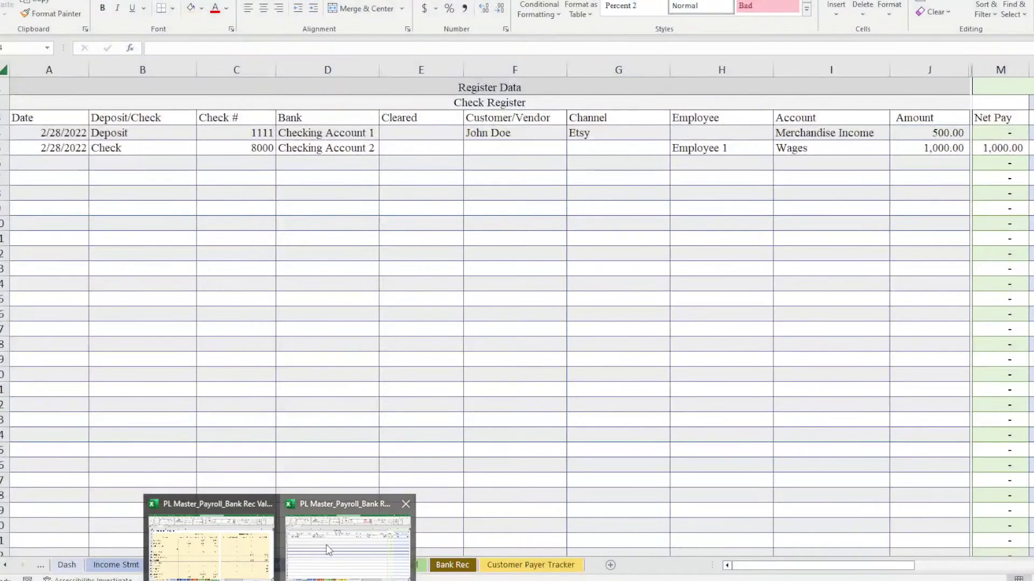
click(323, 545)
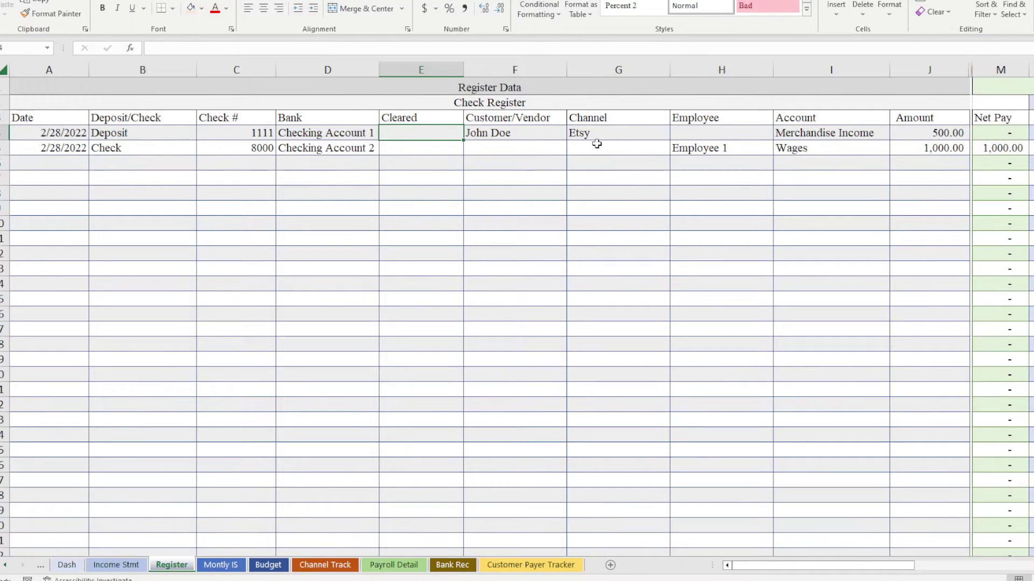
click(605, 243)
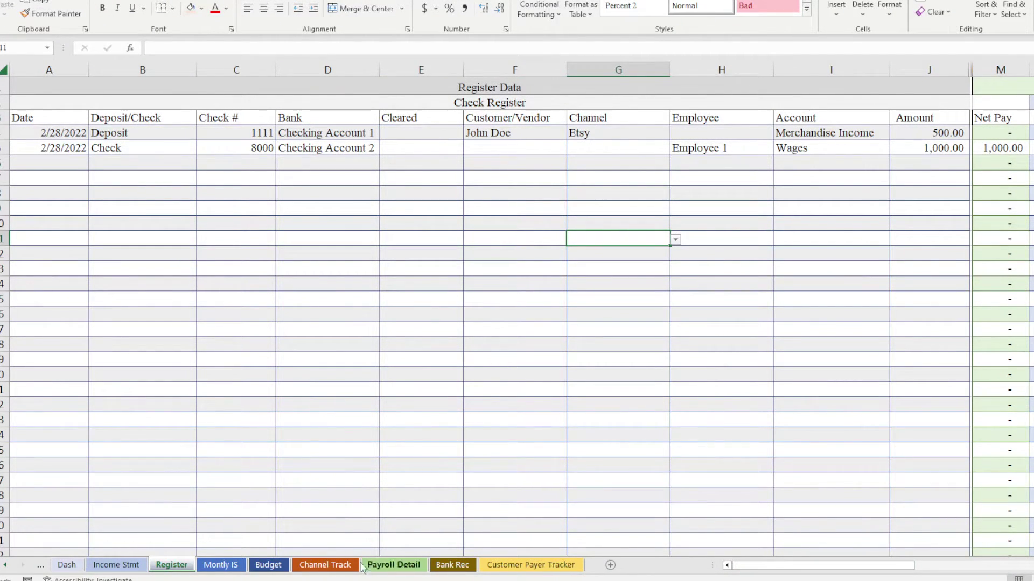
- Delete Rent Income from the Income Accounts list on the Setup and Instructions sheet
click(65, 566)
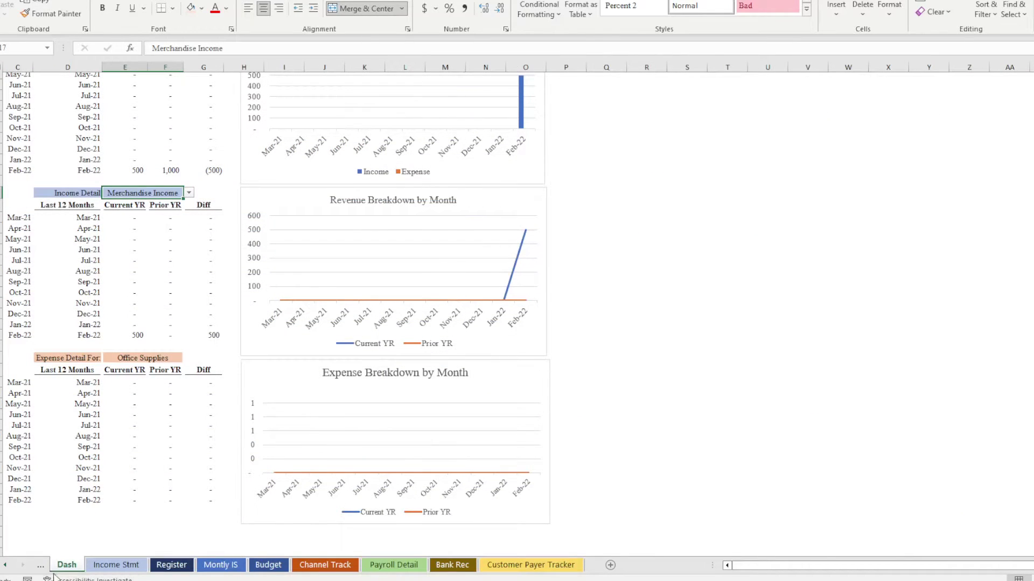
click(6, 566)
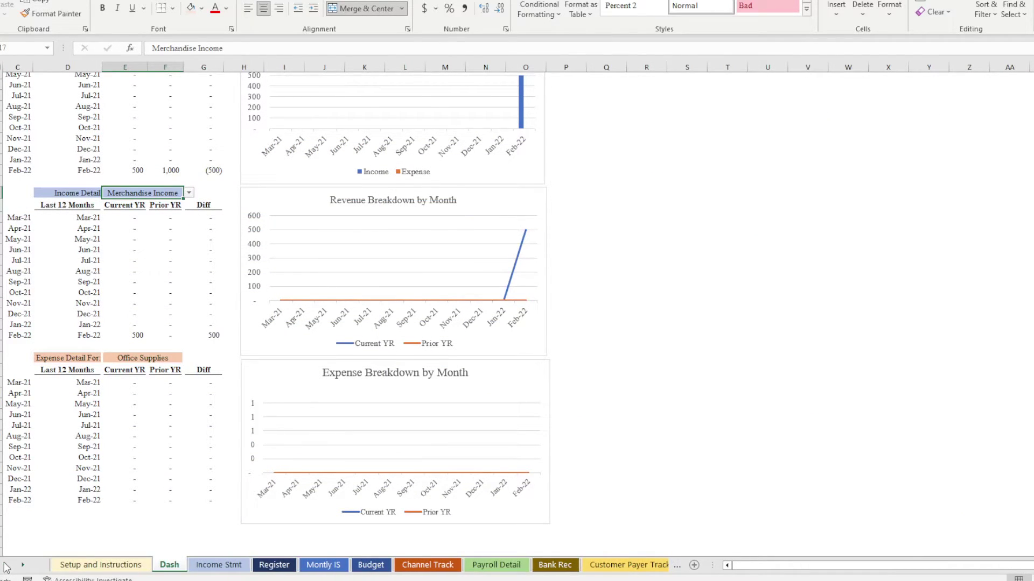
click(83, 564)
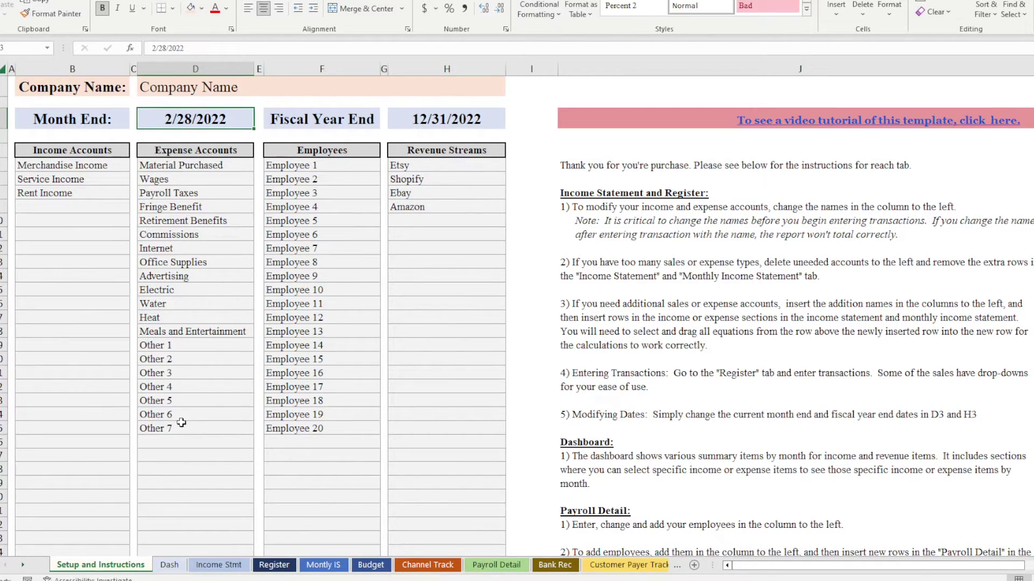
click(54, 196)
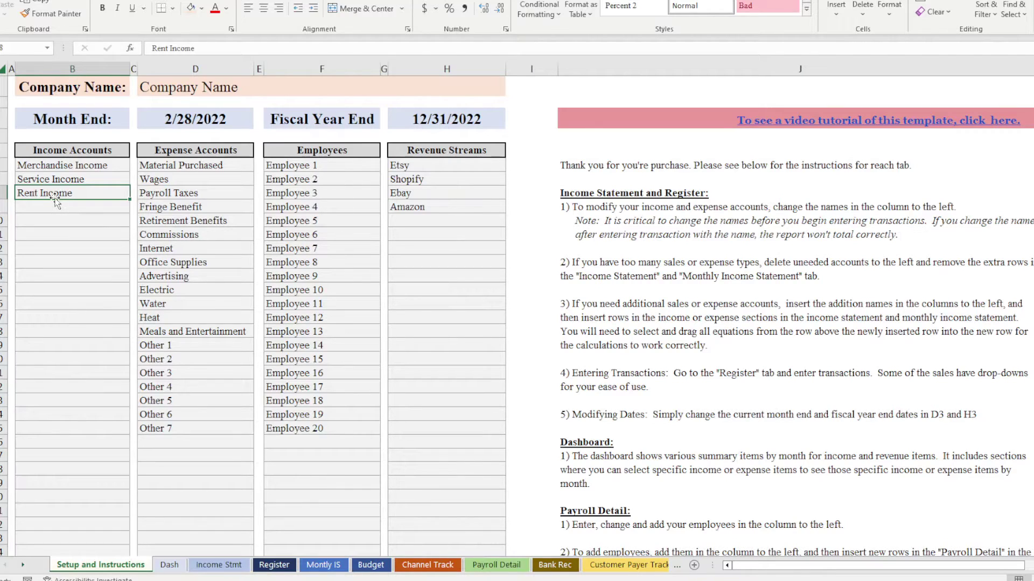
key(Delete)
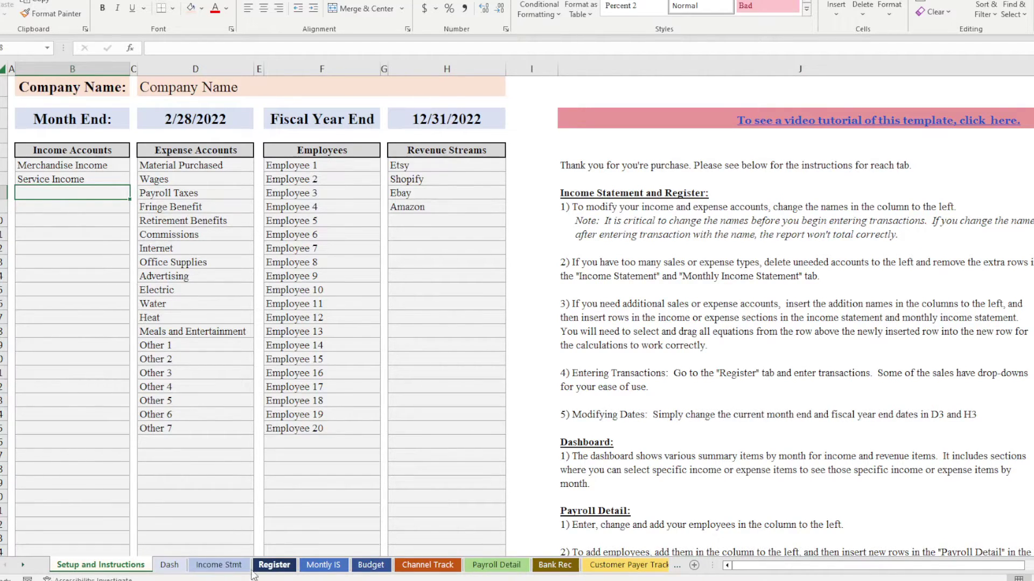
- Delete the unnamed income row below Service Income on the Income Stmt sheet
click(182, 566)
click(202, 567)
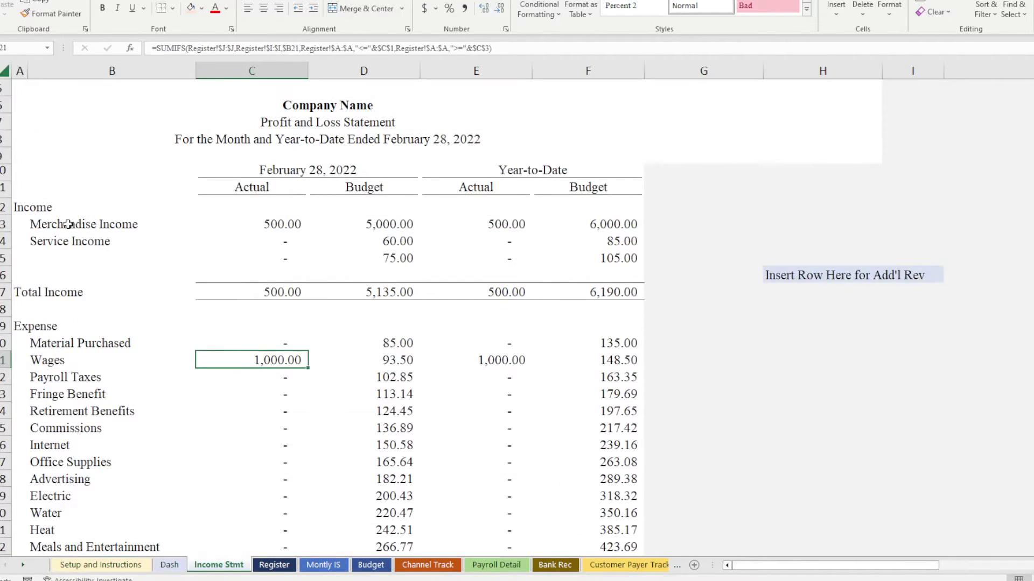
click(4, 258)
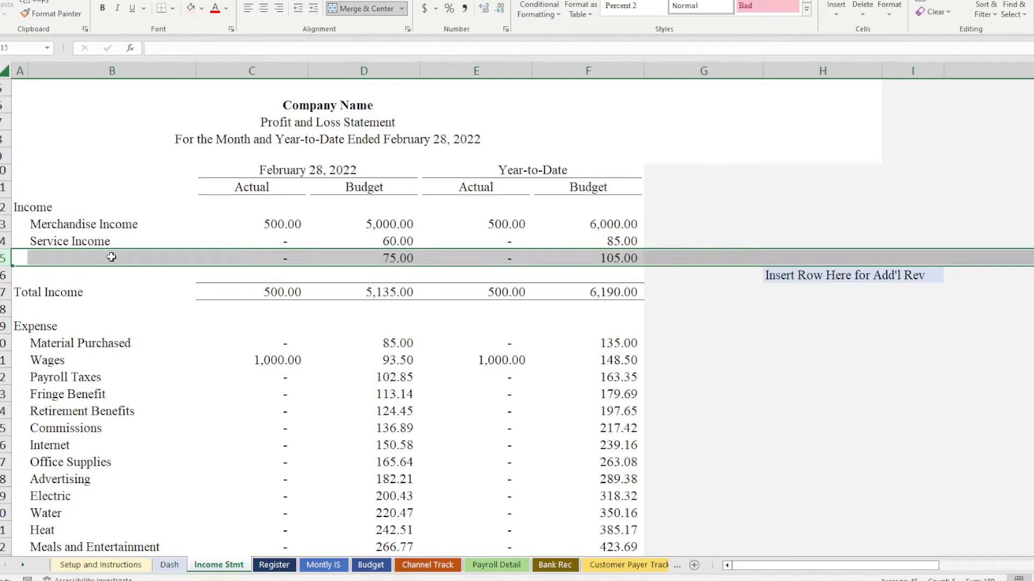
click(60, 258)
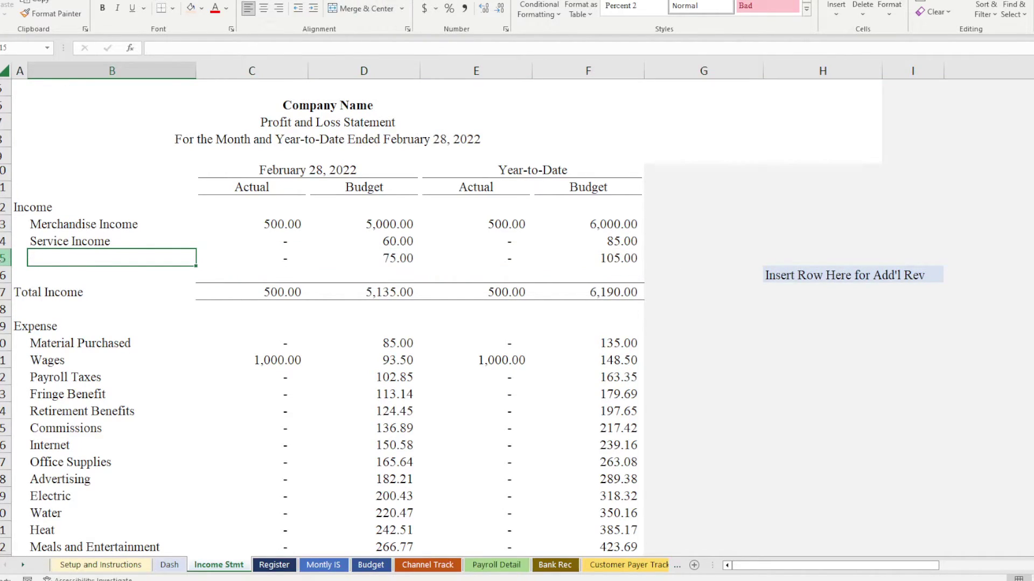
right_click(4, 259)
click(37, 405)
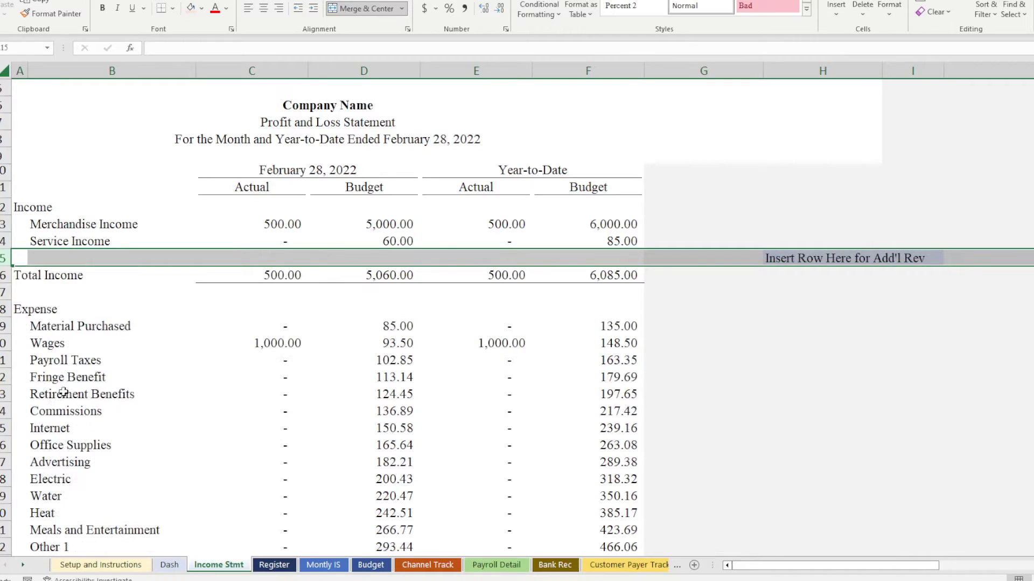
click(224, 272)
click(77, 241)
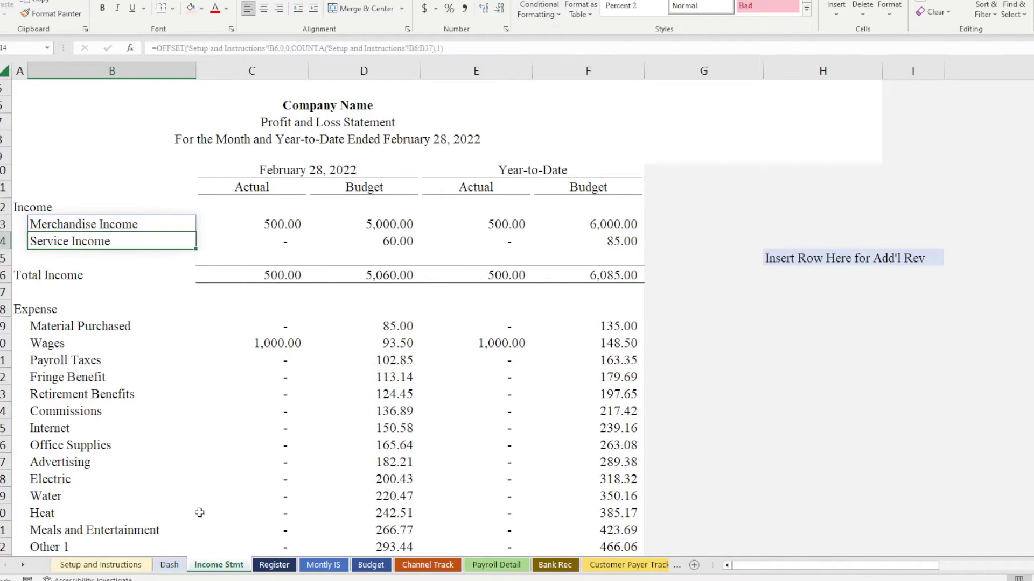
- Delete the unnamed income row below Service Income in the Mar-21 to Feb-22 section of the Montly IS sheet
click(280, 565)
click(322, 565)
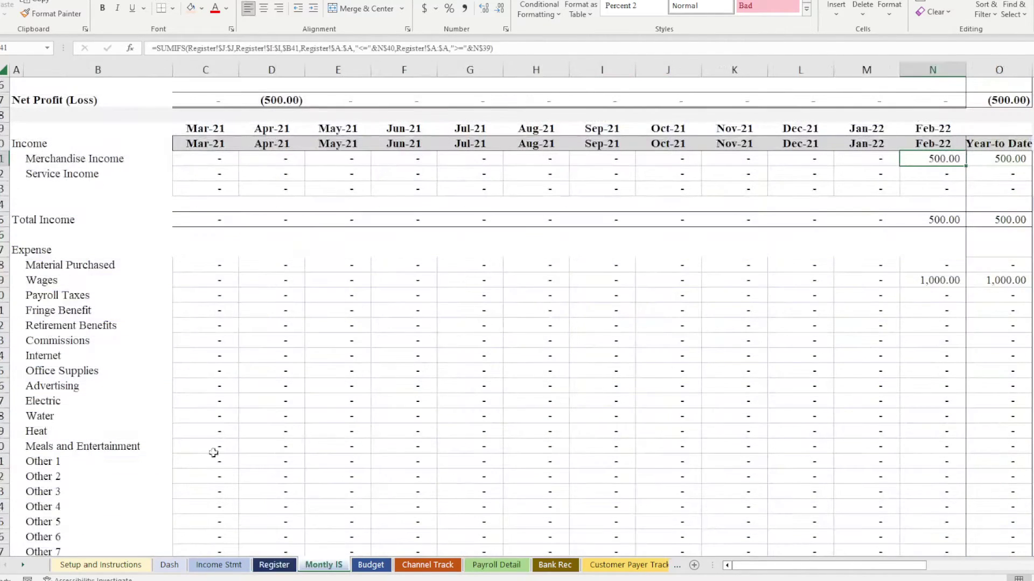
click(4, 189)
right_click(4, 188)
click(40, 336)
- Delete the unnamed income row below Service Income in the Jan-22 to Dec-22 section of the Montly IS sheet
scroll(45, 341, down, 1)
scroll(45, 341, down, 10)
scroll(45, 344, up, 17)
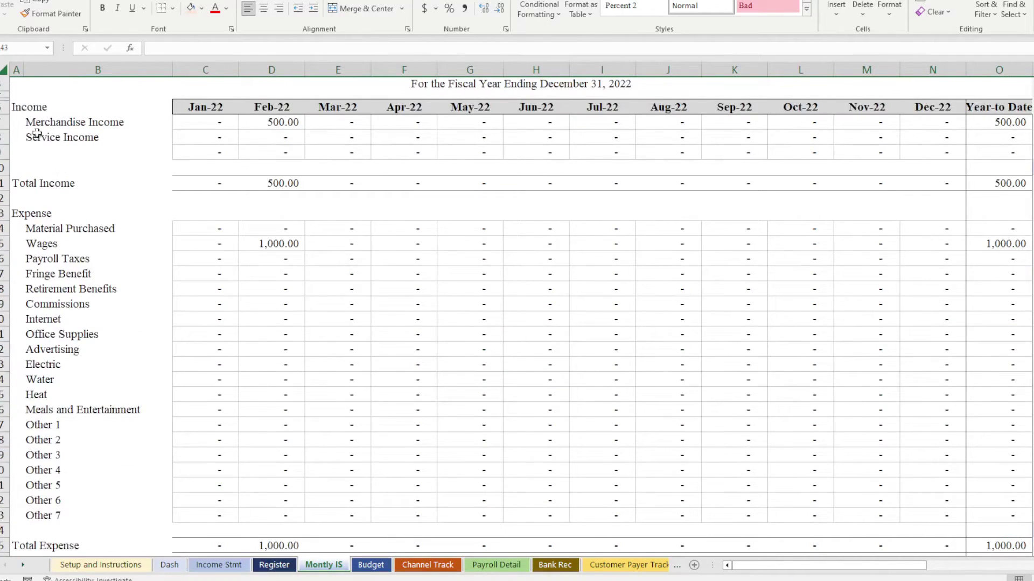
click(13, 152)
right_click(13, 152)
click(45, 299)
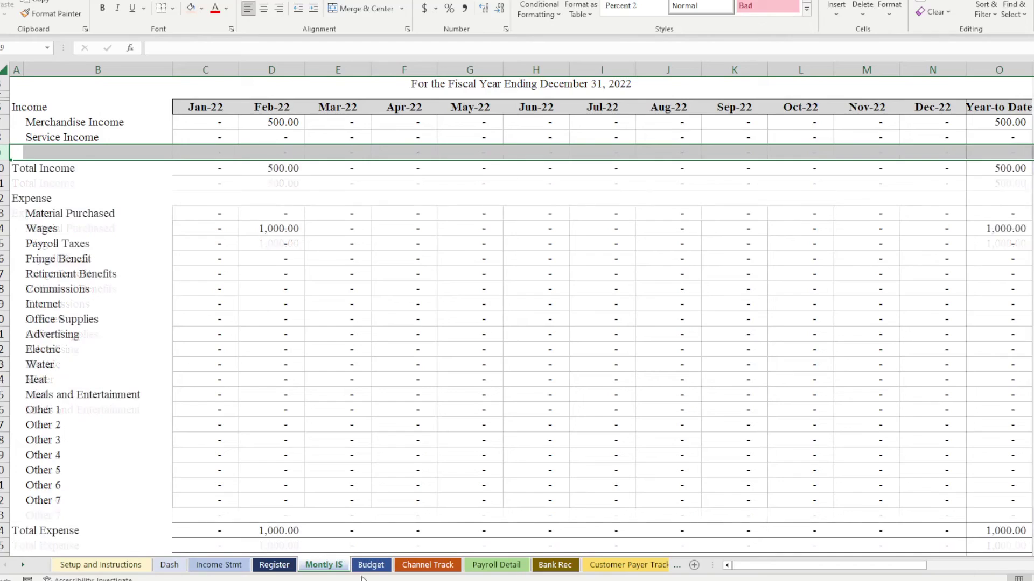
- Delete the unnamed income row below Service Income on the Budget sheet
click(371, 566)
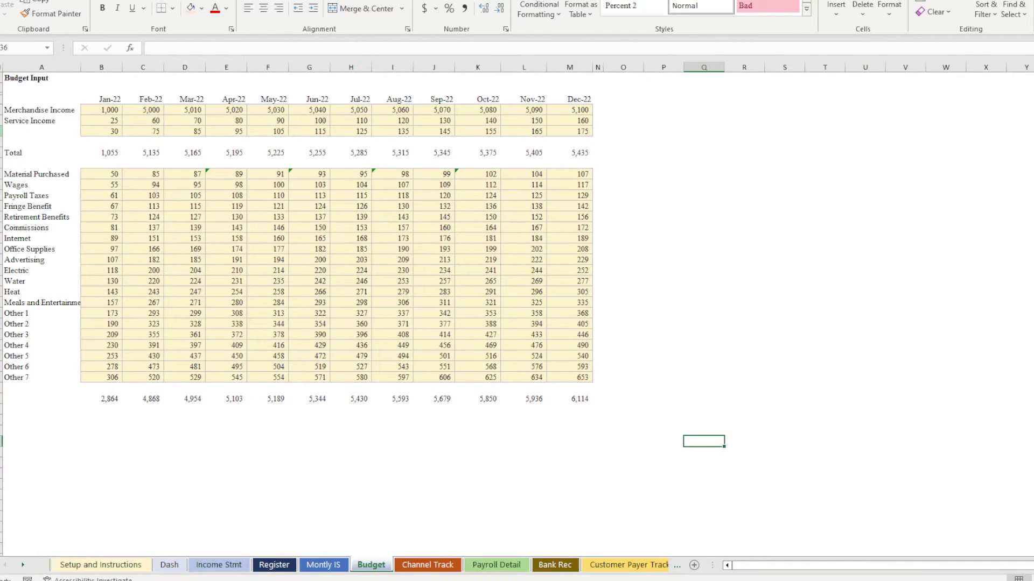
click(1, 130)
right_click(2, 130)
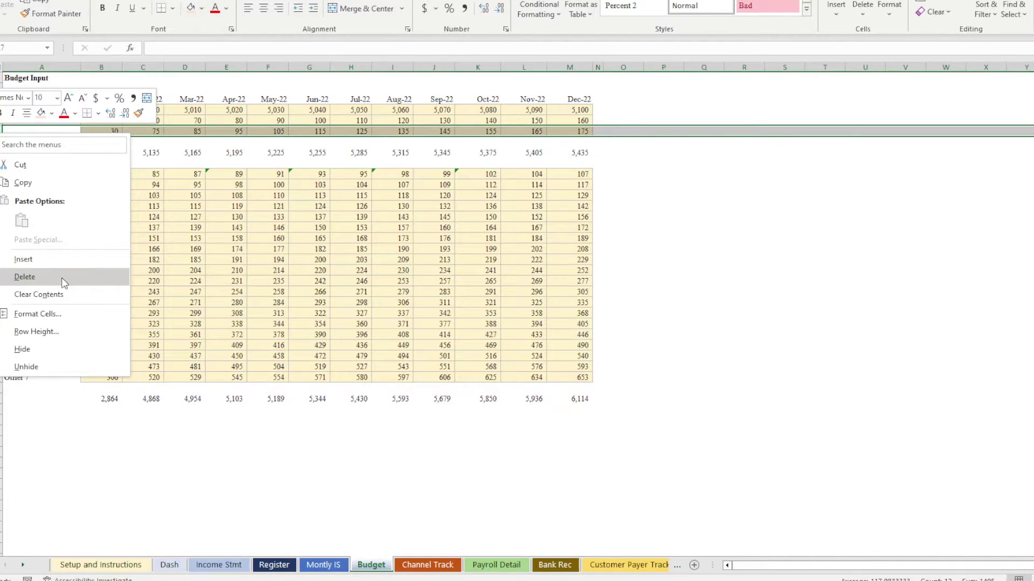
click(24, 276)
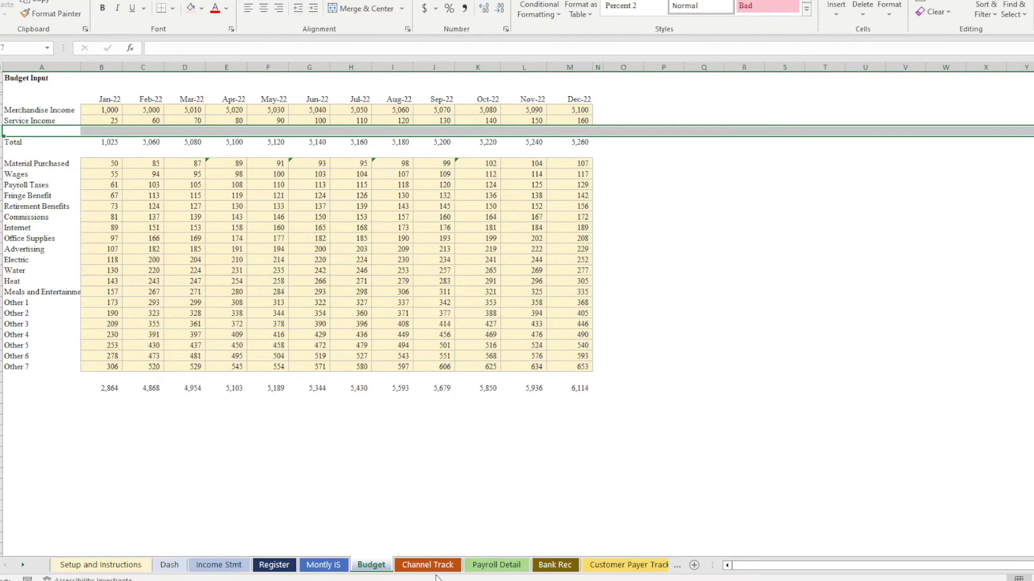
- Look through the Channel Track, Payroll Detail, Bank Rec and Customer Payer Tracker sheets
click(430, 565)
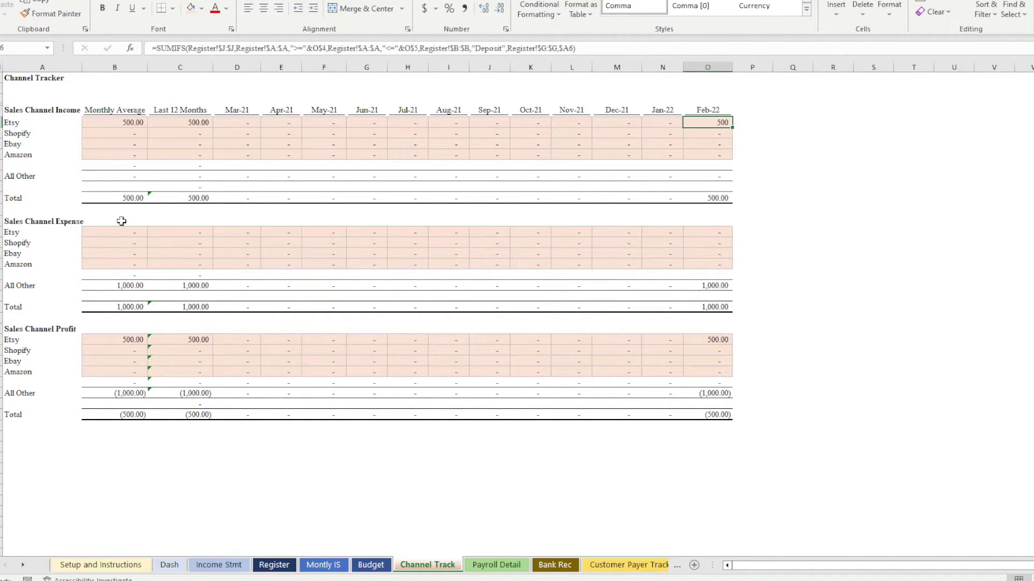
click(496, 566)
click(557, 565)
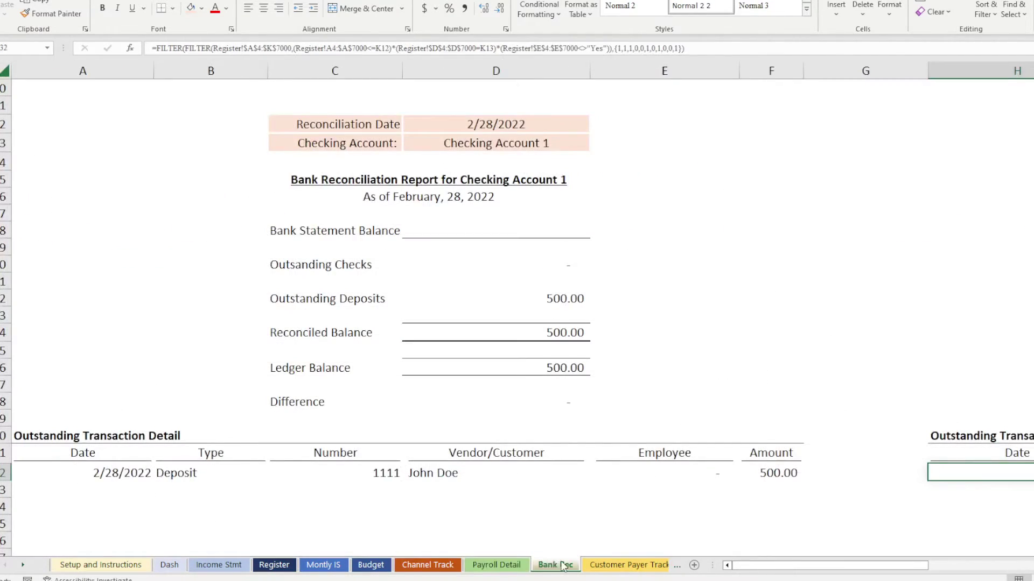
click(627, 565)
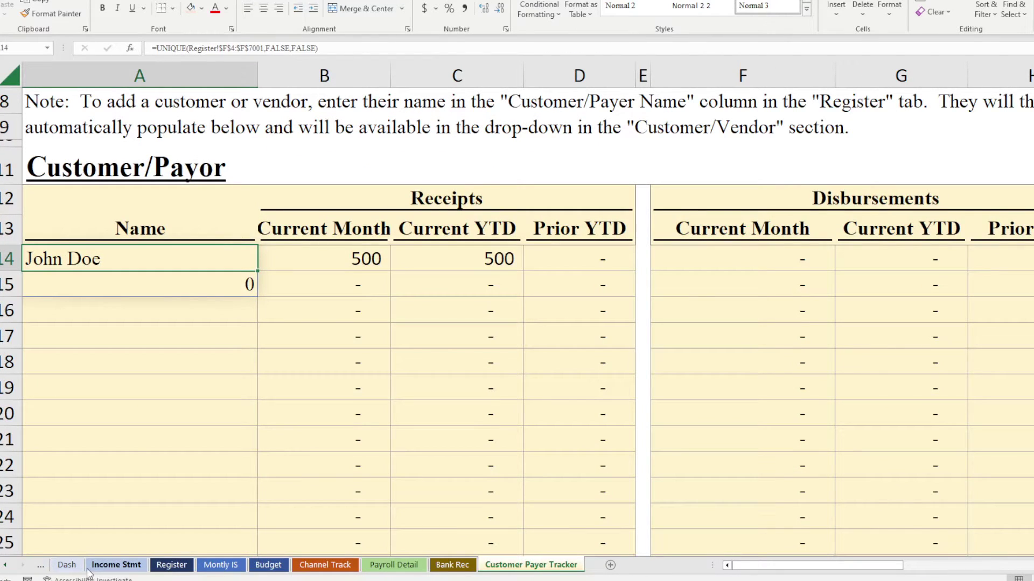
click(5, 565)
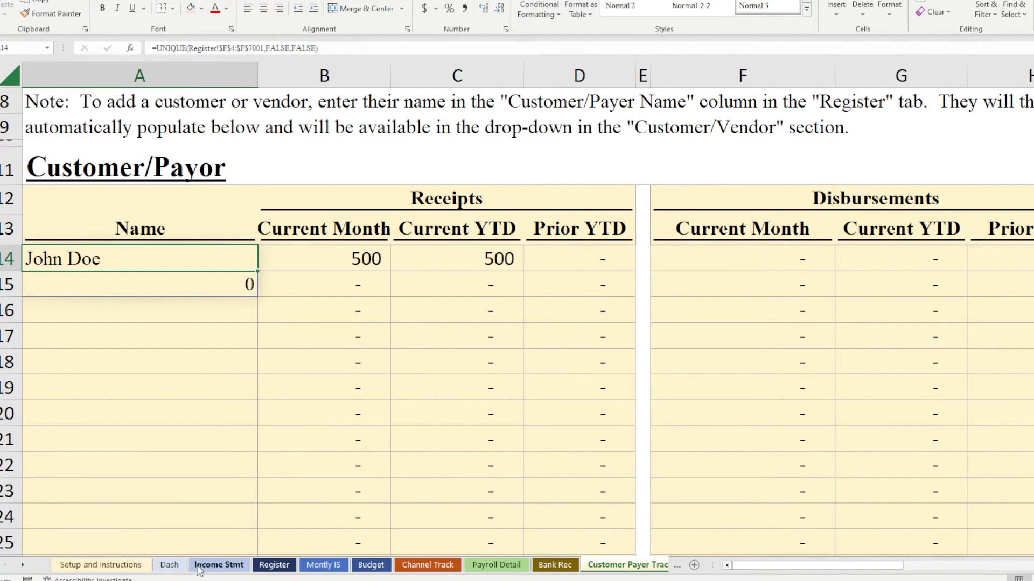
- Set the first empty Register row to Deposit and view the choices available for its Account
click(274, 565)
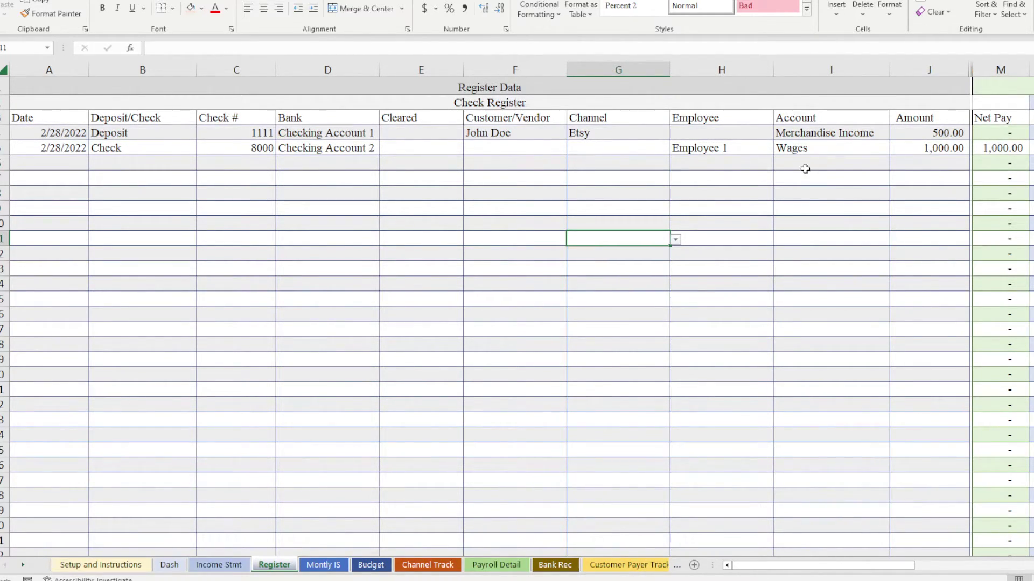
click(789, 150)
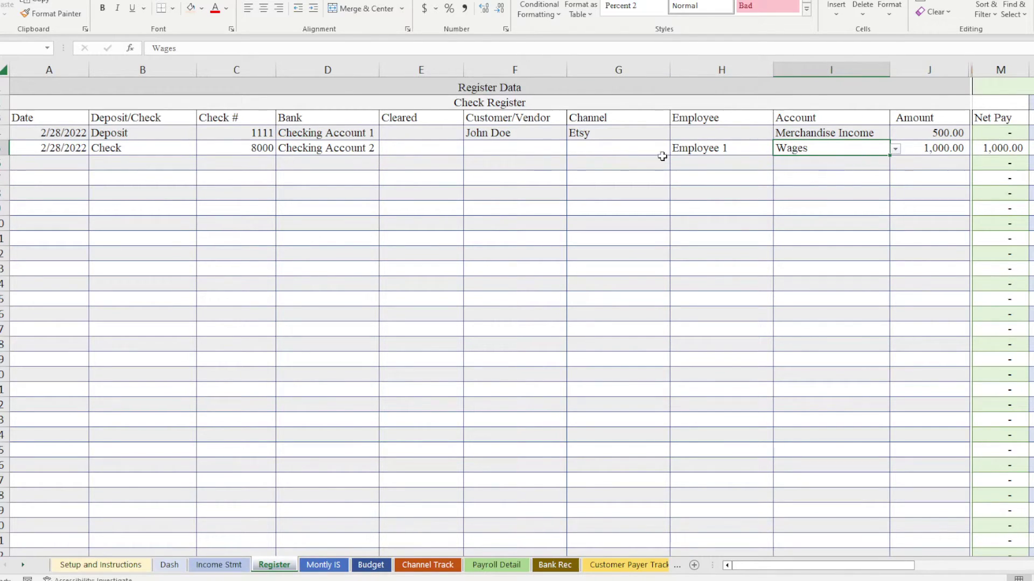
click(186, 165)
click(201, 164)
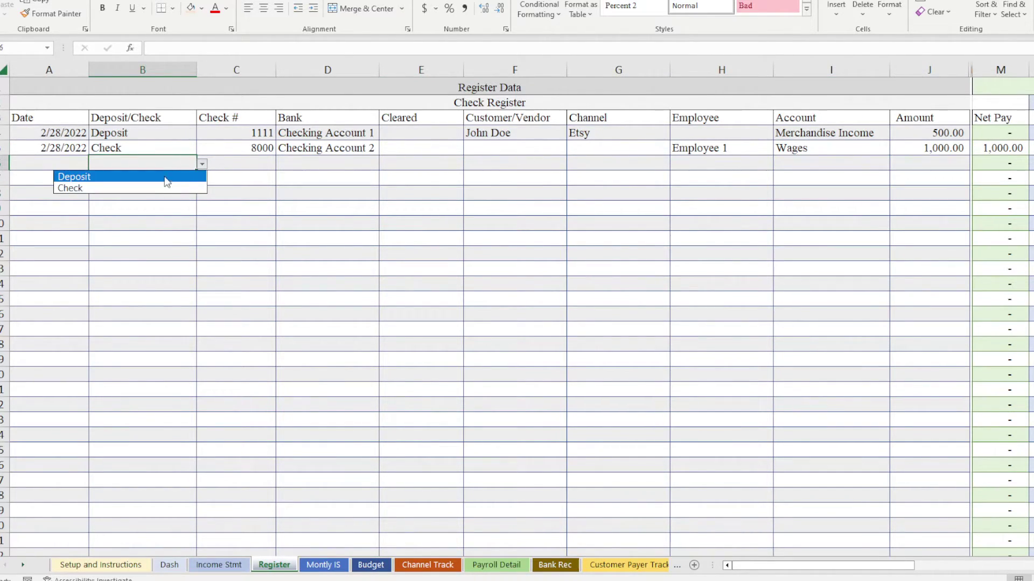
click(122, 176)
click(771, 162)
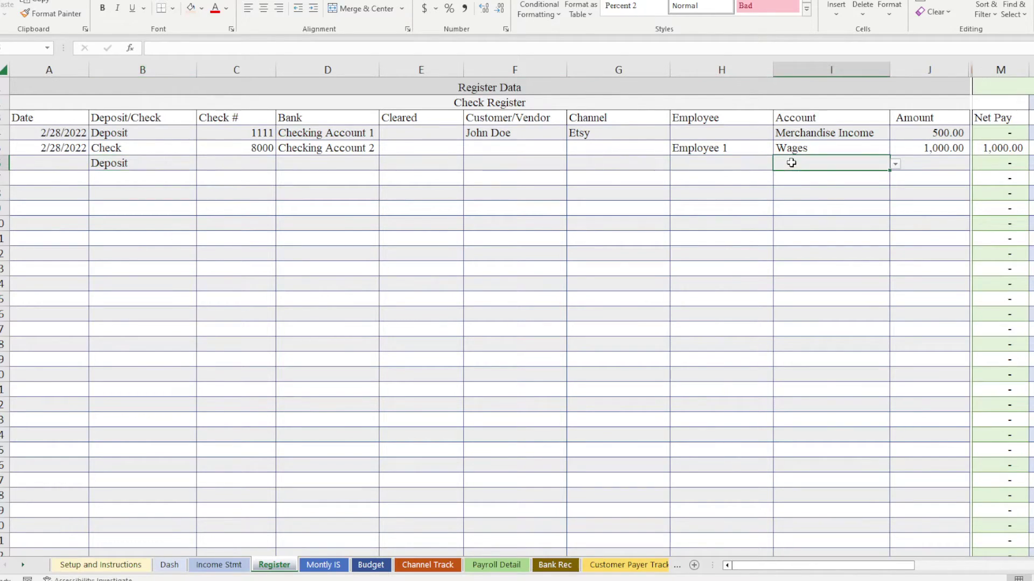
click(896, 165)
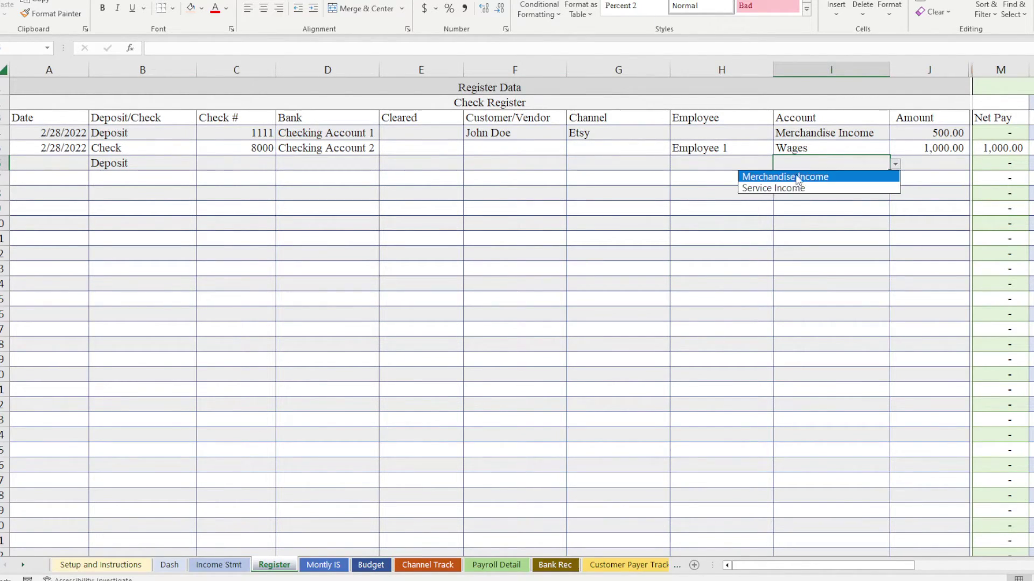
key(Escape)
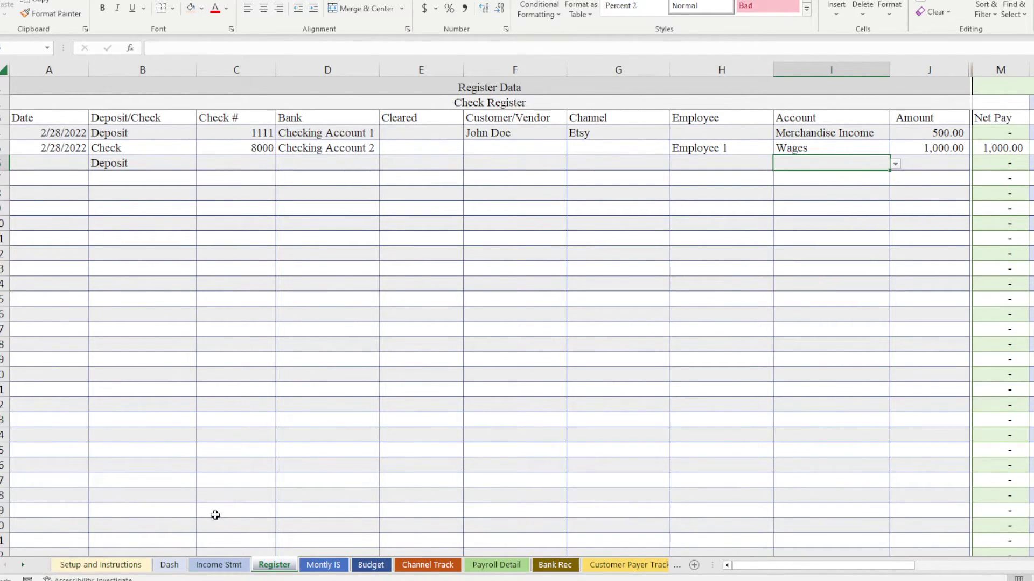
- Add Rent Income below Service Income in the Income Accounts list on the Setup and Instructions sheet
click(115, 565)
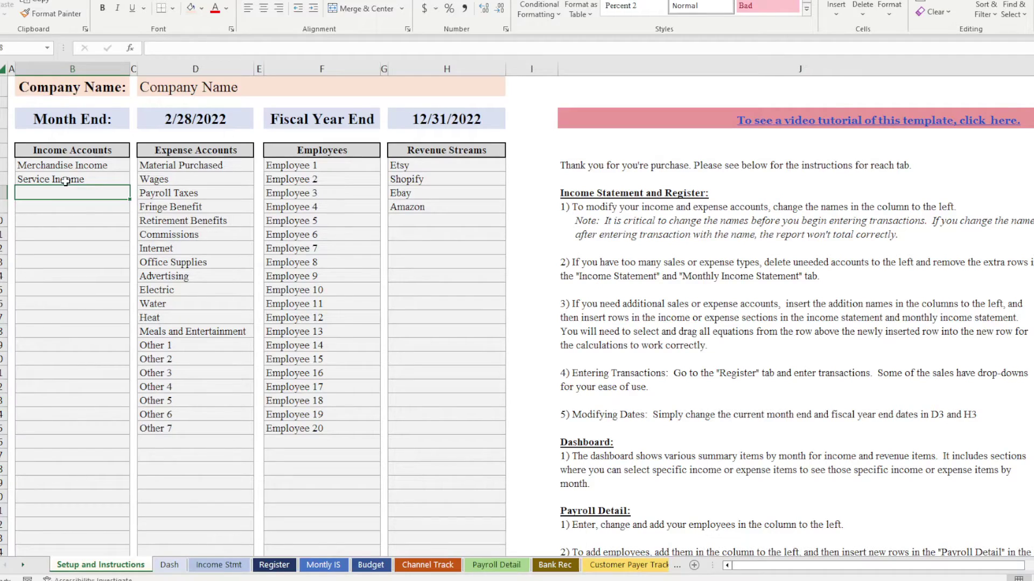
text(Rent Income)
key(Return)
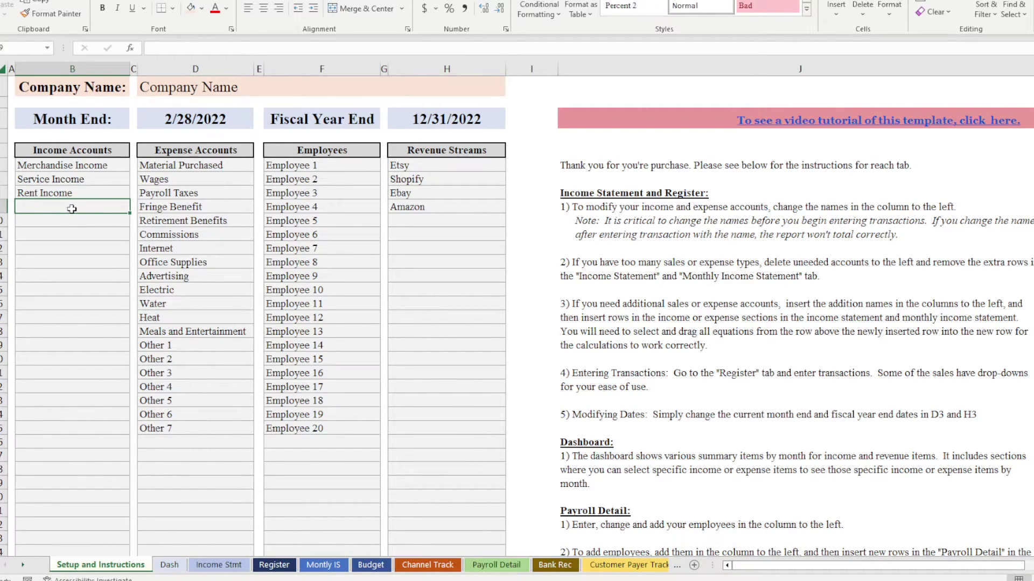
click(62, 372)
click(62, 194)
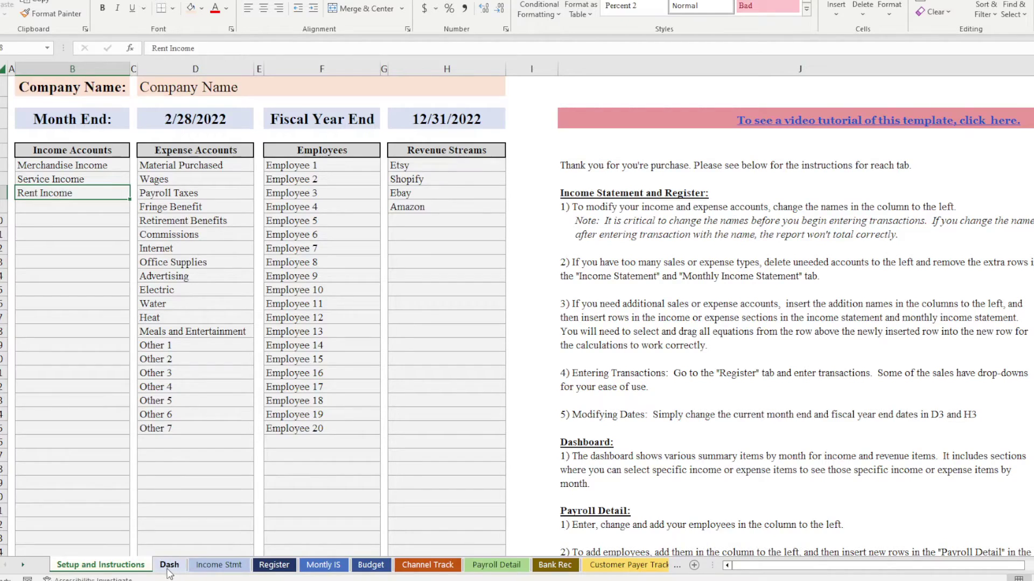
- Insert a row at the Rent Income line on the Income Stmt sheet, above Total Income
click(199, 566)
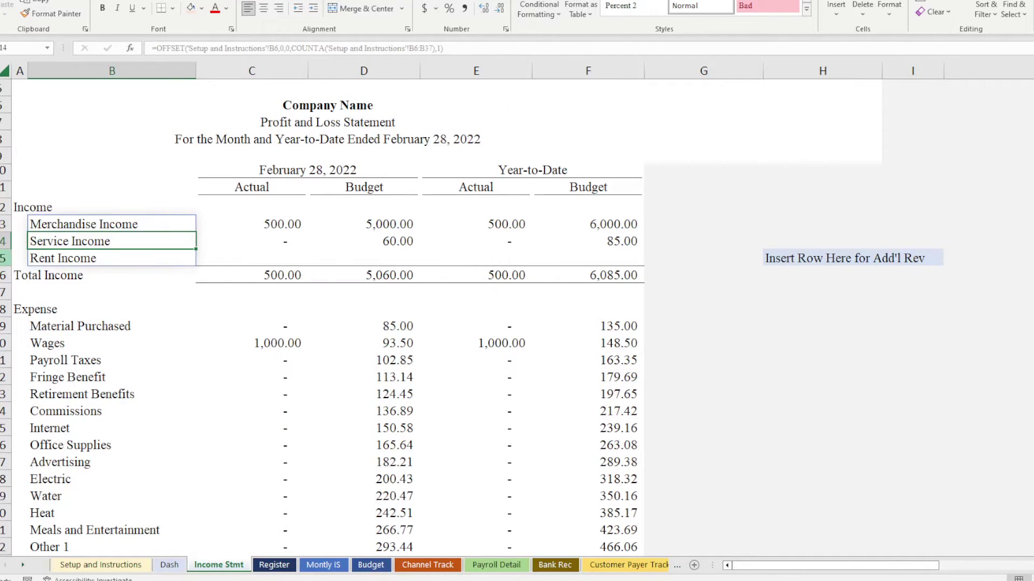
right_click(3, 258)
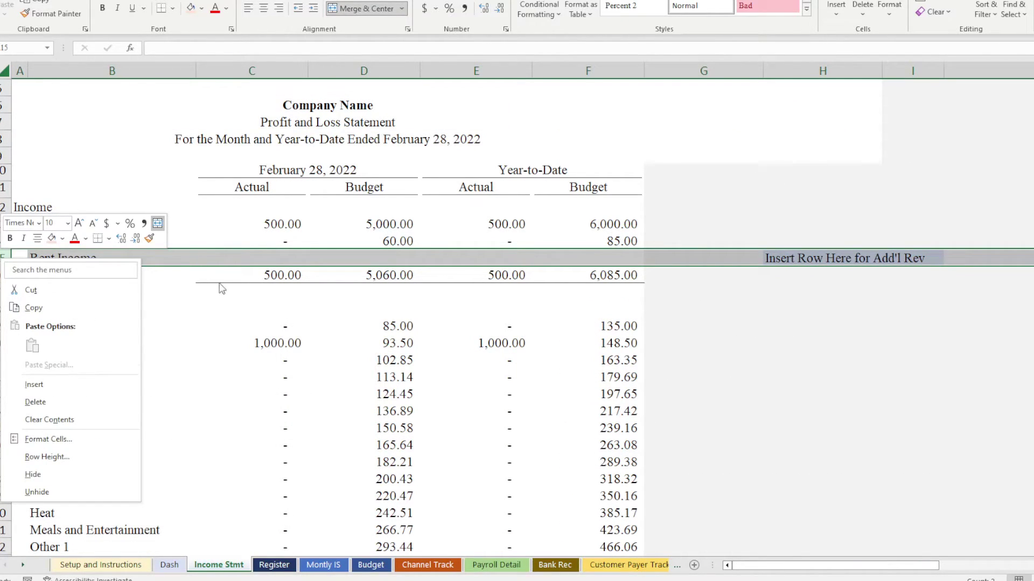
click(80, 385)
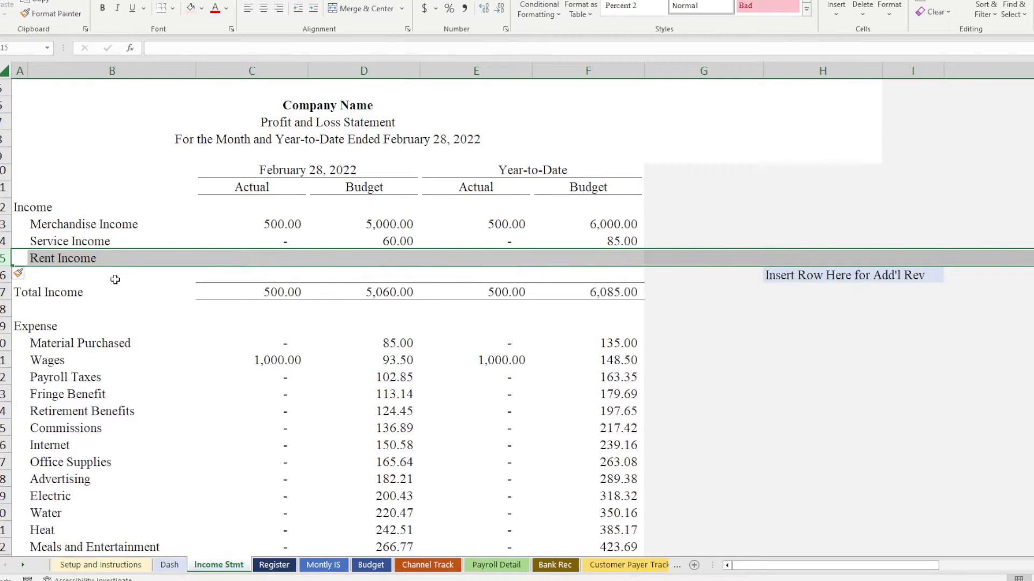
- Fill the Service Income actual, budget and year-to-date formulas down into the Rent Income row on the Income Stmt sheet
drag(233, 240, 588, 240)
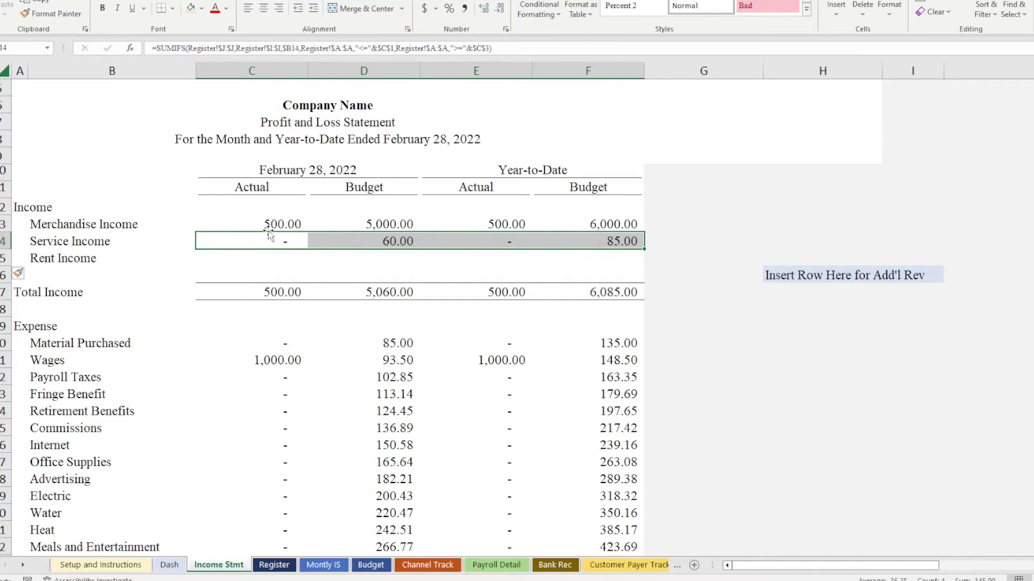
click(268, 242)
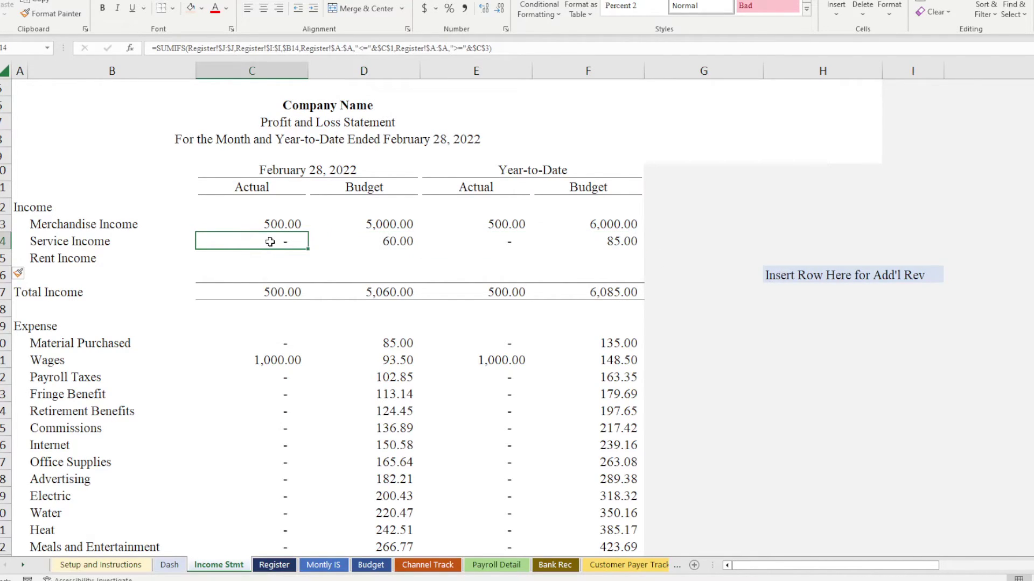
click(339, 242)
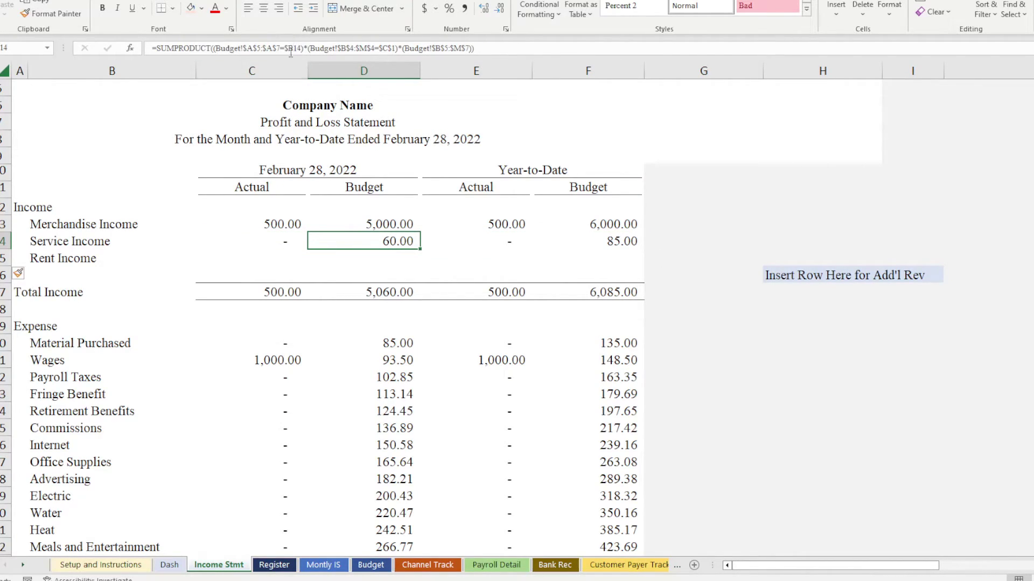
drag(265, 240, 619, 243)
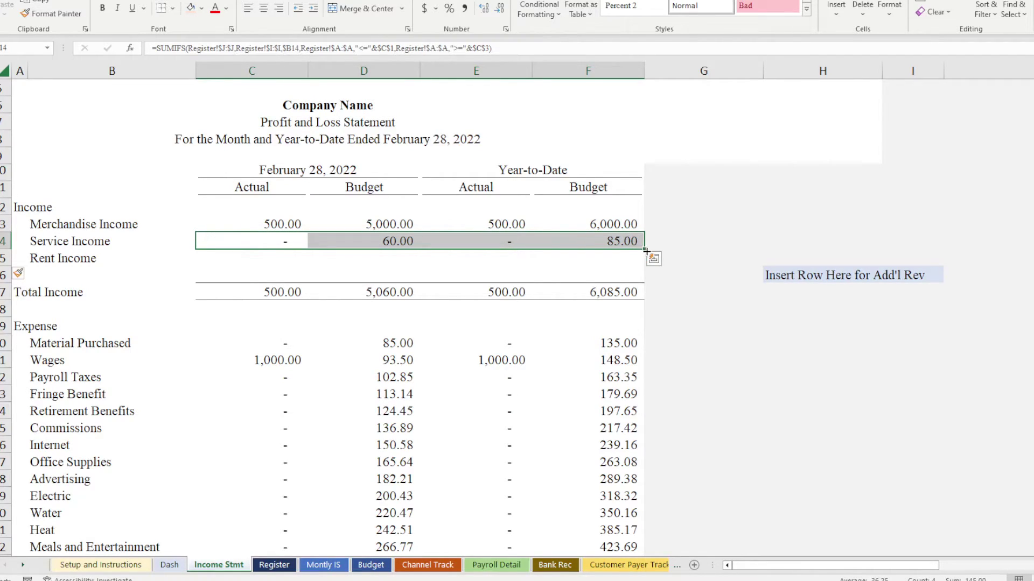
drag(647, 250, 646, 268)
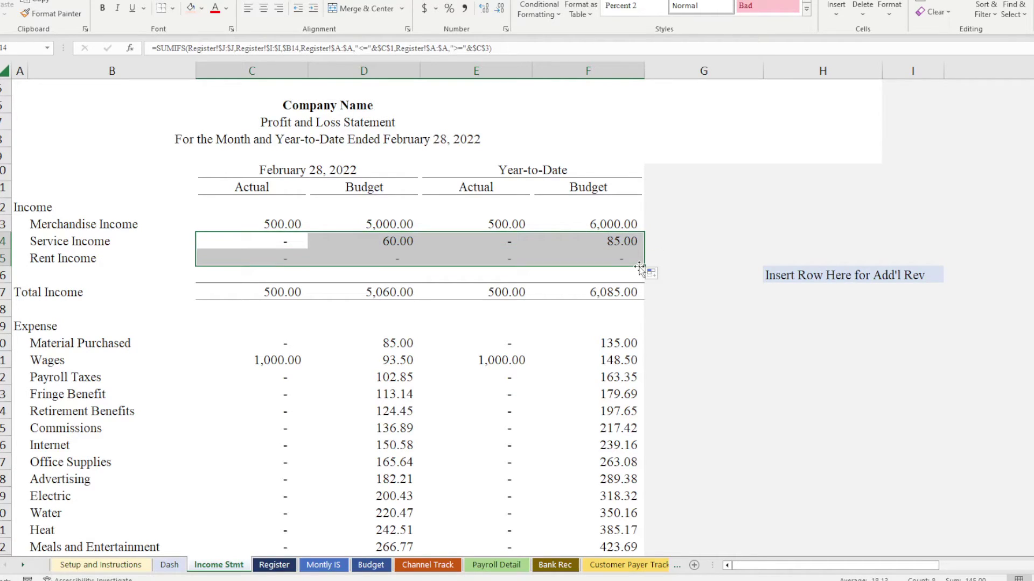
scroll(604, 308, down, 5)
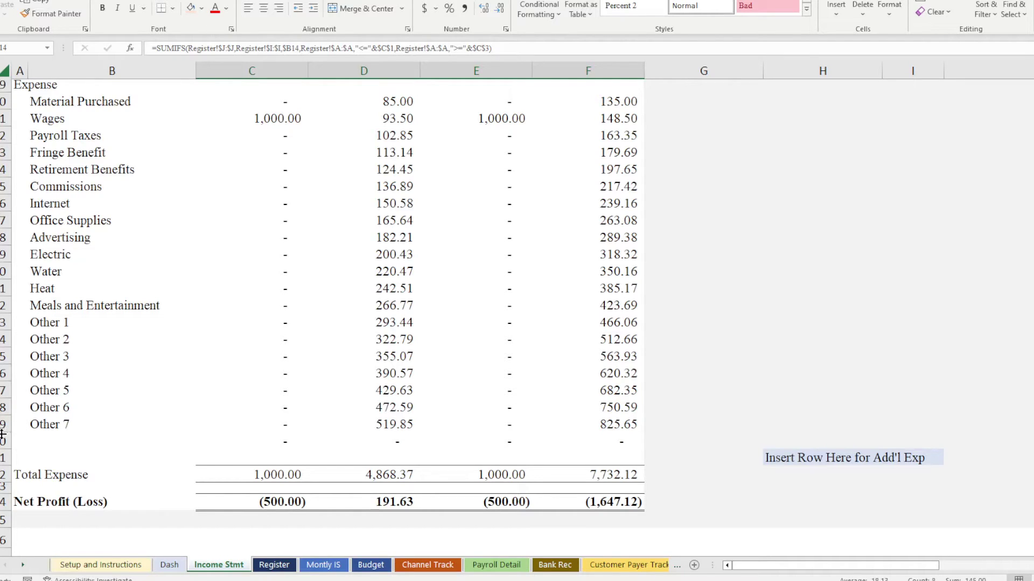
scroll(127, 421, up, 5)
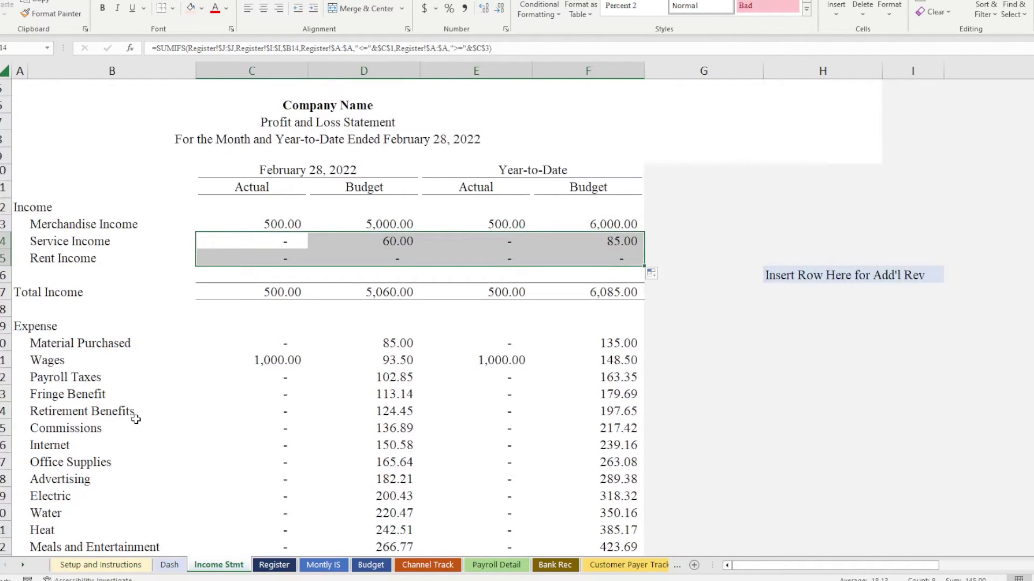
click(88, 260)
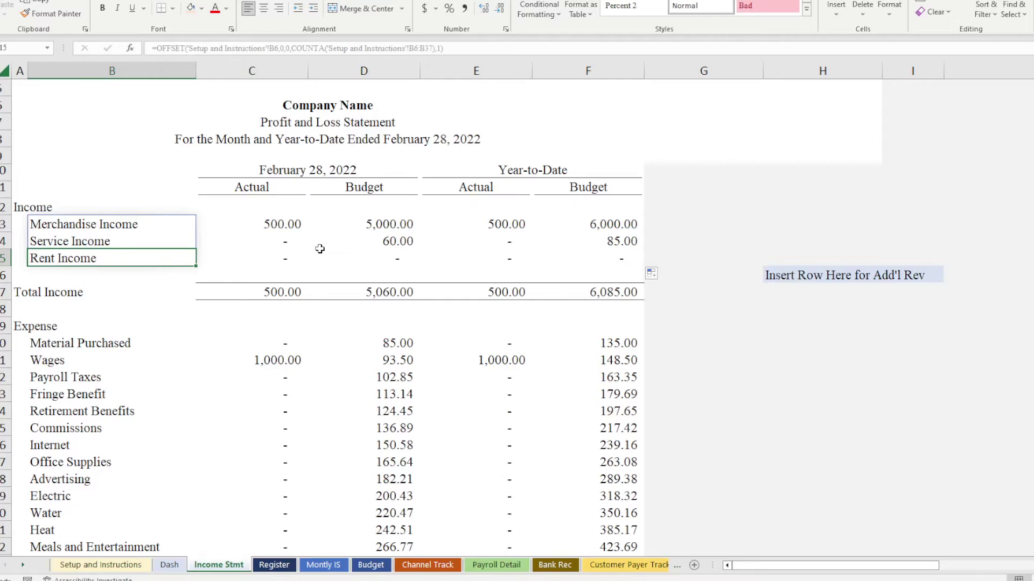
- Insert a row at the Rent Income line in the Jan-22 to Dec-22 section of the Montly IS sheet
click(323, 565)
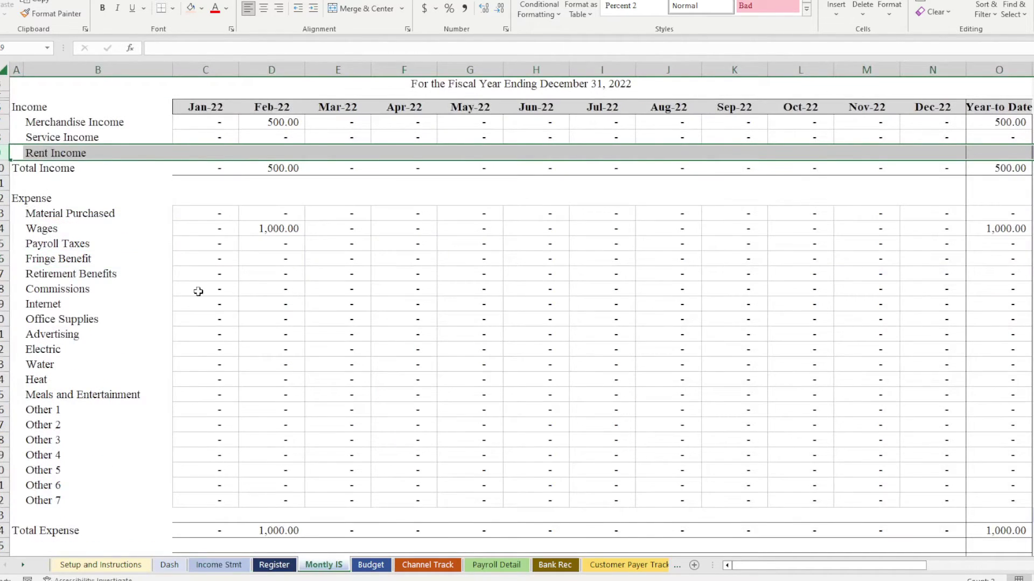
scroll(177, 269, up, 1)
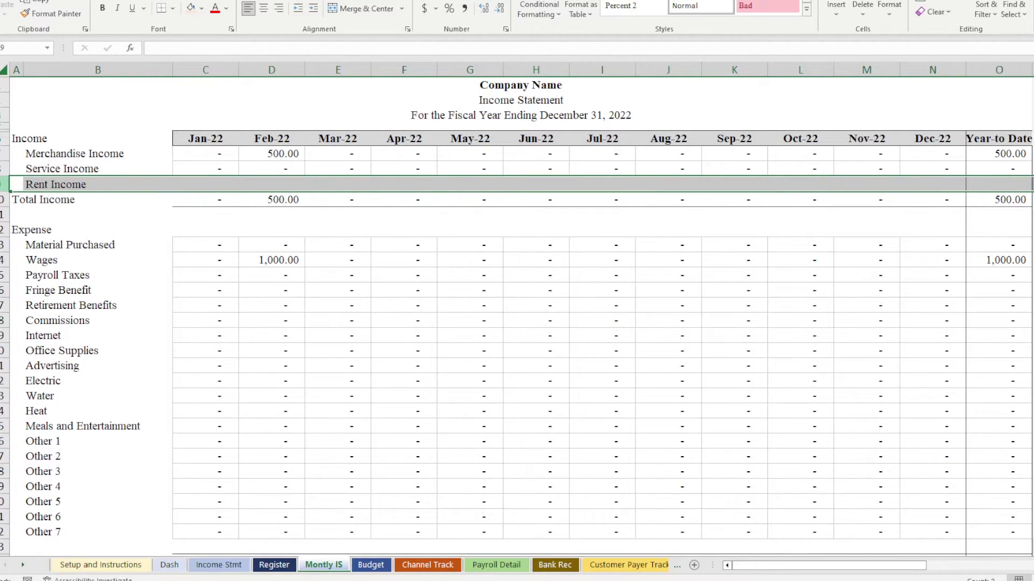
right_click(2, 184)
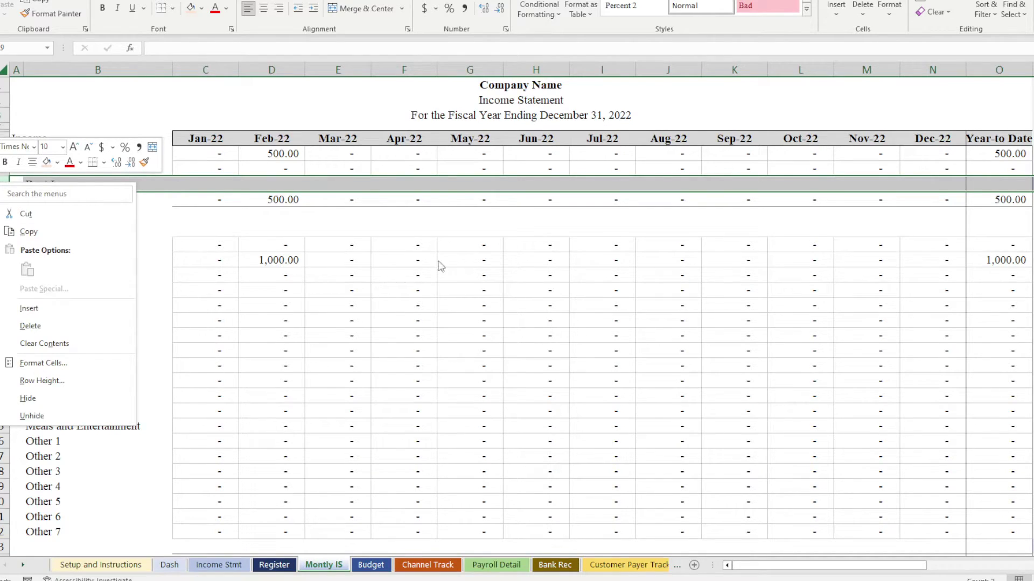
click(105, 308)
- Fill the Service Income formulas from Jan-22 through Year-to Date down into the Rent Income row of the Montly IS sheet
drag(212, 169, 989, 164)
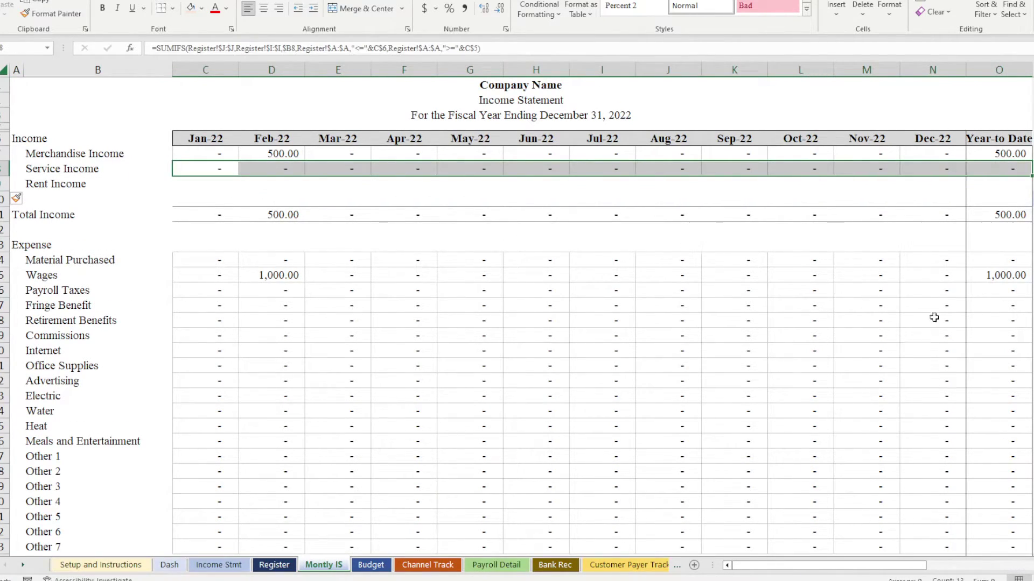
drag(915, 569, 932, 570)
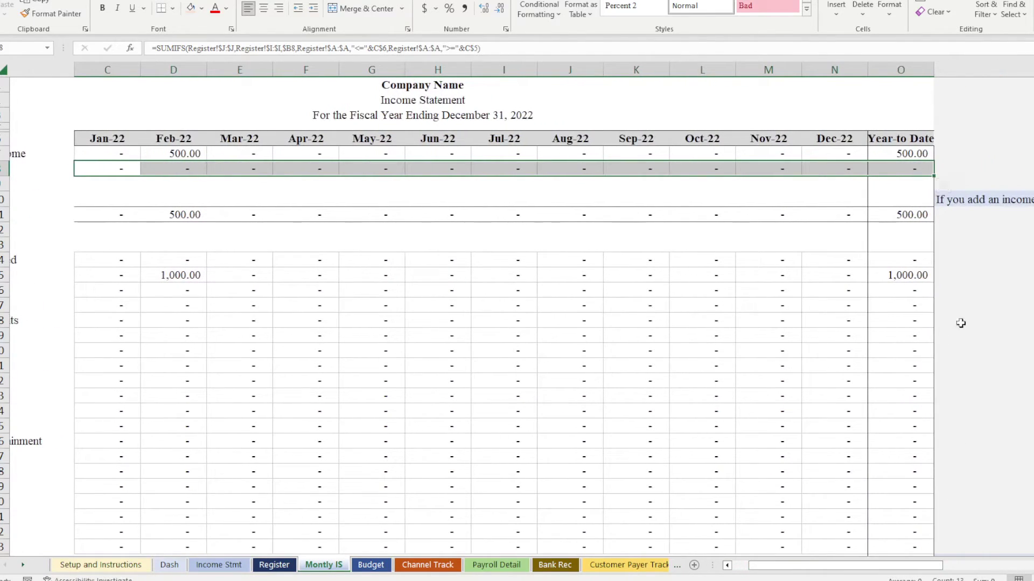
drag(936, 177, 936, 186)
- Insert a row at the Rent Income line in the Mar-21 to Feb-22 section of the Montly IS sheet
scroll(568, 295, down, 4)
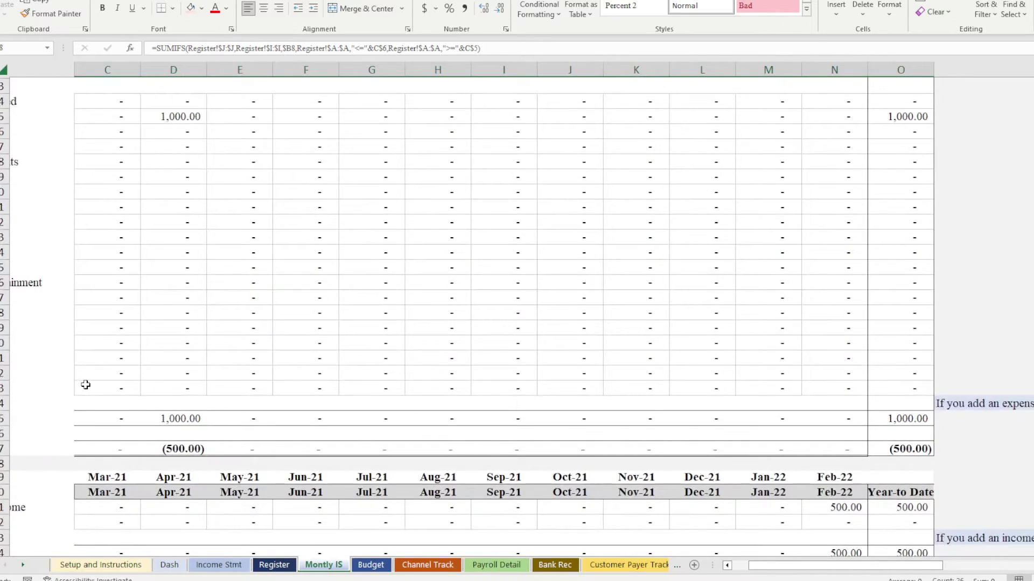
scroll(125, 408, down, 2)
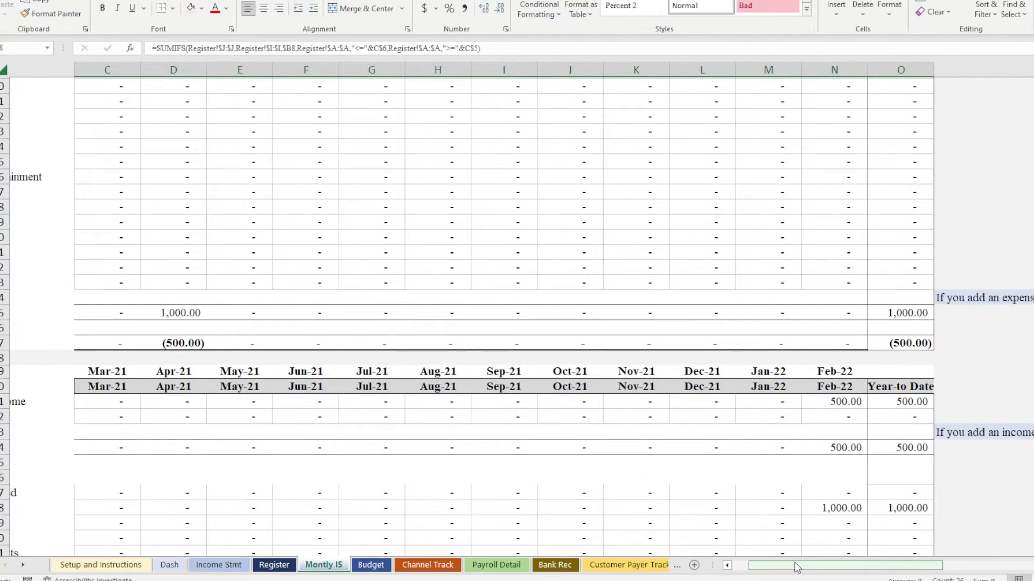
drag(796, 565, 781, 566)
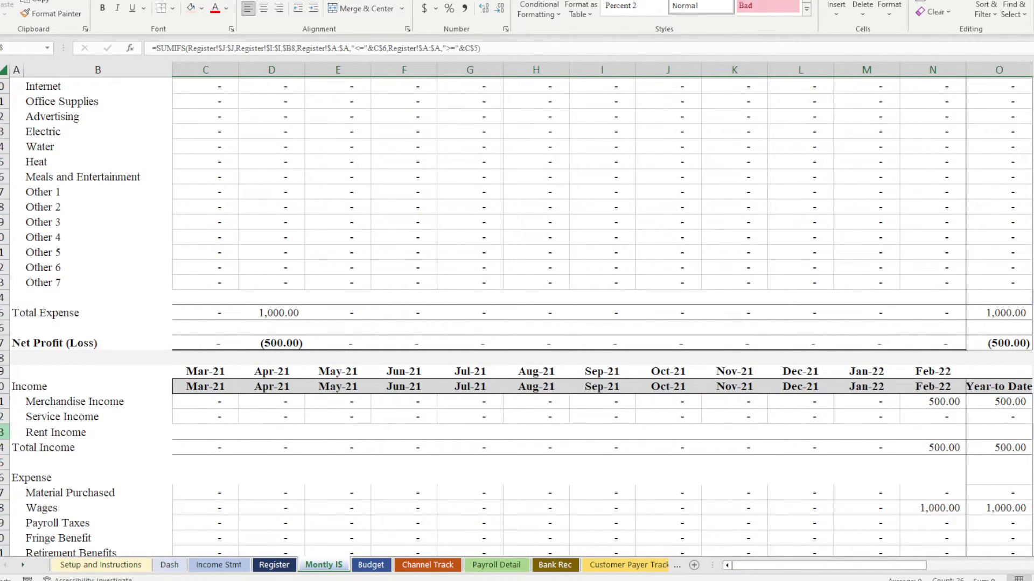
right_click(5, 432)
click(22, 313)
- Fill the Service Income formulas from Mar-21 through Year-to Date down into the Rent Income row of the lower Montly IS section
drag(202, 417, 999, 420)
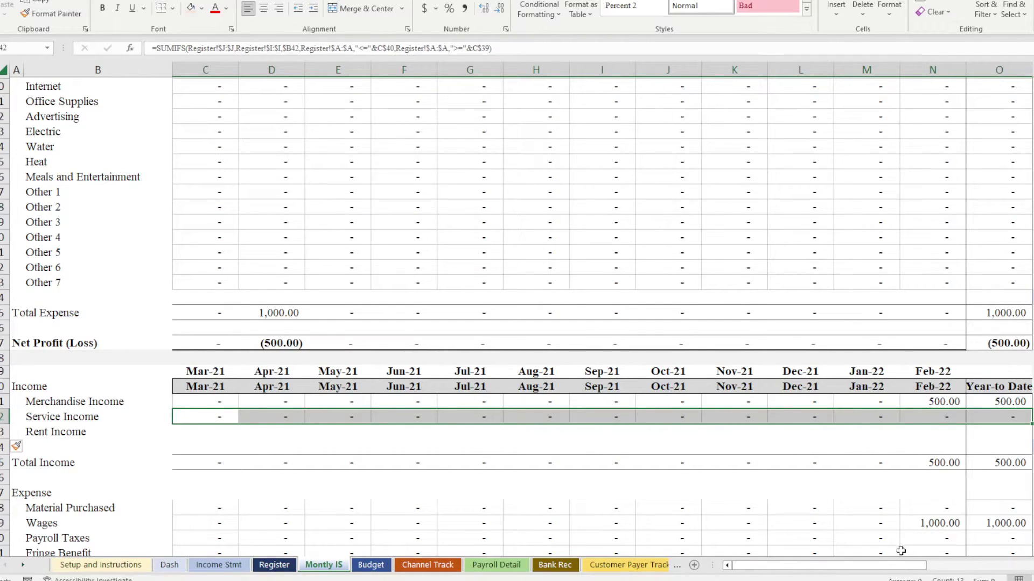
scroll(909, 485, right, 2)
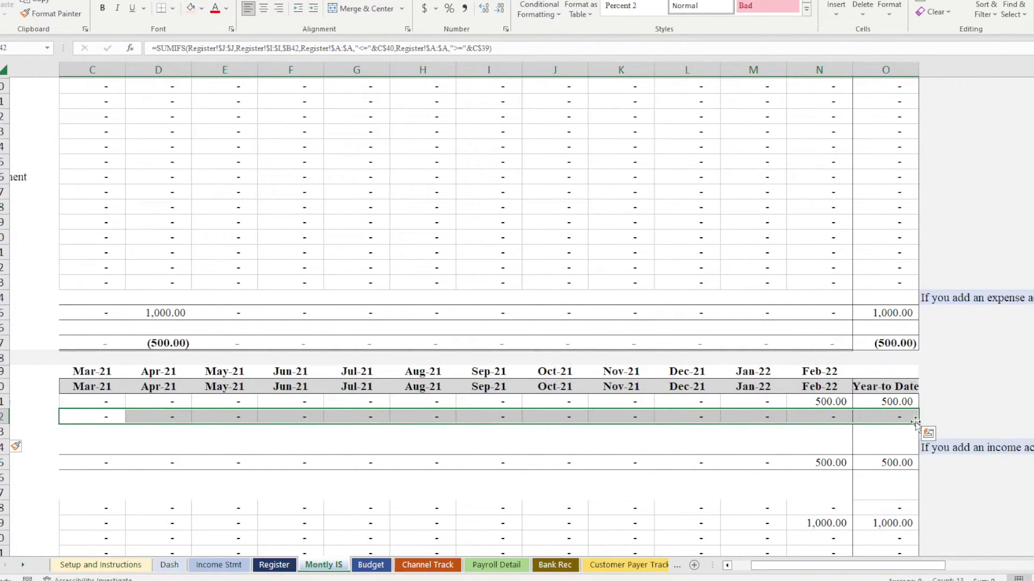
drag(918, 427, 874, 457)
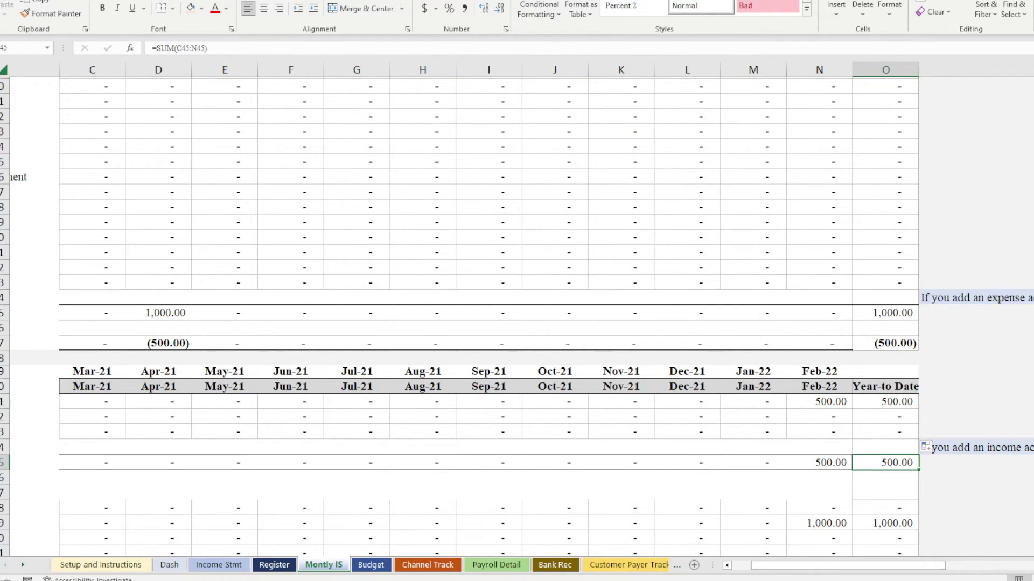
- Check the Account choices offered for the new Deposit entry on the Register sheet, leaving the account blank
click(274, 565)
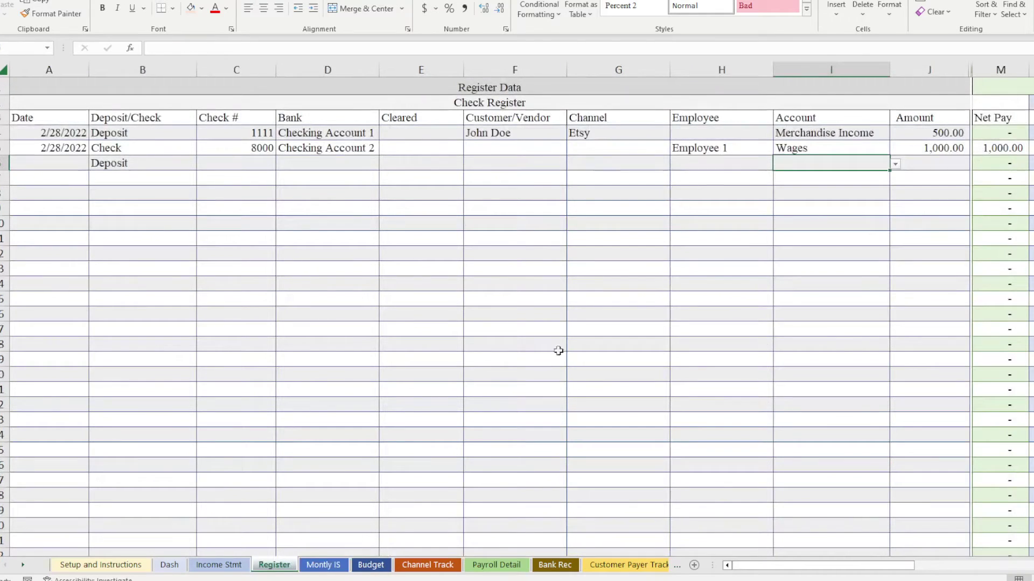
click(895, 165)
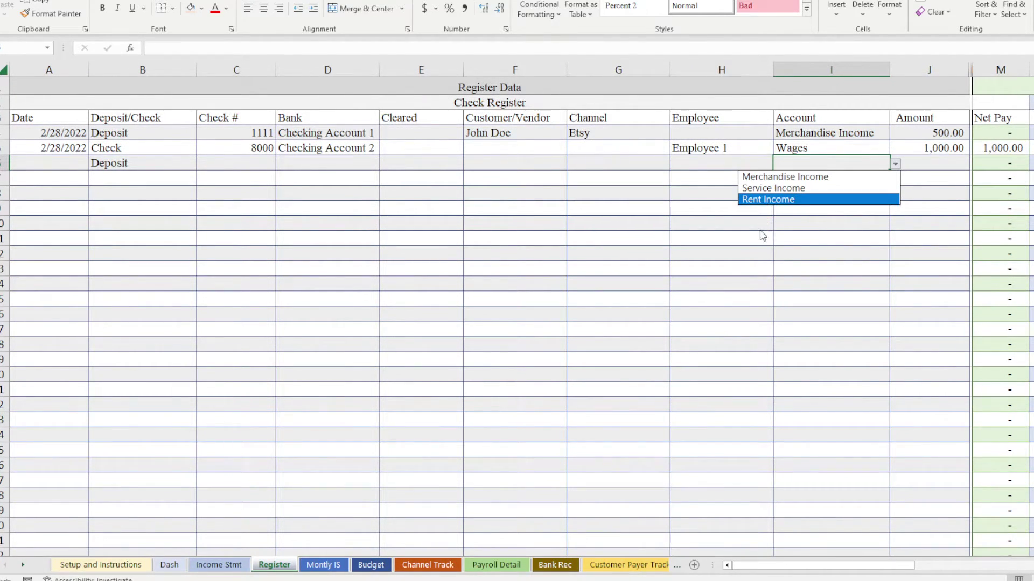
key(Escape)
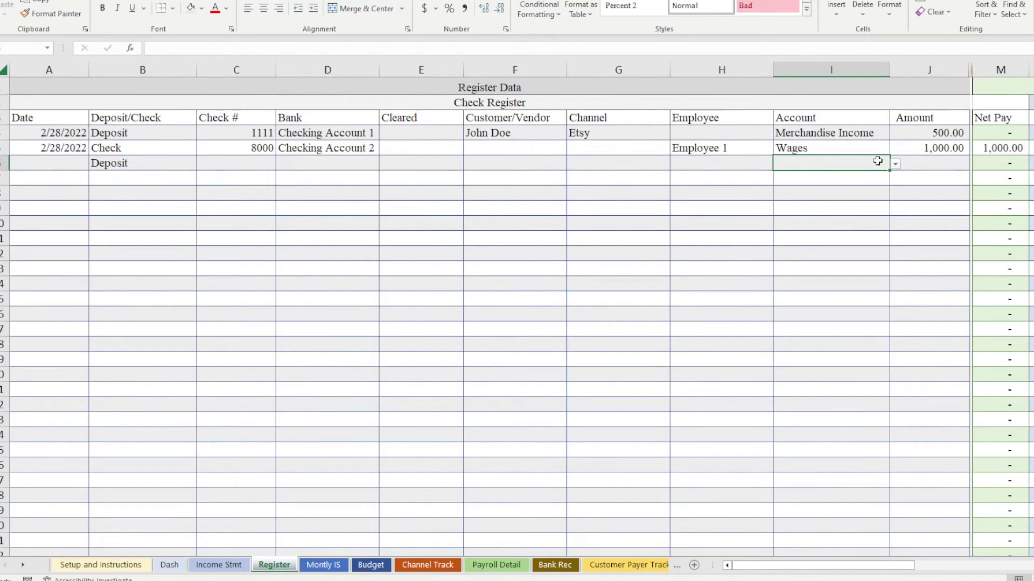
click(894, 165)
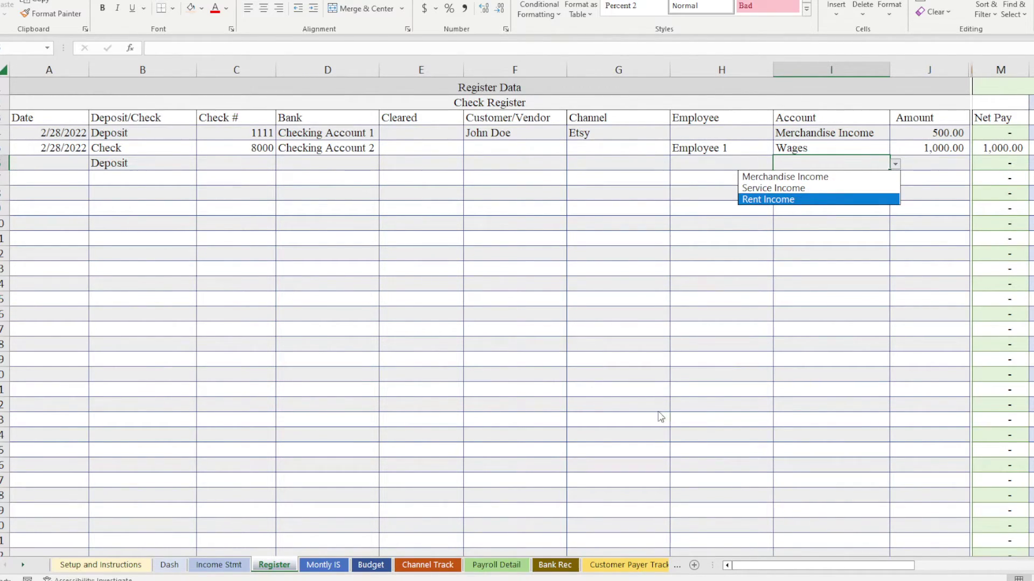
key(Escape)
- Insert a row at the Rent Income line on the Budget sheet, above the income Total
click(371, 565)
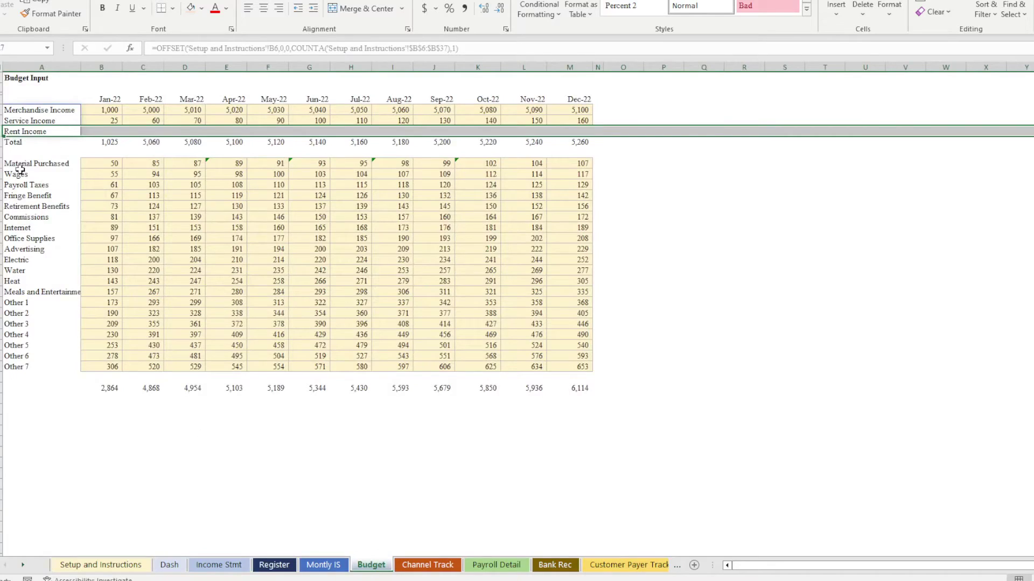
right_click(2, 131)
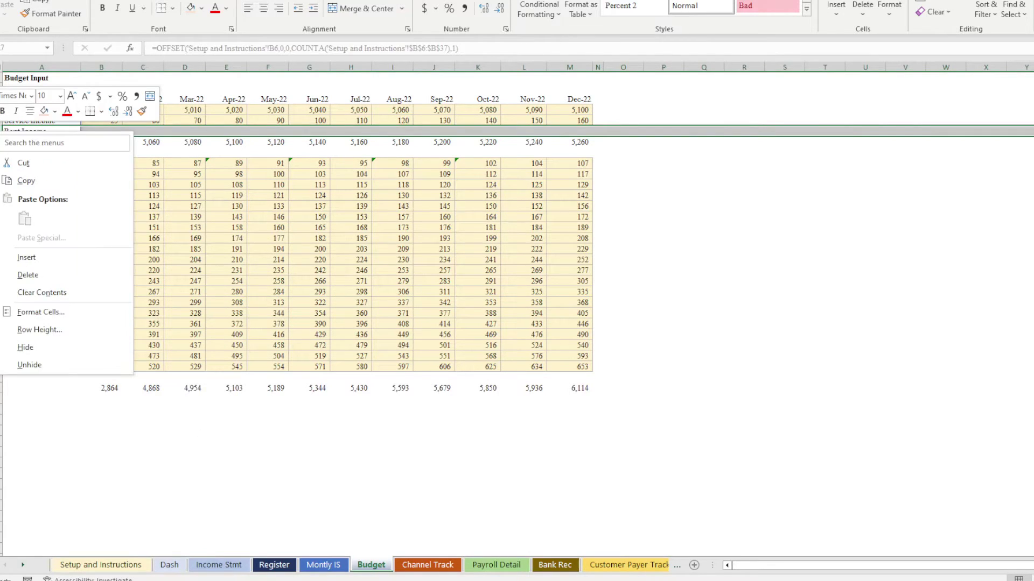
click(23, 257)
click(101, 152)
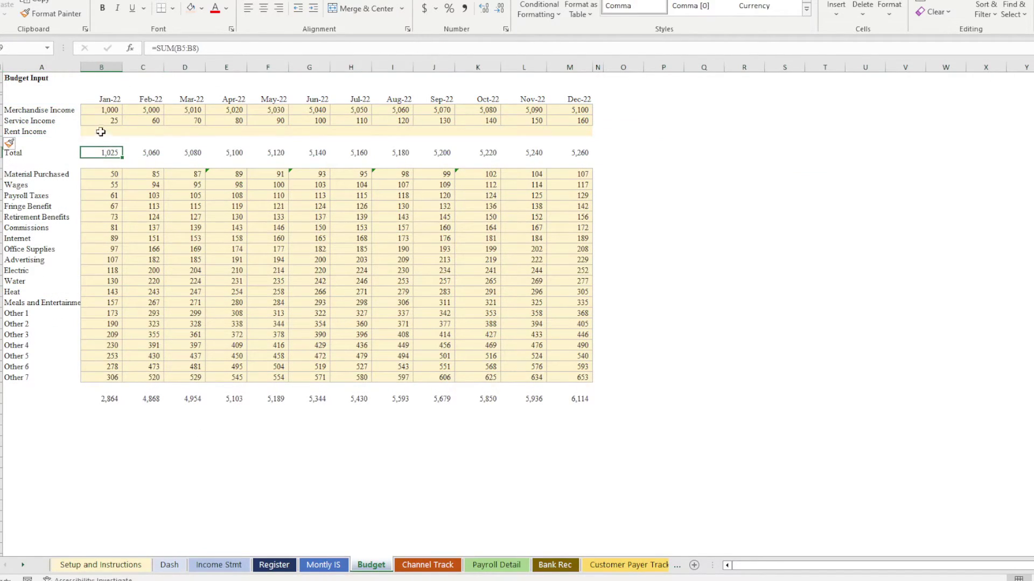
- Copy the formatting of the Service Income budget cells, Jan-22 through Dec-22, onto the Rent Income row
drag(100, 122, 566, 120)
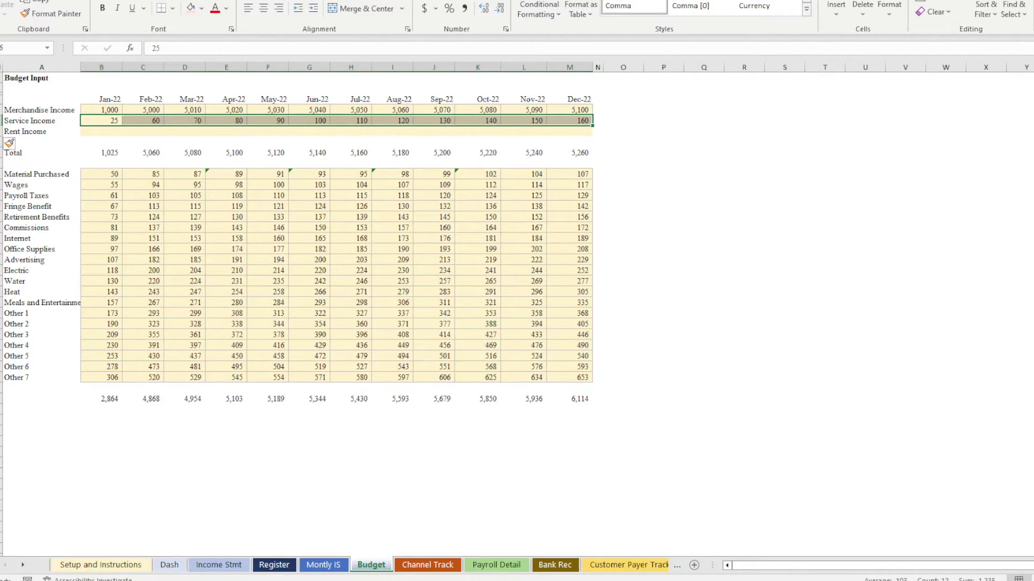
click(81, 14)
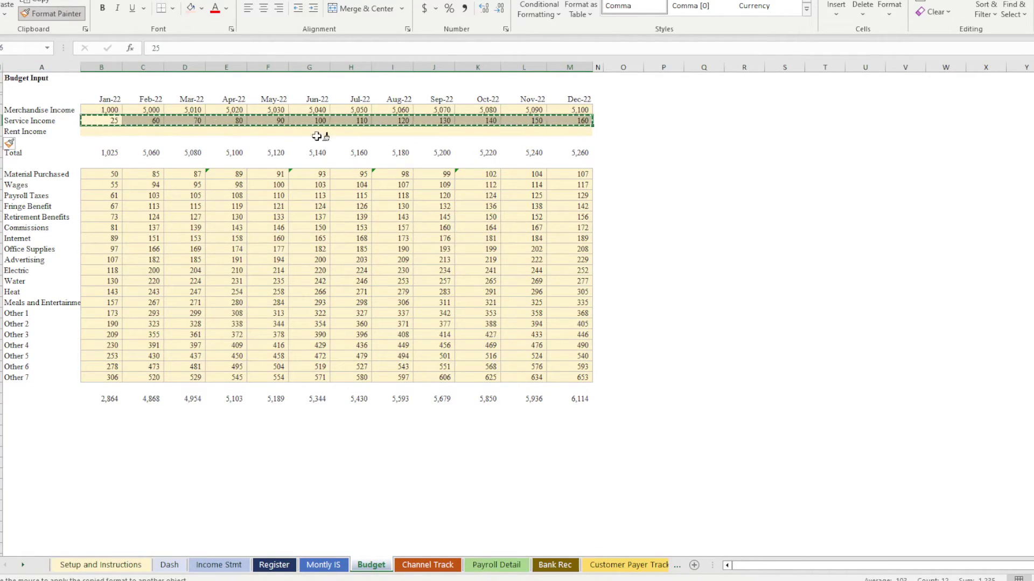
click(97, 133)
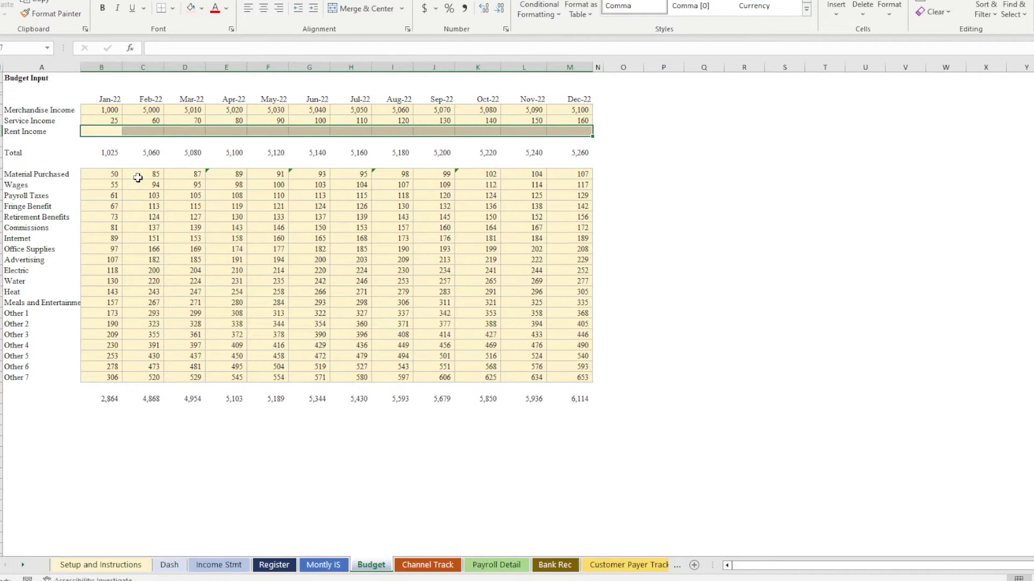
click(356, 180)
- Enter 50 as the Feb-22 Rent Income budget and check the Rent Income budget cell on the Income Stmt sheet
drag(104, 130, 560, 130)
click(145, 129)
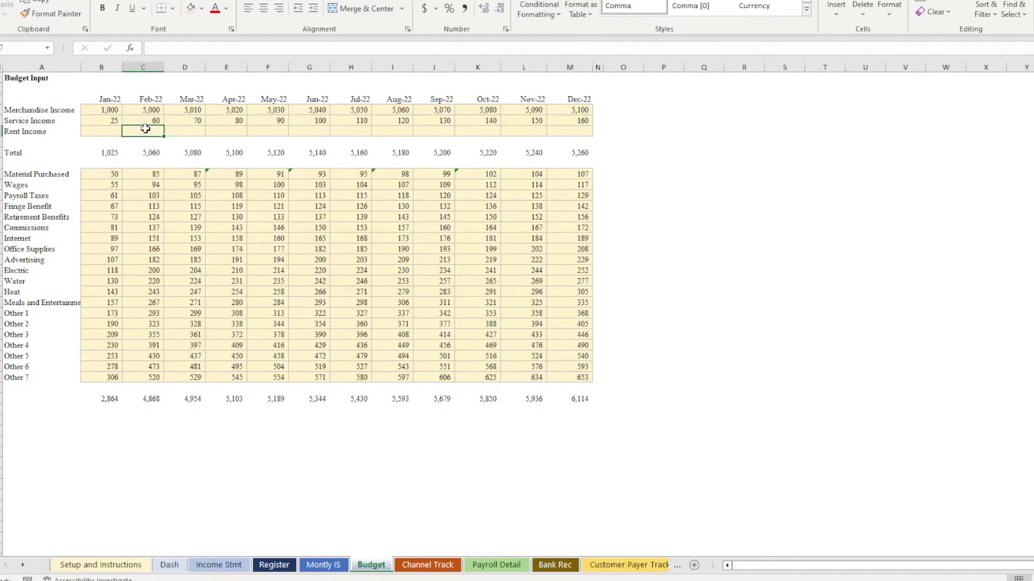
click(218, 565)
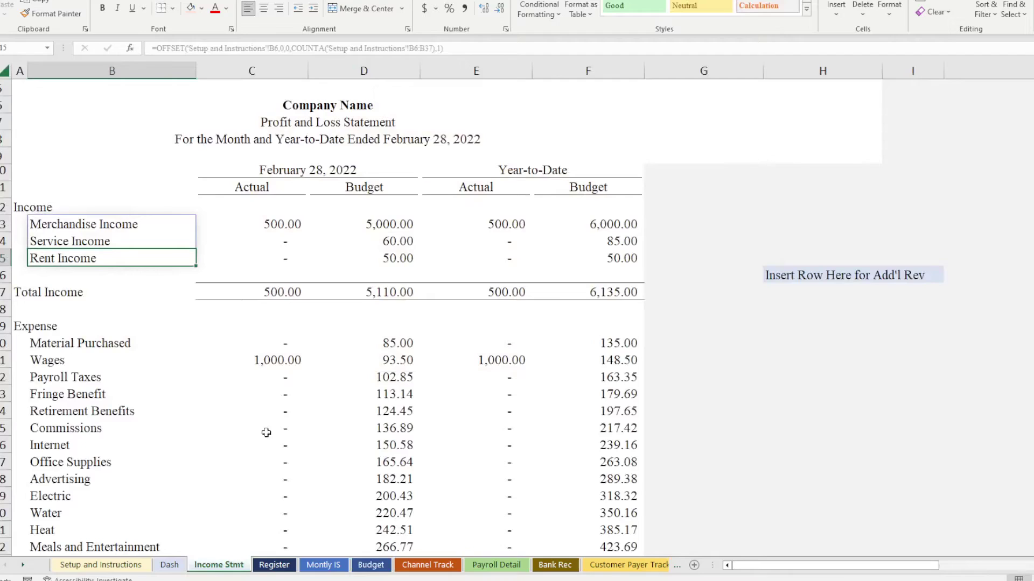
click(353, 264)
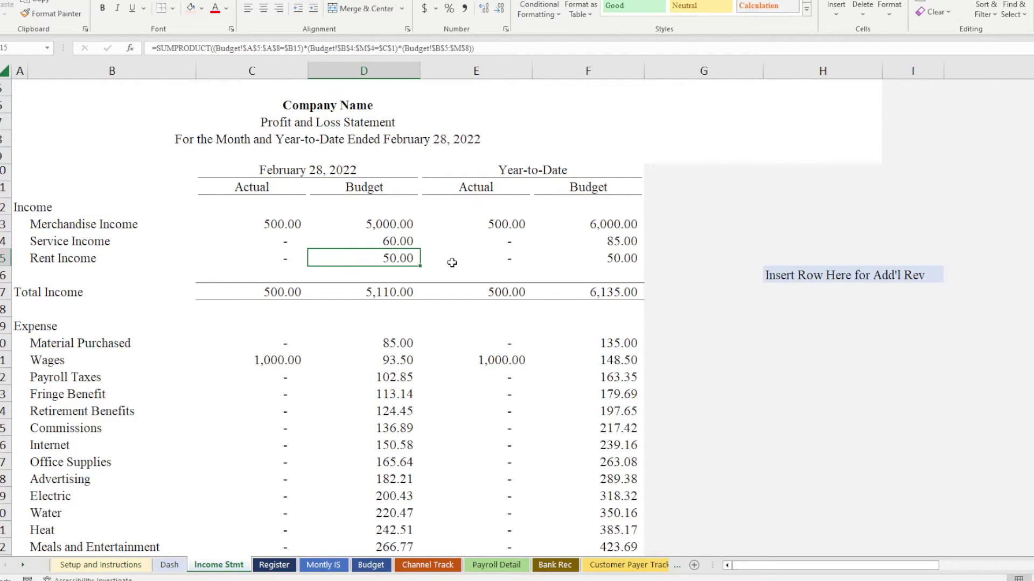
click(619, 566)
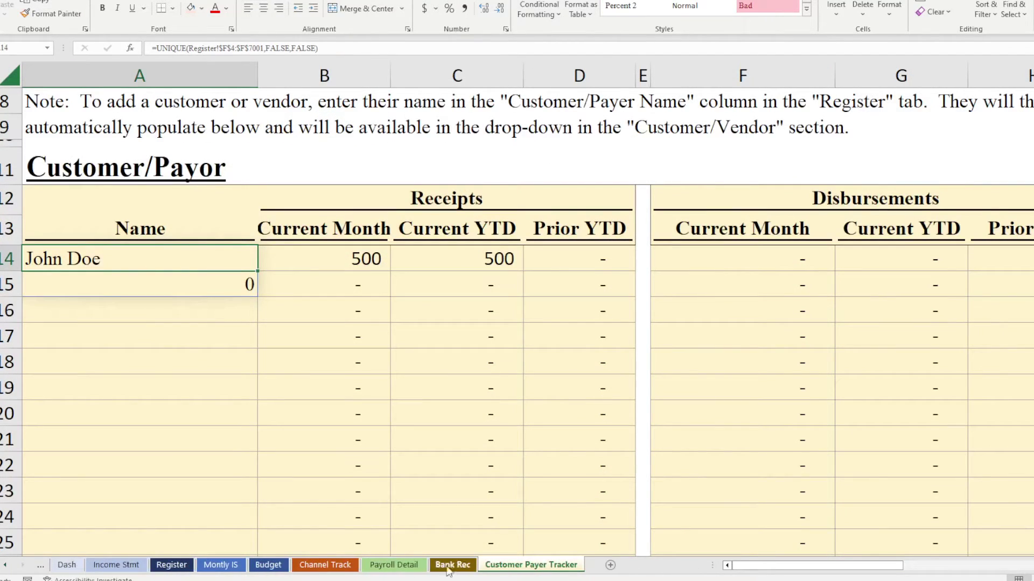
click(268, 565)
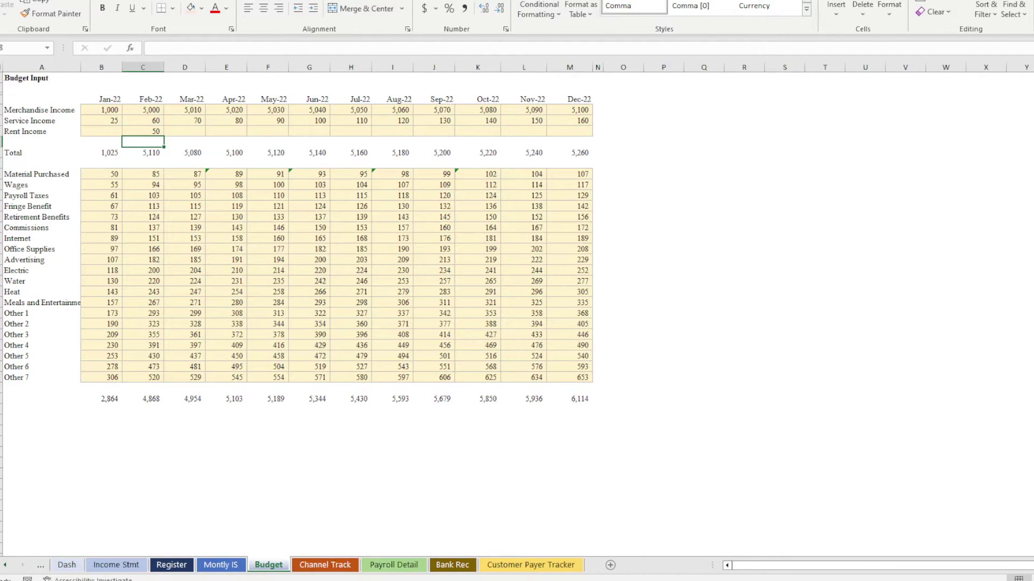
click(5, 564)
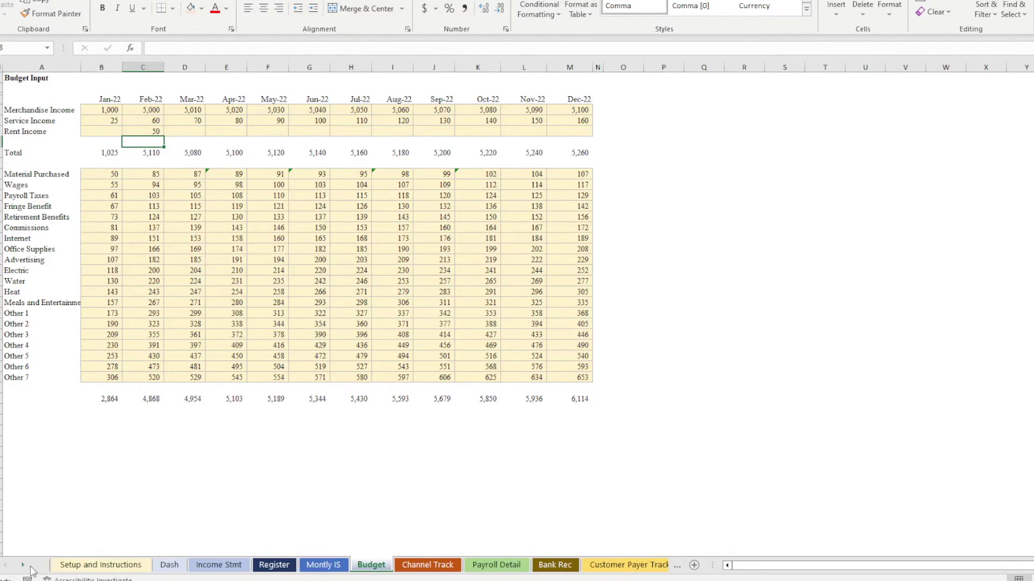
- Add Employee 21 below Employee 20 in the Employees list on the Setup and Instructions sheet
click(101, 565)
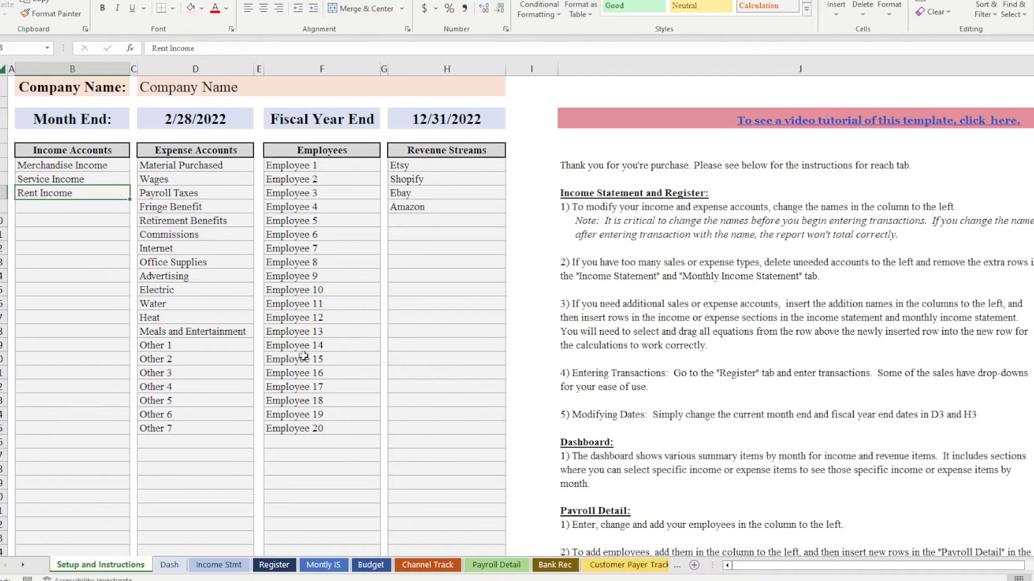
click(308, 170)
click(289, 430)
click(296, 439)
text(2)
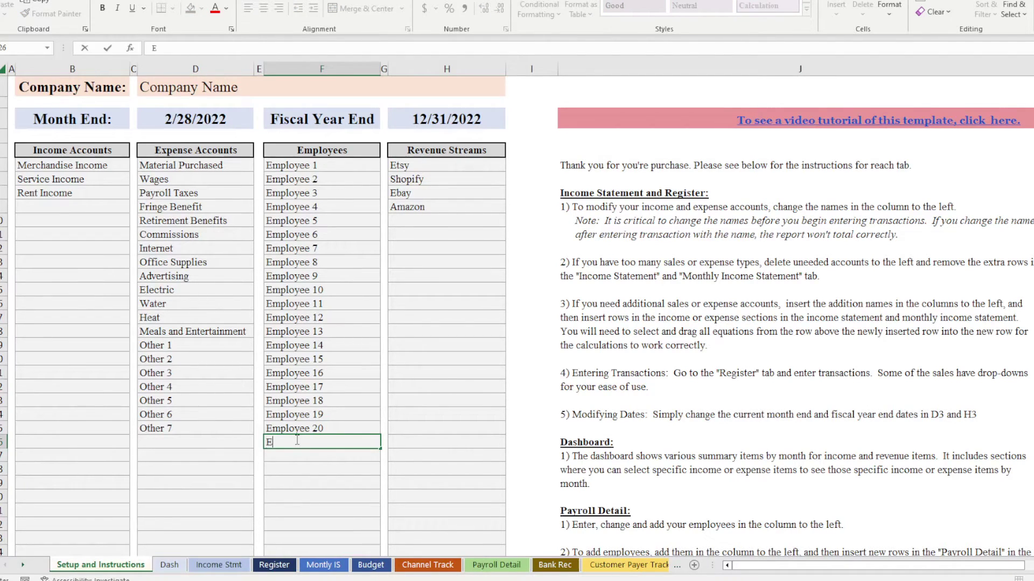
text(1)
key(Return)
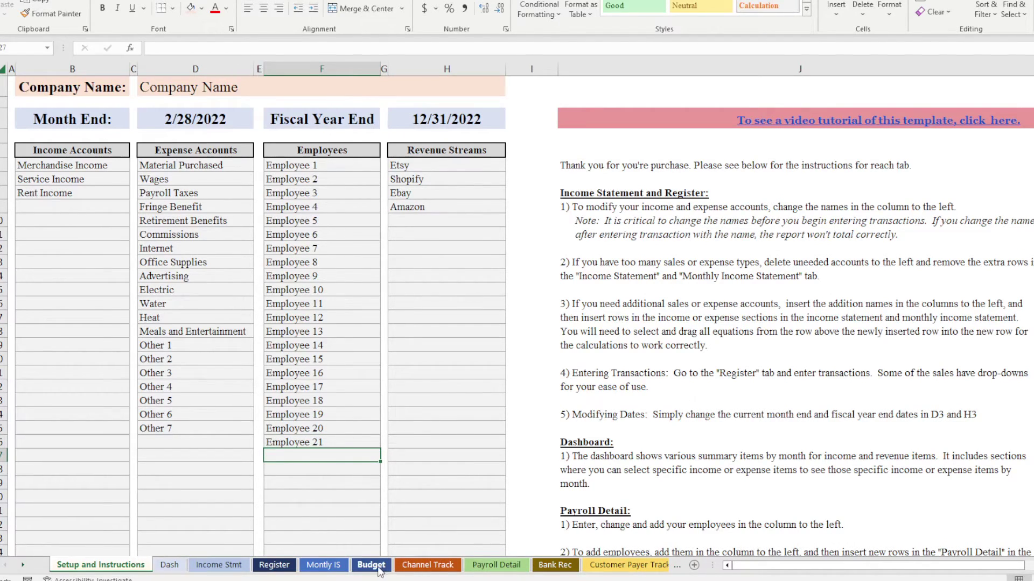
- Insert a row at the Employee 21 line on the Payroll Detail sheet, in the section above Year-to-Date Totals
click(496, 565)
scroll(287, 458, down, 3)
click(72, 411)
key(ctrl+shift+Up)
key(shift+space)
right_click(3, 412)
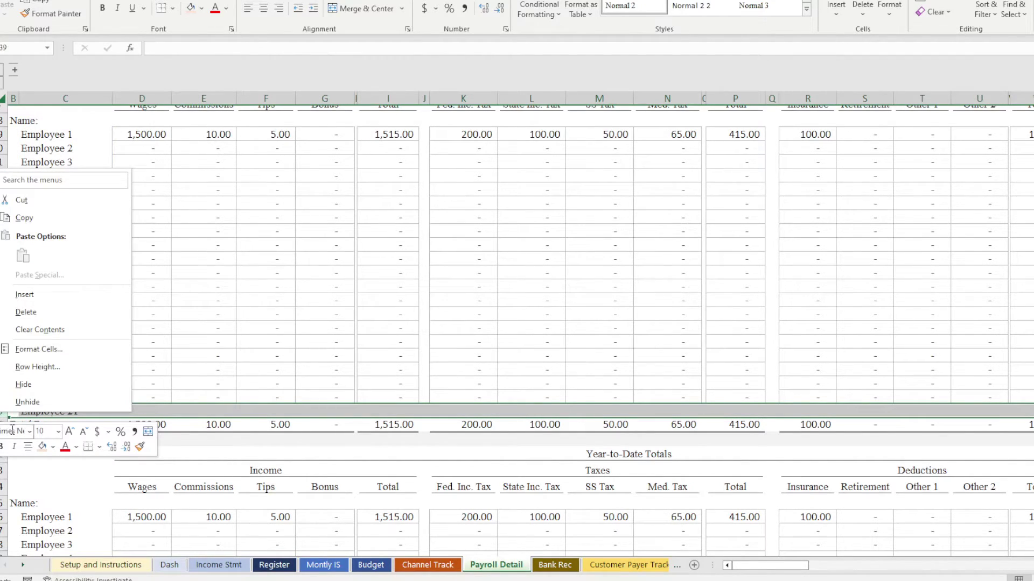
click(40, 295)
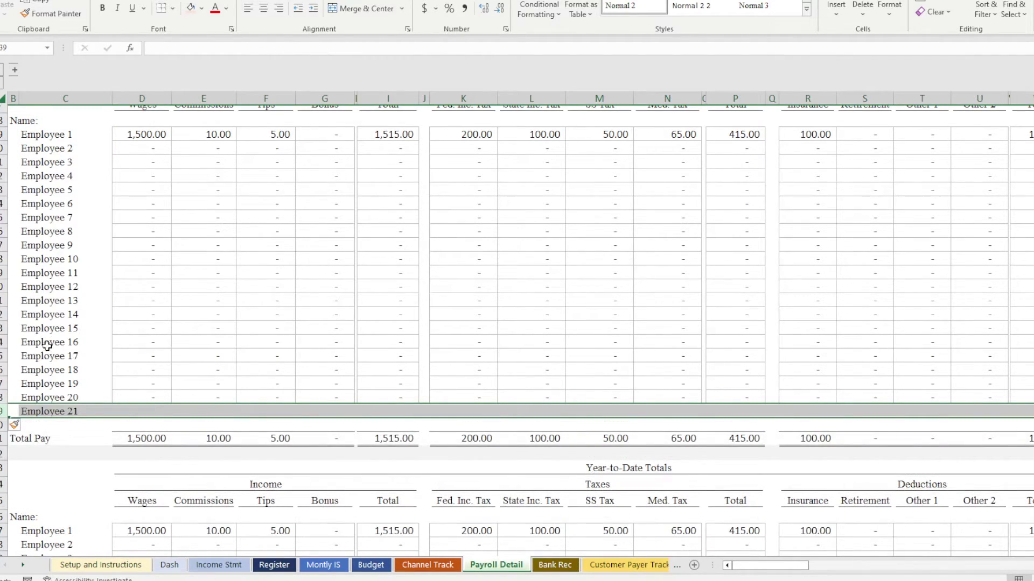
- Fill the Employee 20 formulas from Wages through Net Pay down into the Employee 21 row of the upper payroll section
drag(125, 397, 1023, 399)
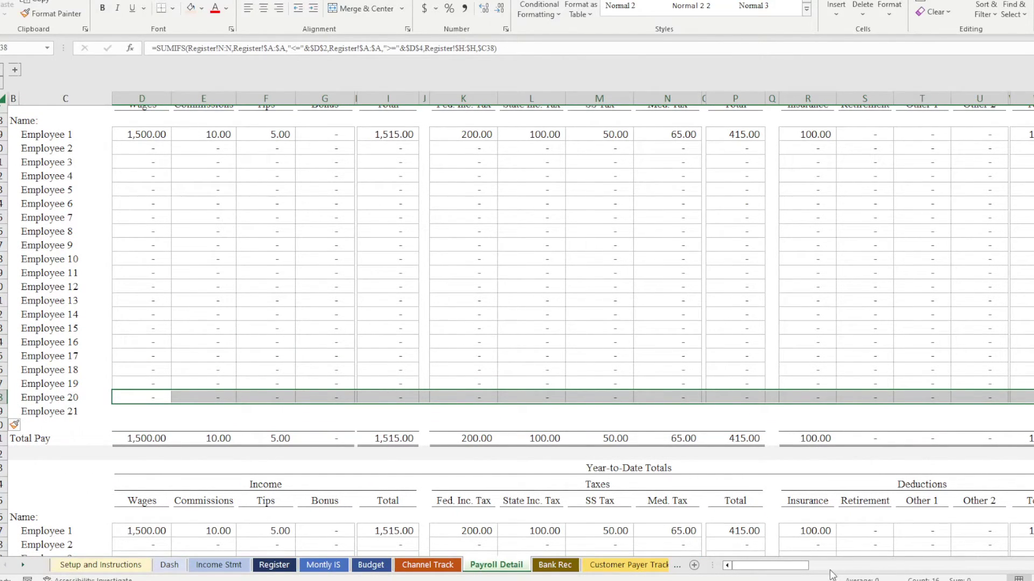
drag(767, 566, 791, 540)
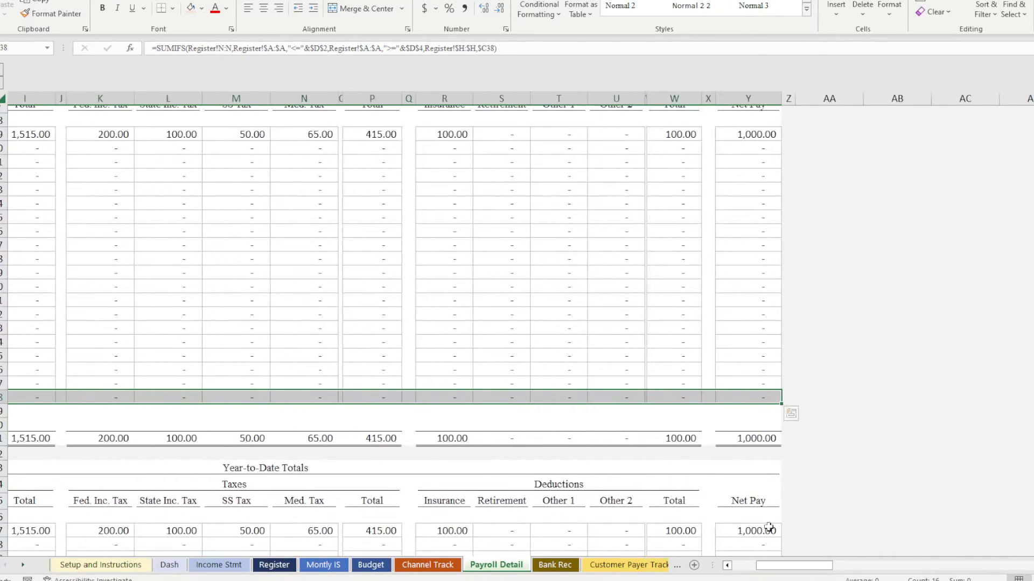
drag(782, 403, 786, 412)
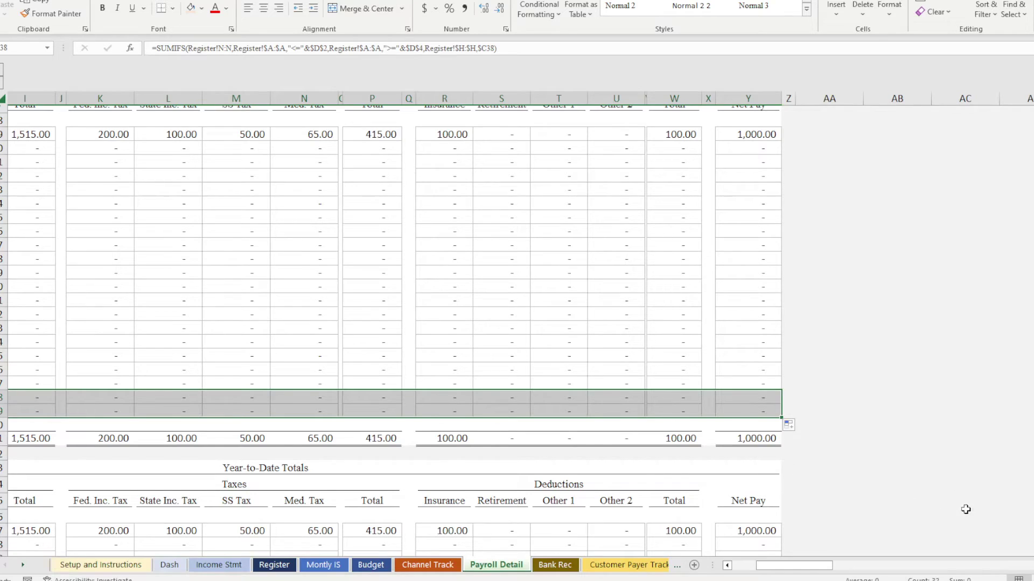
- Insert a row at the Employee 21 line in the Year-to-Date Totals section of the Payroll Detail sheet
drag(794, 565, 770, 566)
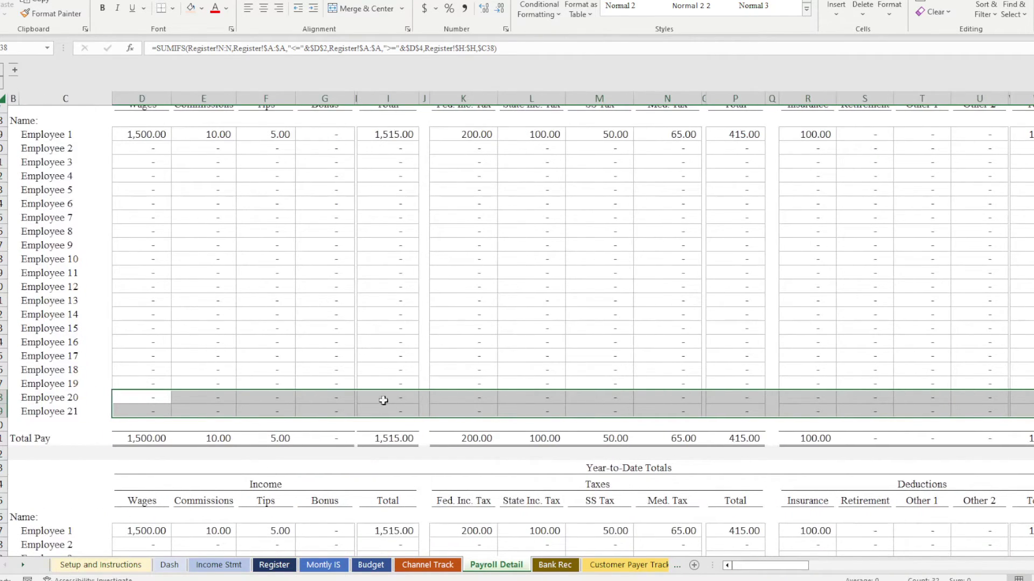
scroll(275, 380, down, 8)
key(Up)
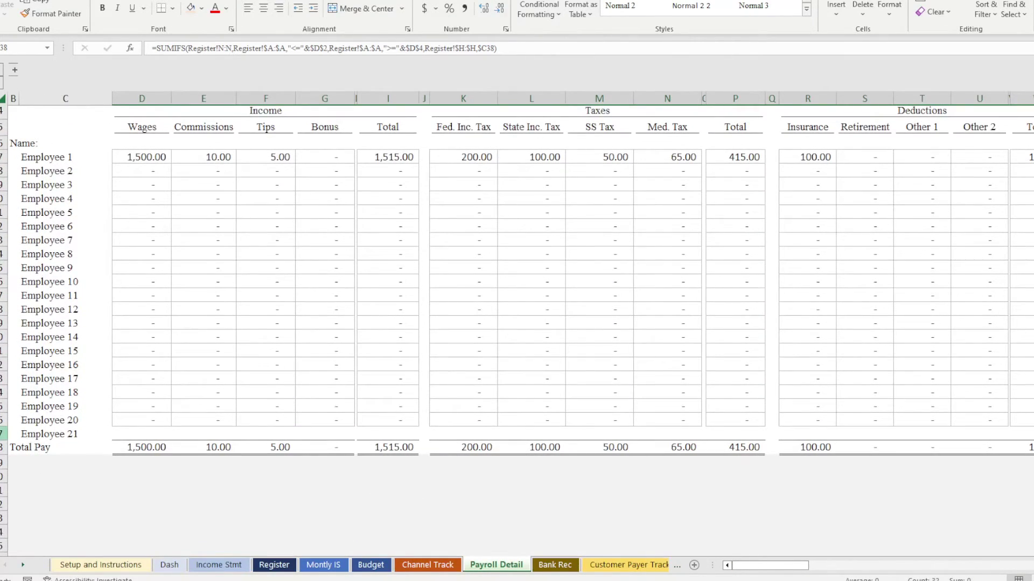
right_click(3, 434)
click(38, 329)
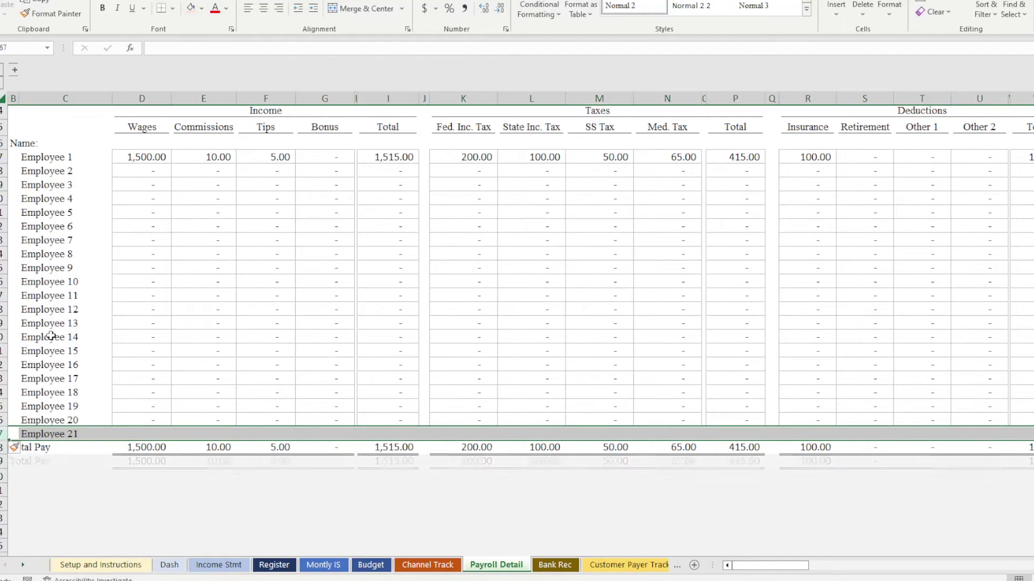
- Fill the Employee 20 formulas from Wages through Net Pay down into the Employee 21 row of the Year-to-Date Totals section
click(128, 419)
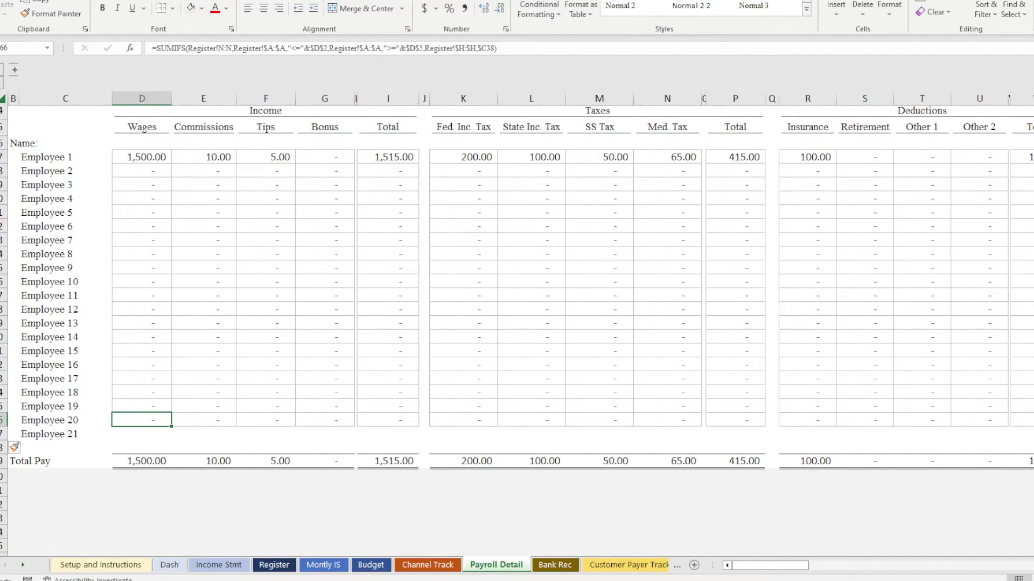
key(ctrl+shift+Right)
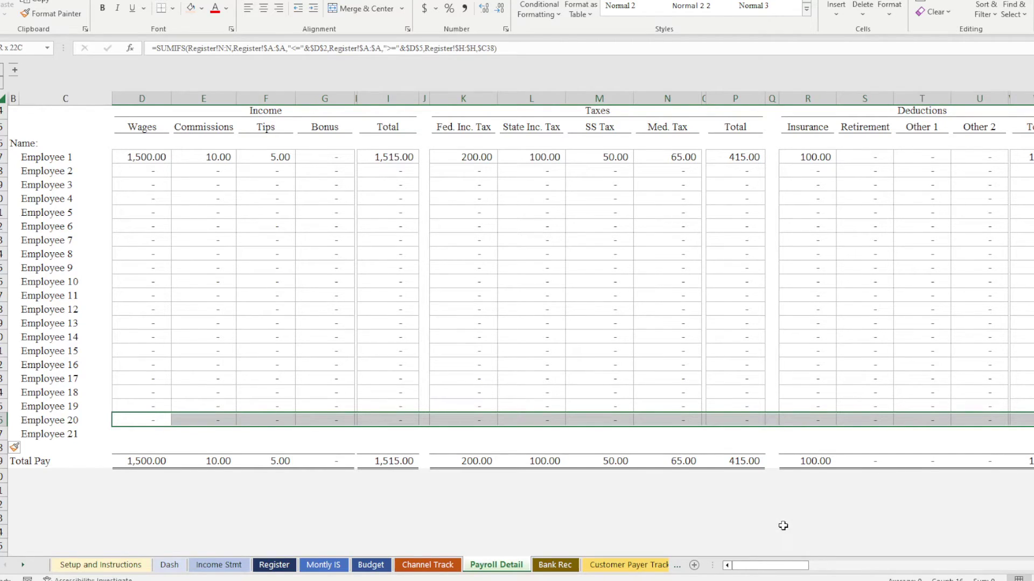
drag(796, 568, 813, 572)
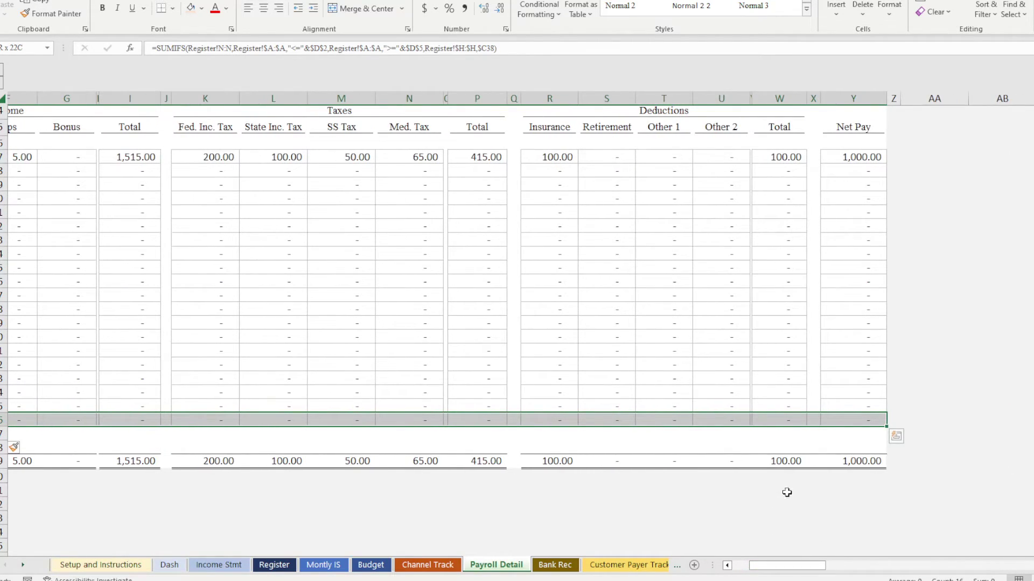
drag(888, 429, 891, 442)
drag(760, 566, 733, 566)
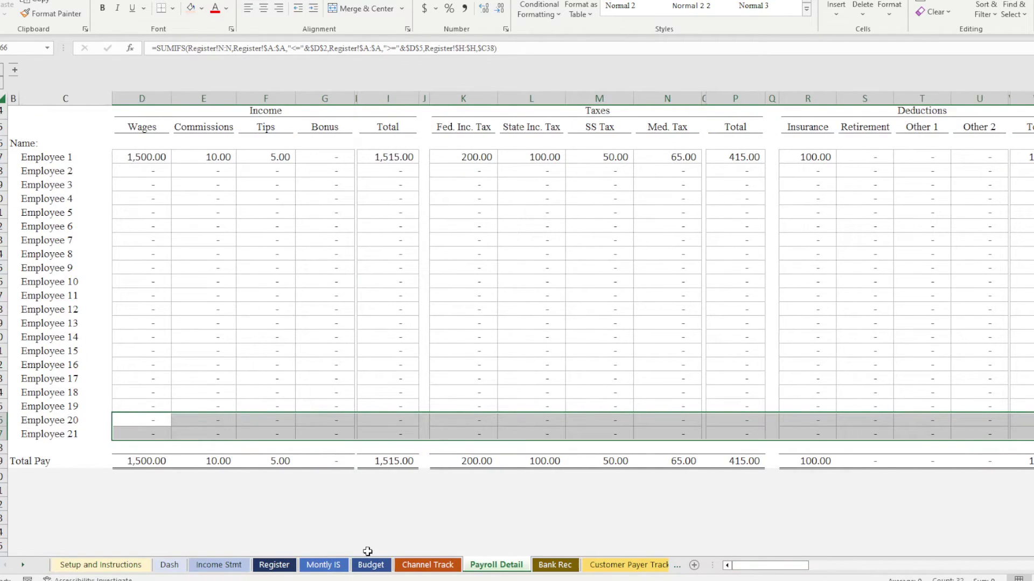
- Check the Employee dropdown of the third Register entry for Employee 21, leaving the cell empty
click(274, 565)
click(740, 163)
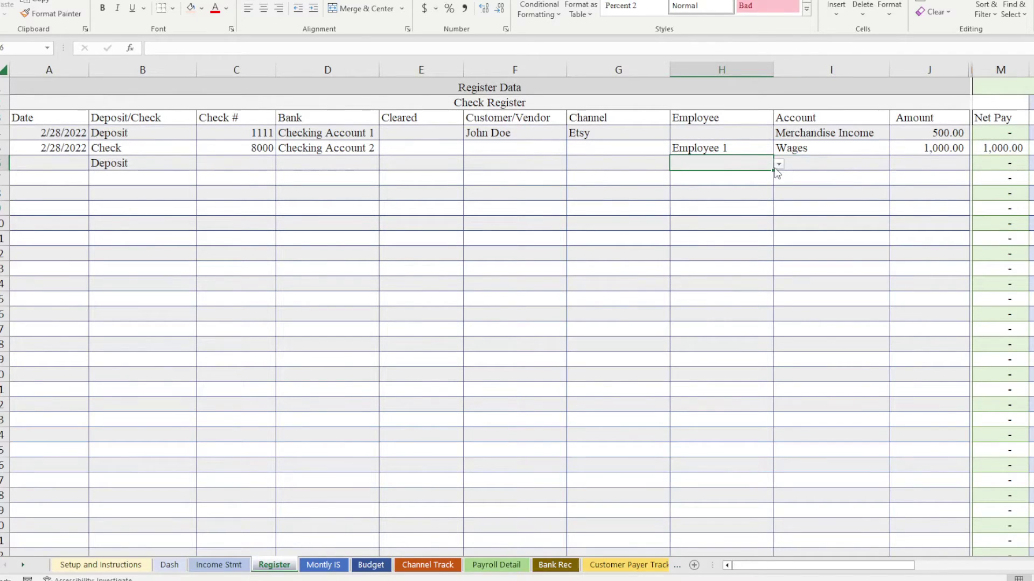
click(779, 165)
drag(773, 193, 773, 237)
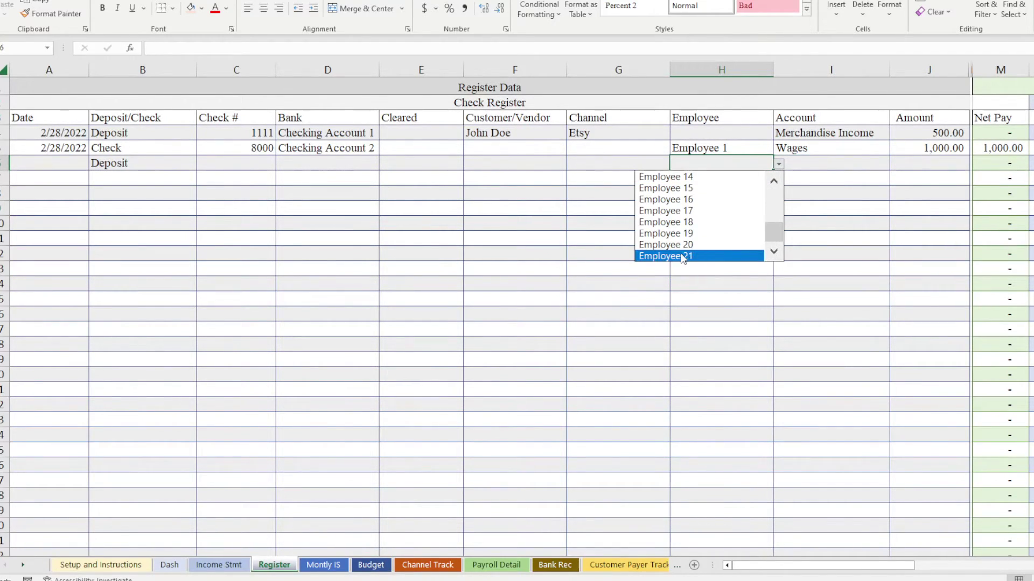
key(Escape)
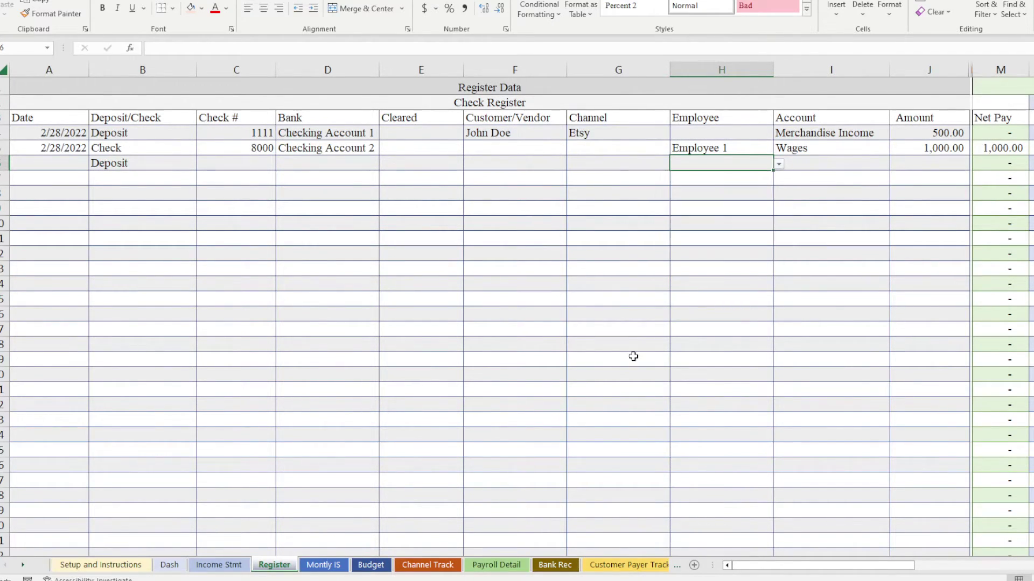
- Remove Employee 21 from the Employees list on the Setup and Instructions sheet
click(90, 571)
click(429, 163)
click(425, 220)
drag(317, 322, 309, 430)
click(298, 345)
click(308, 442)
key(Delete)
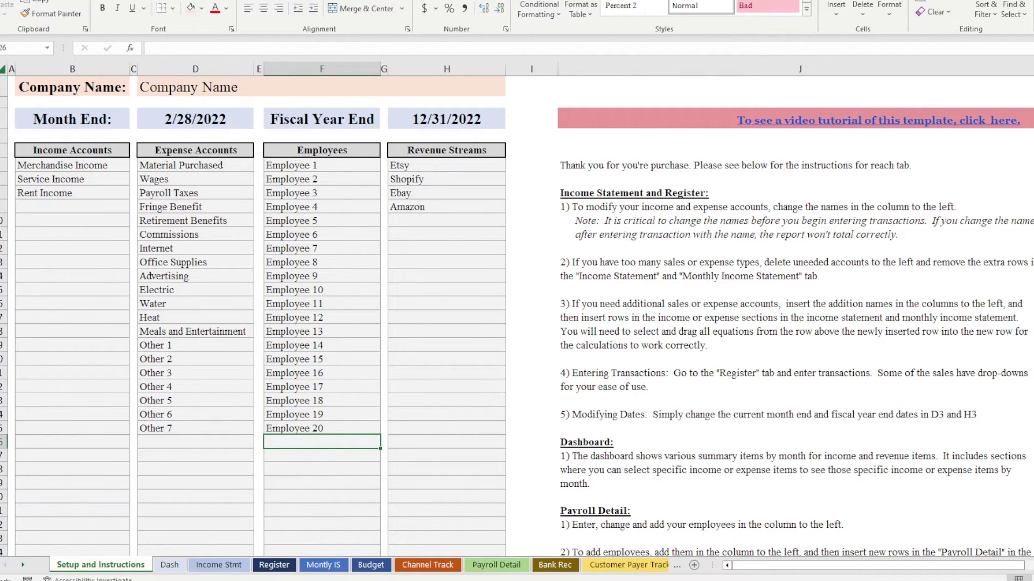
- Delete the extra row below Employee 20 in both the Year-to-Date Totals and the upper section of the Payroll Detail sheet
click(486, 566)
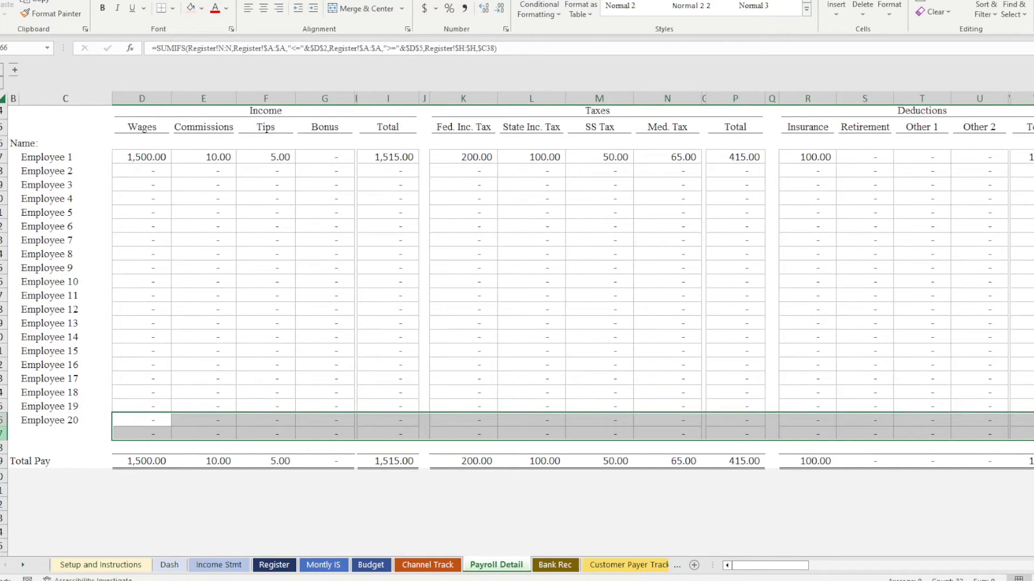
click(3, 433)
right_click(3, 433)
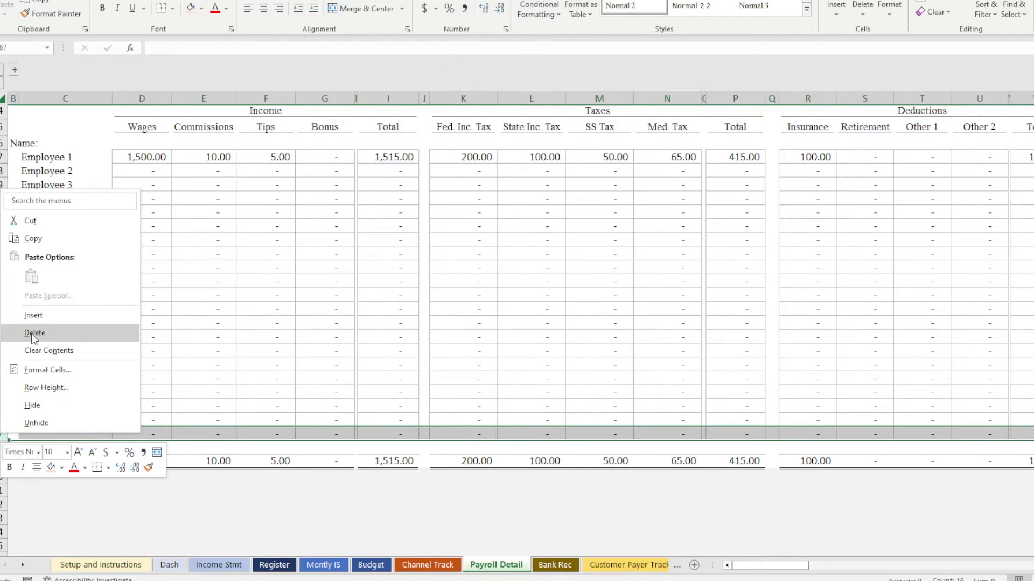
click(43, 332)
scroll(178, 402, up, 5)
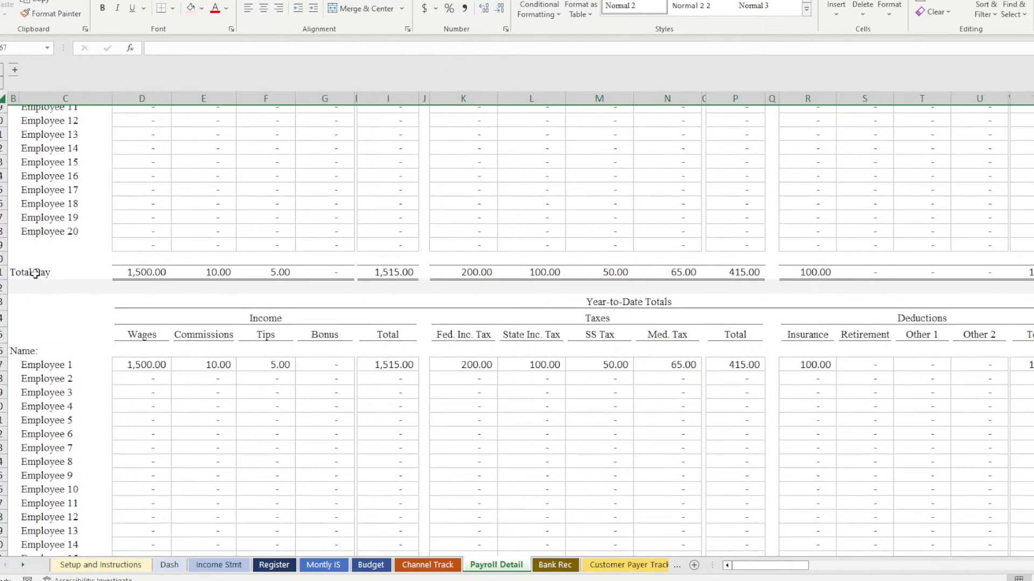
right_click(2, 247)
click(43, 385)
click(150, 380)
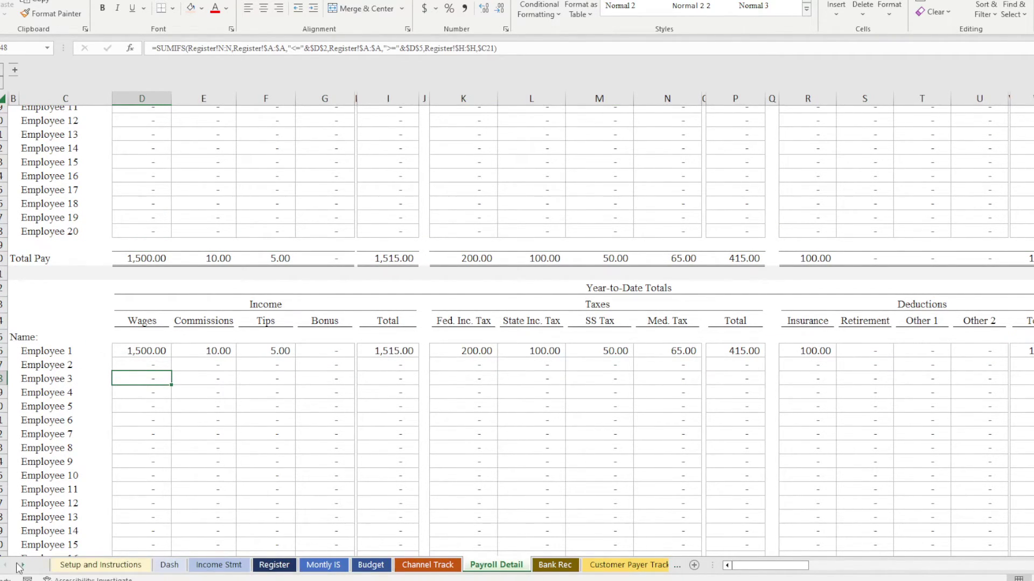
- Add Direct Sales below Amazon in the Revenue Streams list on the Setup and Instructions sheet
click(70, 563)
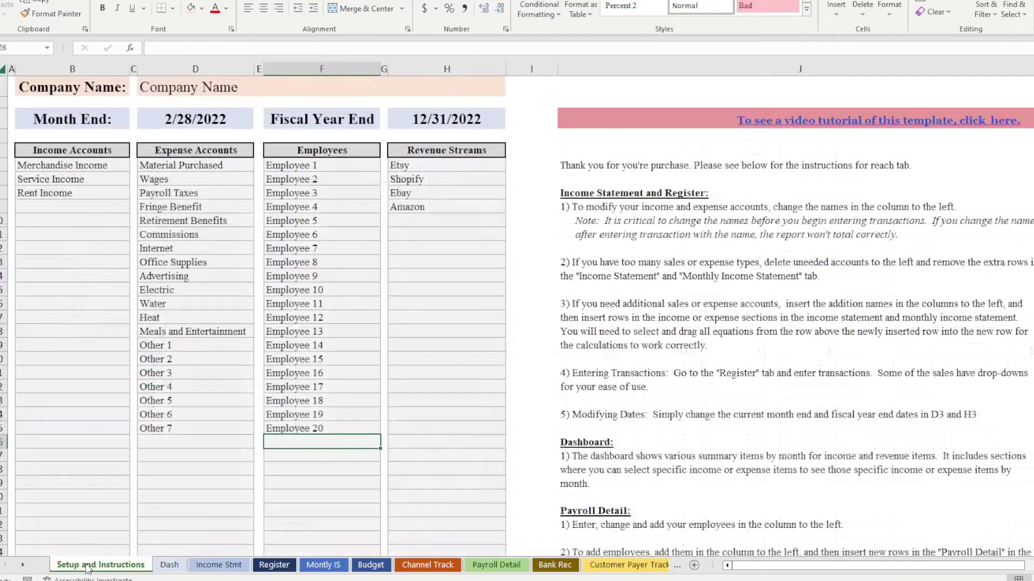
click(411, 207)
click(419, 218)
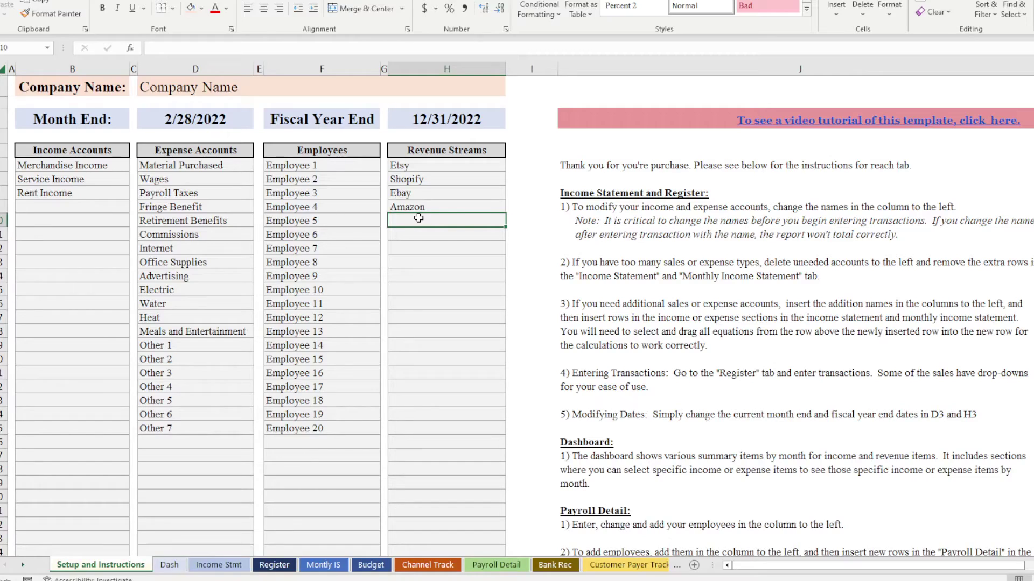
double_click(419, 218)
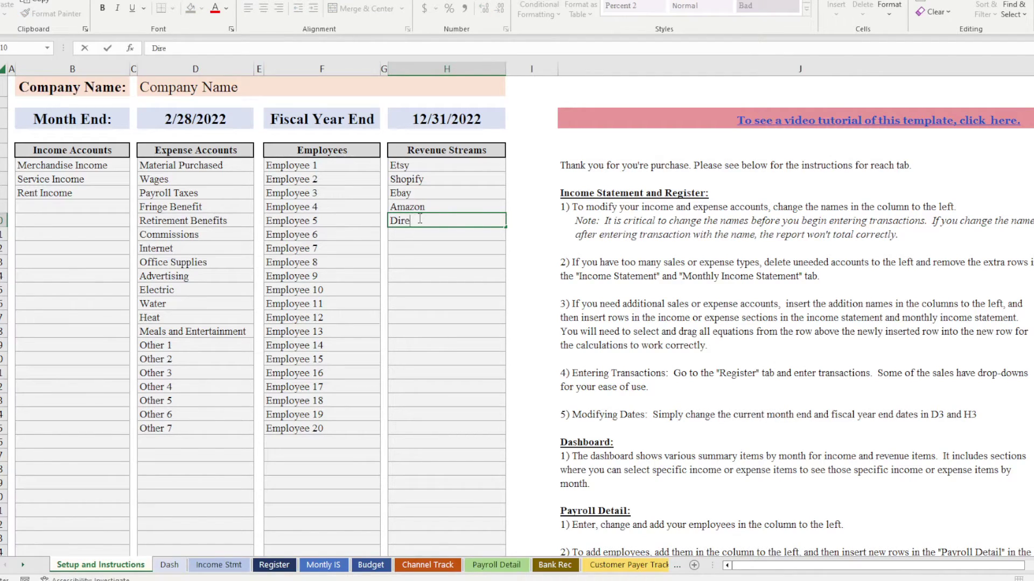
key(Return)
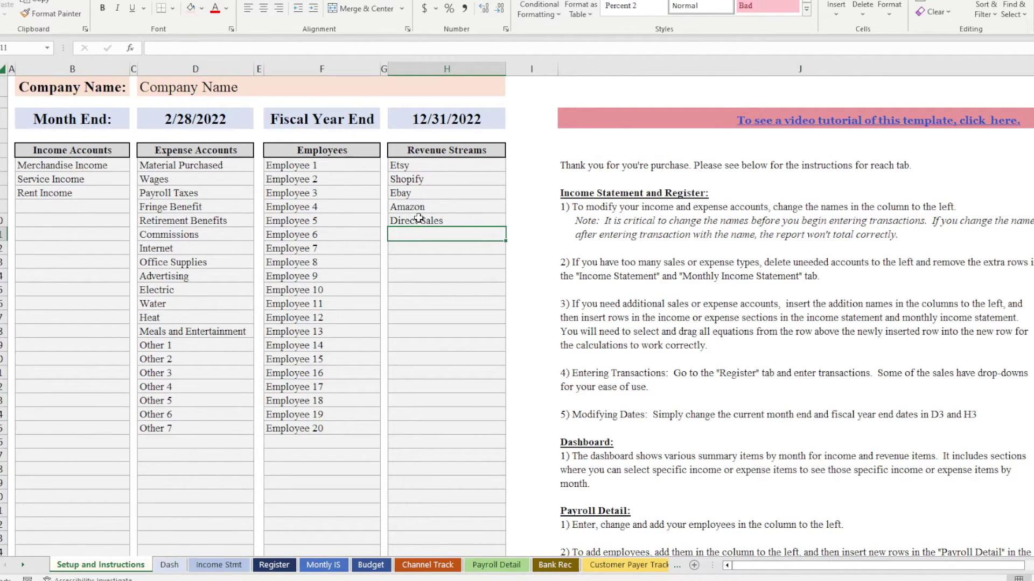
- Insert a row at the Direct Sales line of Sales Channel Income on the Channel Track sheet and fill the Amazon formulas down into Direct Sales
click(413, 565)
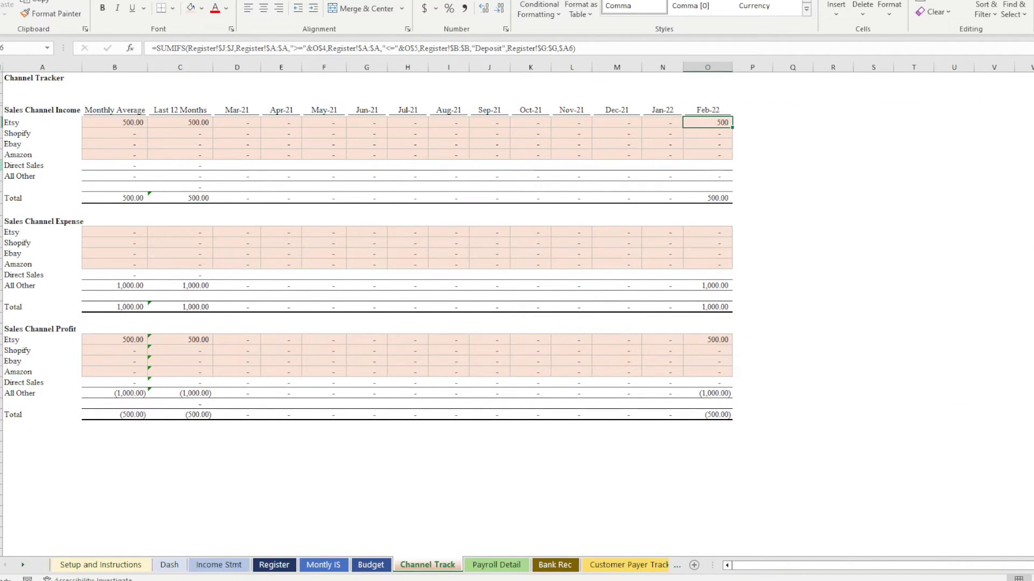
right_click(2, 165)
click(38, 293)
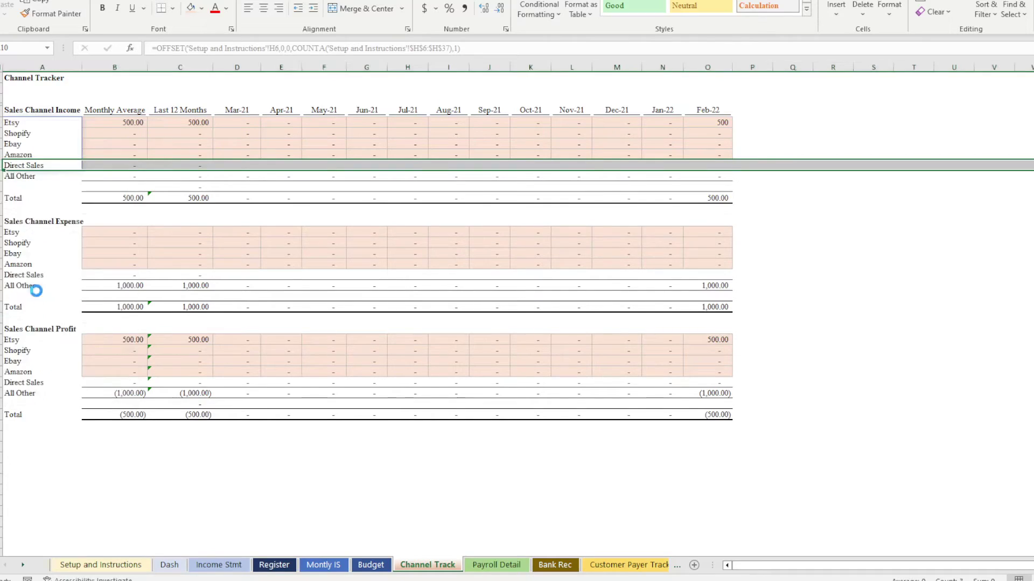
drag(120, 156, 732, 170)
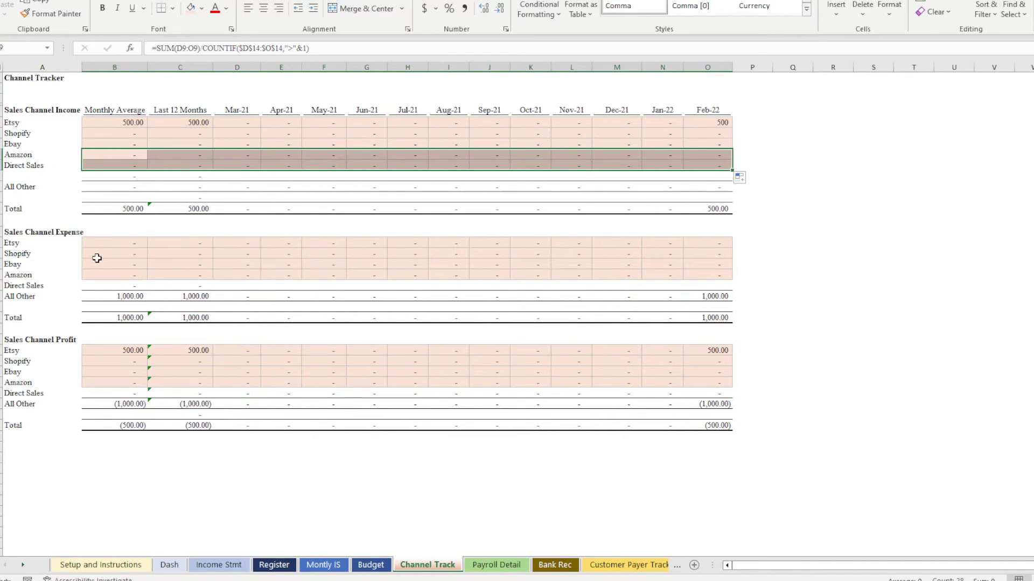
- Insert a row at the Direct Sales line of Sales Channel Expense and fill the Amazon formulas down into Direct Sales
right_click(2, 285)
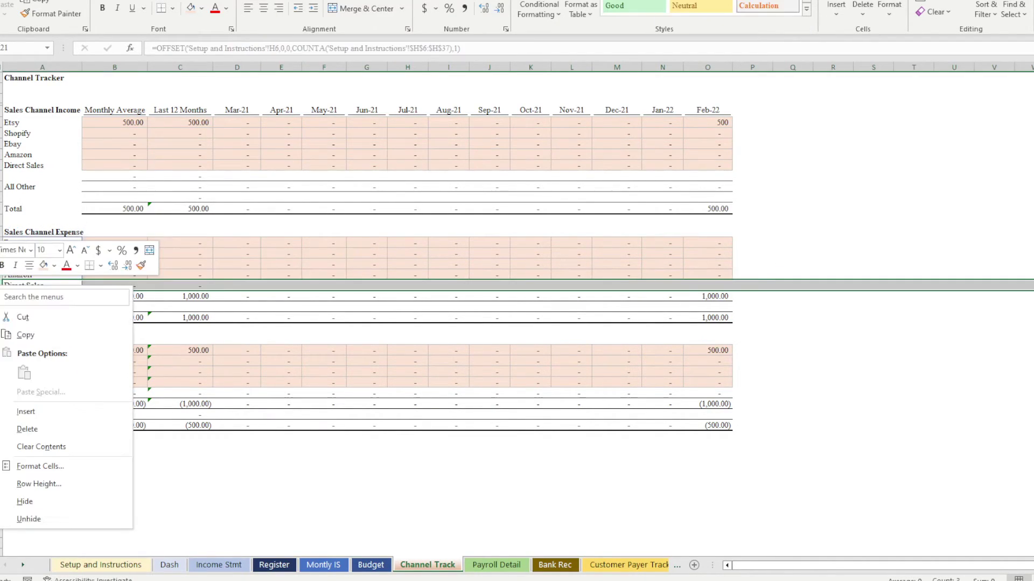
click(54, 412)
drag(111, 274, 732, 291)
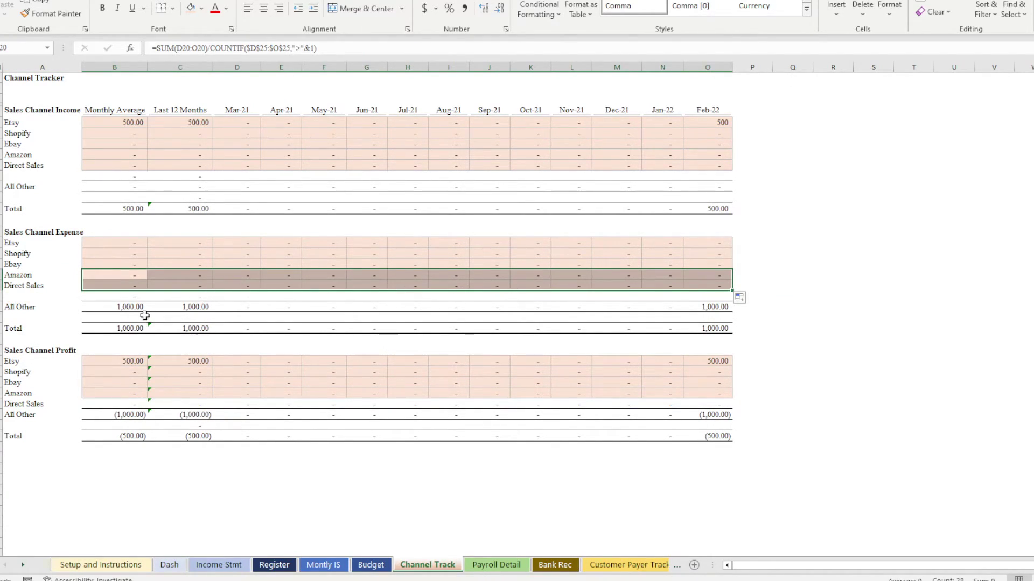
- Inspect the Sales Channel Expense Total formulas in the Last 12 Months and Mar-21 columns without changing them
click(130, 307)
double_click(184, 328)
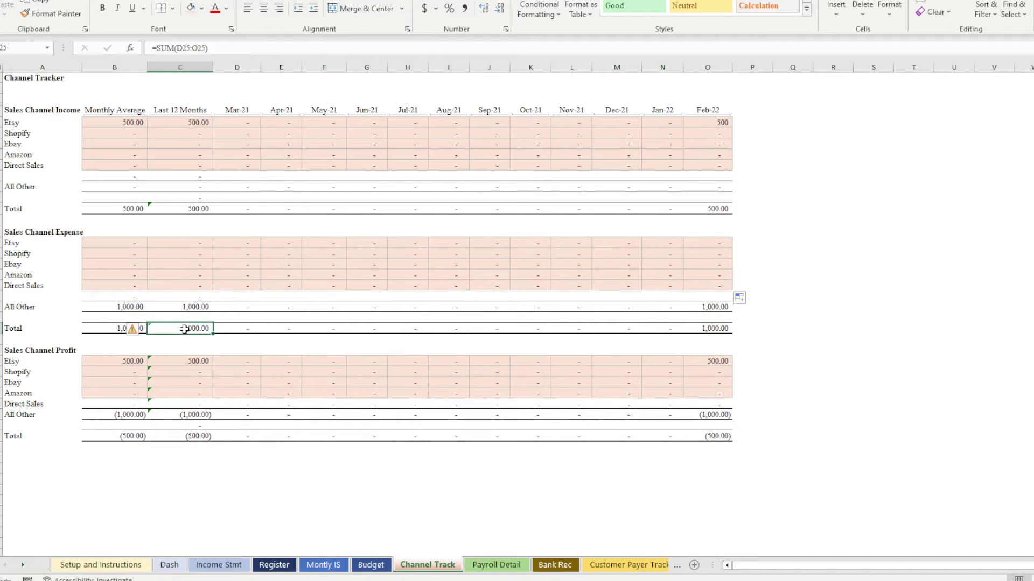
key(Return)
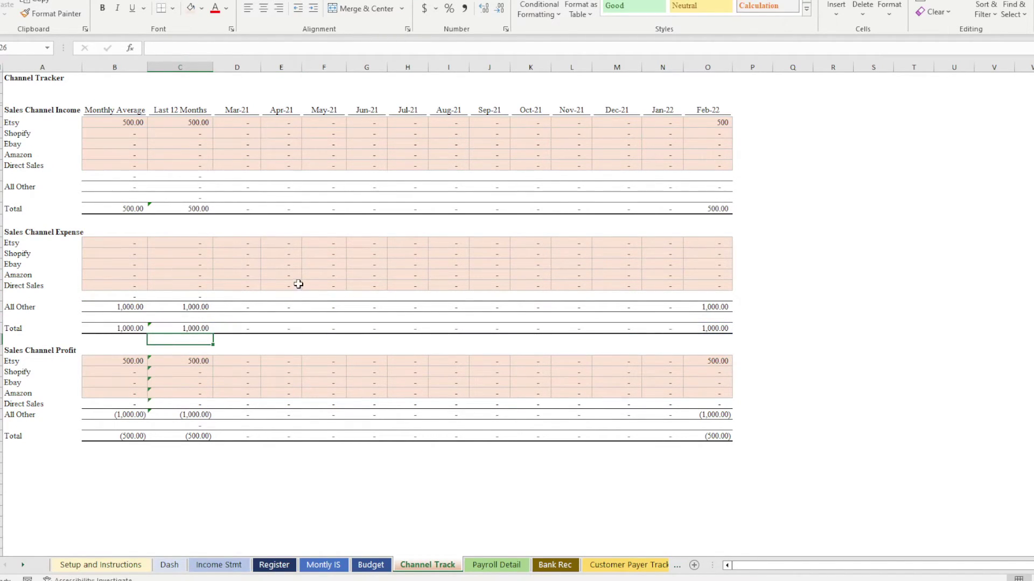
double_click(236, 328)
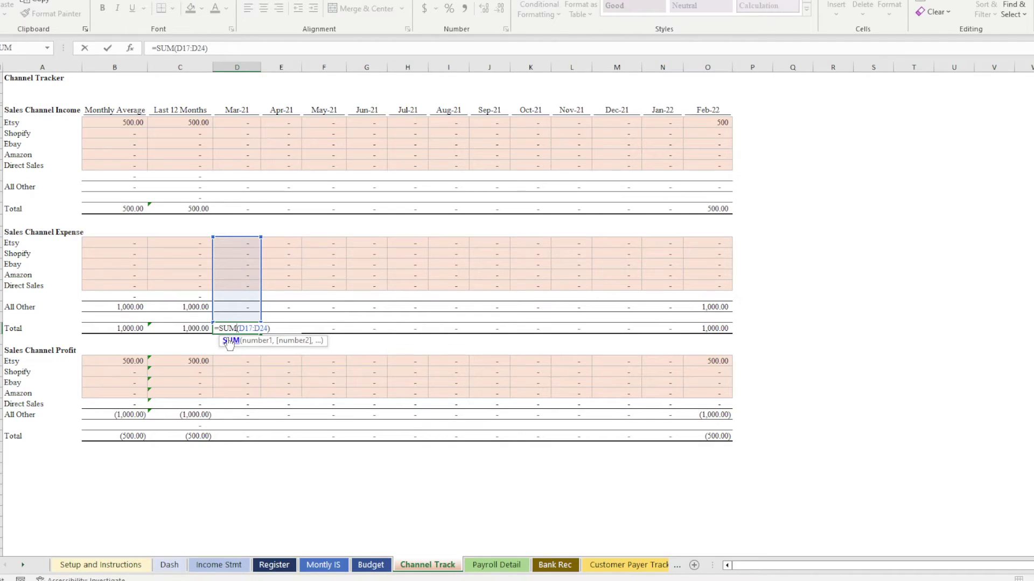
key(Return)
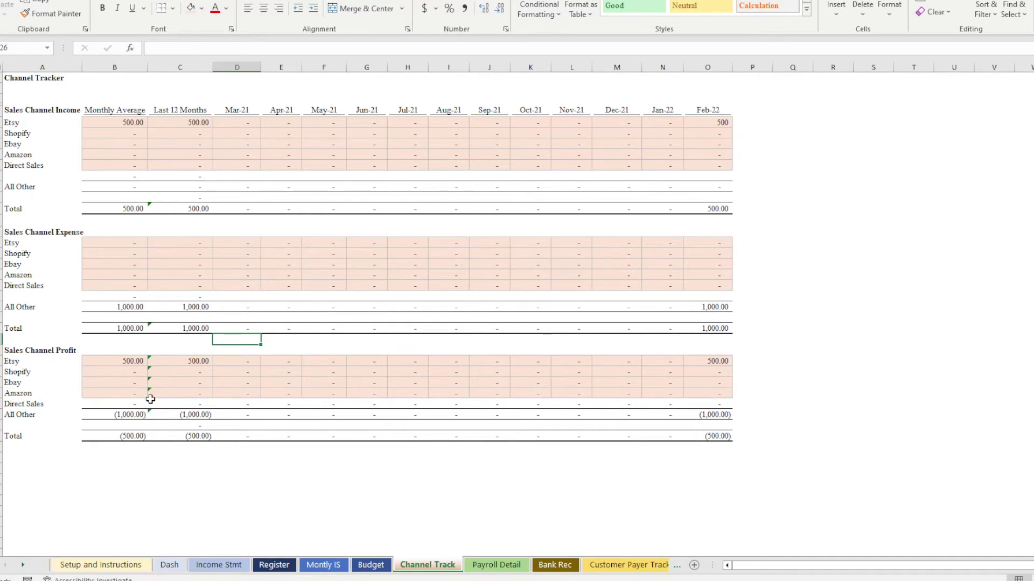
- Insert a row at the Direct Sales line of Sales Channel Profit and fill the Amazon formulas down into Direct Sales
right_click(1, 404)
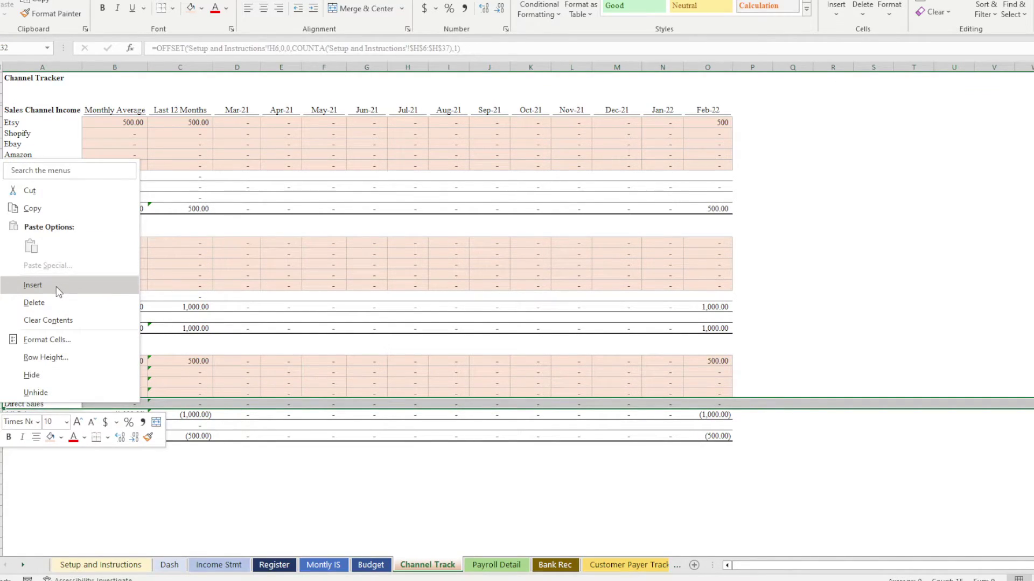
click(27, 224)
drag(125, 398, 734, 408)
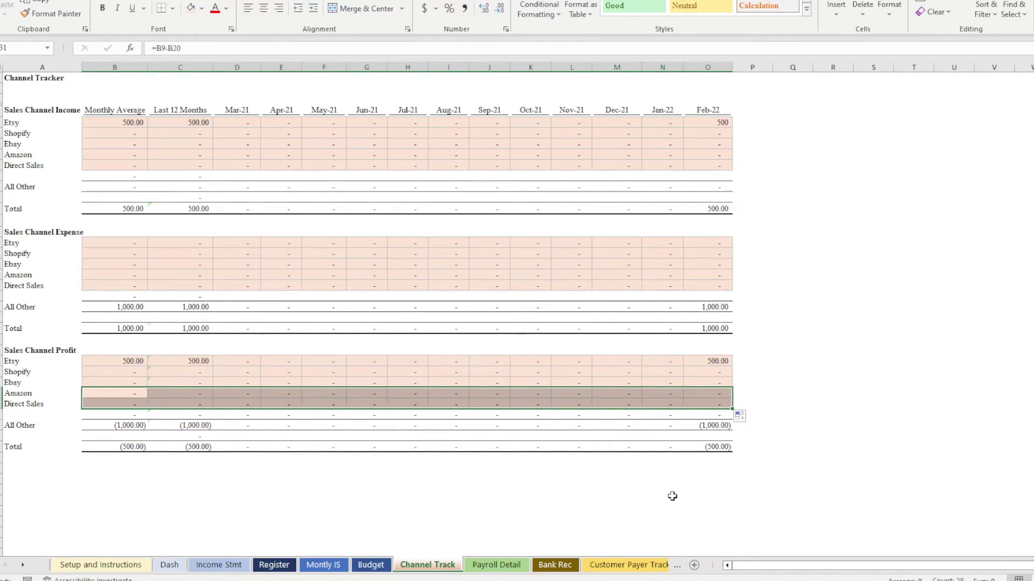
click(530, 500)
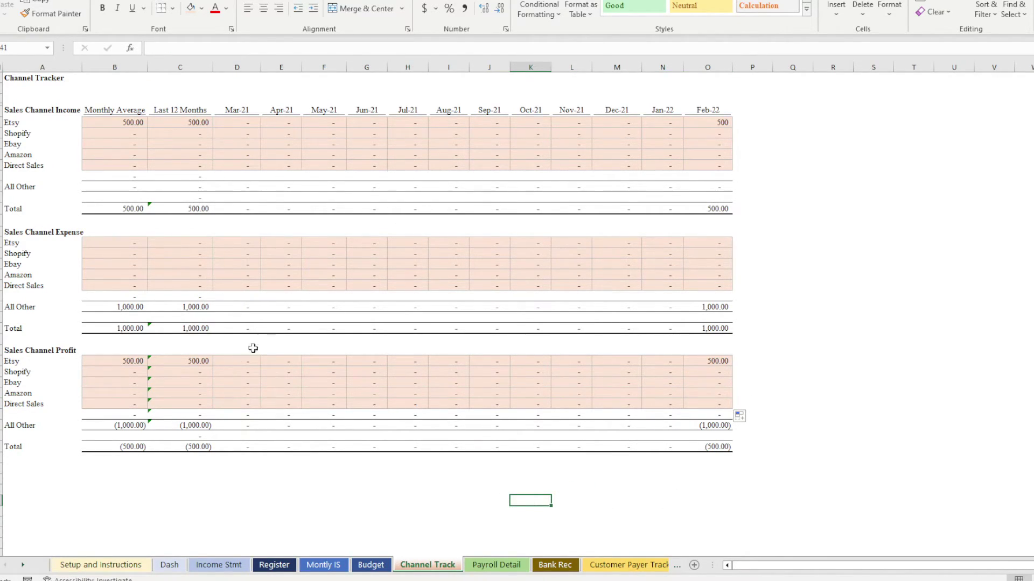
- Delete Direct Sales from the Revenue Streams list on the Setup and Instructions sheet and undo the deletion
right_click(2, 159)
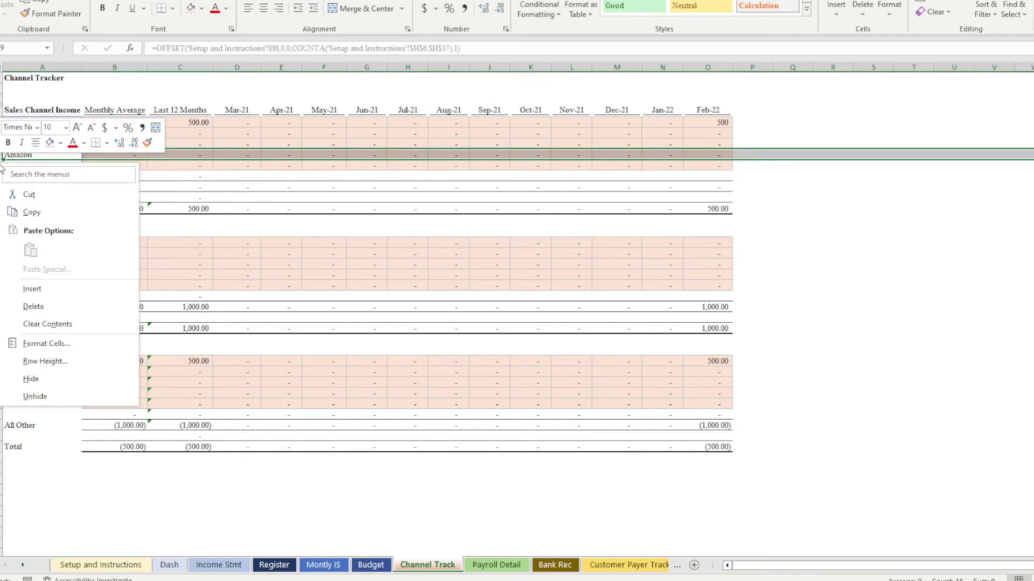
click(116, 567)
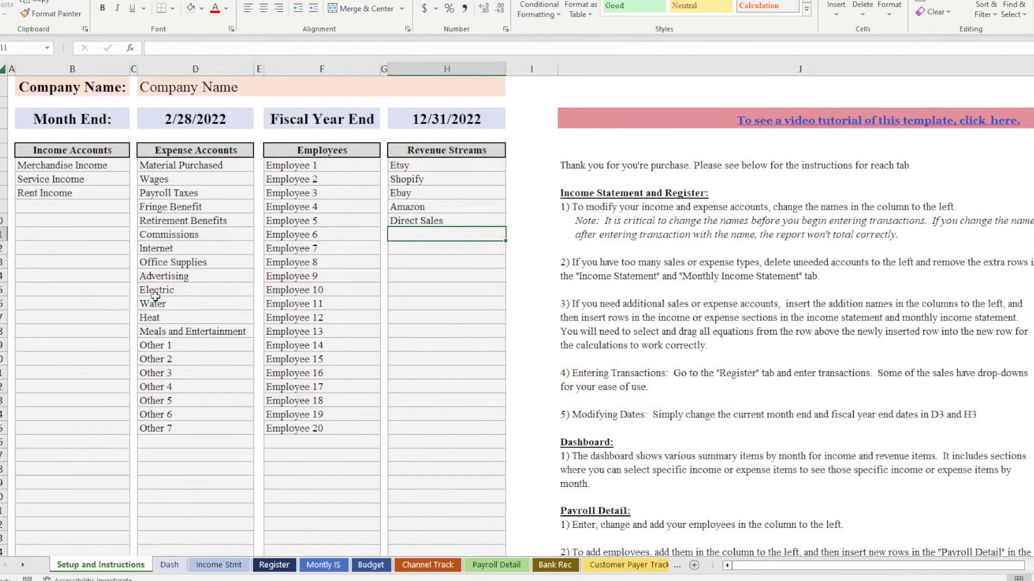
click(430, 222)
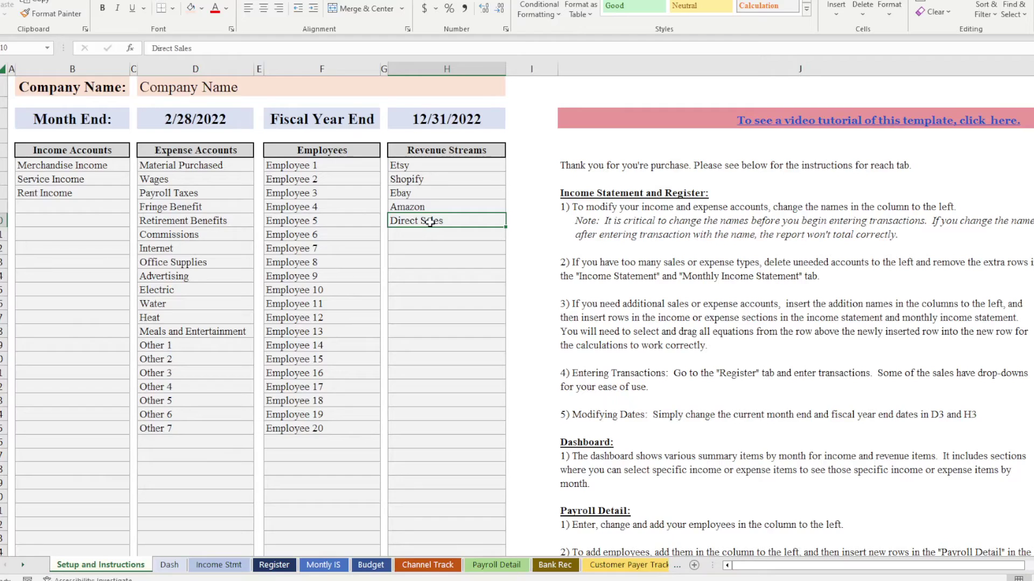
key(Delete)
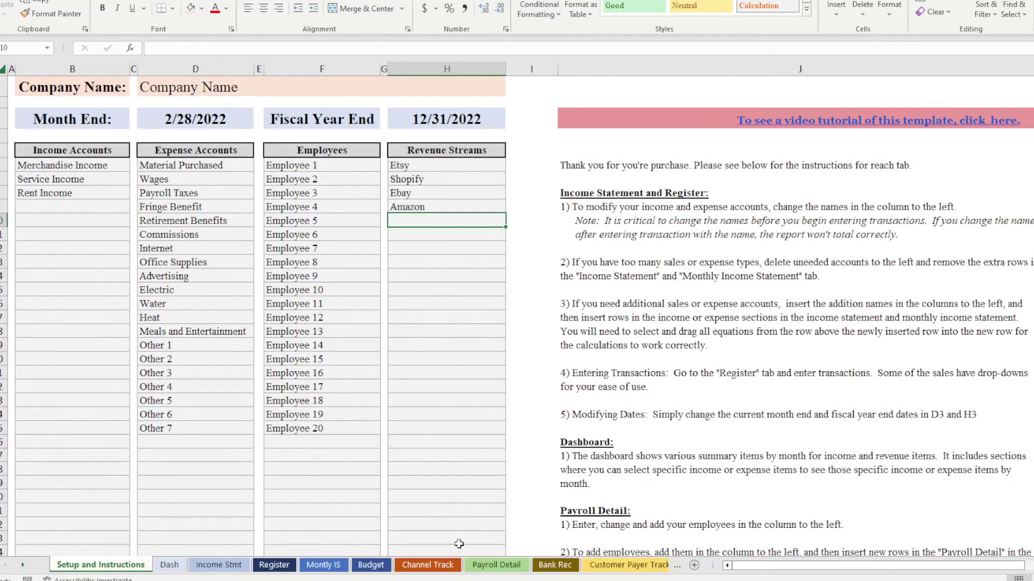
key(ctrl+z)
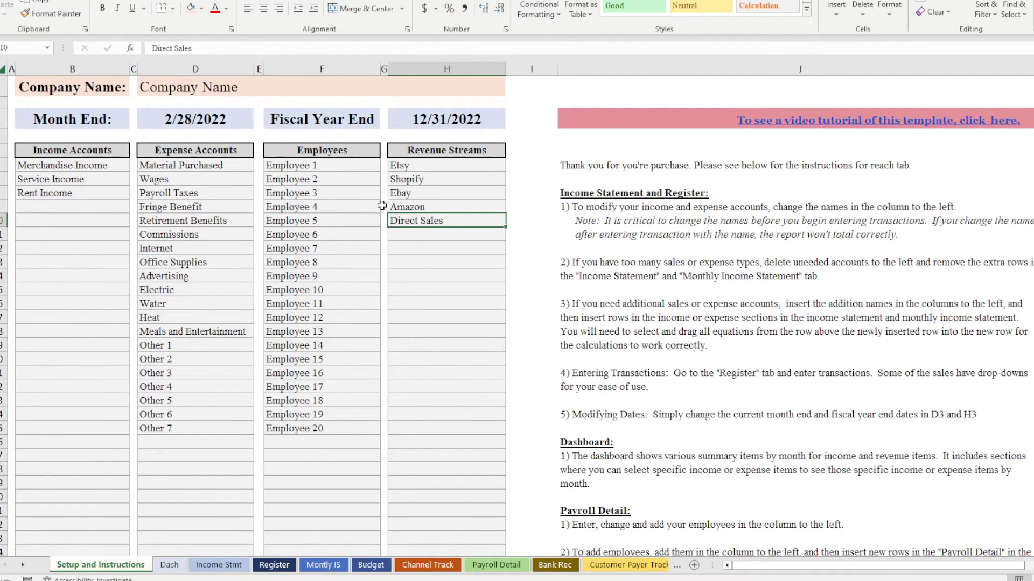
- Check the Channel choices offered for the second entry on the Register sheet without picking one
click(275, 565)
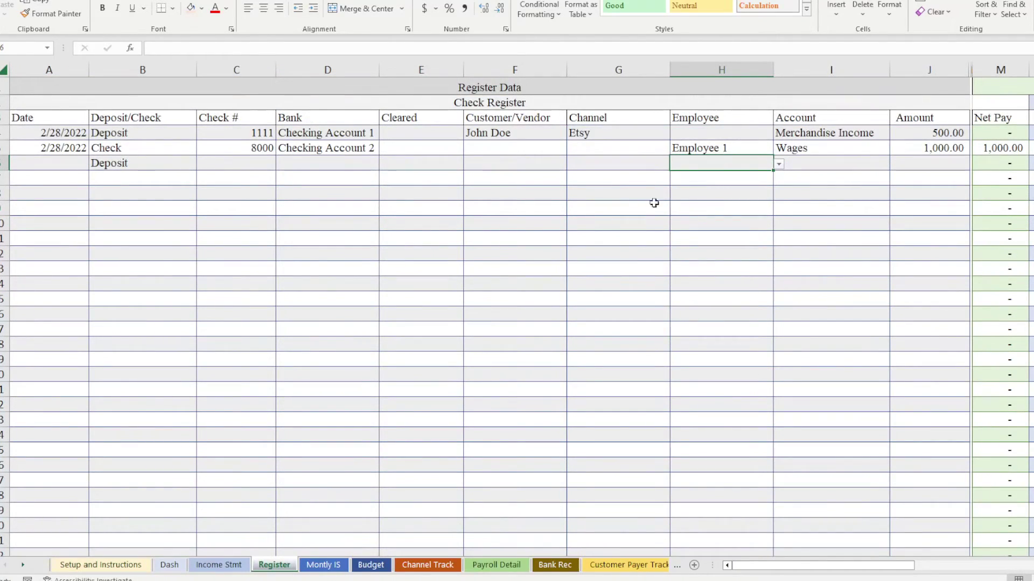
click(657, 152)
click(675, 149)
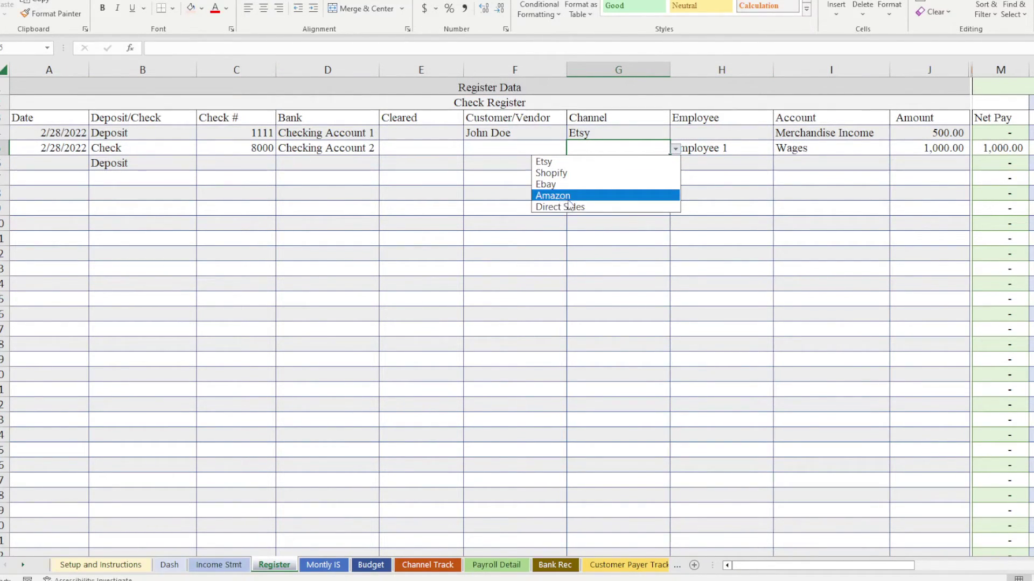
key(Escape)
- Delete Direct Sales from the Revenue Streams list on the Setup and Instructions sheet and delete its Sales Channel Income row on Channel Track
click(103, 565)
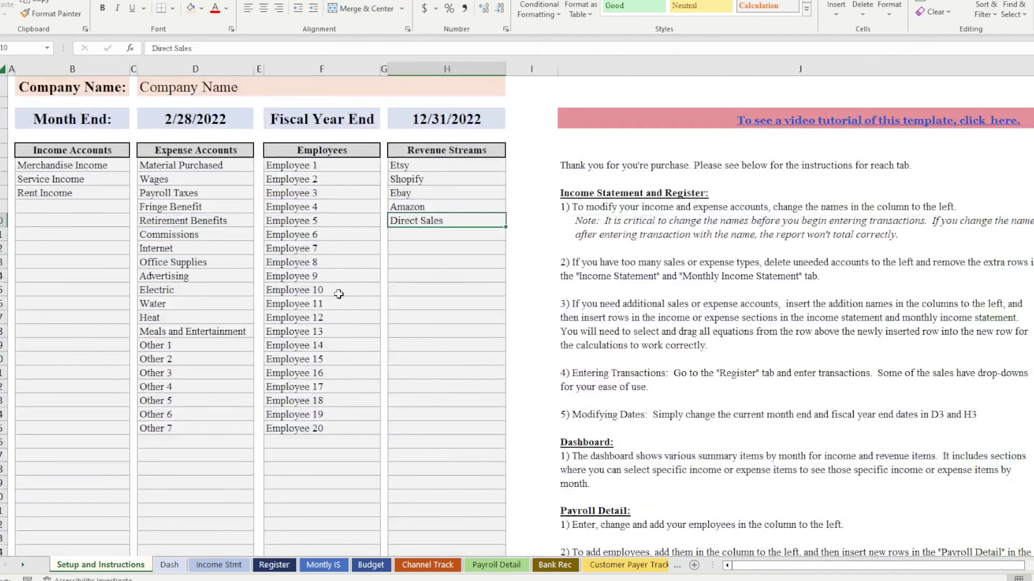
key(Delete)
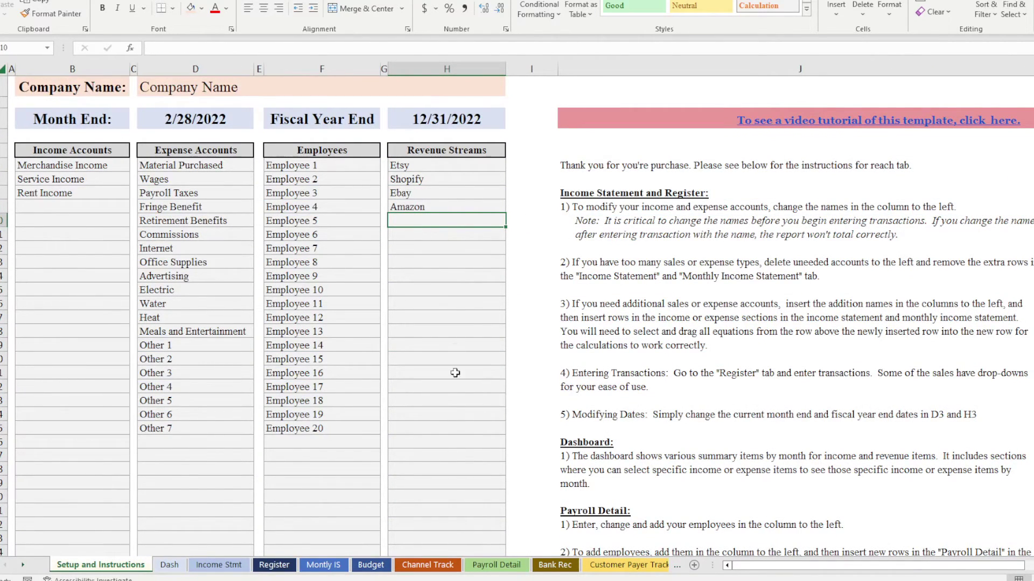
click(431, 566)
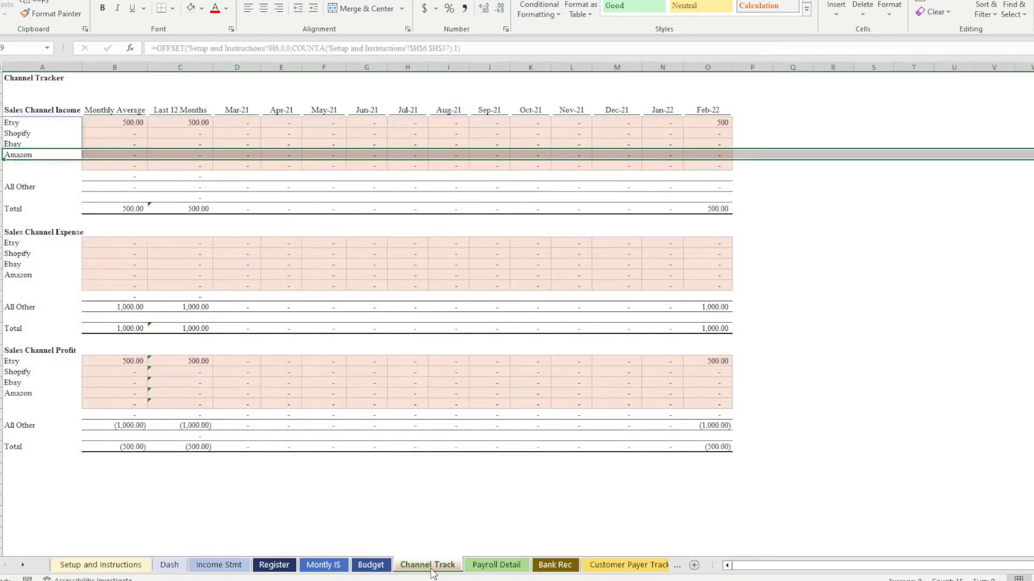
right_click(4, 157)
click(35, 307)
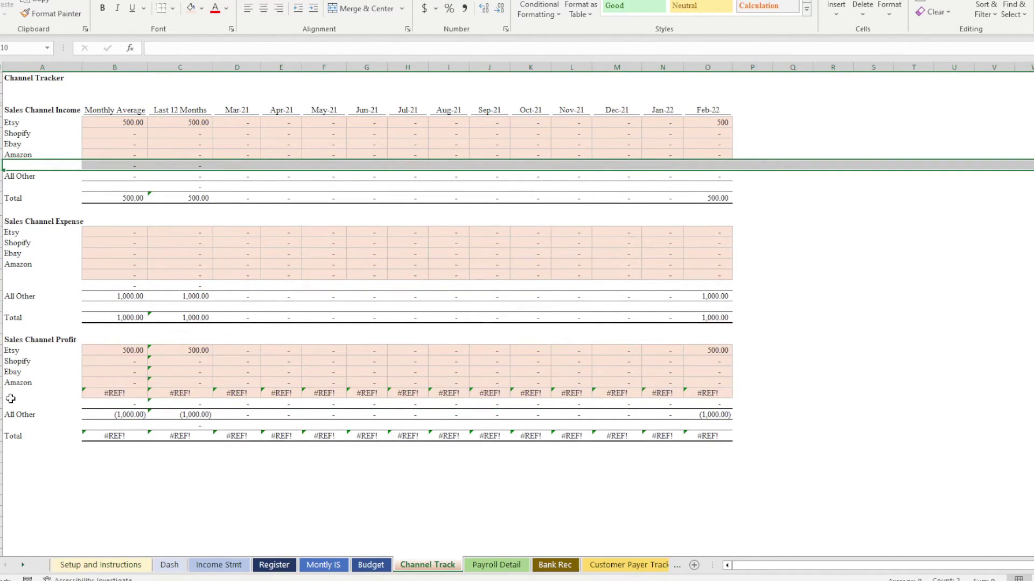
- Delete the unlabeled shaded row below Amazon in both the Sales Channel Profit and Sales Channel Expense sections
click(4, 394)
right_click(4, 393)
click(49, 311)
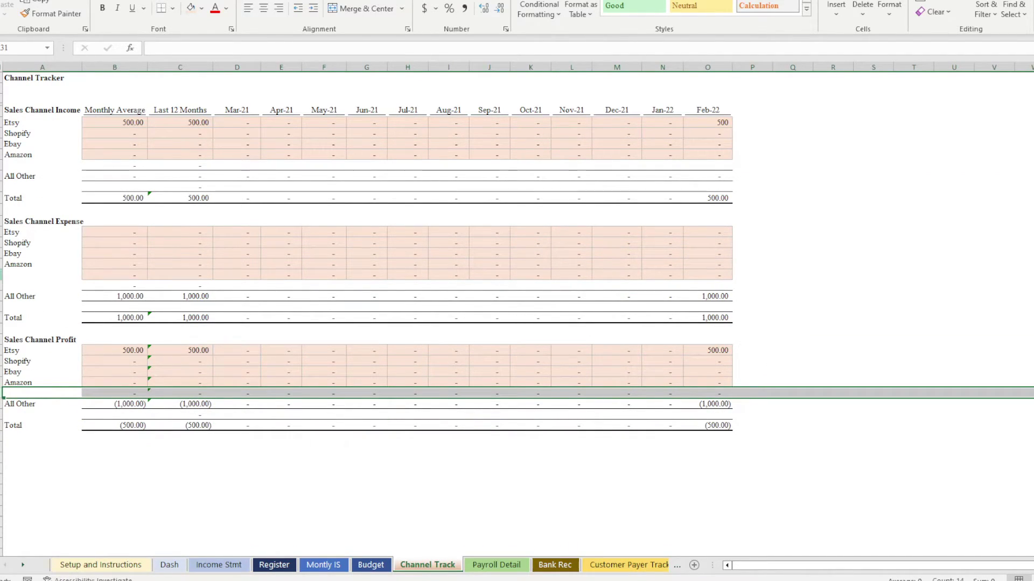
right_click(4, 275)
click(45, 419)
click(111, 466)
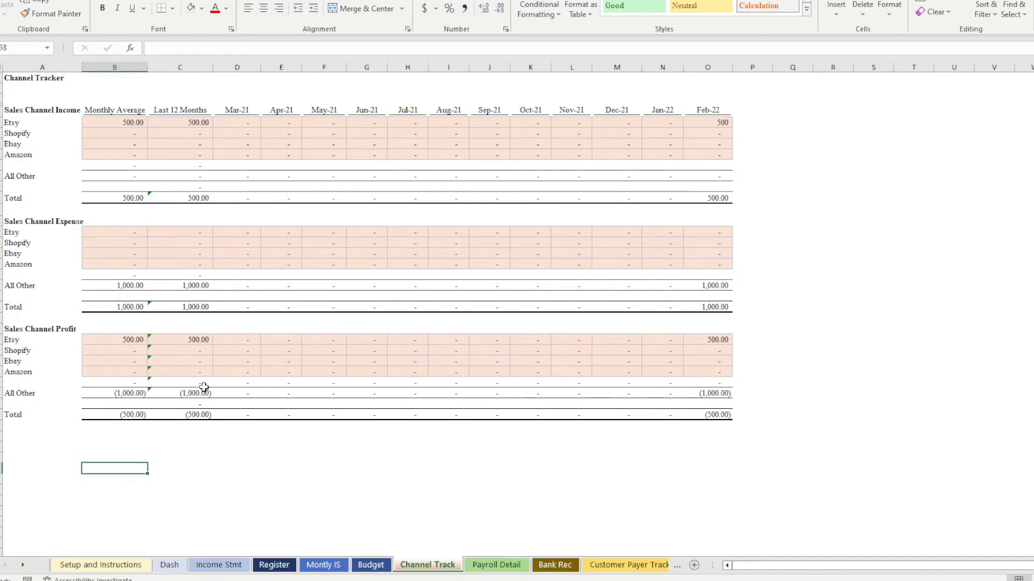
- Review the account, employee and revenue stream lists on the Setup and Instructions sheet
click(99, 566)
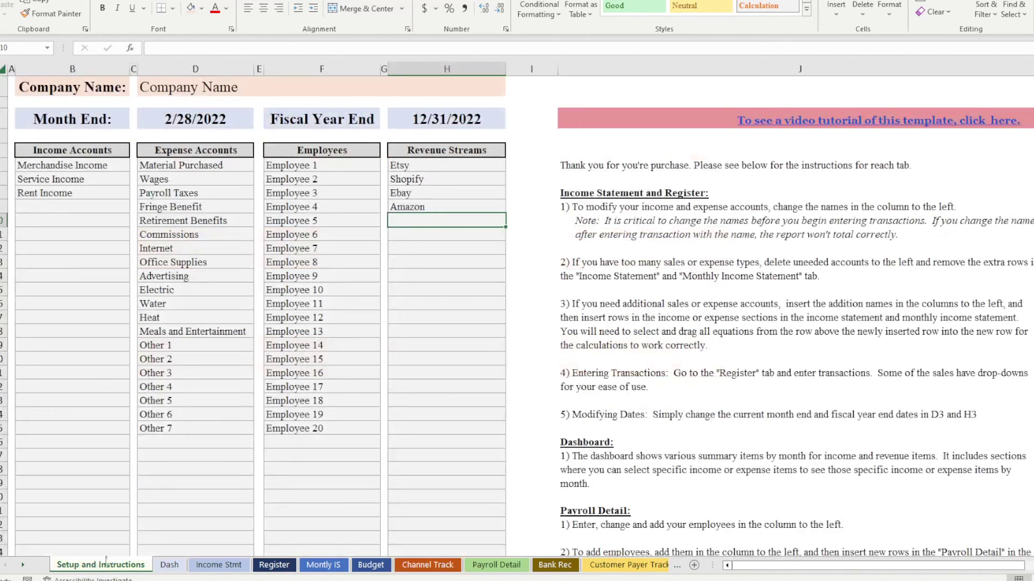
scroll(447, 208, down, 2)
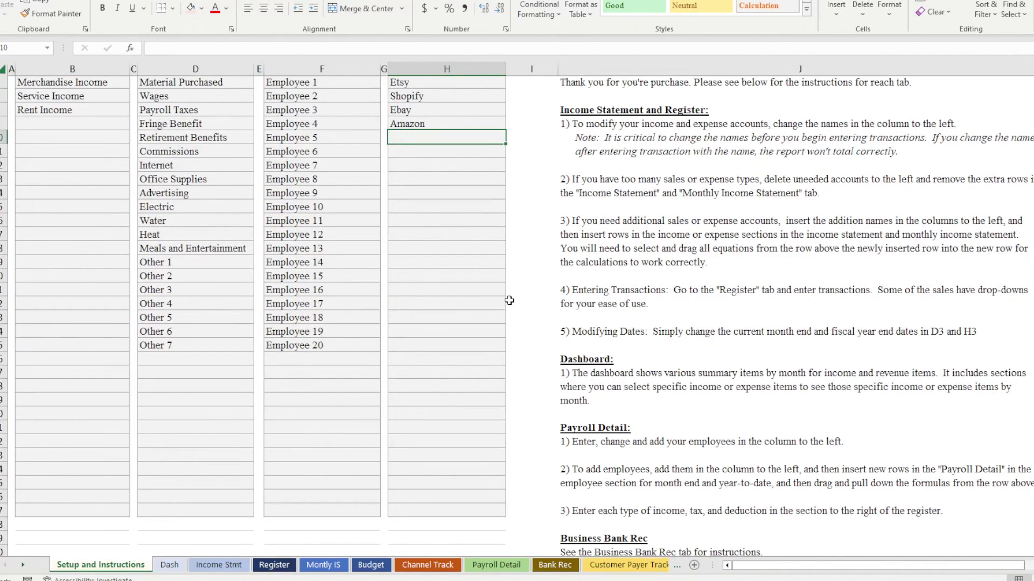
scroll(510, 301, up, 1)
scroll(34, 433, down, 2)
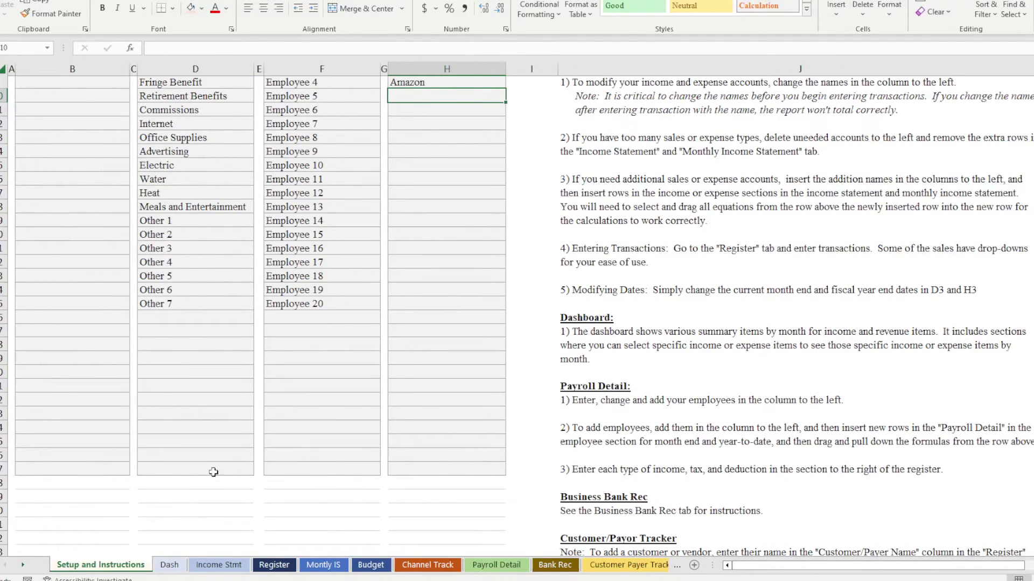
scroll(266, 232, up, 3)
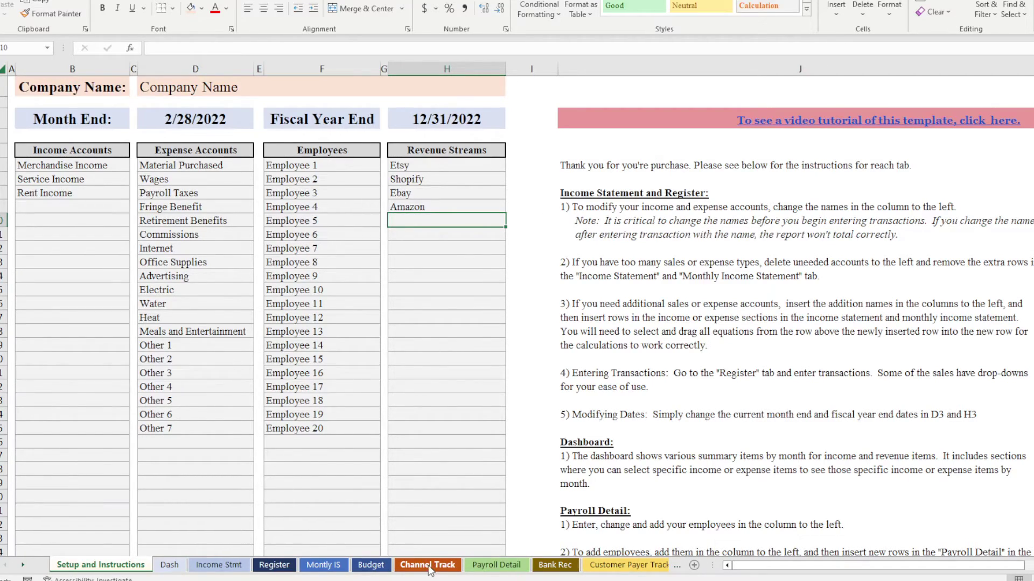
- Examine the Month Totals income headings from Commissions to Total on the Payroll Detail sheet
click(496, 565)
scroll(496, 371, up, 8)
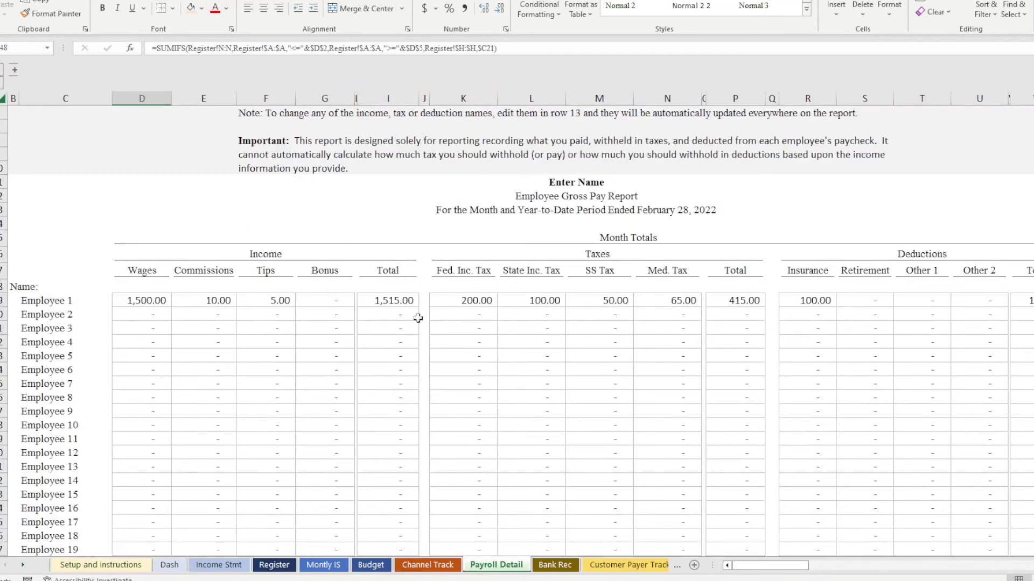
drag(129, 276, 388, 269)
click(388, 269)
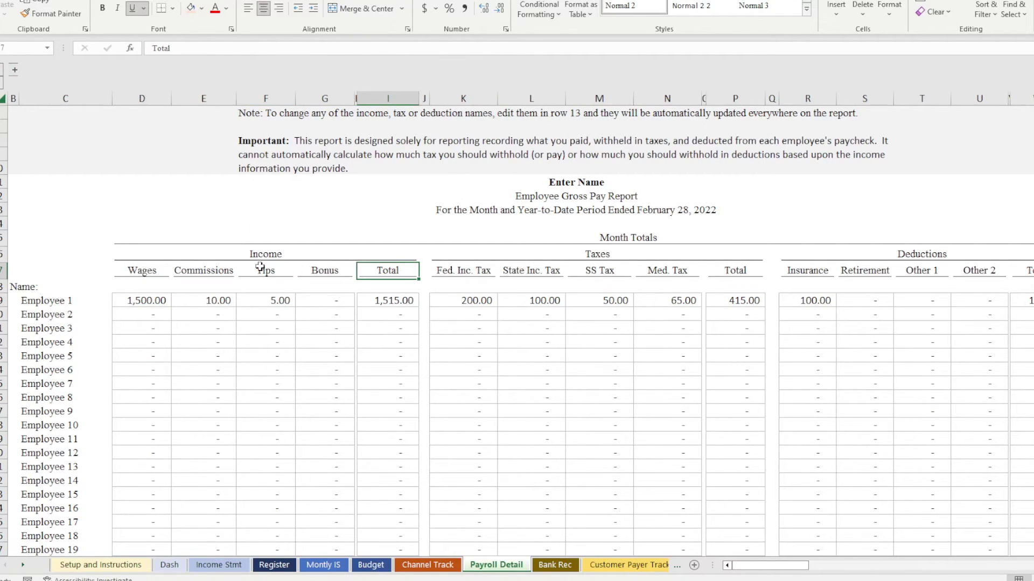
click(247, 267)
click(194, 268)
- Rename the Wages income heading under Month Totals to Salary and check the Register sheet
click(152, 270)
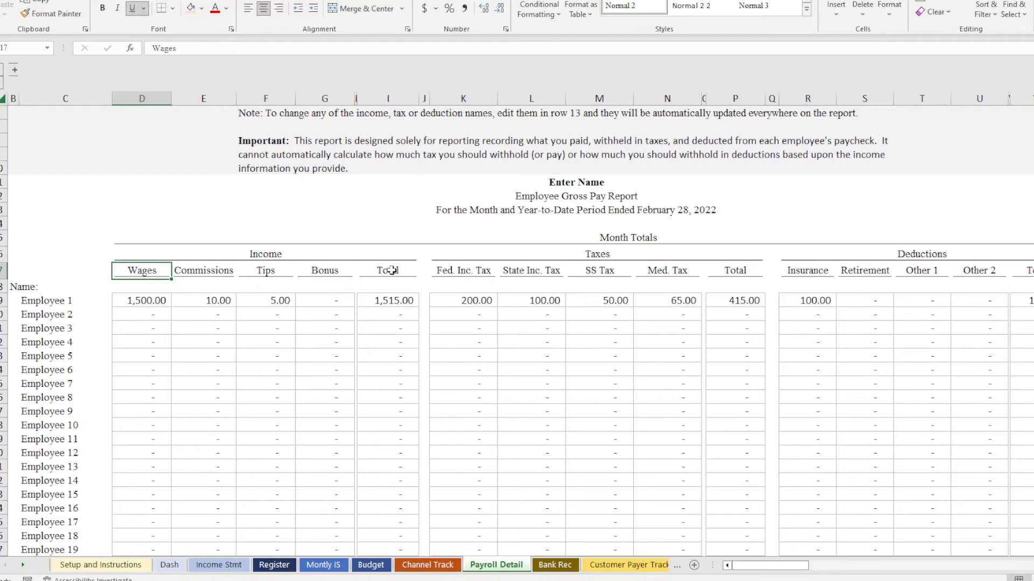
scroll(306, 522, down, 3)
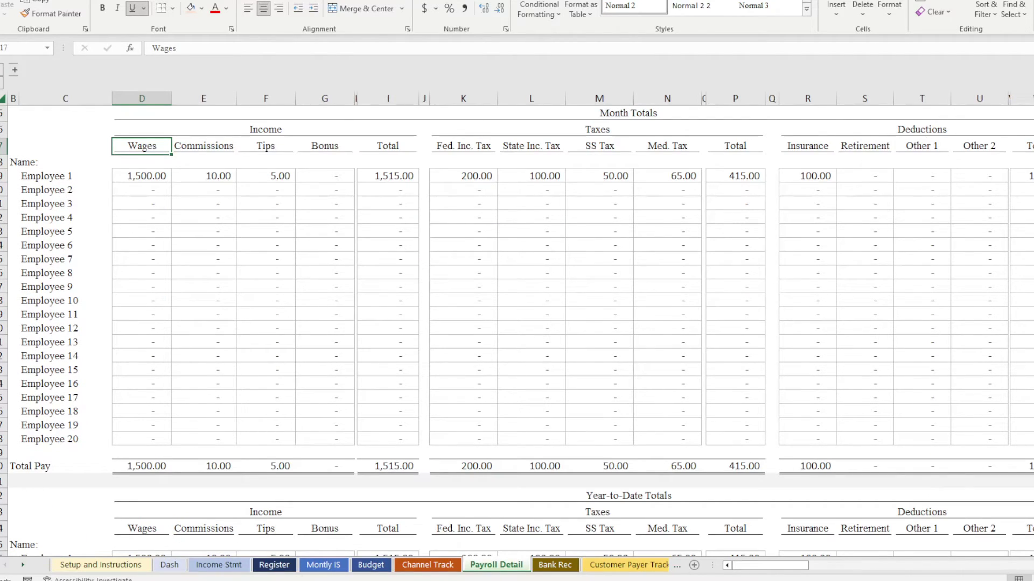
scroll(309, 464, up, 1)
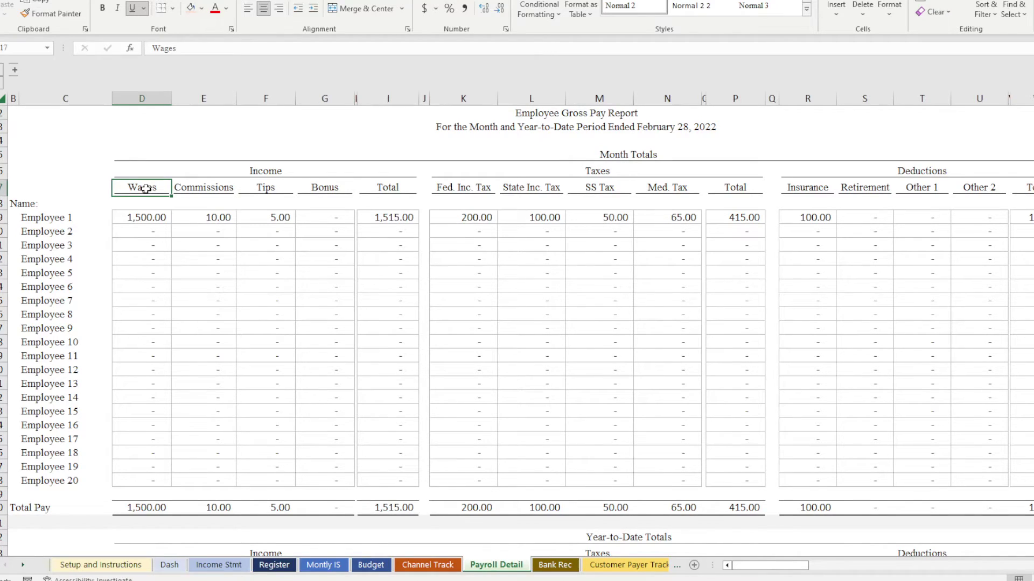
text(Salary)
key(Return)
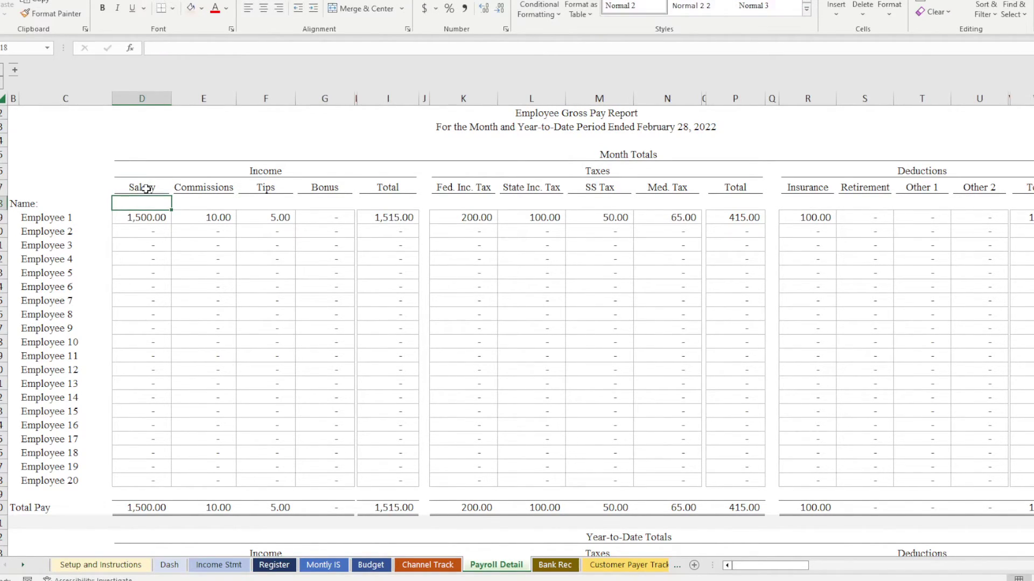
click(272, 565)
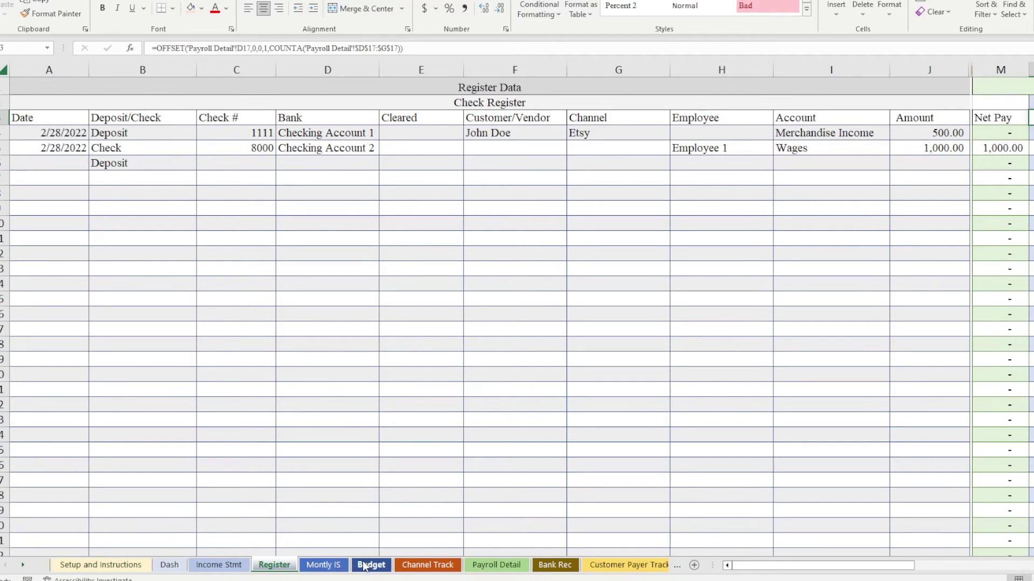
click(479, 566)
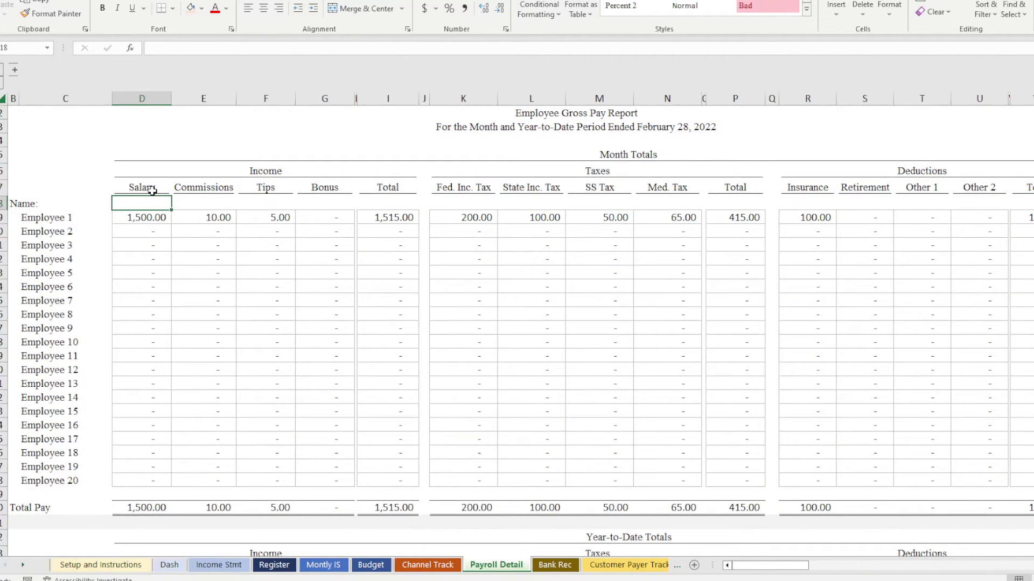
- Undo the Salary heading change on Payroll Detail and return to the Setup and Instructions sheet
scroll(289, 233, up, 2)
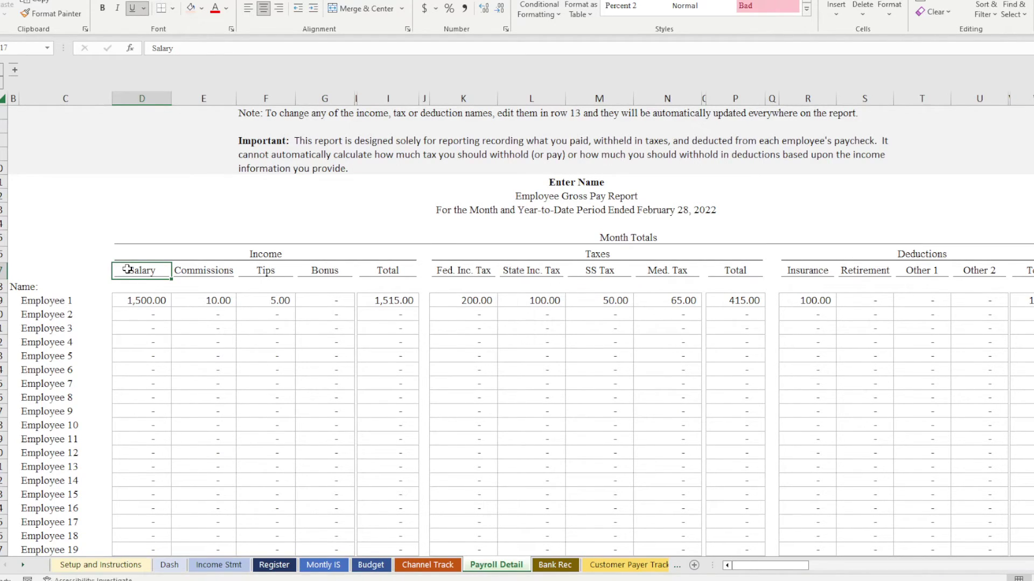
key(ctrl+z)
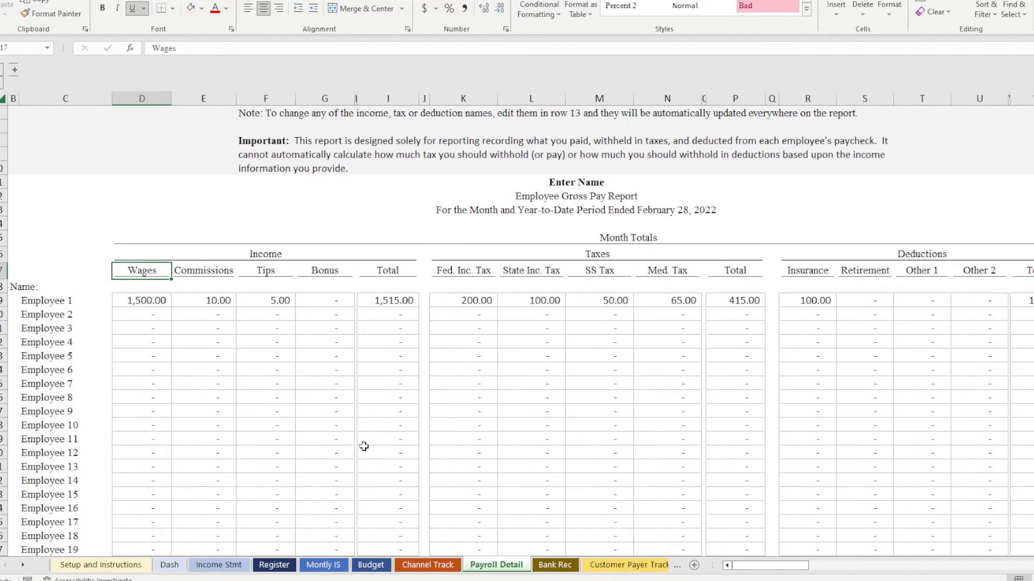
click(61, 566)
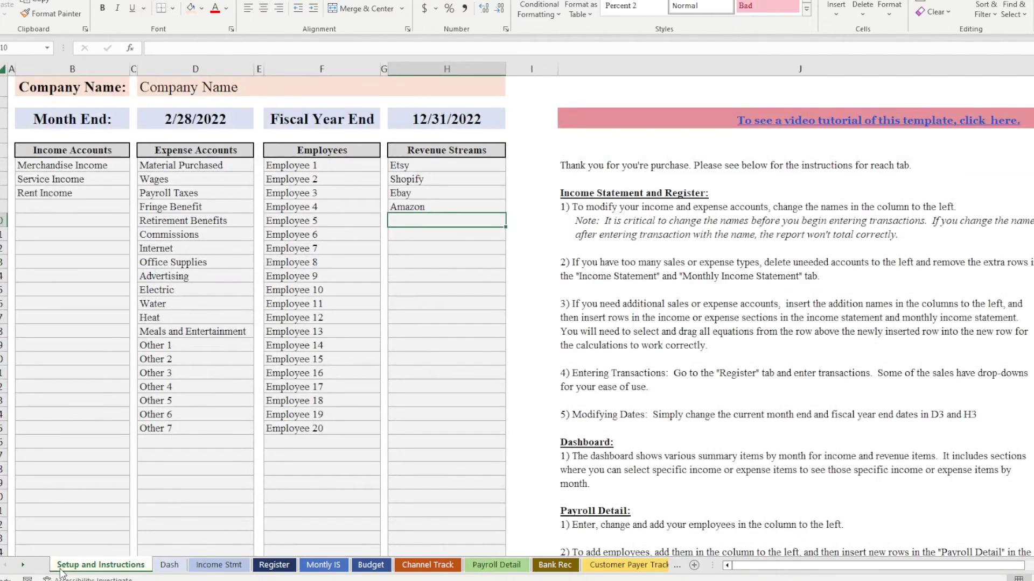